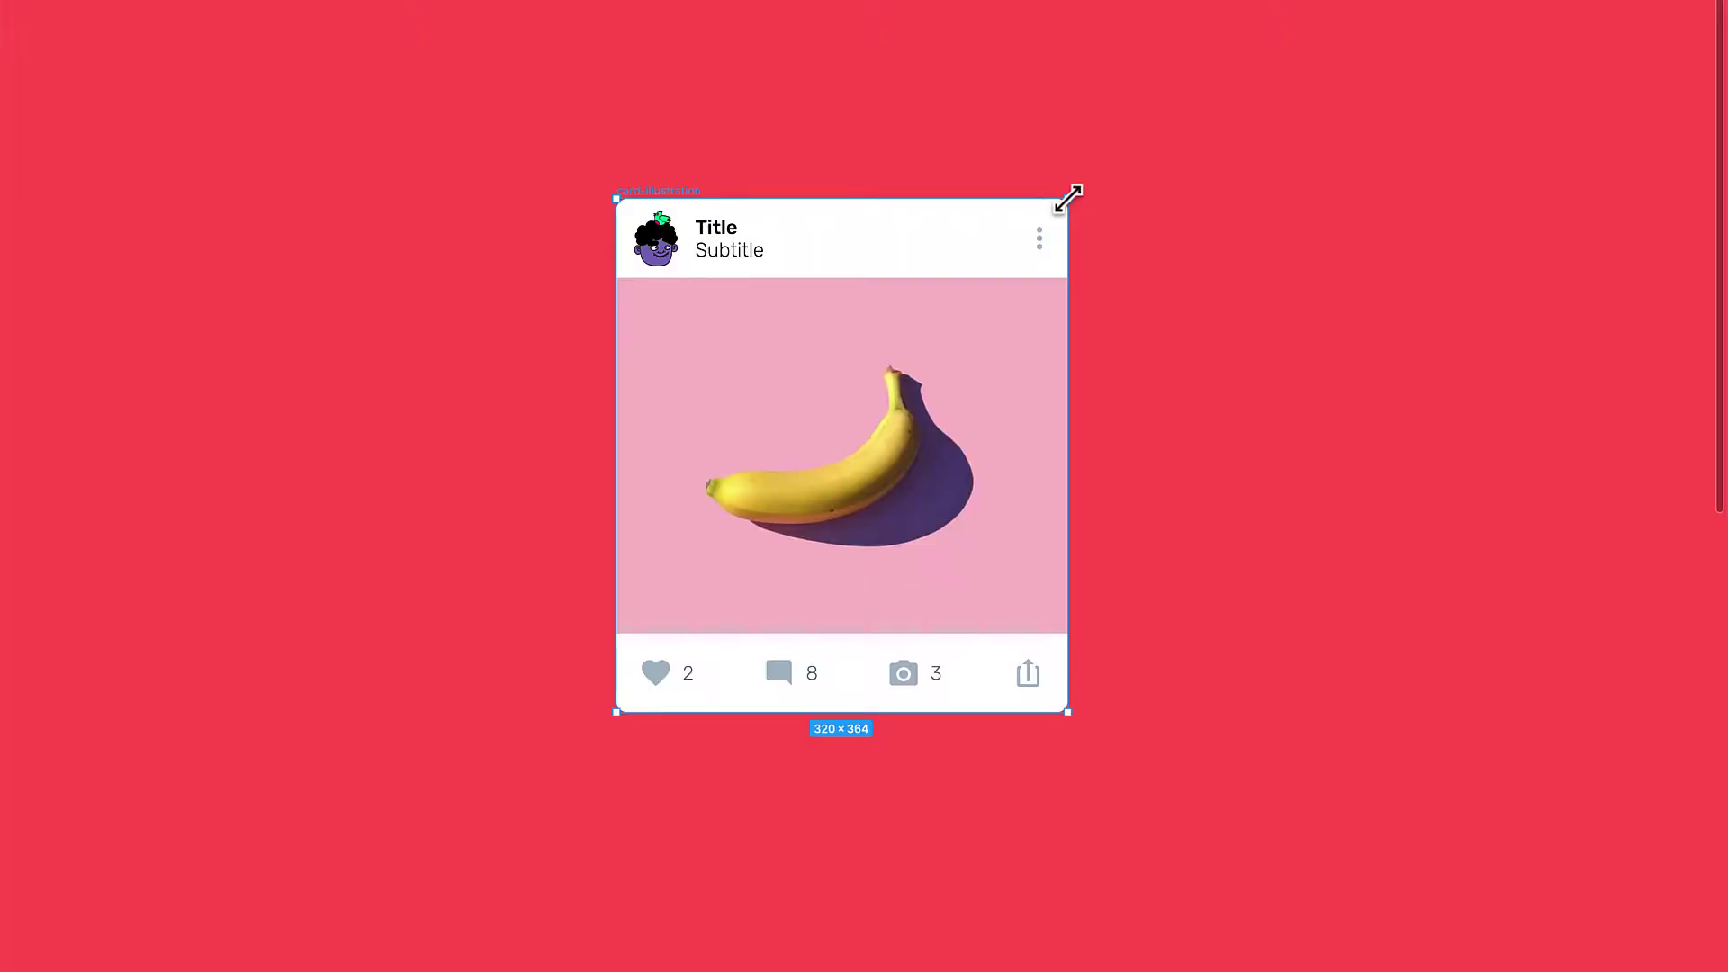
Stretch the banana card wider and lengthen its Subtitle with repeated words so the card grows taller
drag(1069, 186, 1130, 197)
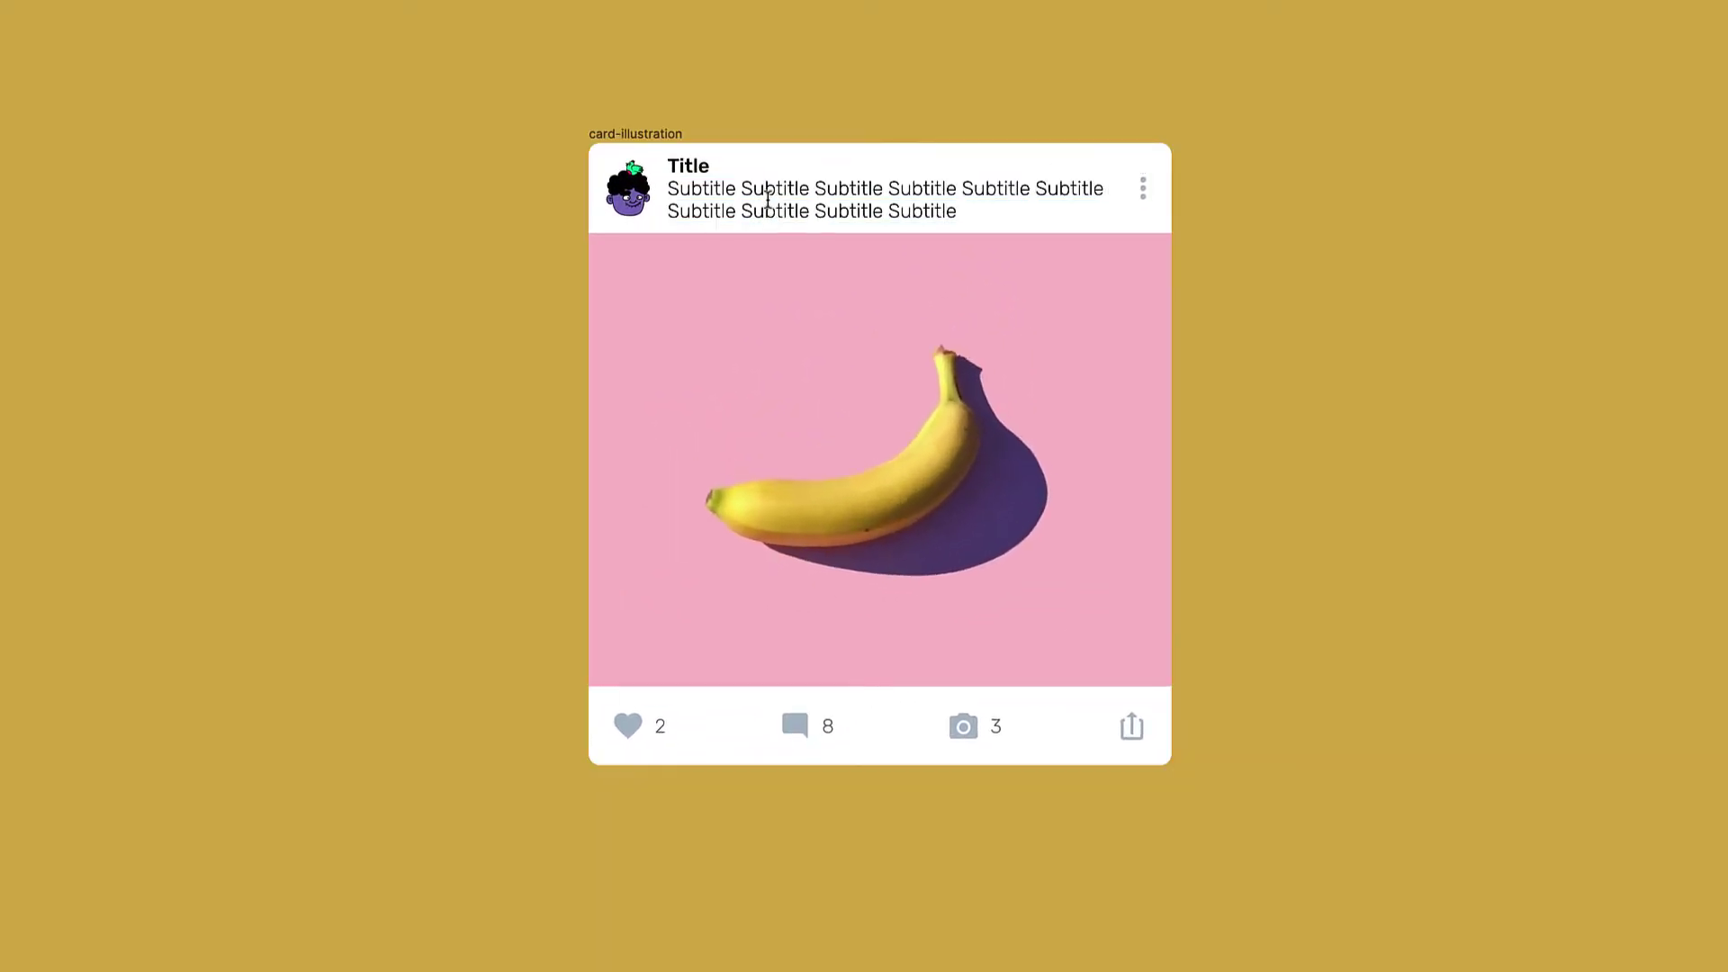
text(Subtitle Subtitle Subtitle Subtitle Subtitle Subtitle Subtitle Subtitle Subtitle Subtitle Subtitle Subtitle Subtitle Subtitle Subtitle Subtitle Subtitle Subtitle Subtitle Subtitle Subtitle Subtitle Subtitle Subtitle Subtitle Subtitle Subtitle Subtitle)
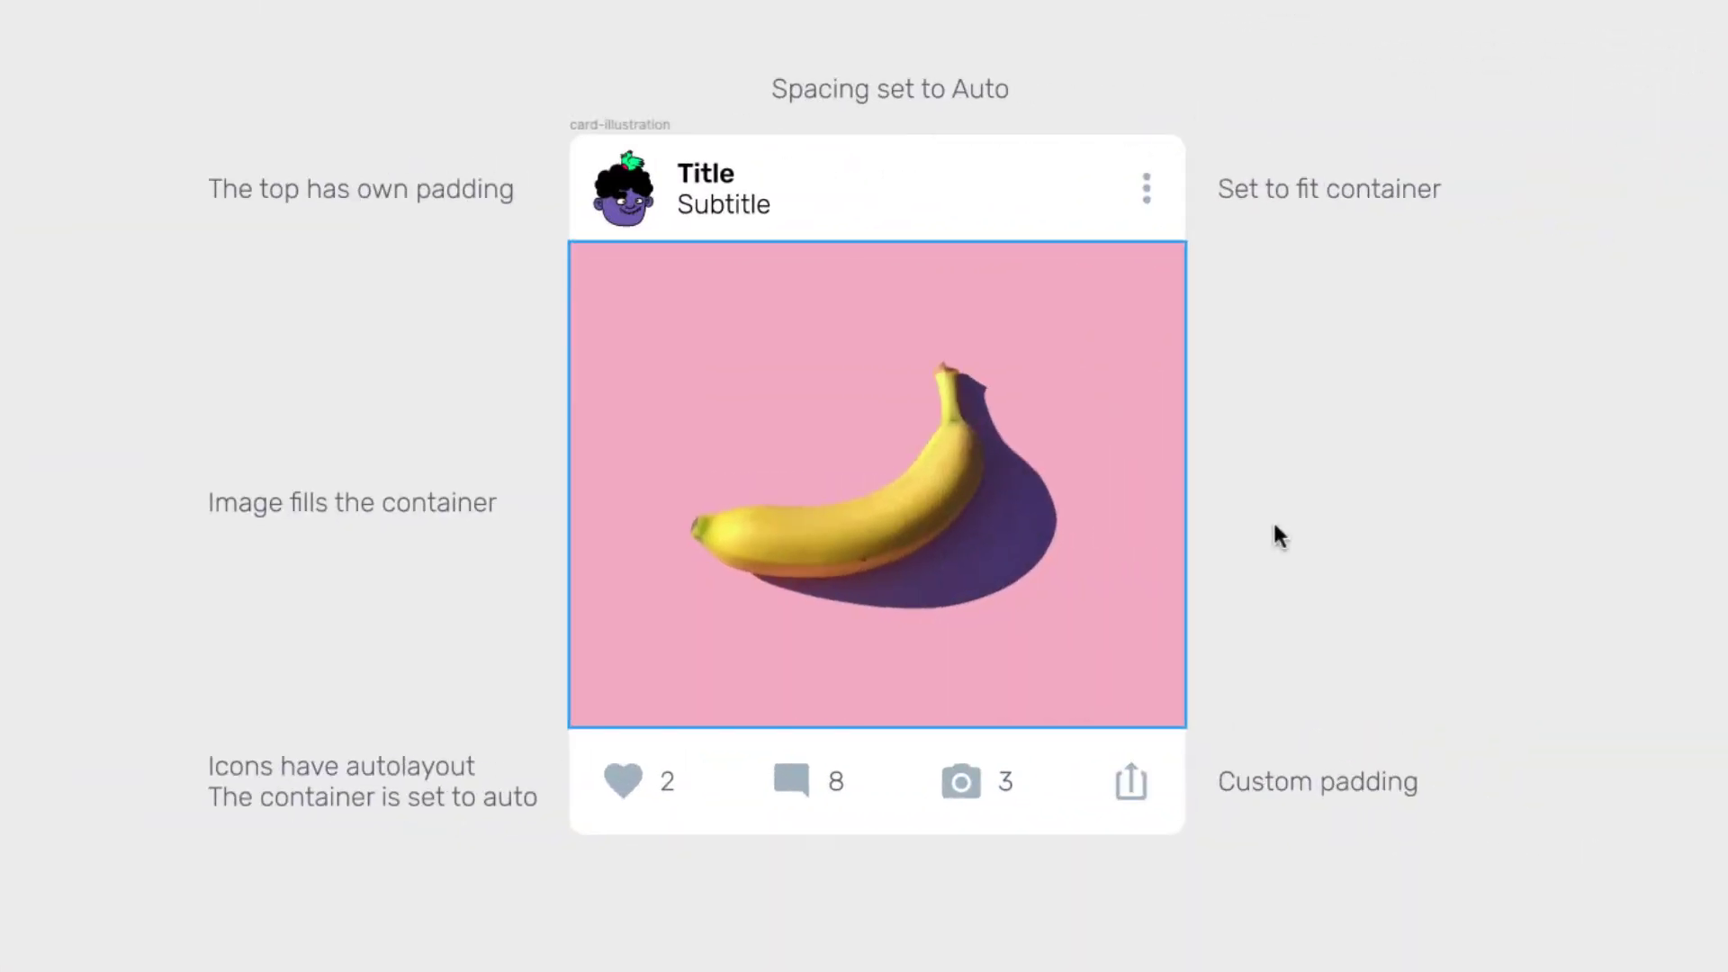
click(1276, 532)
click(773, 190)
click(516, 372)
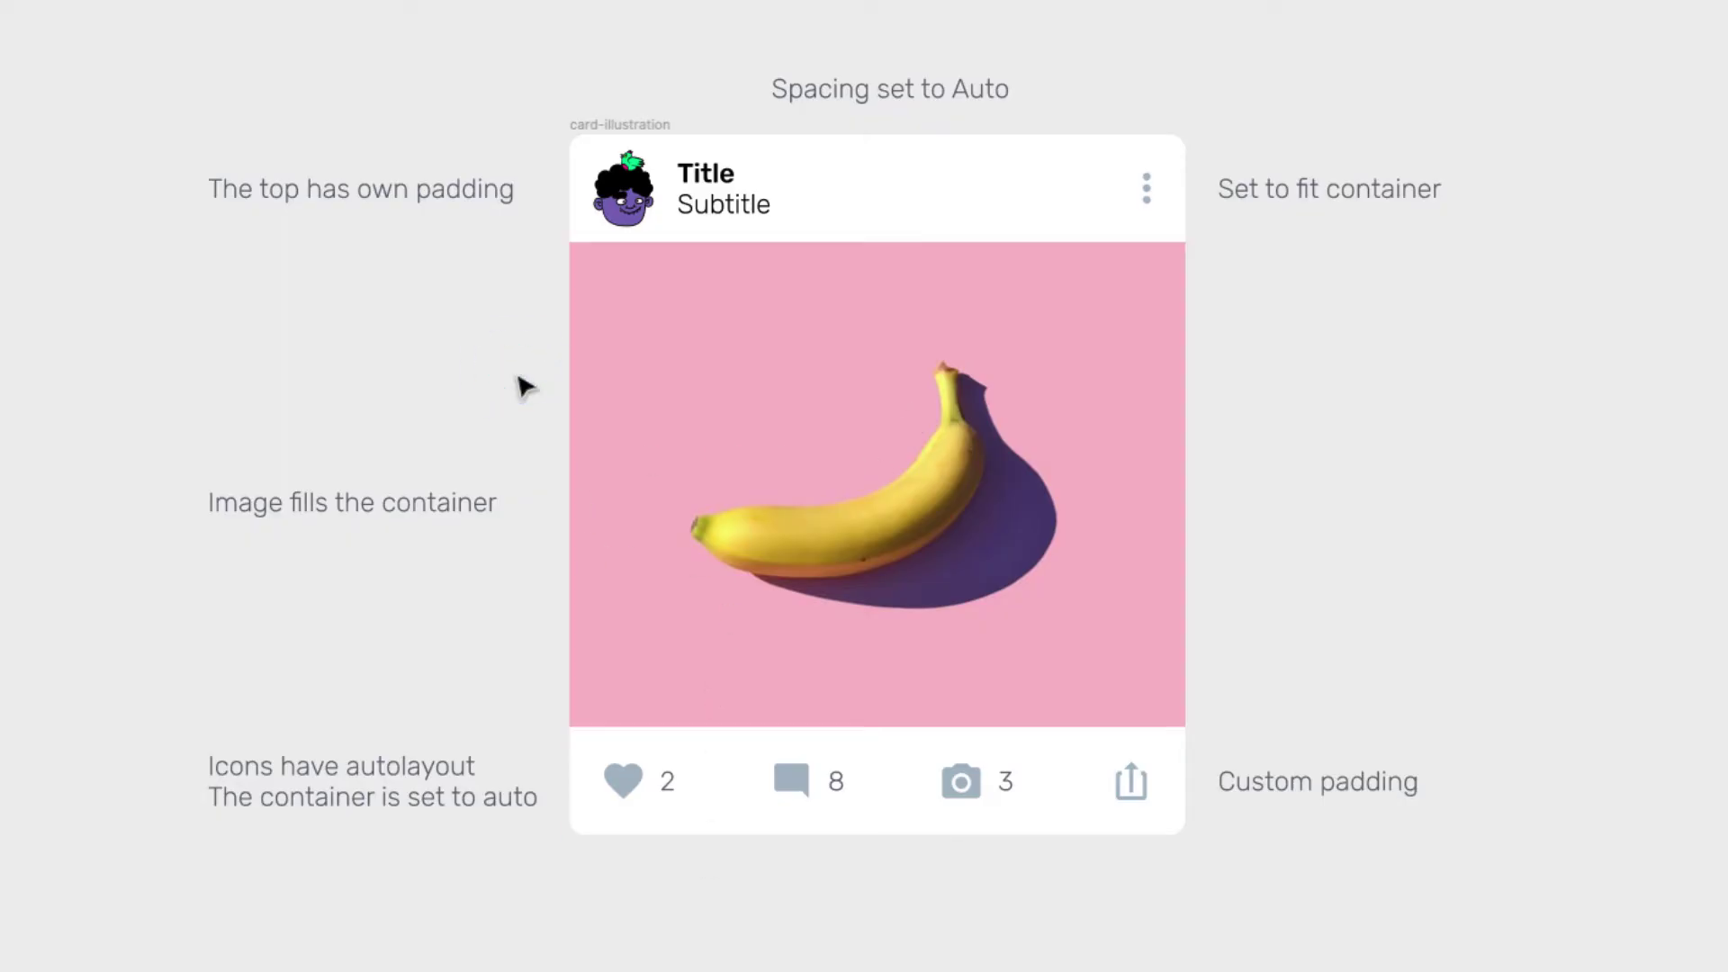
click(749, 180)
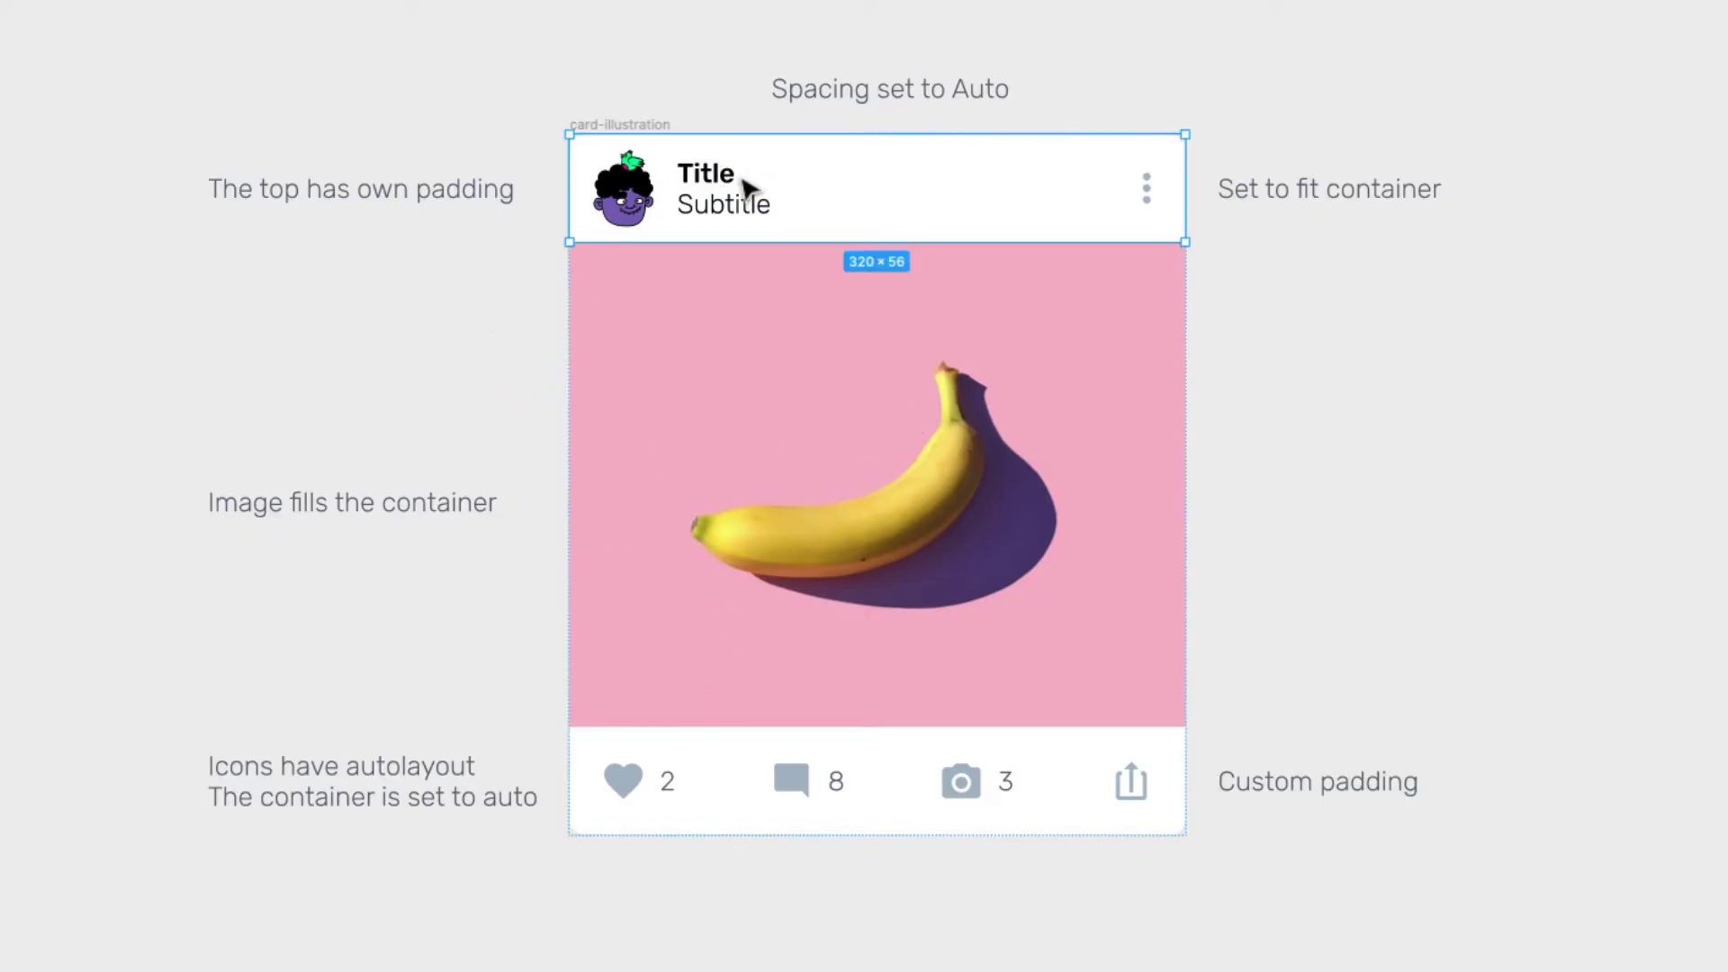
click(706, 340)
click(1002, 779)
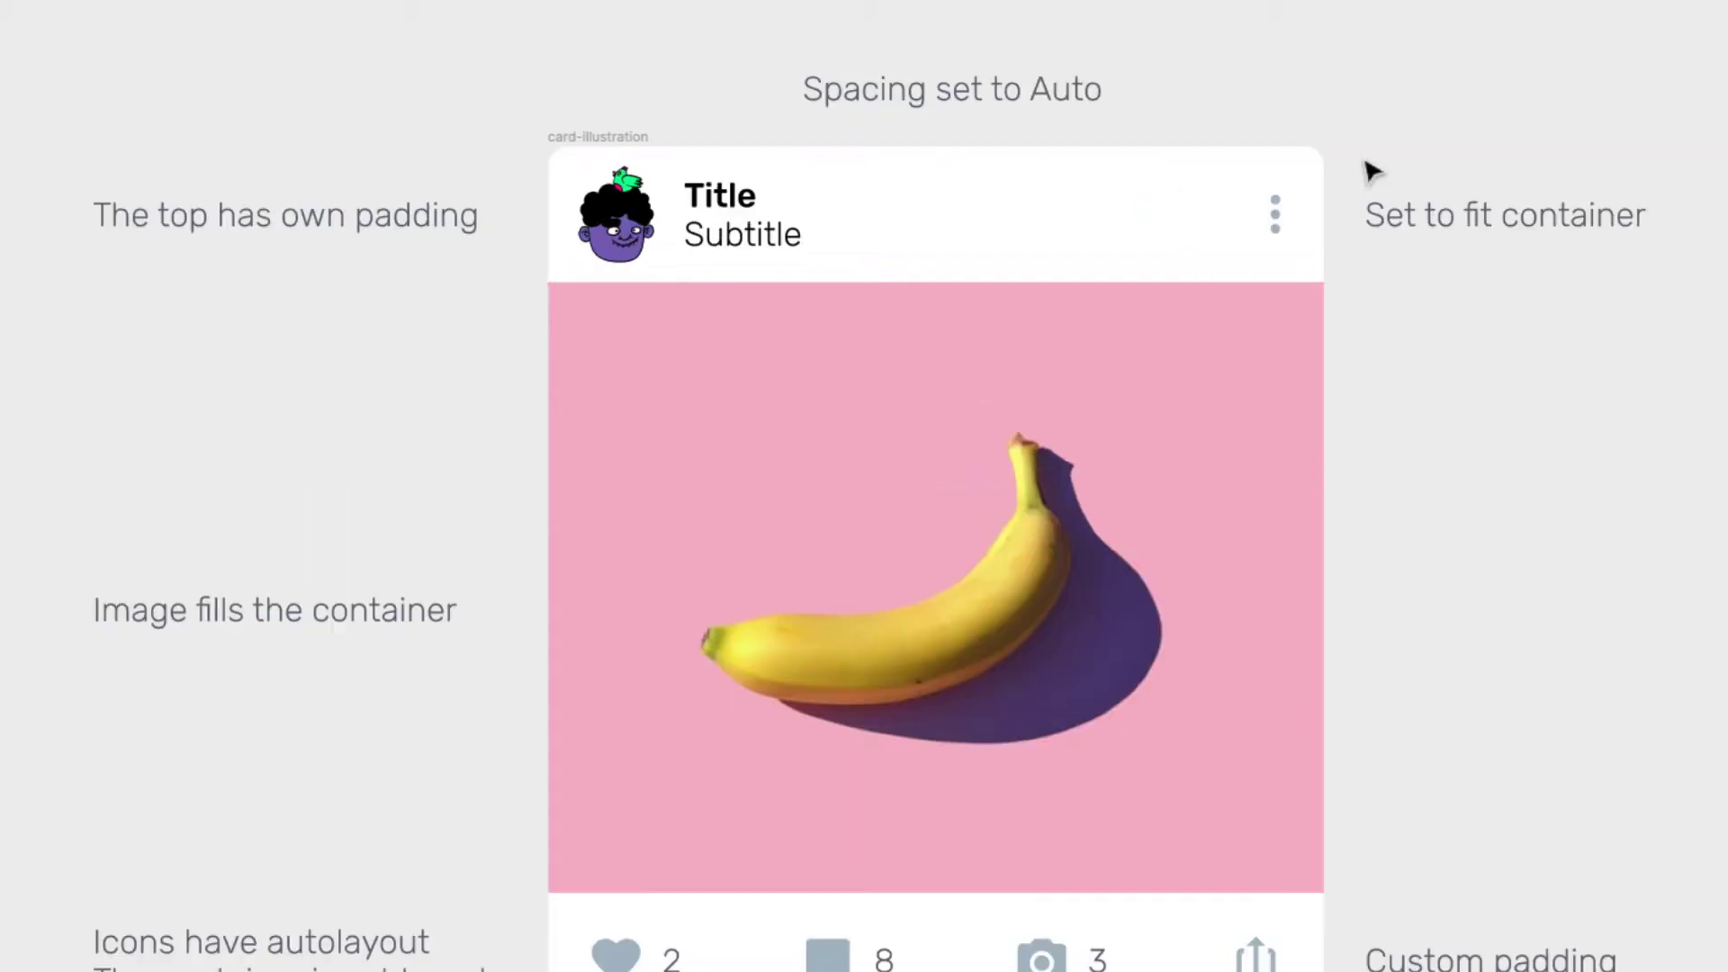
click(1006, 212)
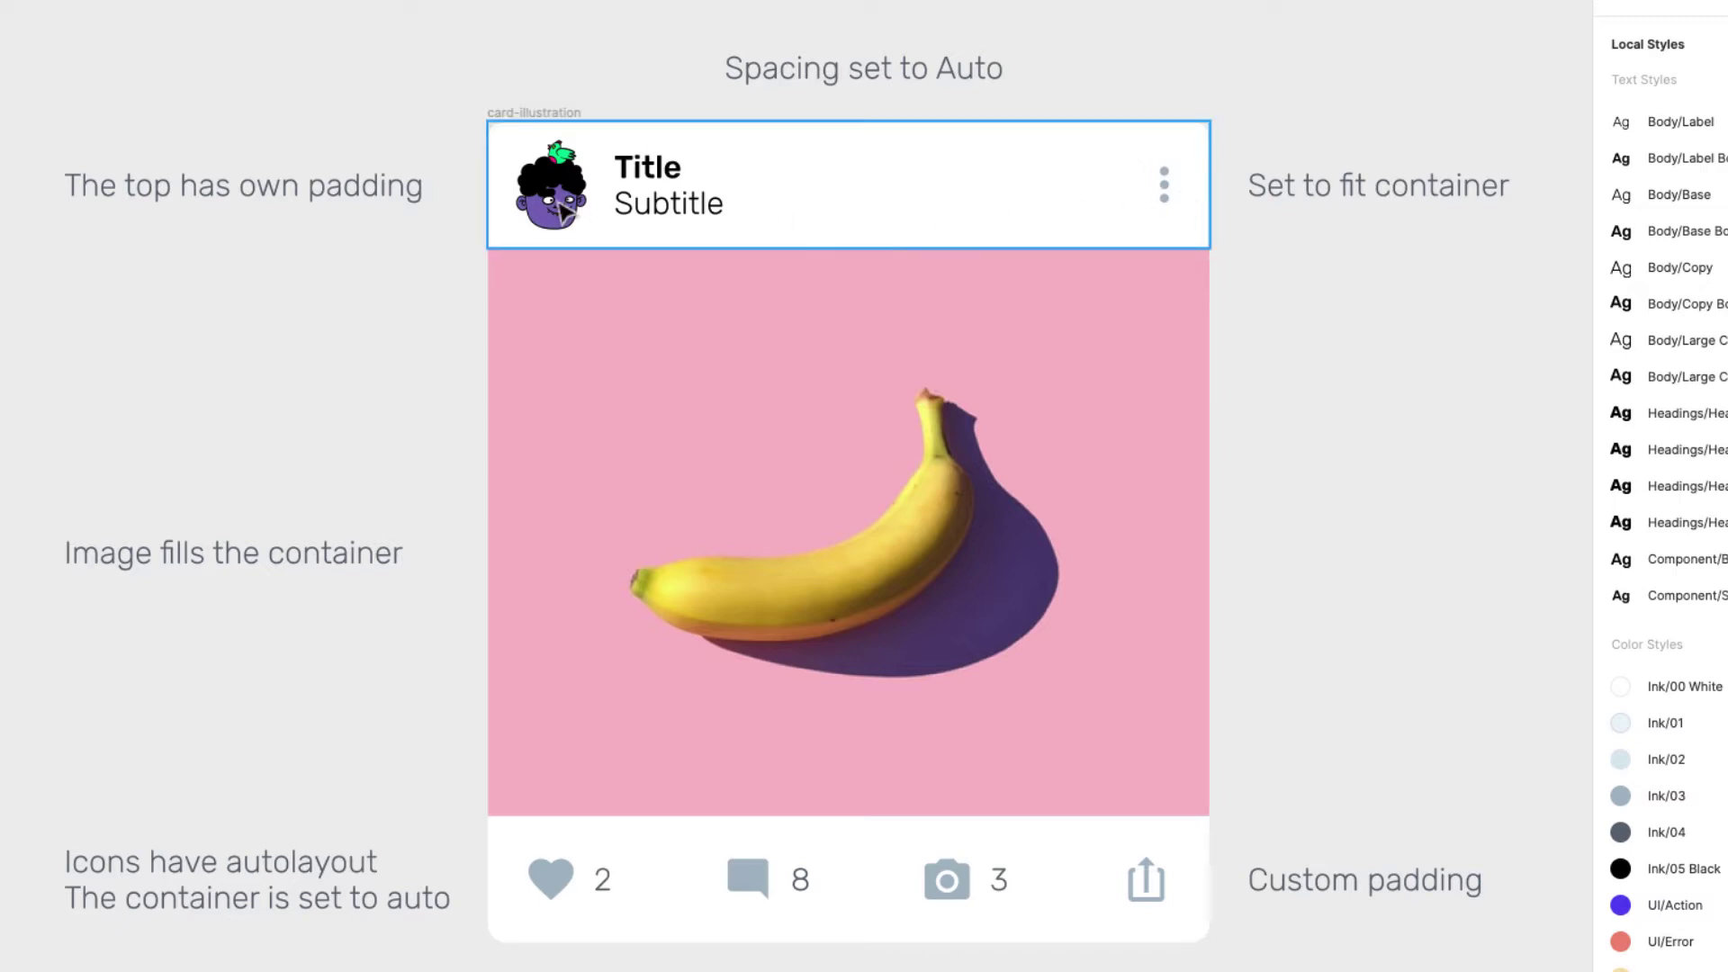
click(576, 211)
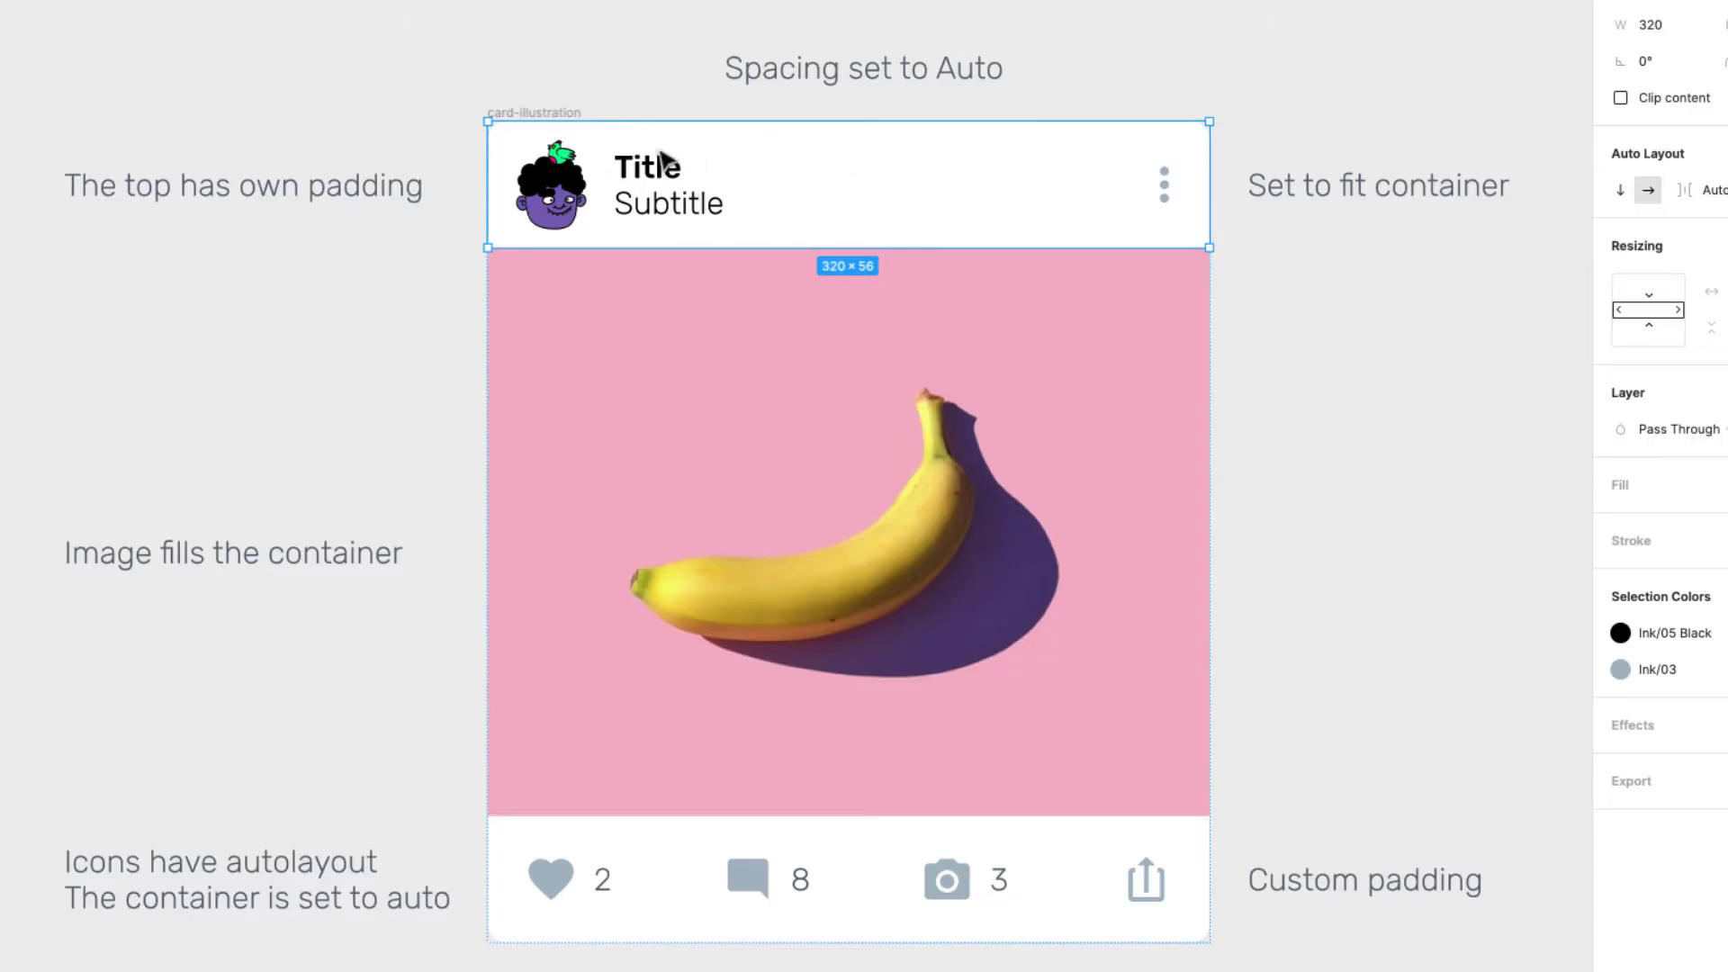
scroll(667, 308, down, 2)
scroll(666, 308, right, 1)
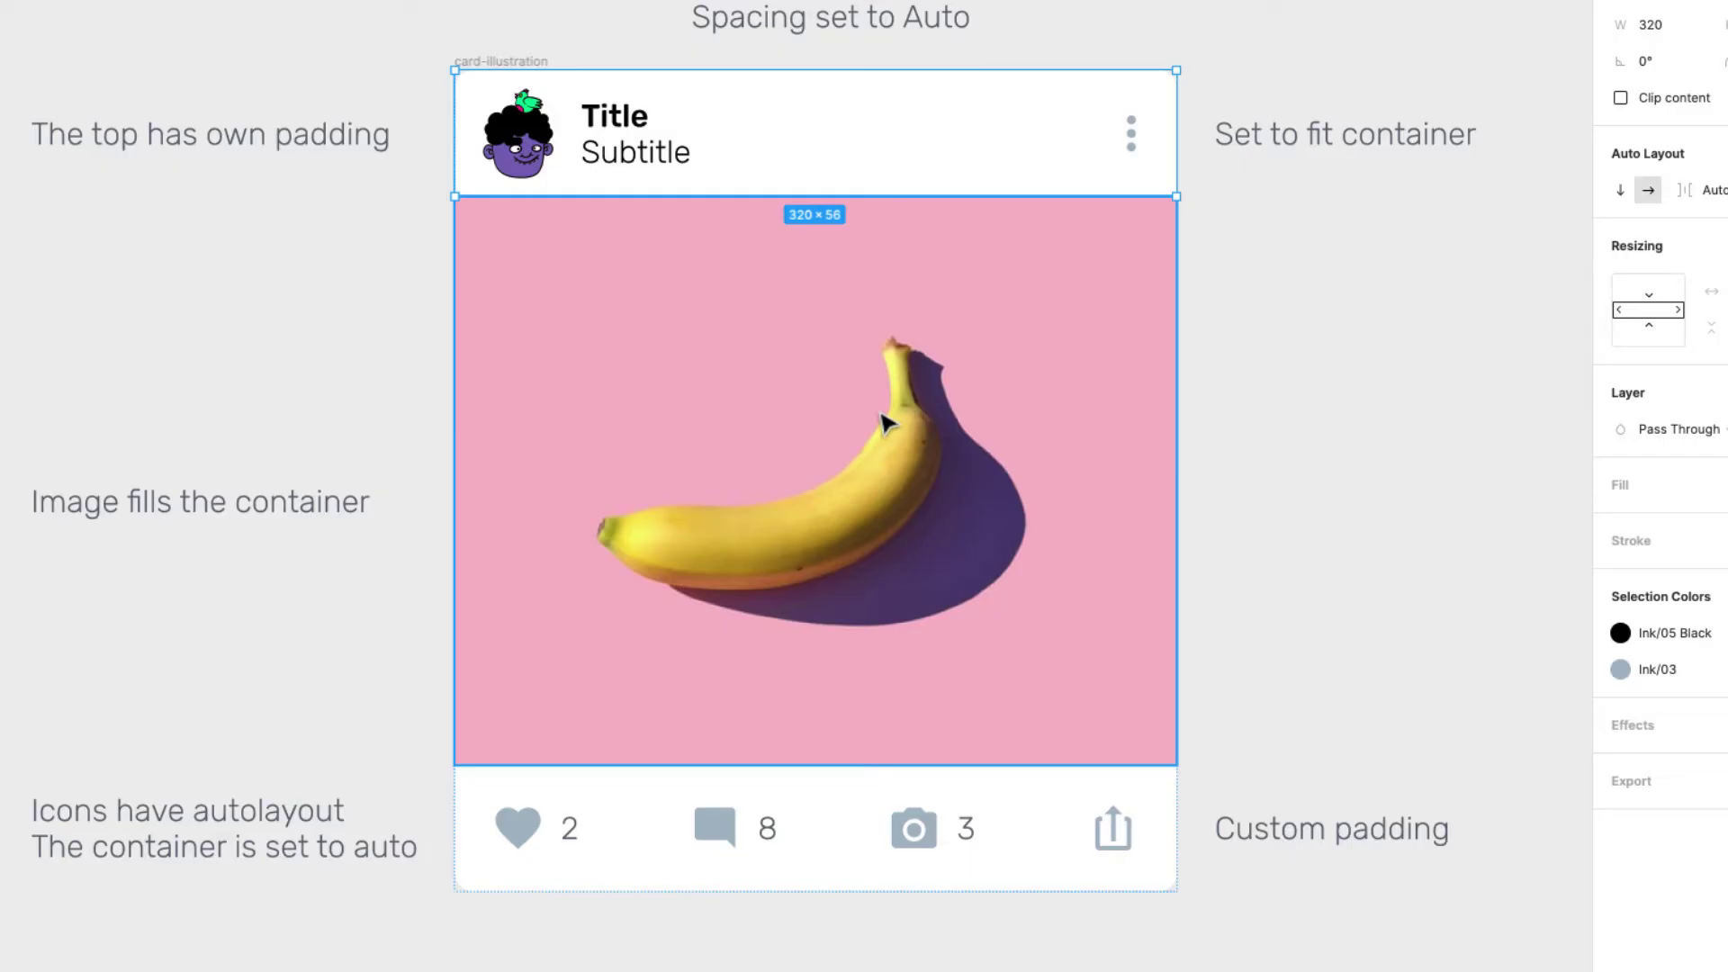
scroll(747, 856, down, 3)
scroll(747, 856, left, 1)
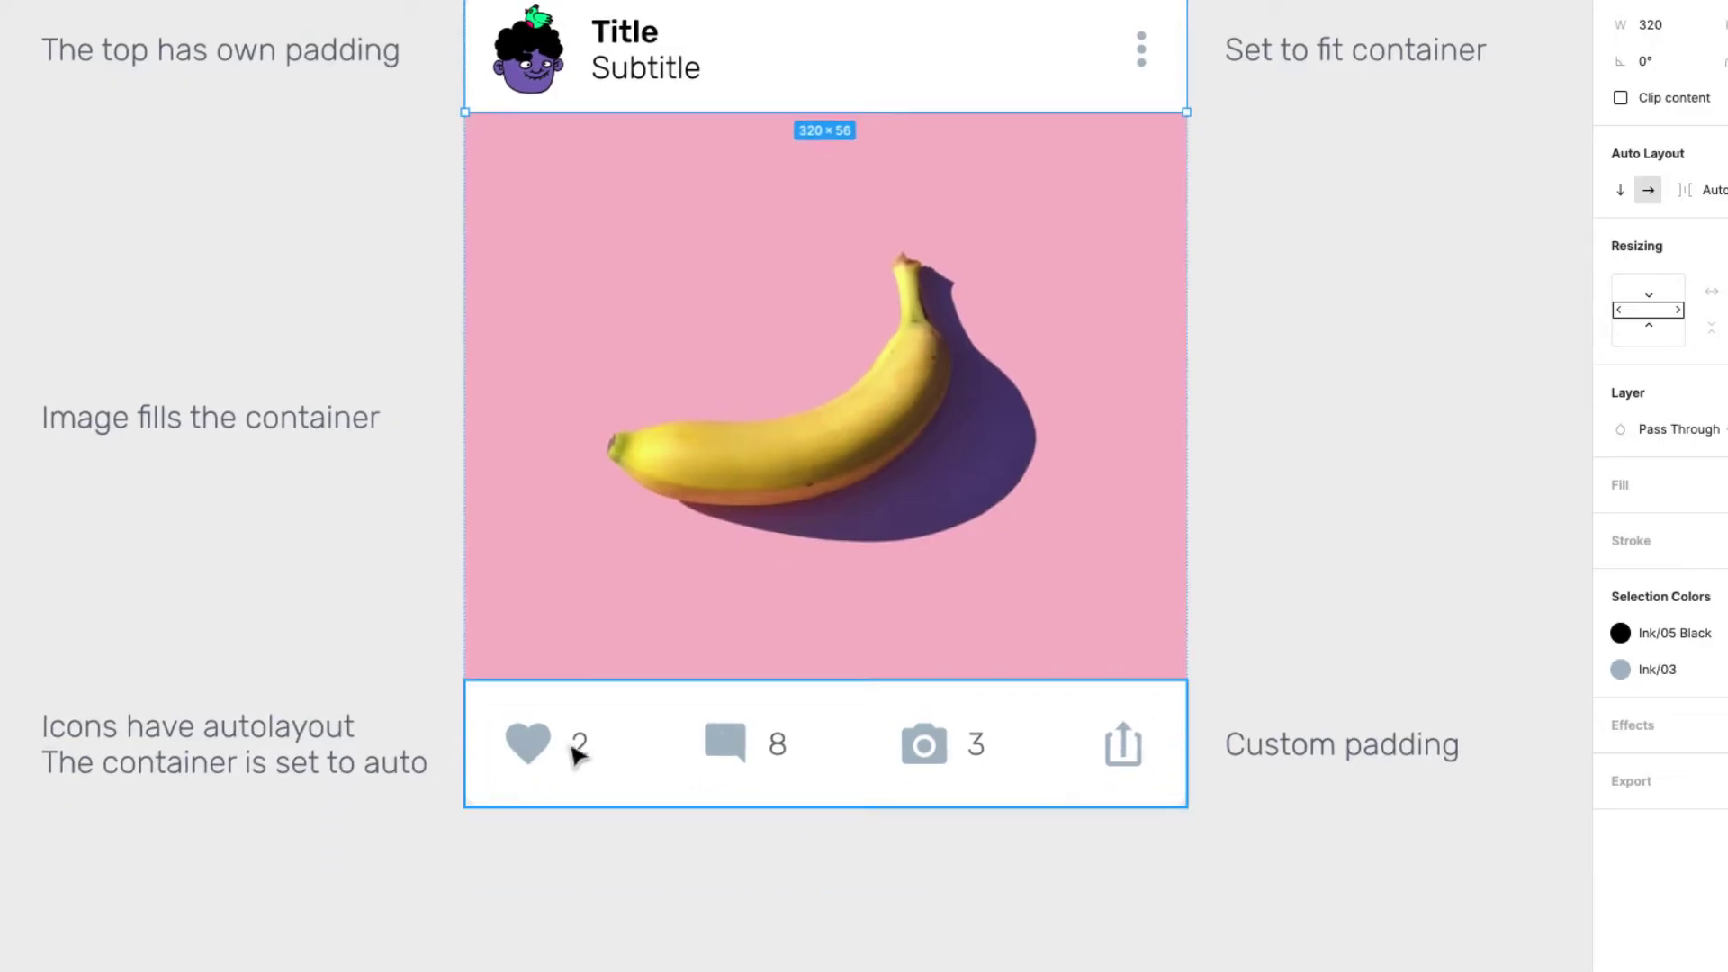
scroll(826, 792, up, 2)
scroll(715, 761, down, 2)
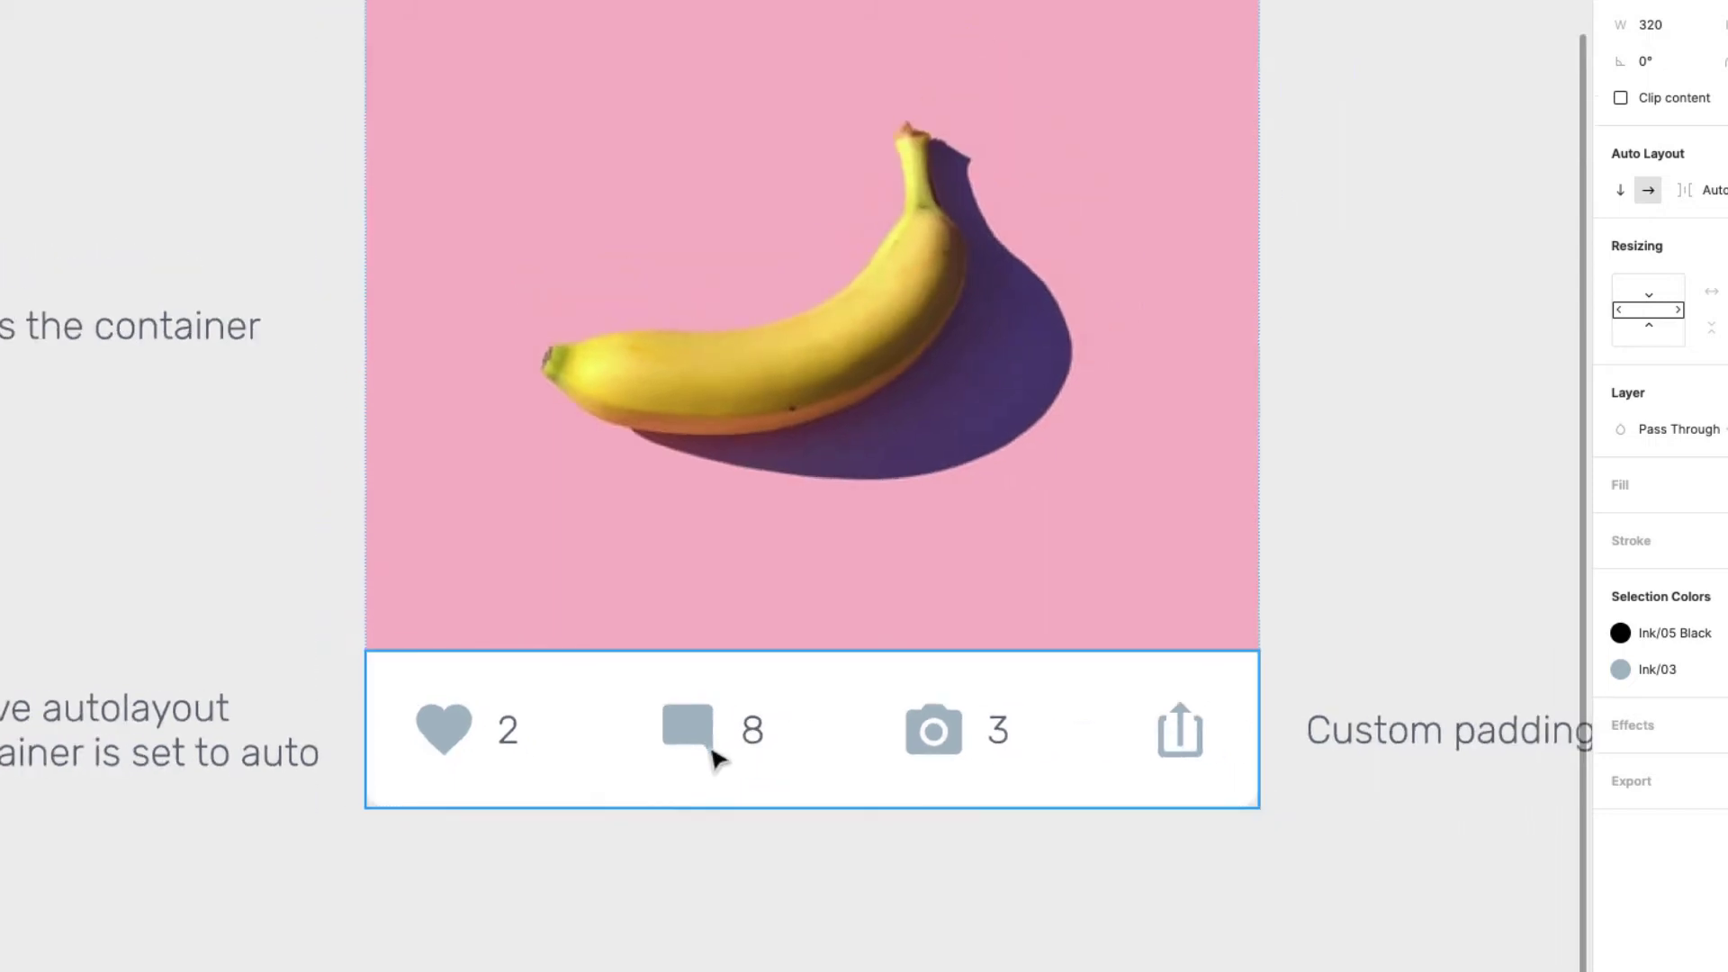
click(552, 731)
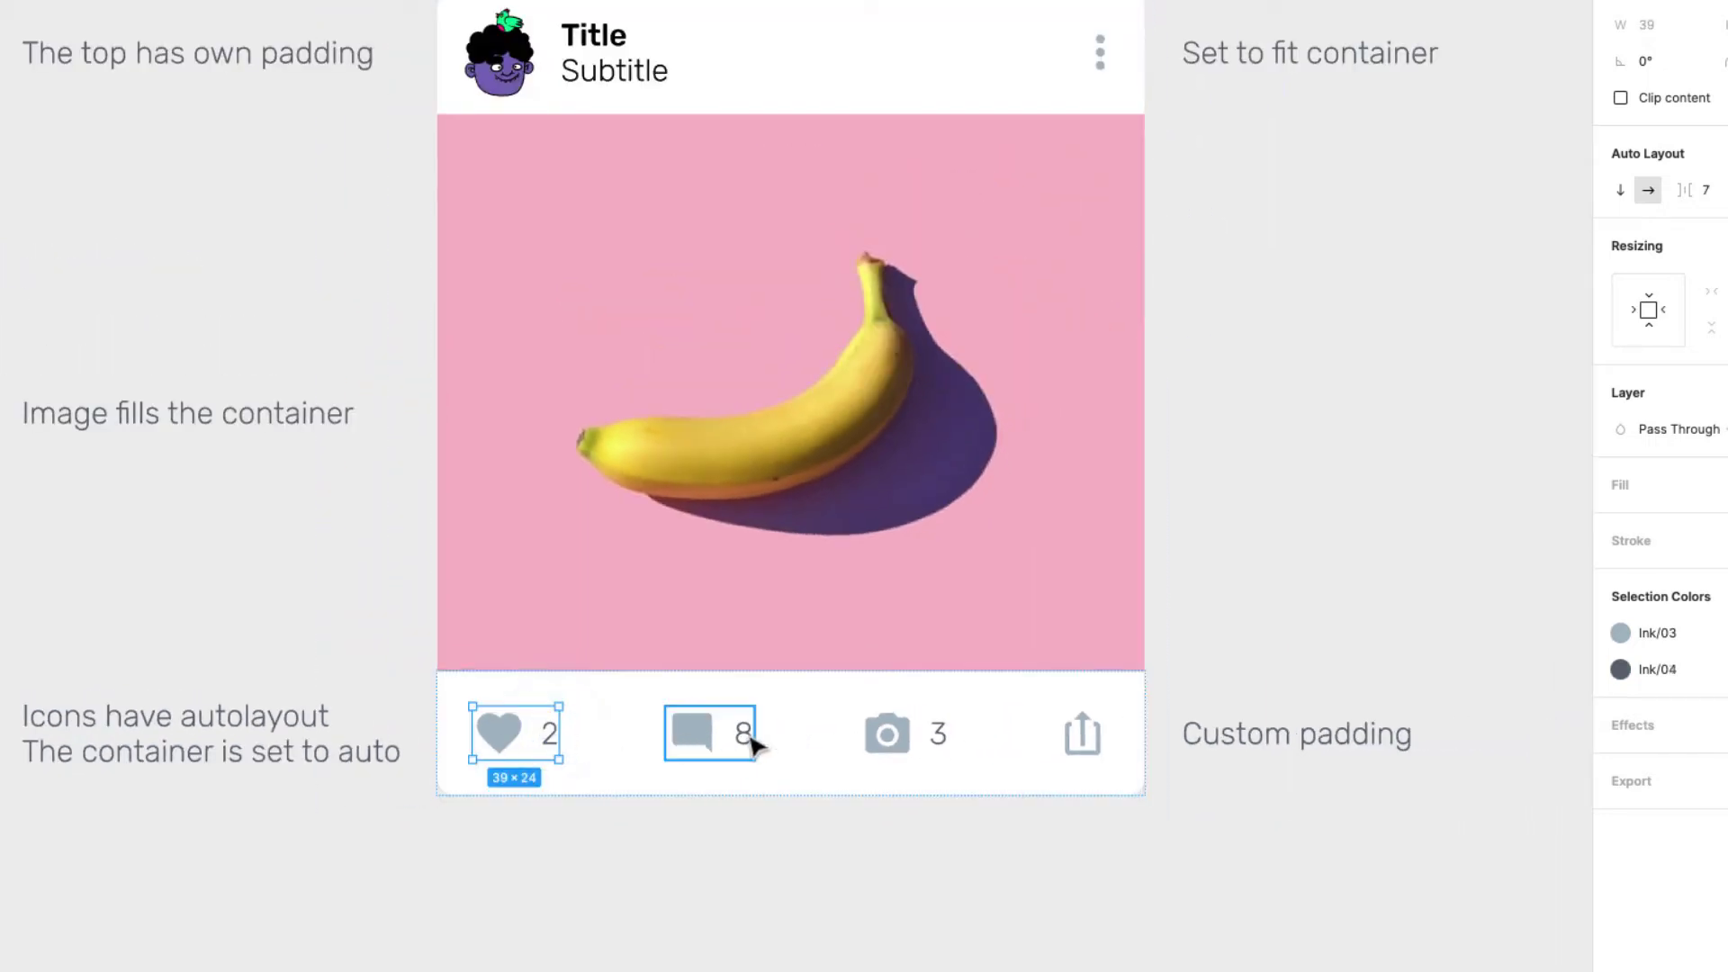
click(747, 731)
click(900, 731)
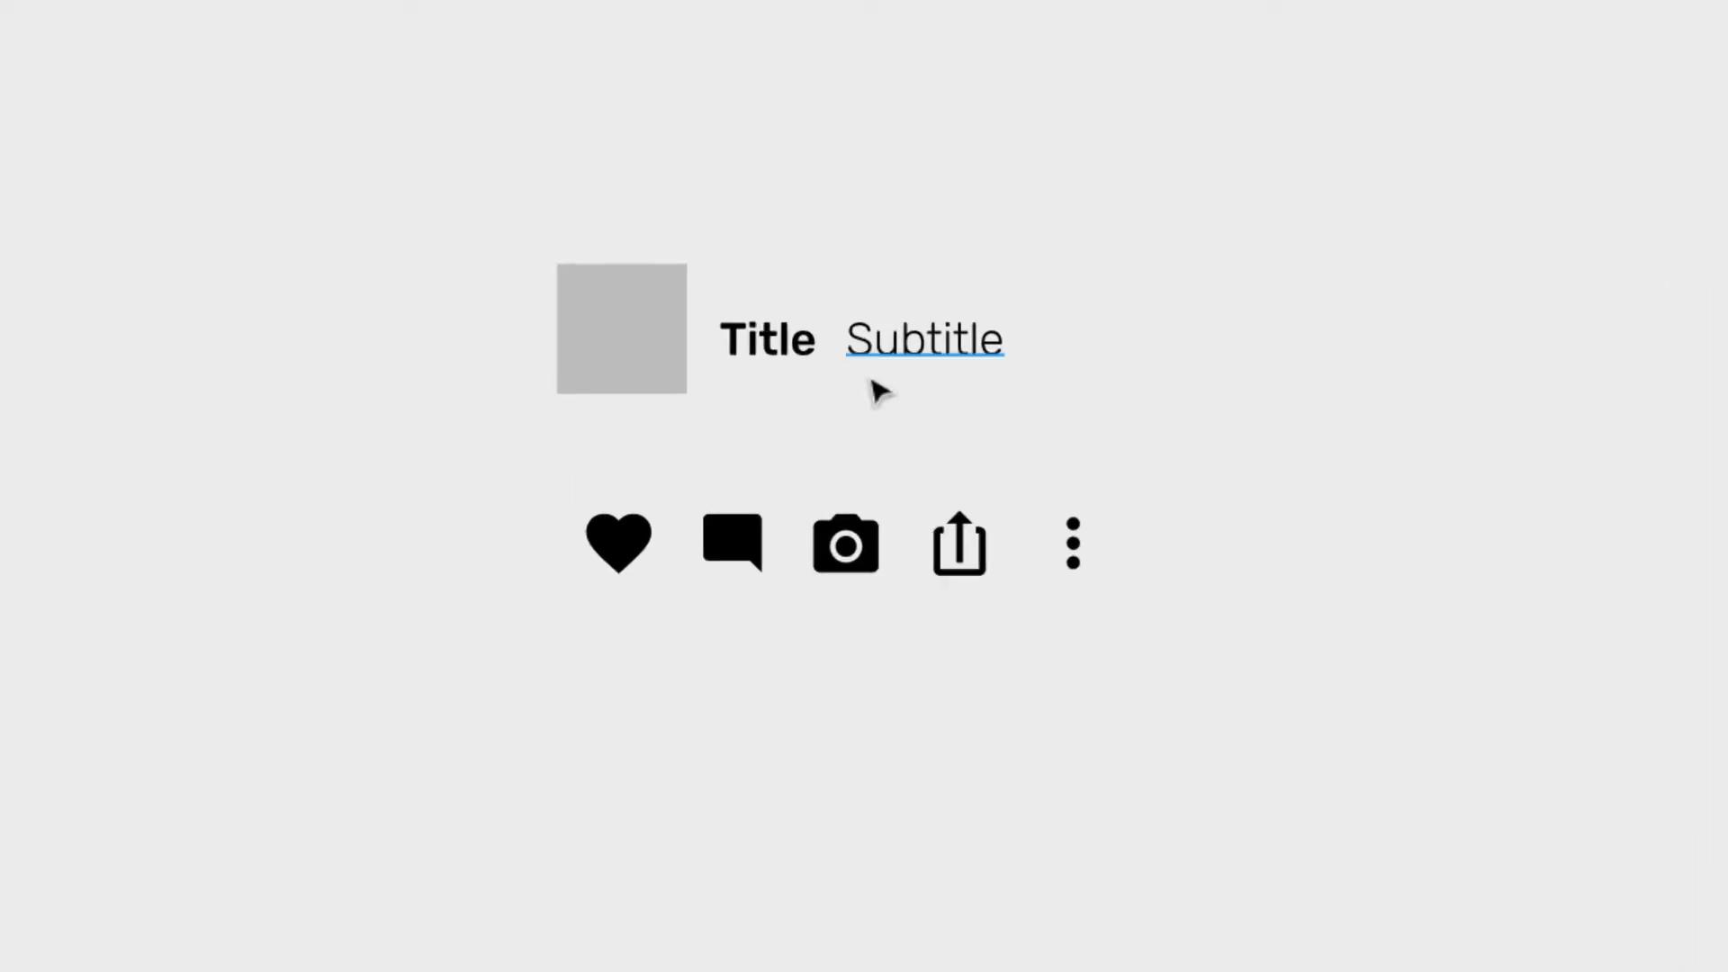
Move the Title text up so it sits above the Subtitle
drag(1169, 471, 407, 727)
key(Escape)
drag(1095, 259, 731, 405)
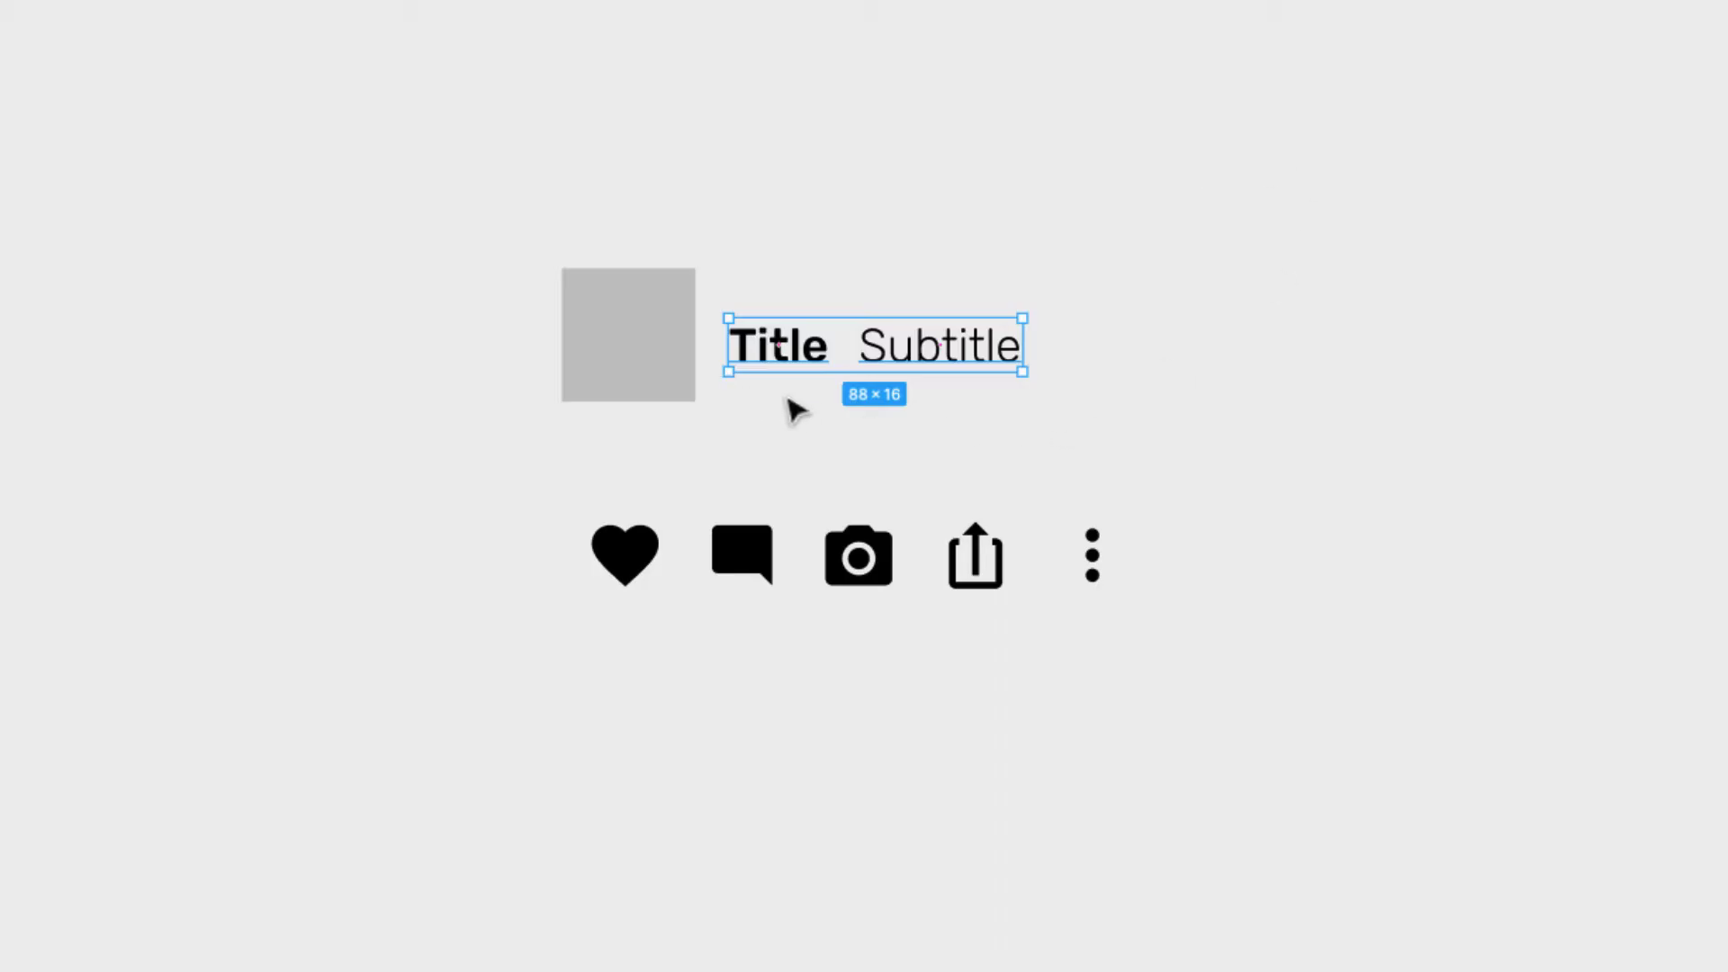
click(1153, 440)
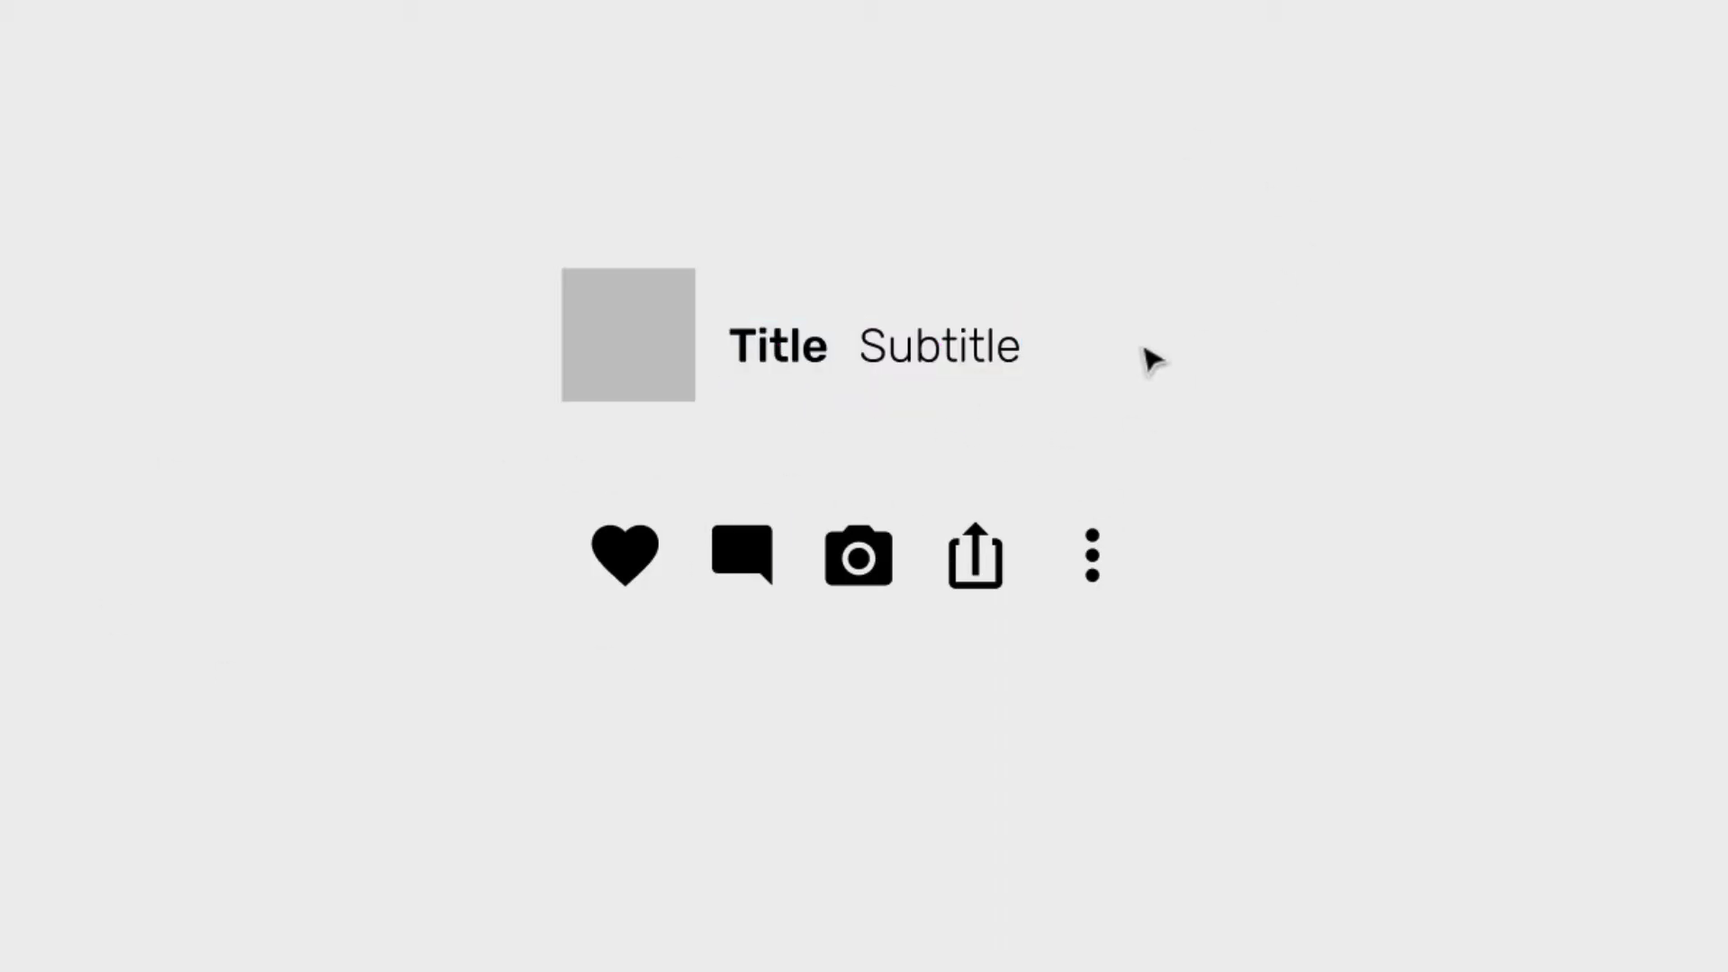
drag(729, 170, 852, 300)
drag(783, 351, 923, 298)
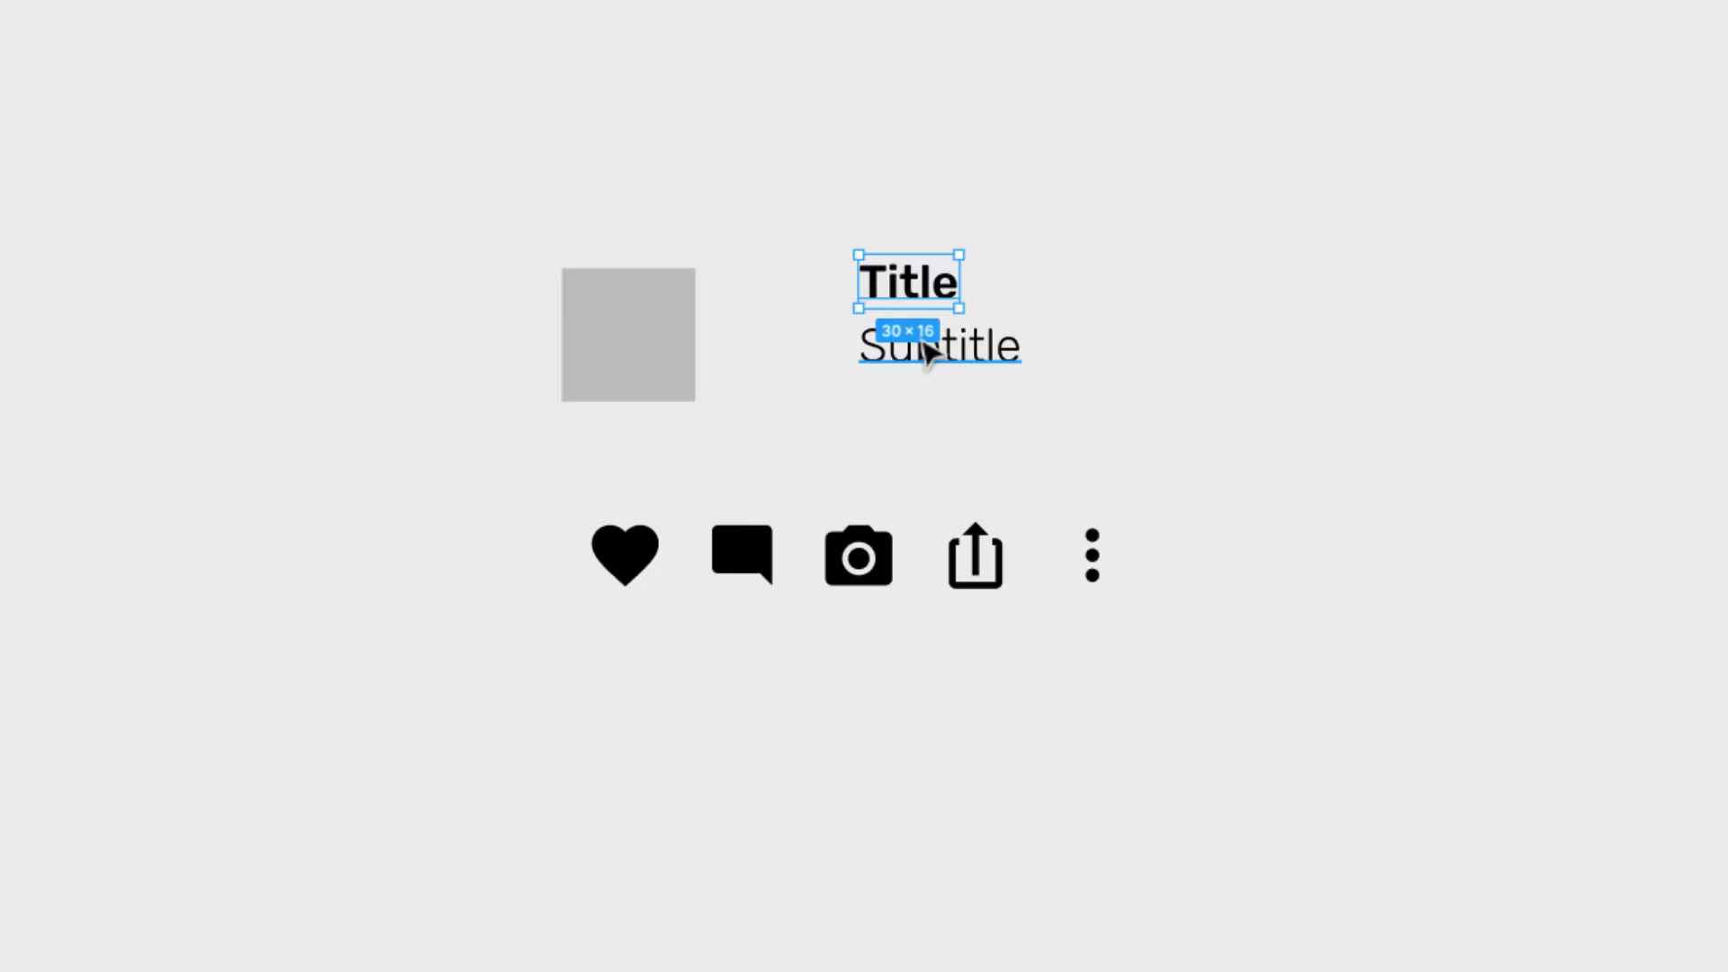
Centre Title and Subtitle on the grey square and wrap them in vertical auto layout with 4 spacing
drag(765, 204, 1182, 447)
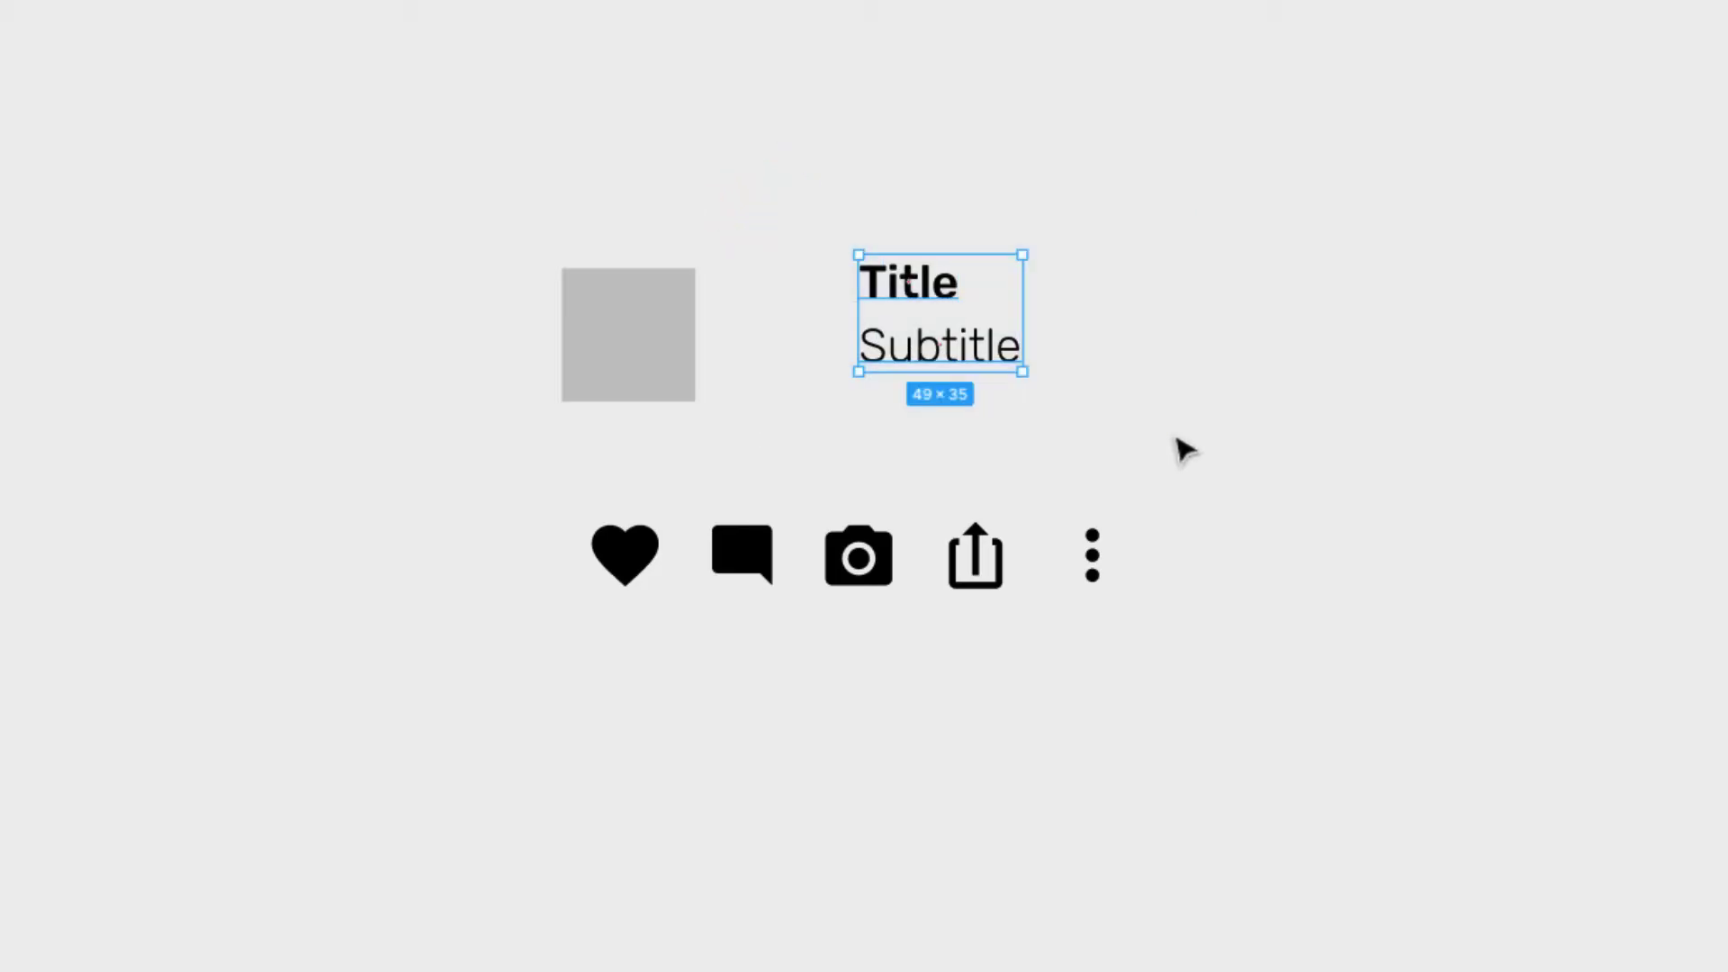
drag(983, 354, 952, 373)
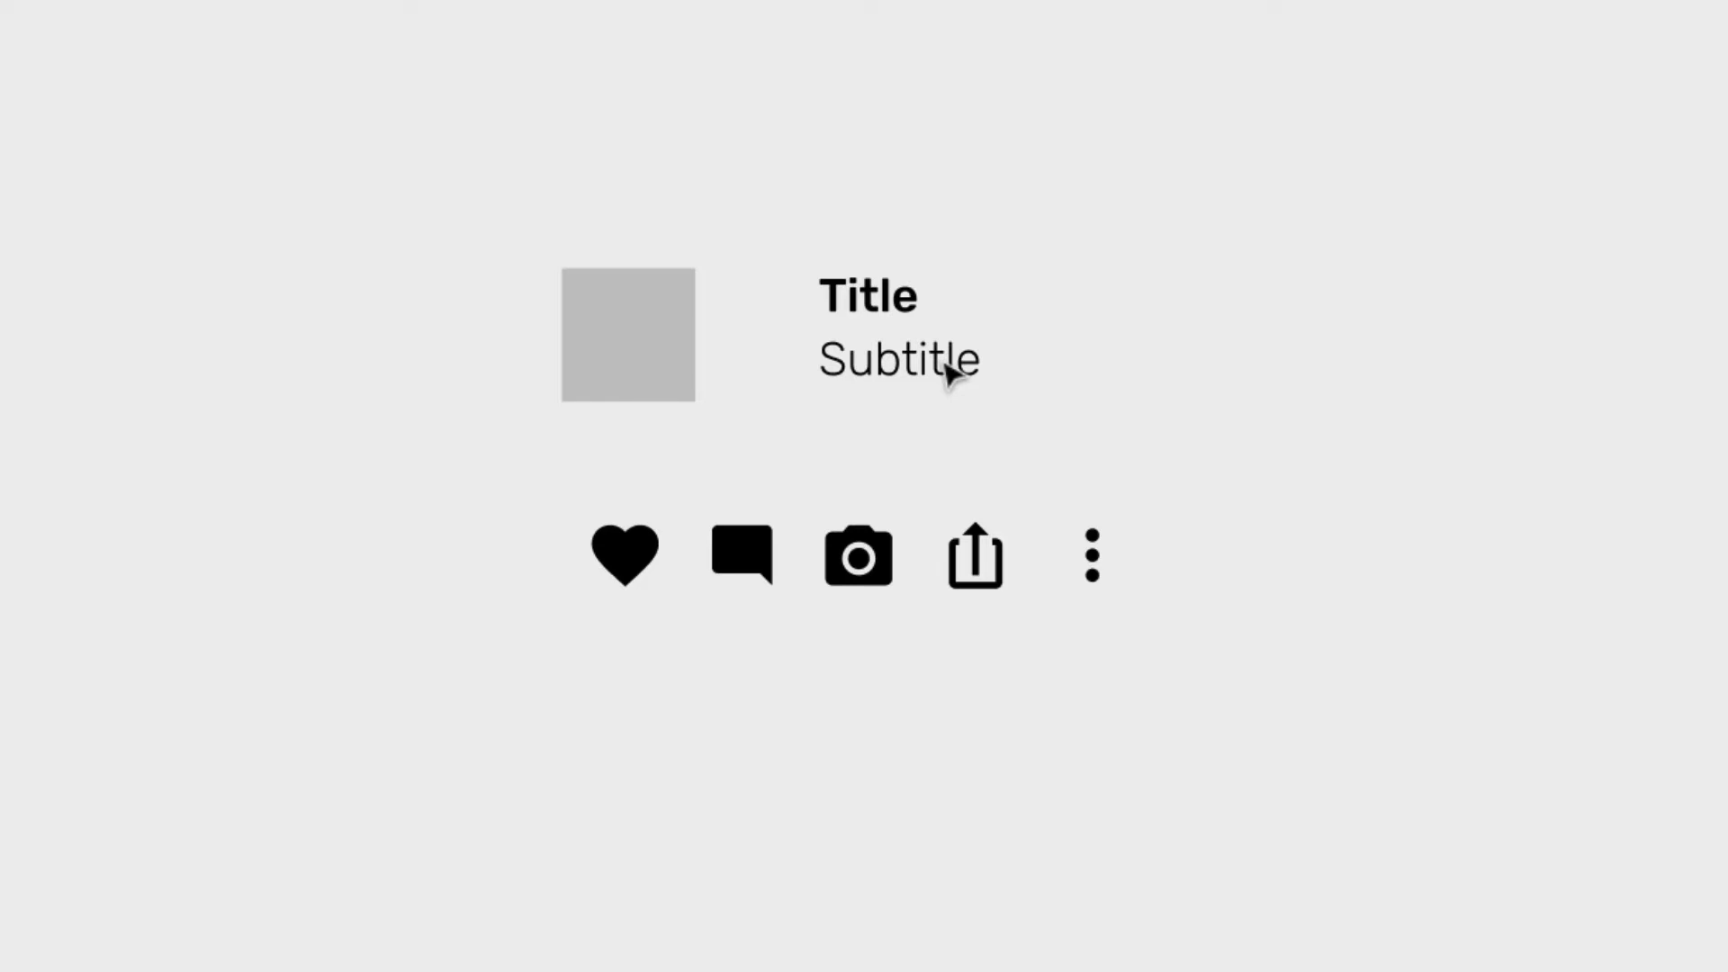
key(shift+a)
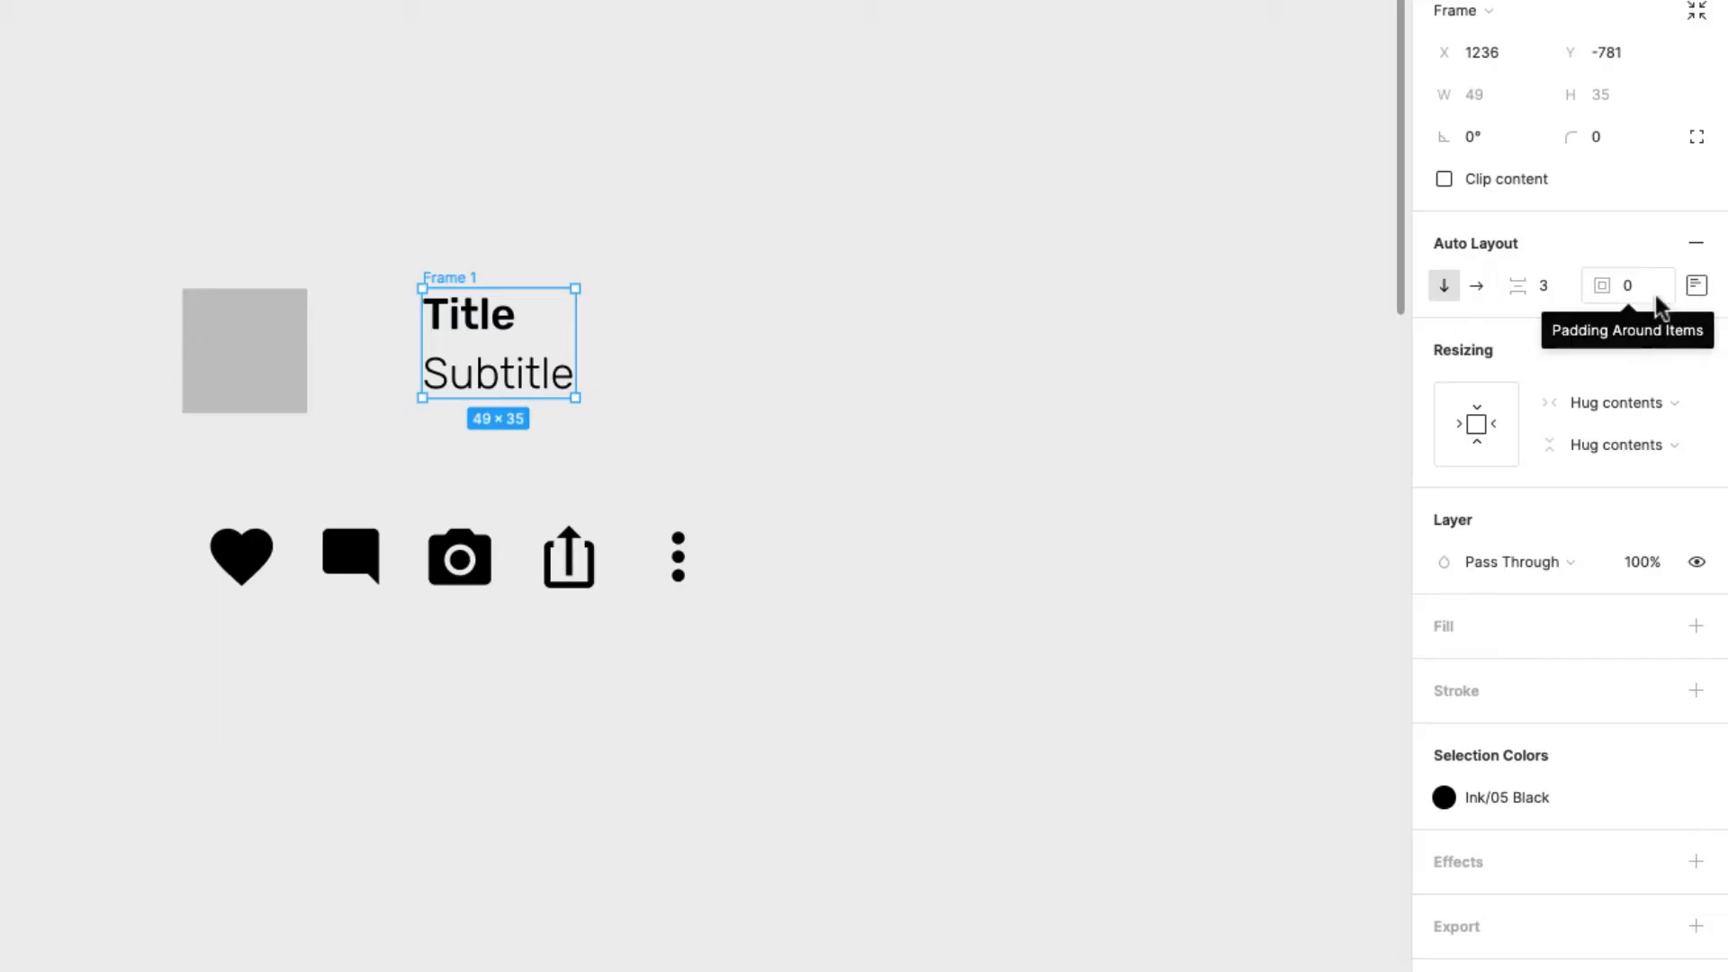
click(1547, 281)
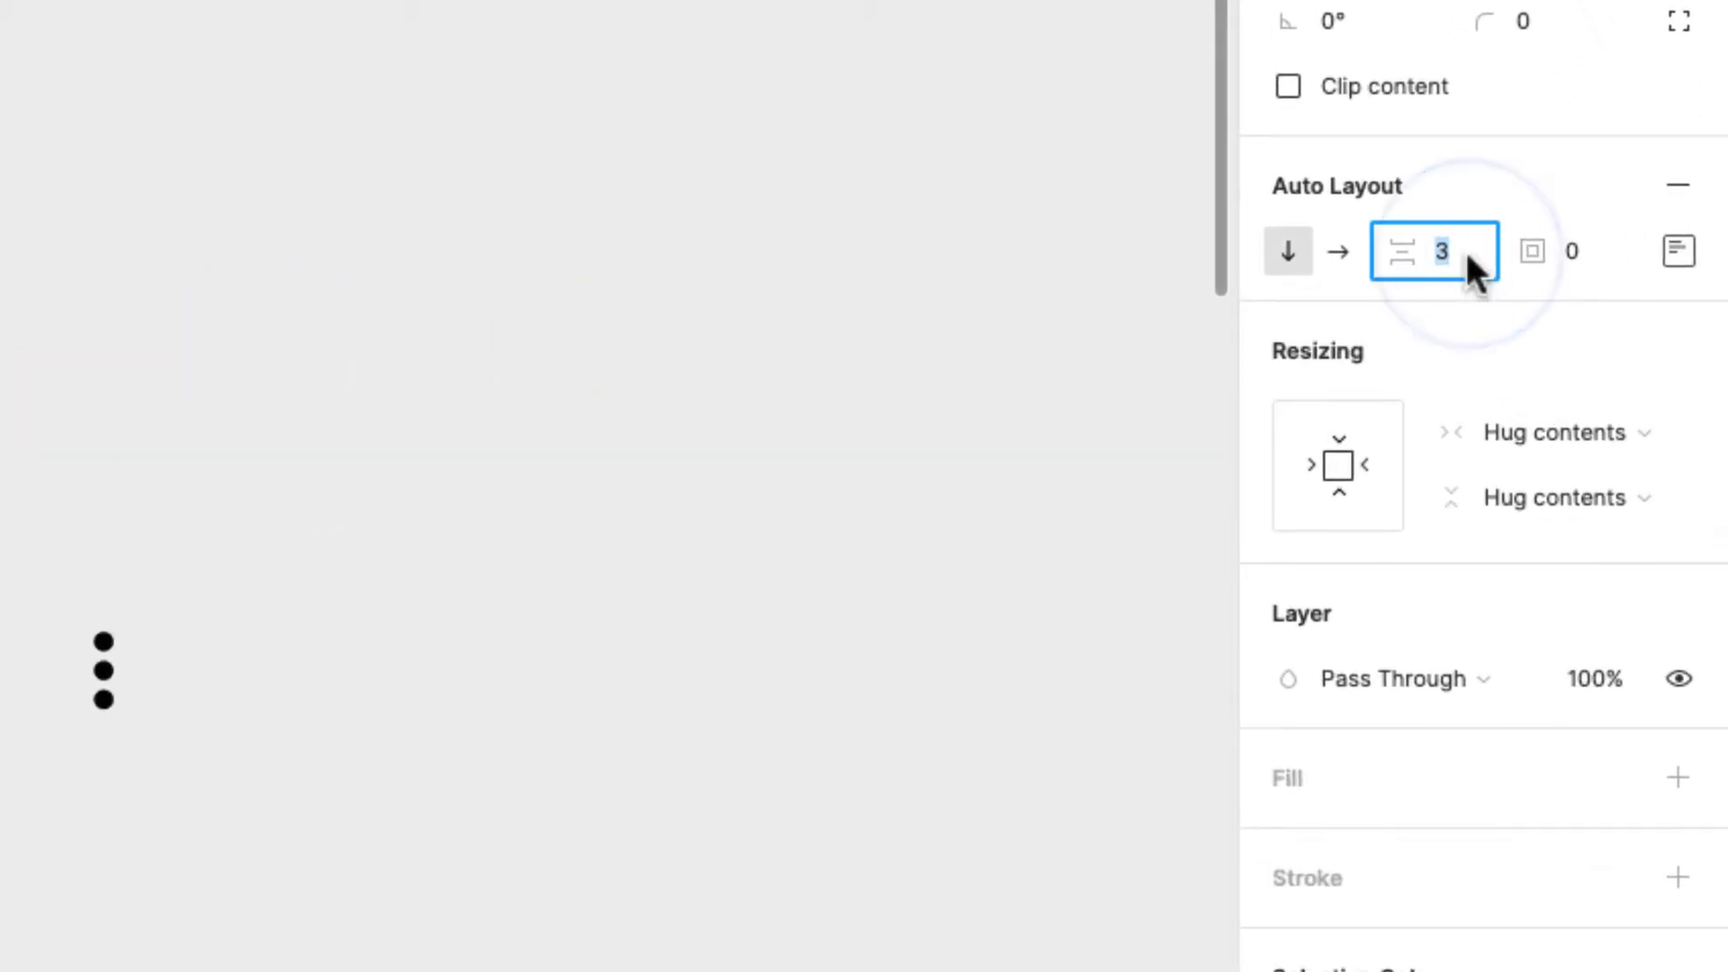
text(4)
key(Return)
Preview a larger text spacing, keep it at 4, then select Frame 1 and the grey square
scroll(175, 255, up, 5)
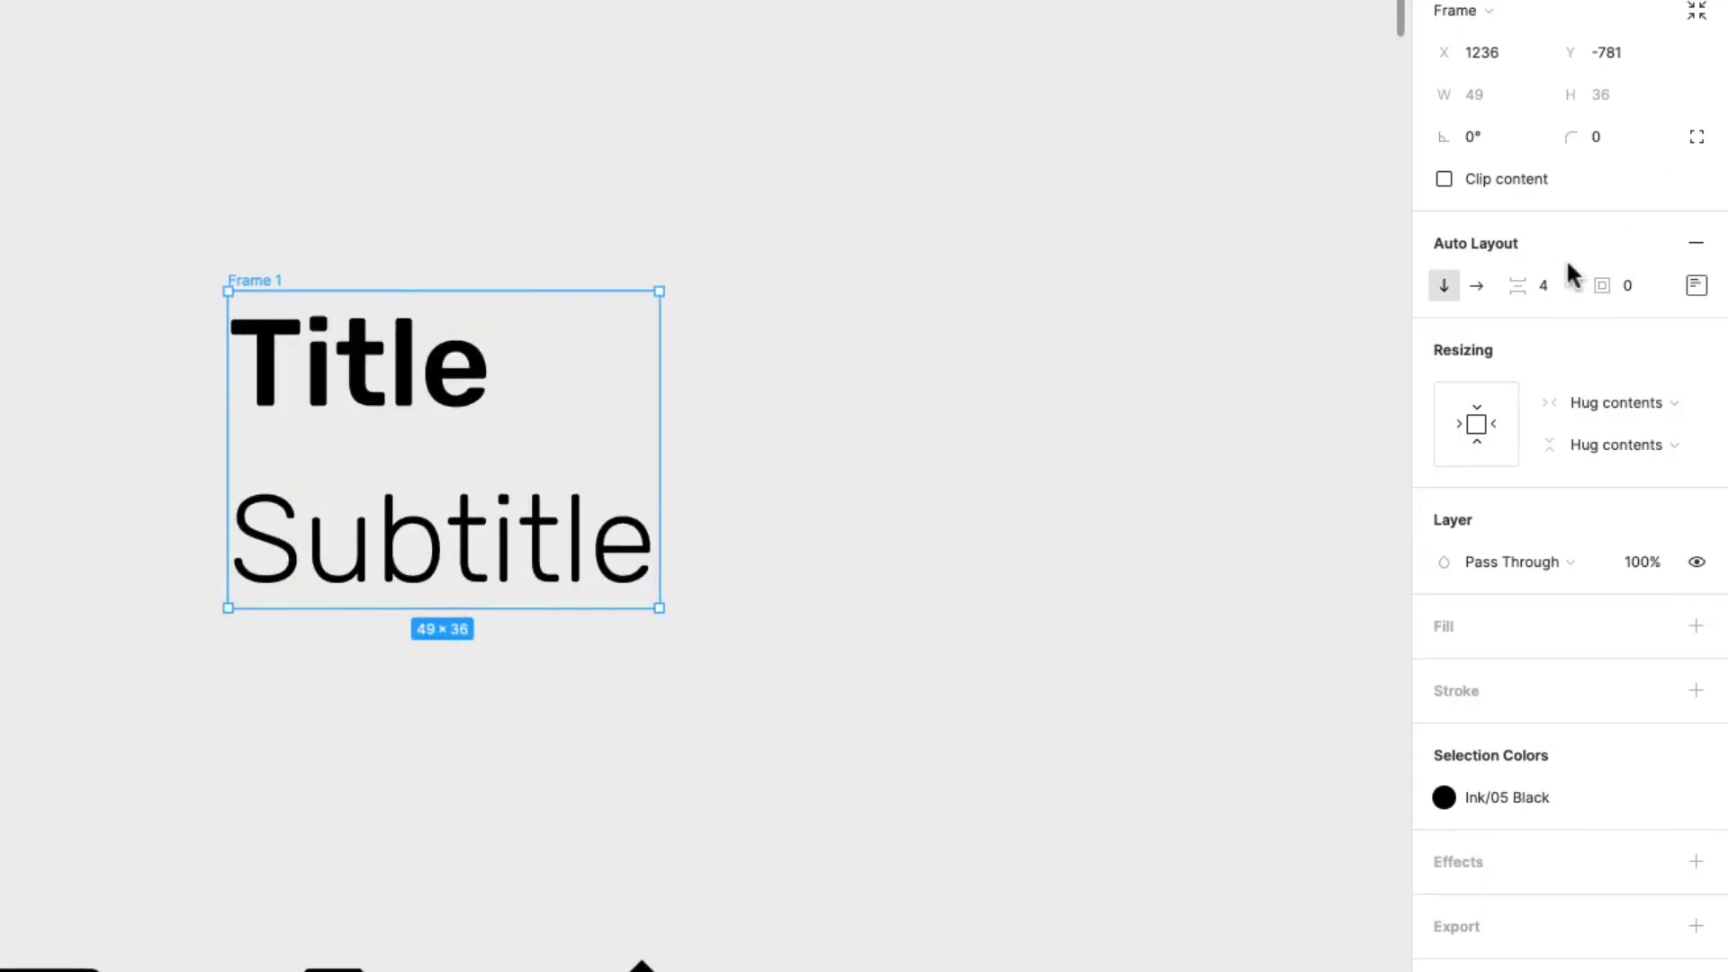
click(1557, 285)
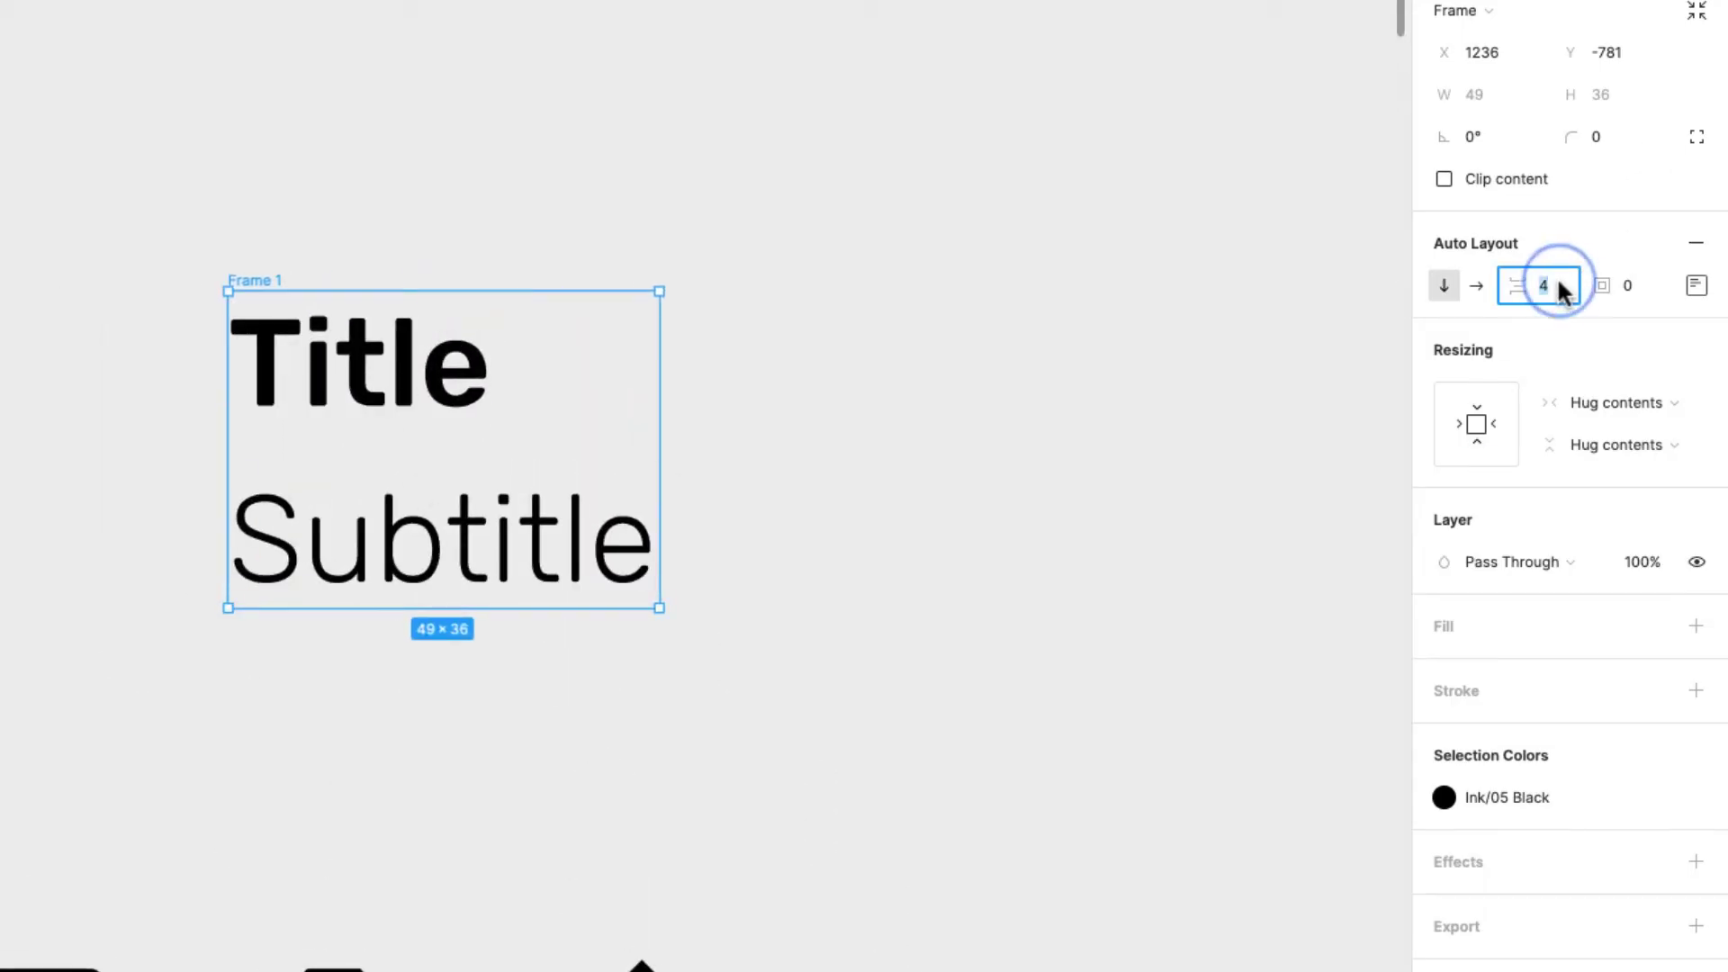
key(shift+Up)
key(shift+Up)
key(shift+Down)
key(shift+Down)
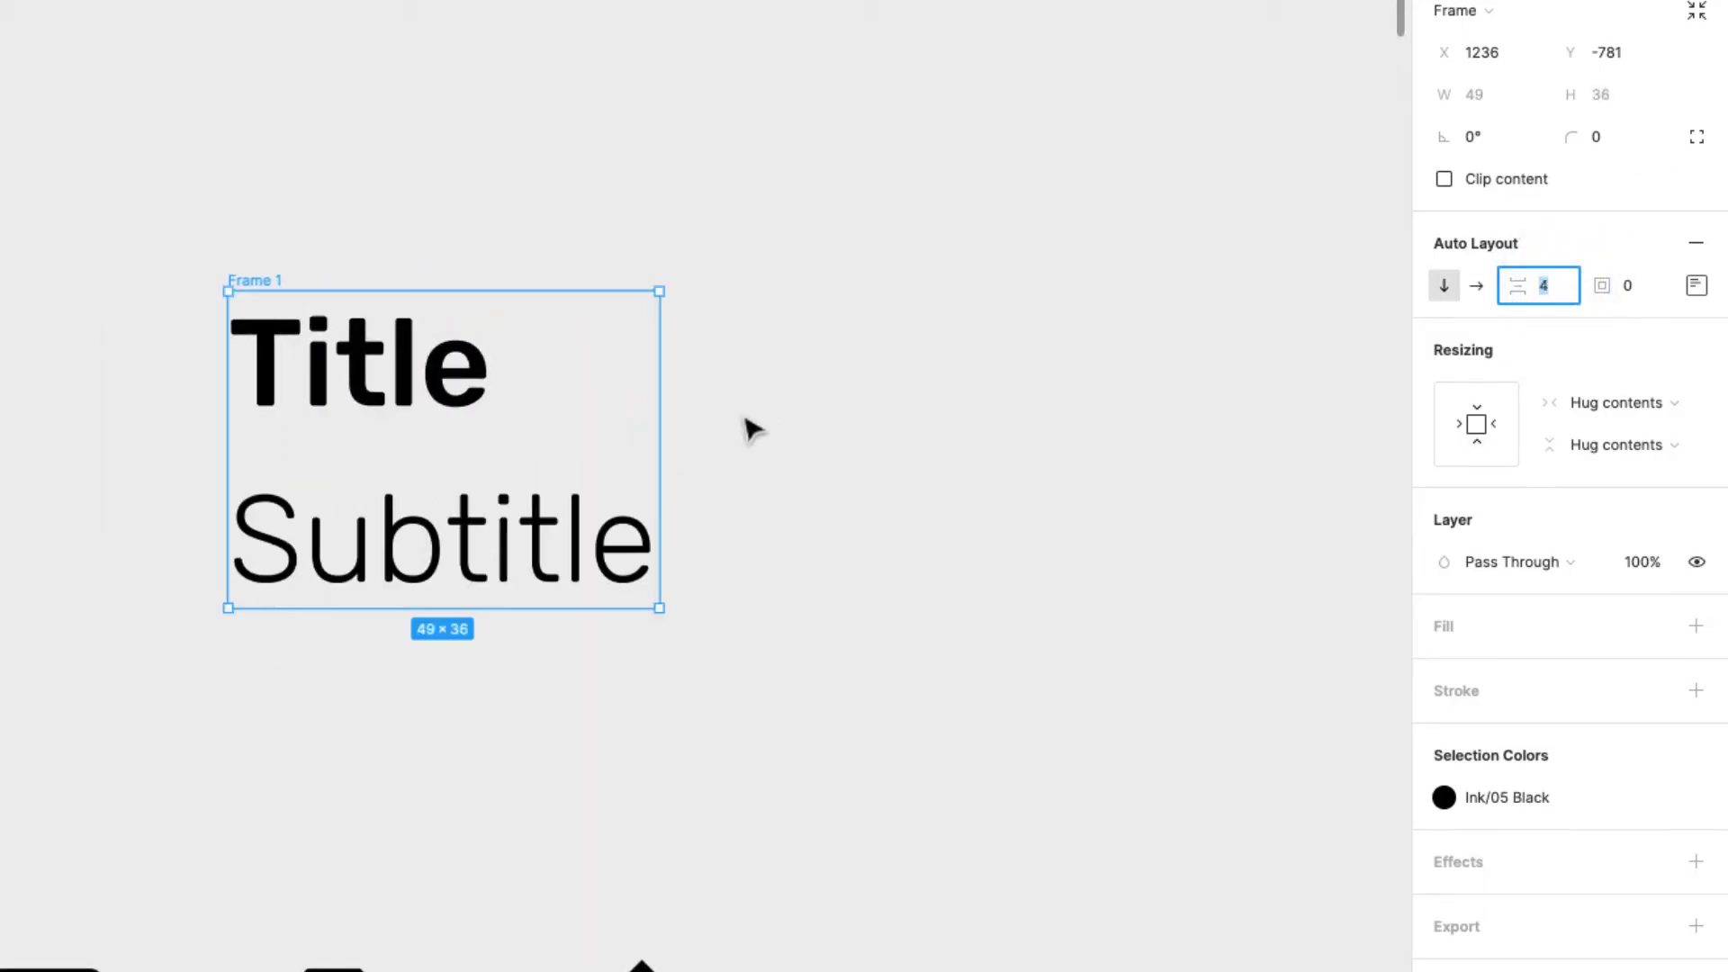
click(500, 115)
scroll(494, 108, down, 3)
scroll(417, 224, right, 3)
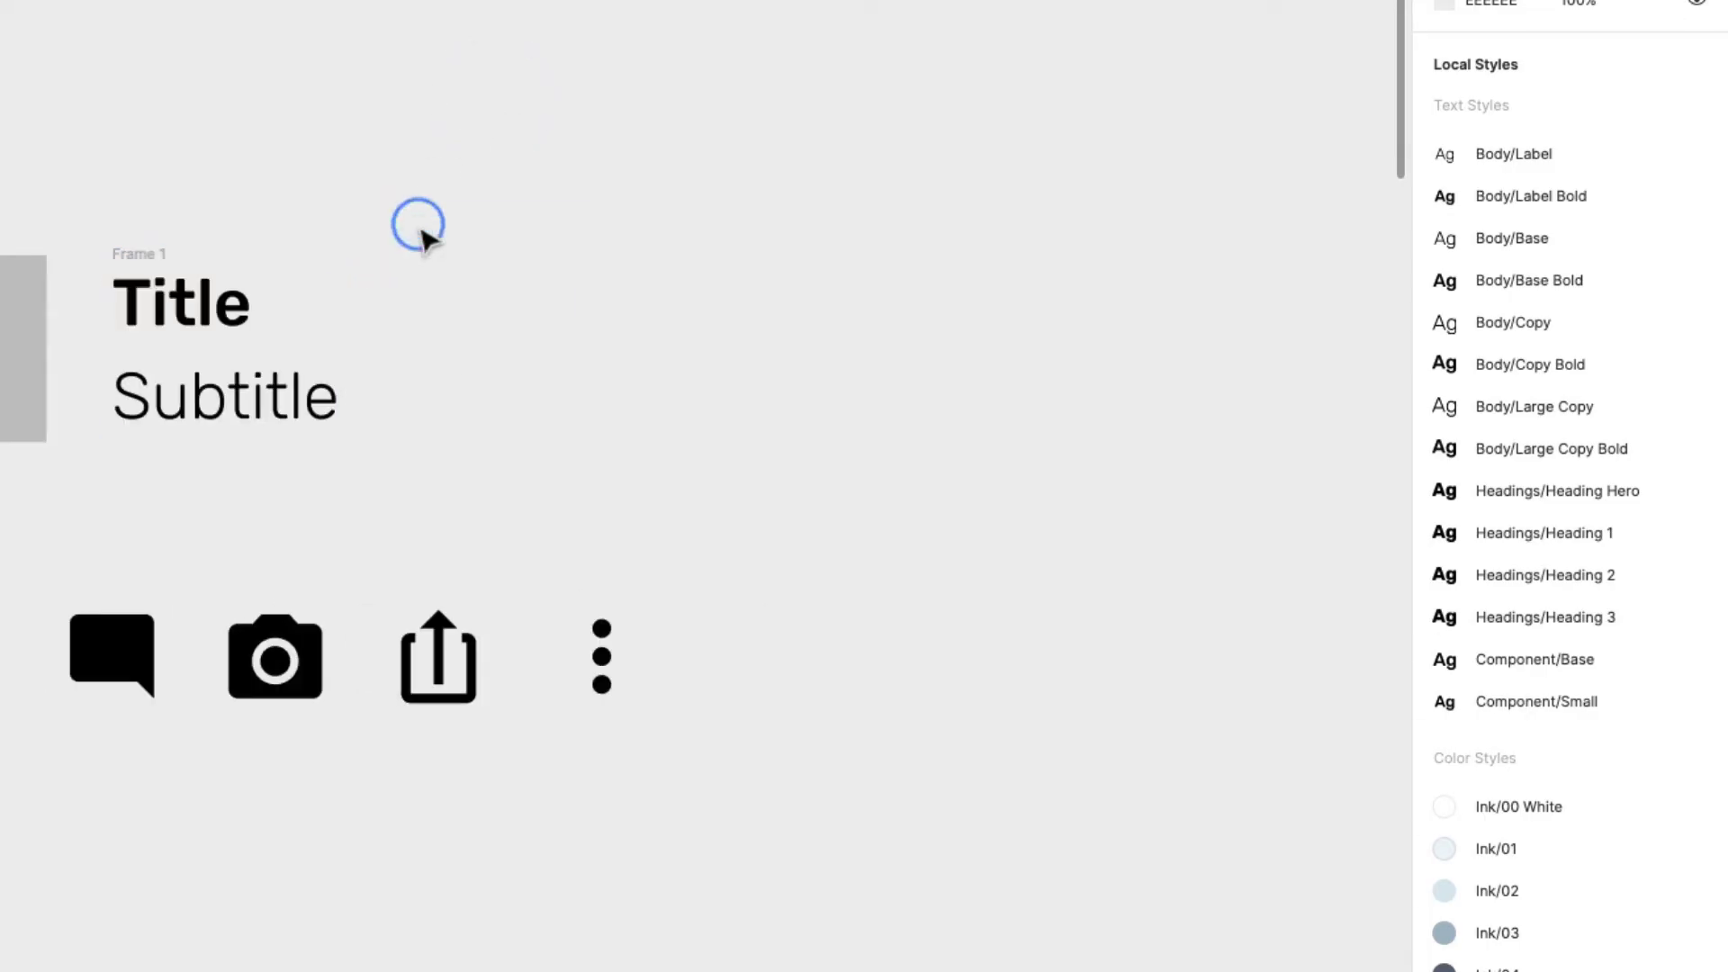
click(167, 261)
click(32, 317)
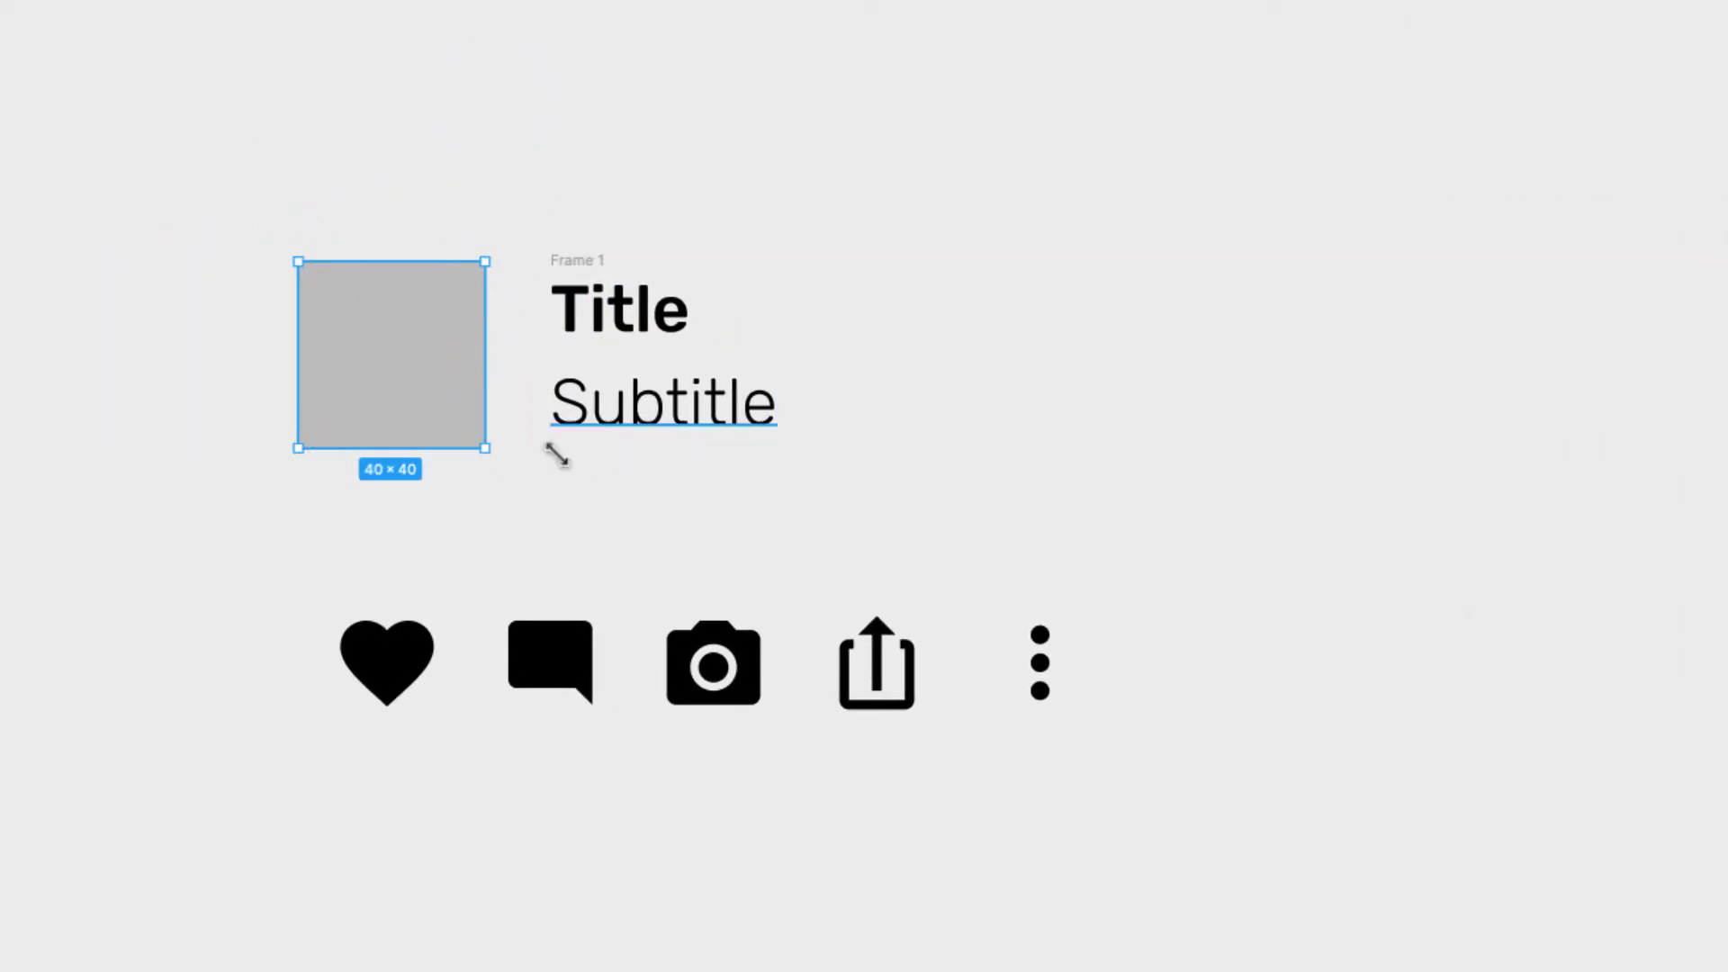
Place the three-dot icon beside the Title and wrap square, text and dots in horizontal auto layout
drag(1049, 699, 1454, 399)
drag(1603, 272, 300, 501)
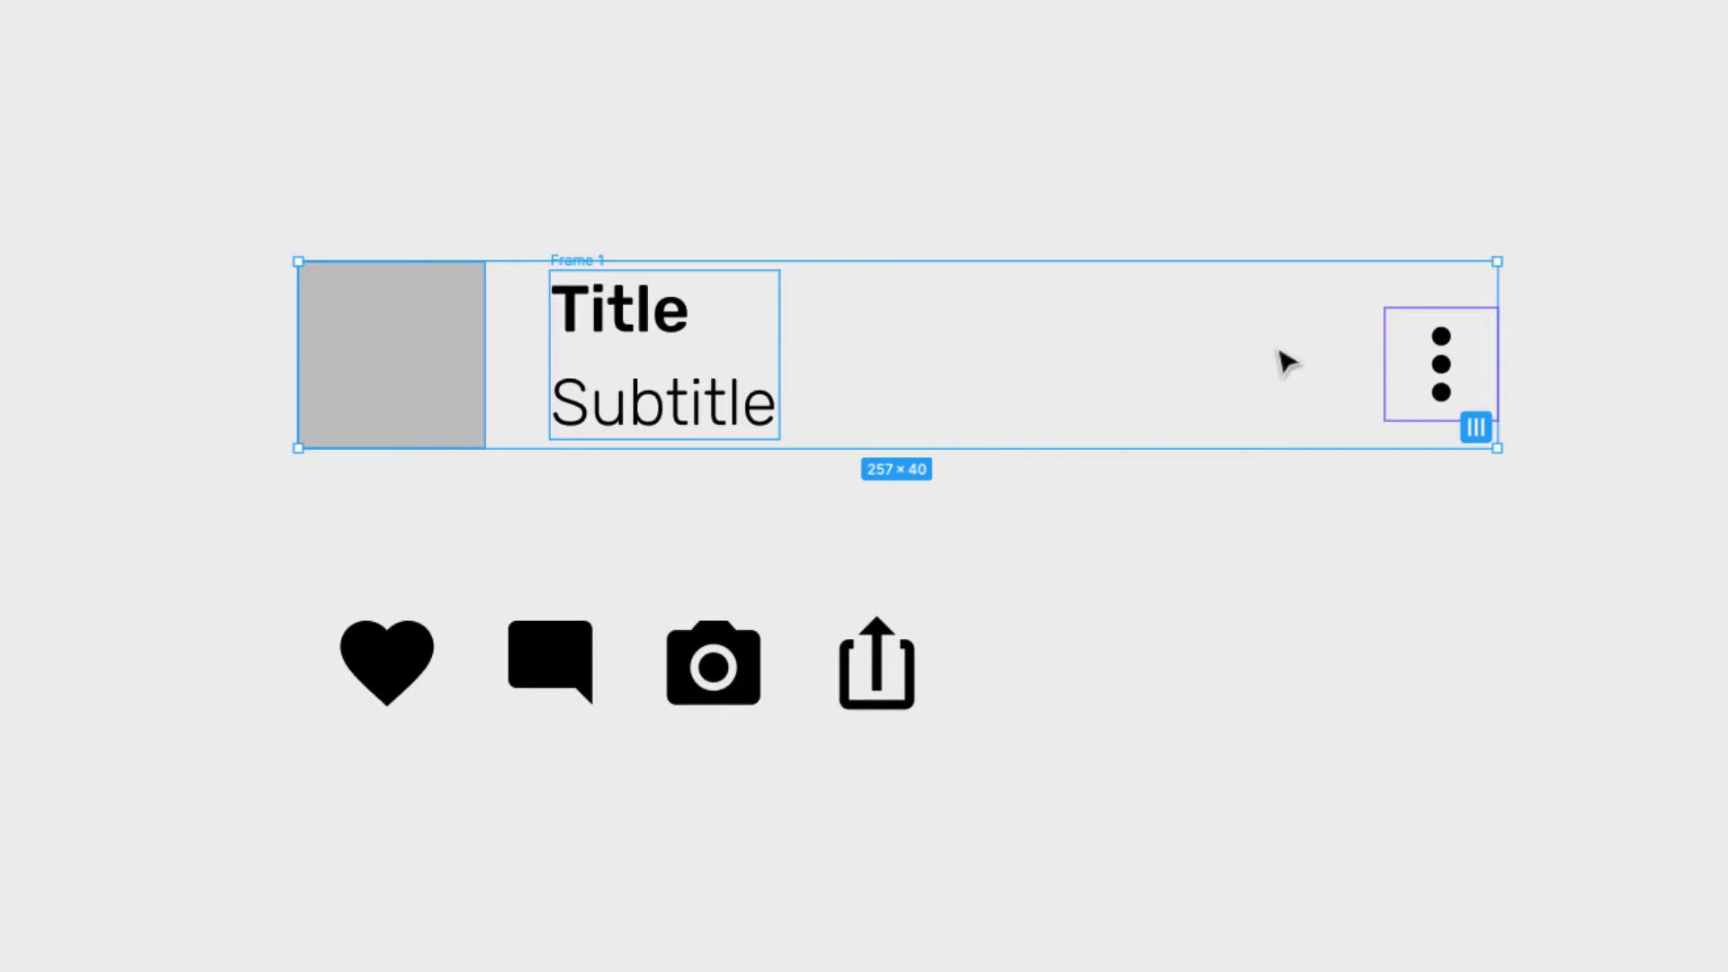
key(shift+a)
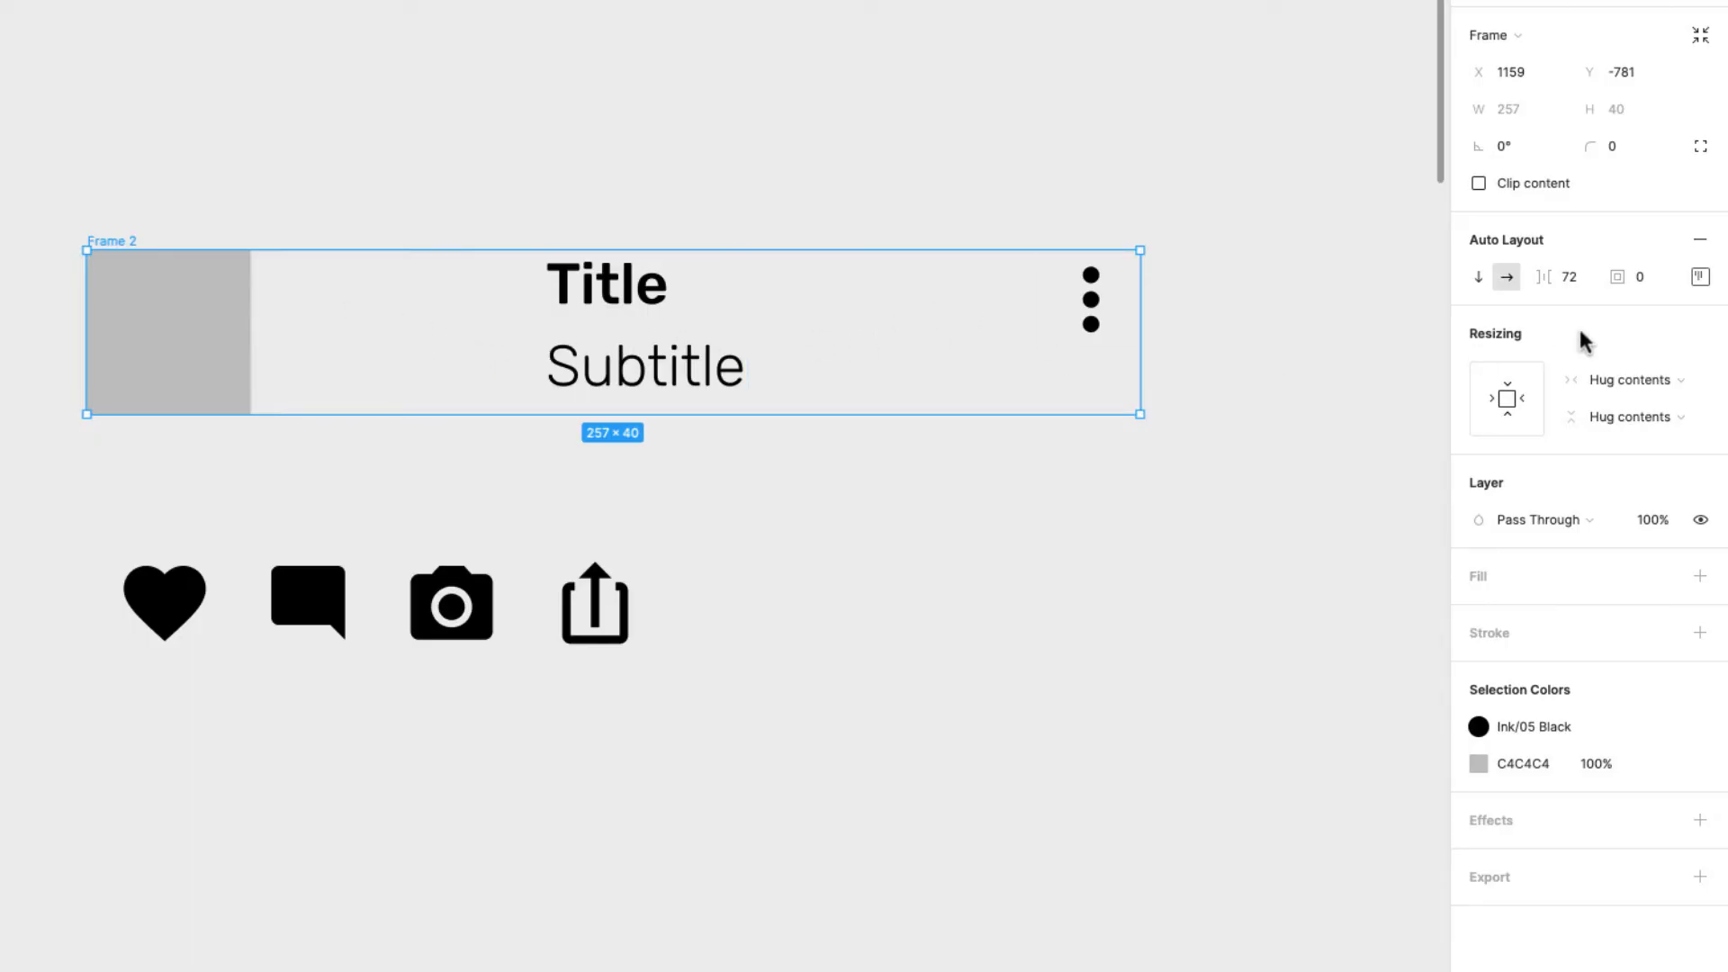
Set the header row's item spacing to 16, then change it to 8
click(1574, 281)
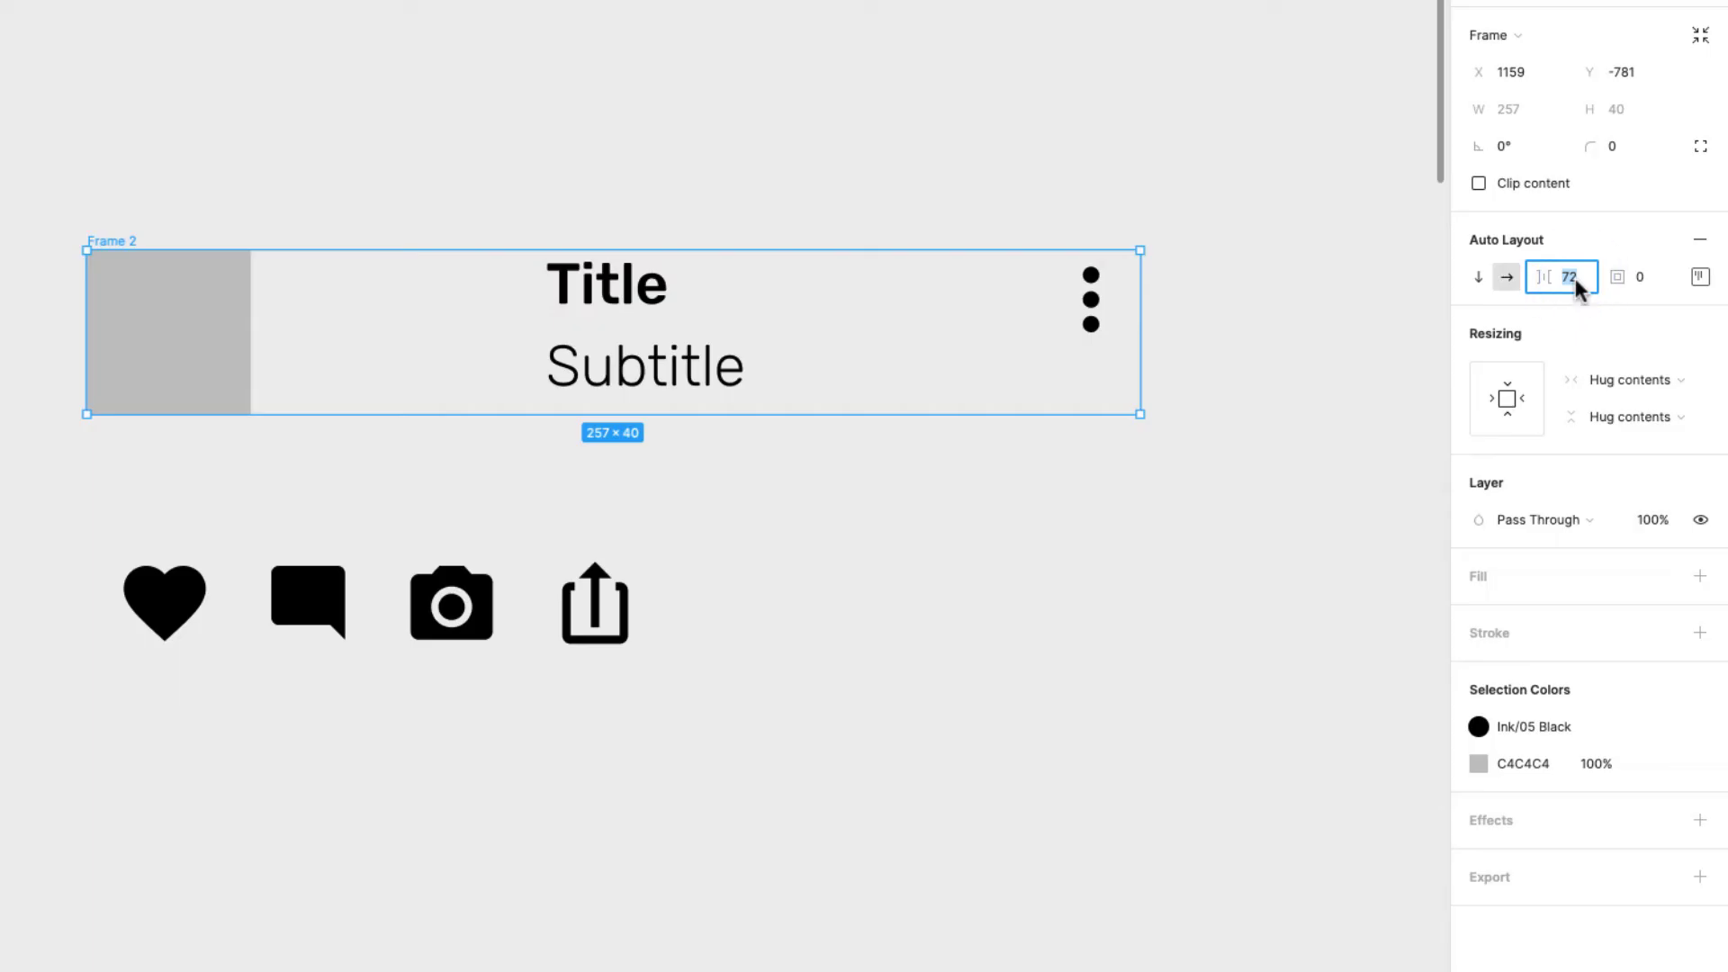
text(16)
key(Return)
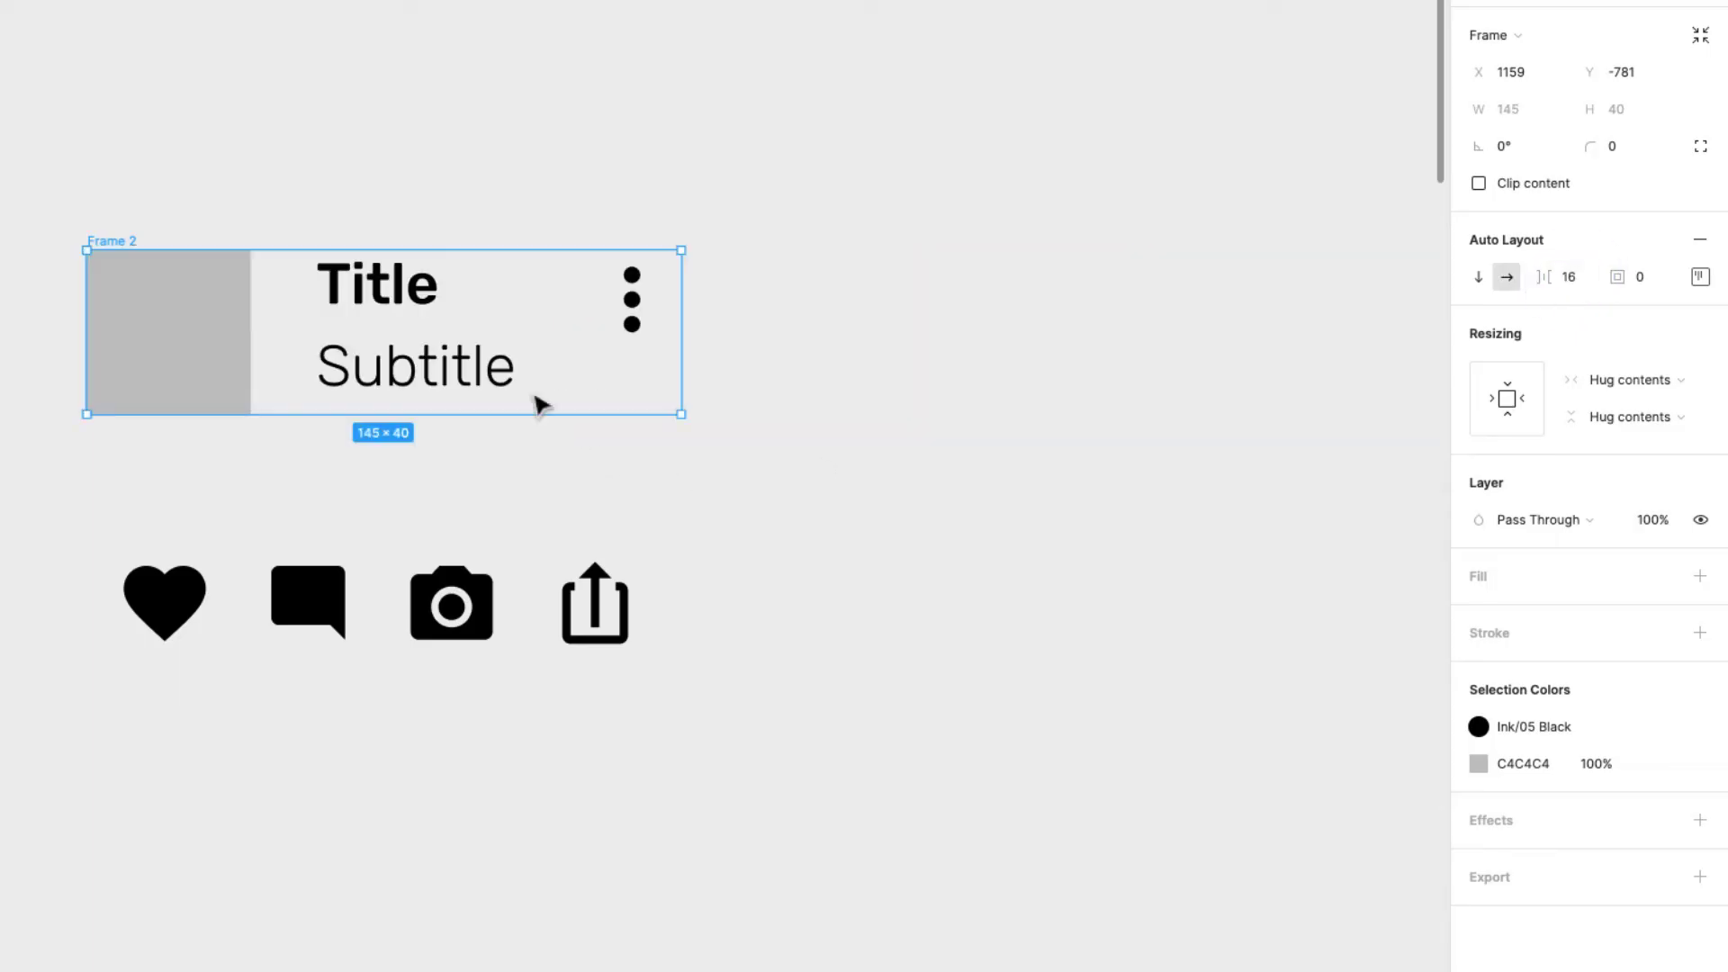
click(1585, 278)
text(8)
key(Return)
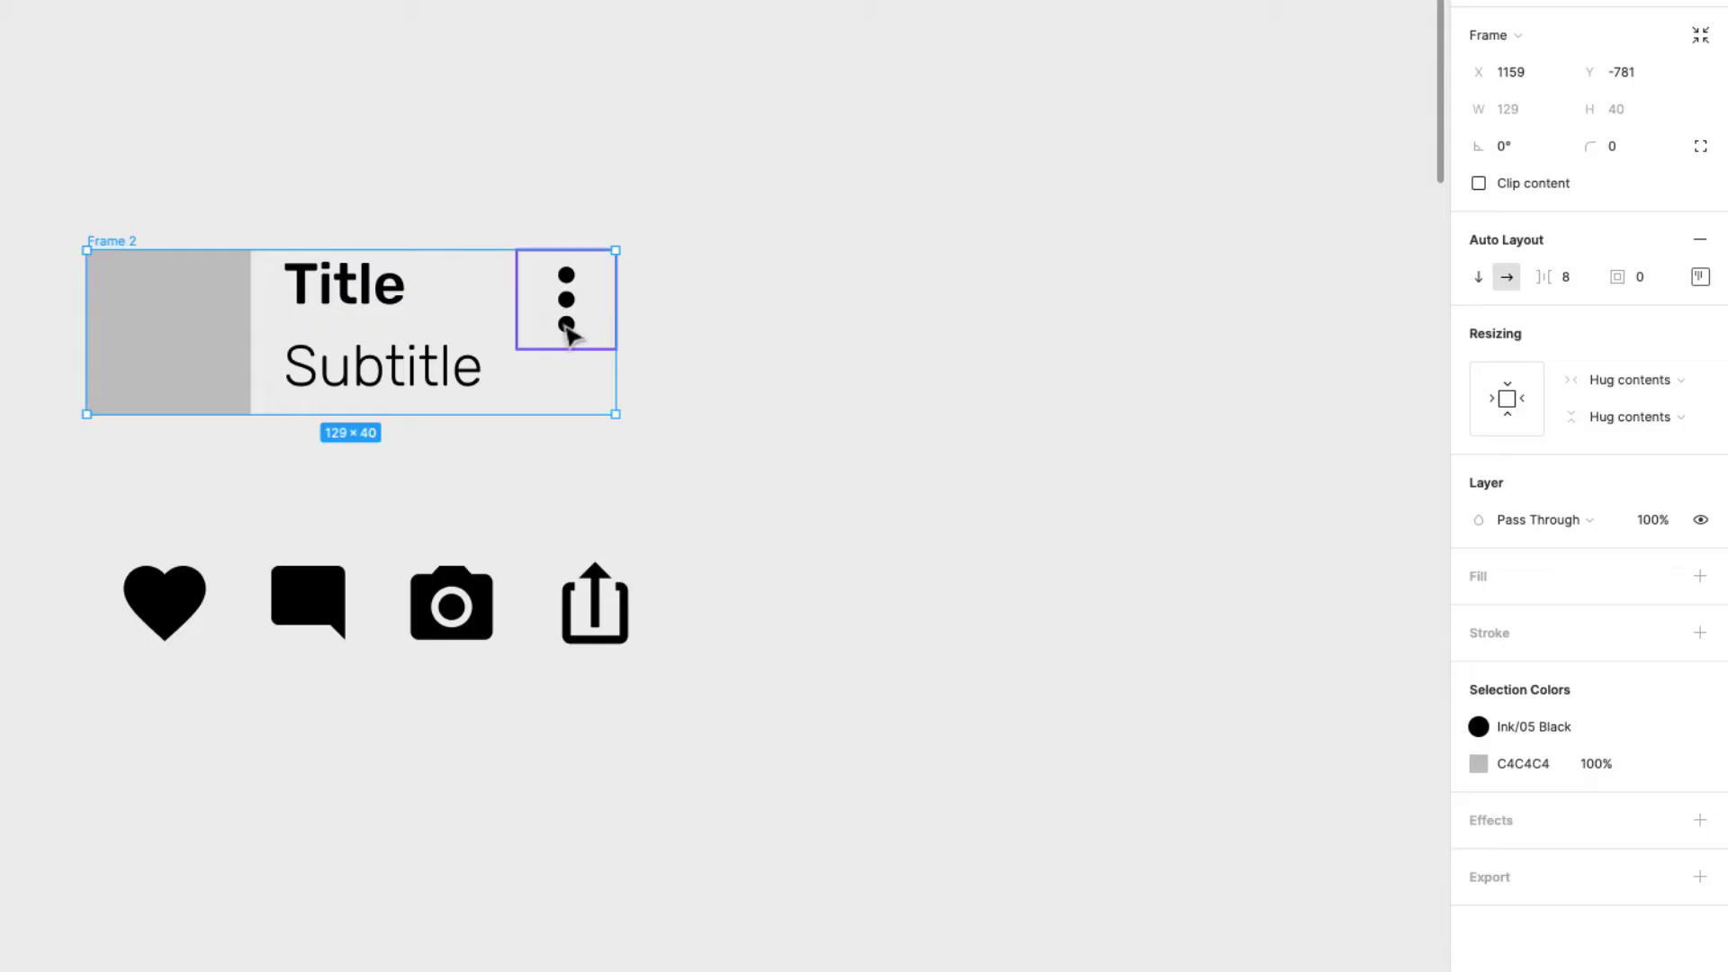
Try left and right alignment of the header items and widen the header row to 264 px
click(1700, 276)
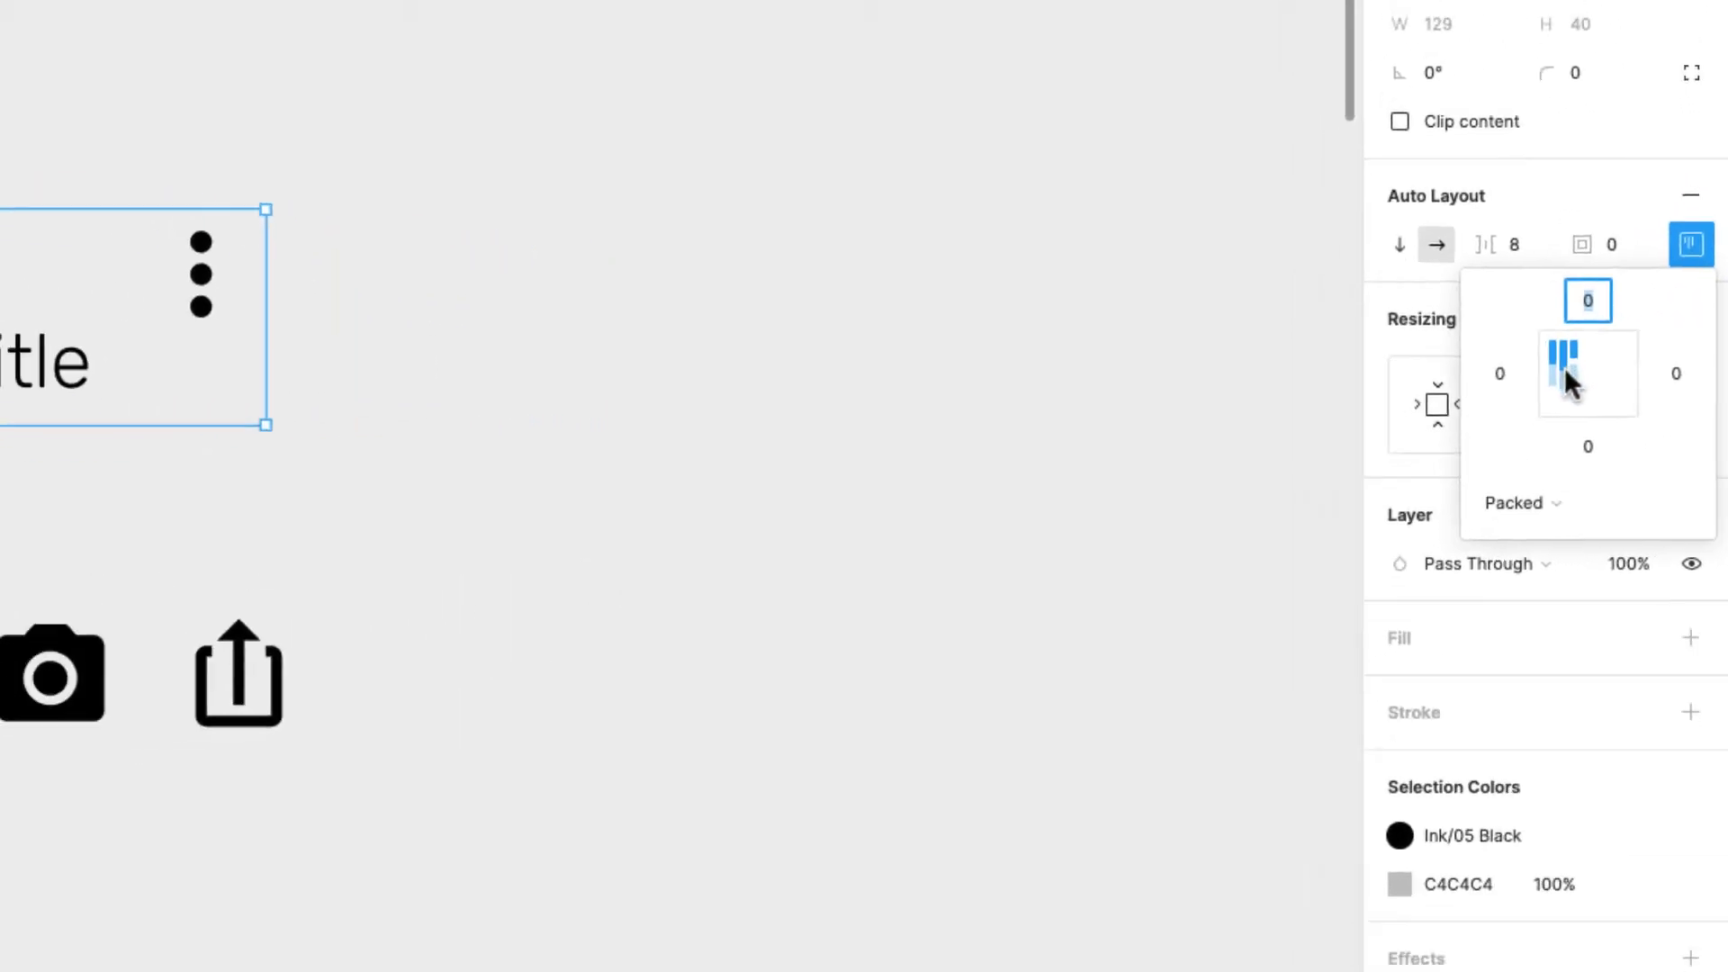
click(1533, 376)
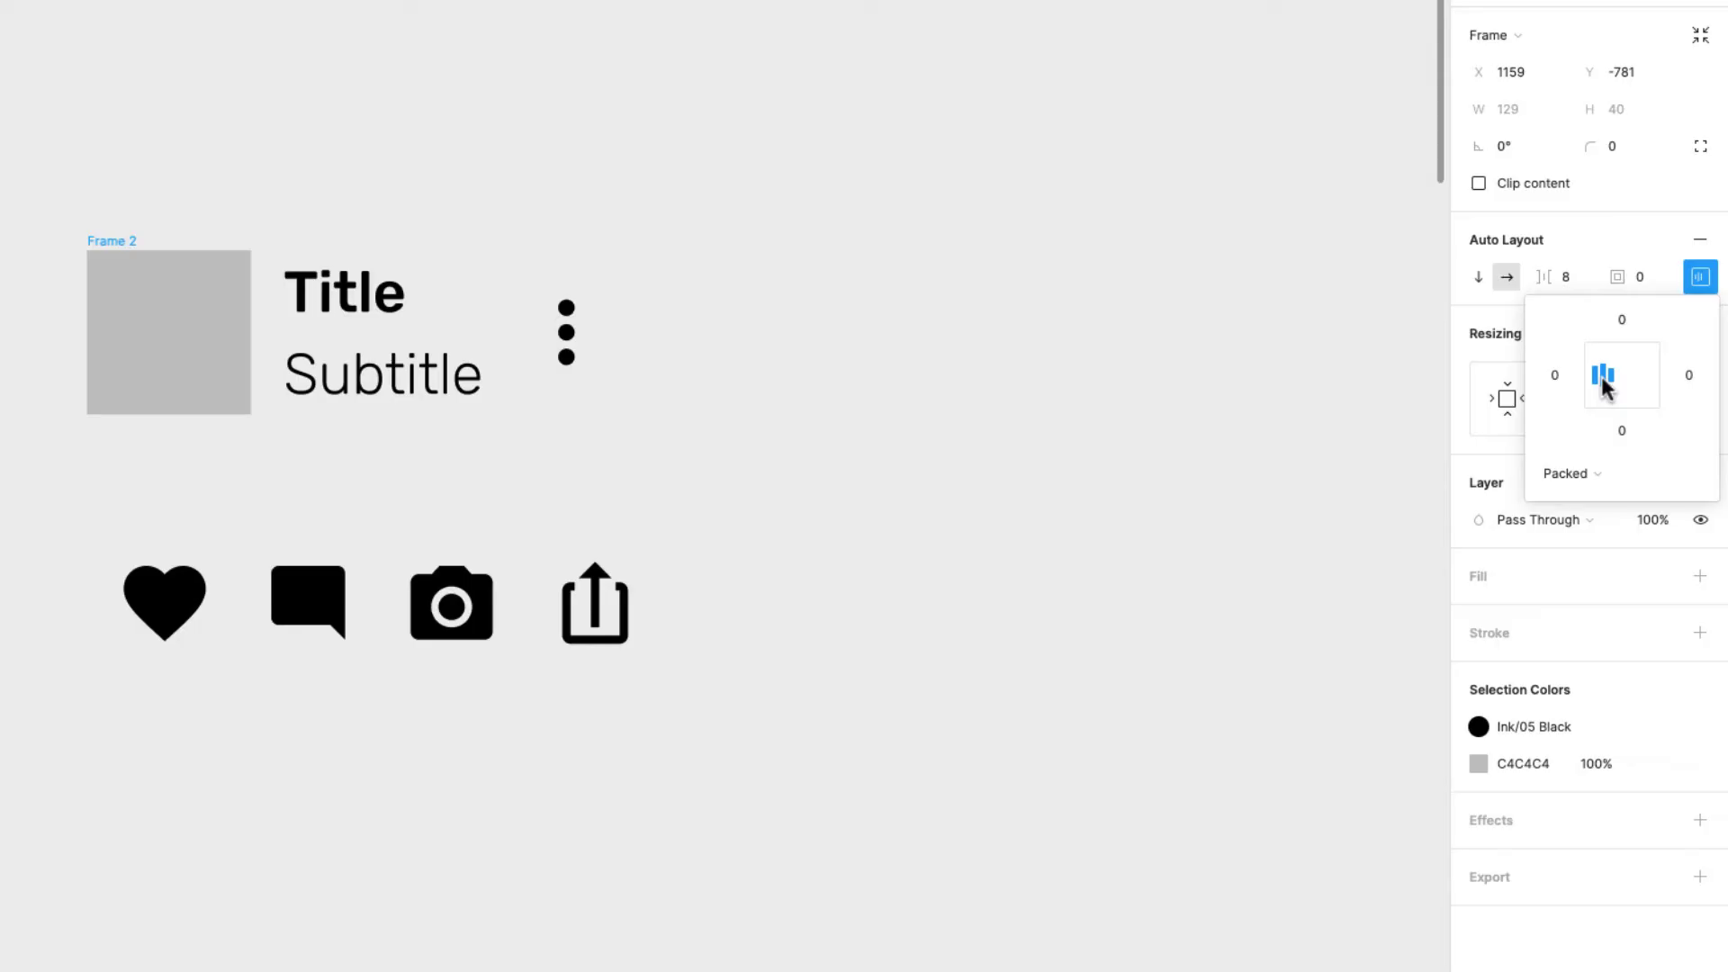
click(1627, 378)
click(1630, 385)
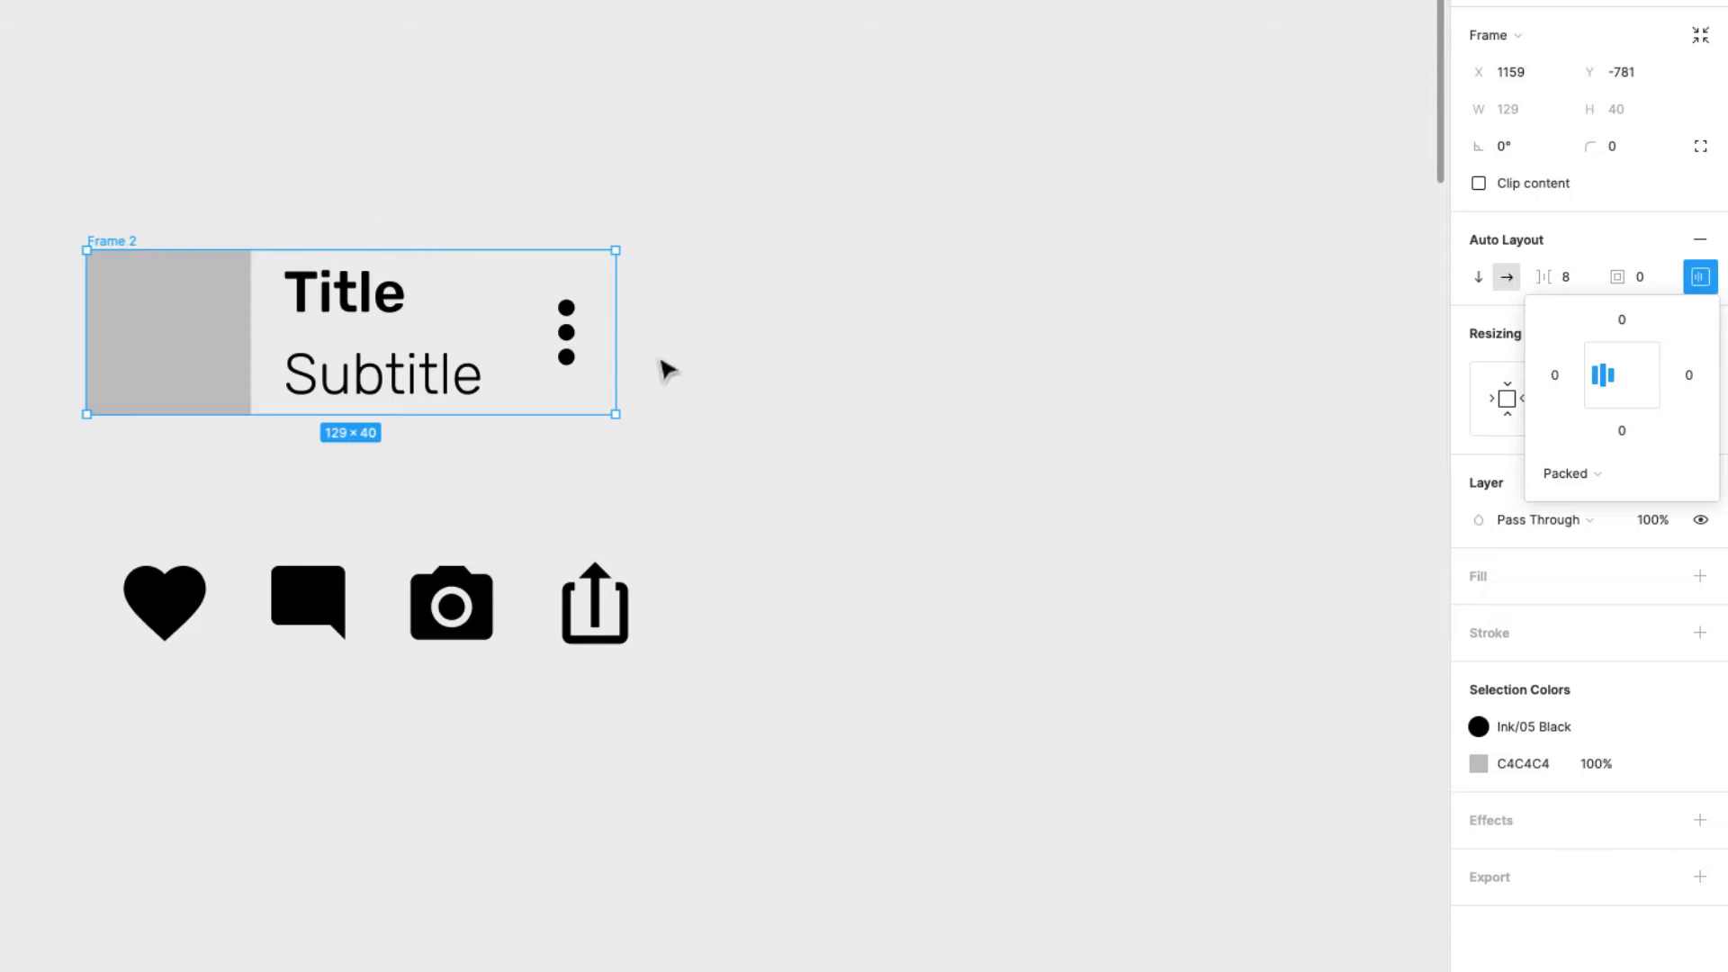
drag(614, 352, 1168, 306)
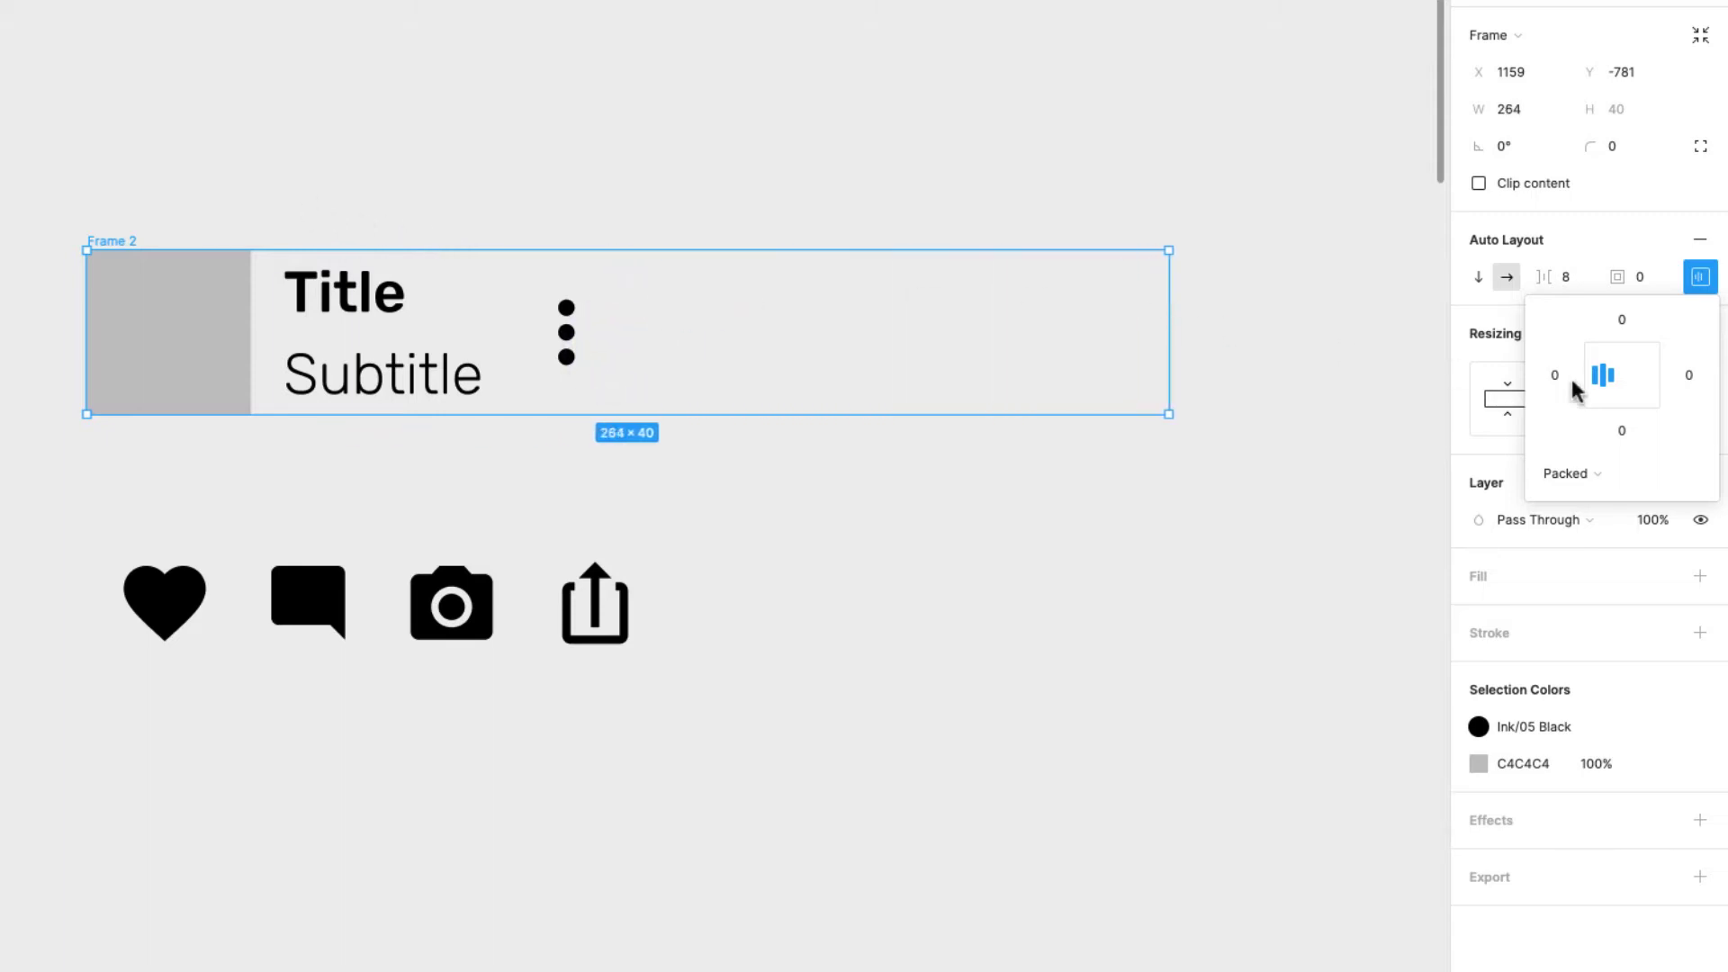
click(1650, 373)
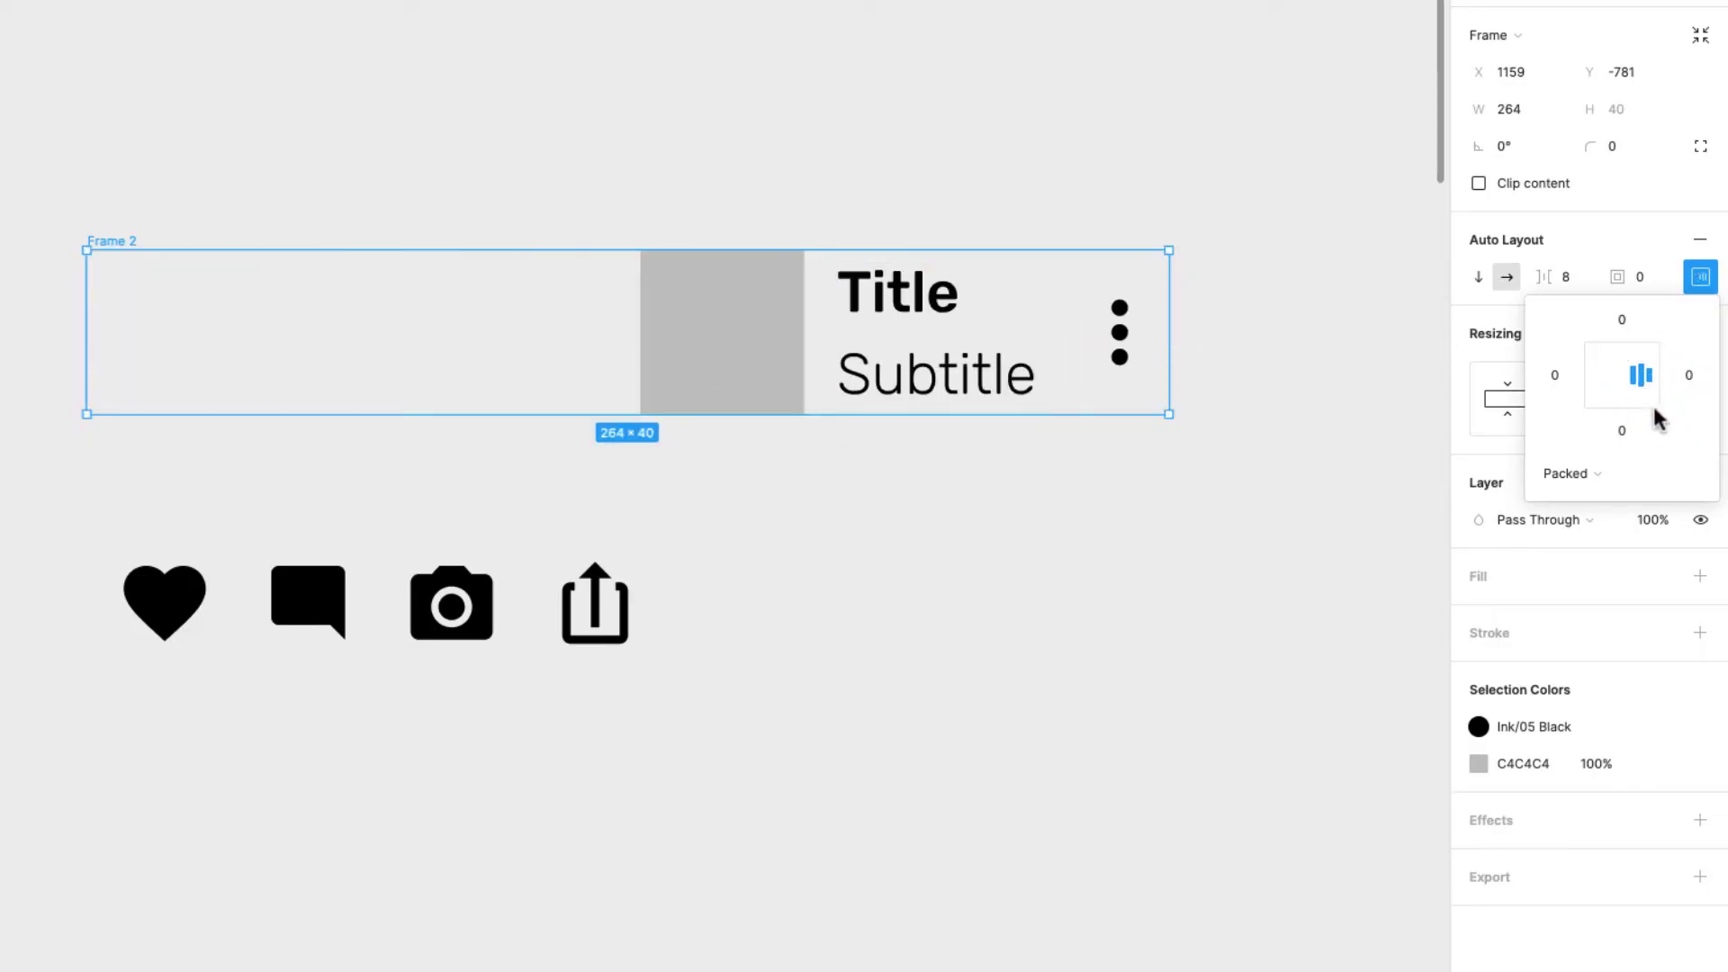
click(1602, 378)
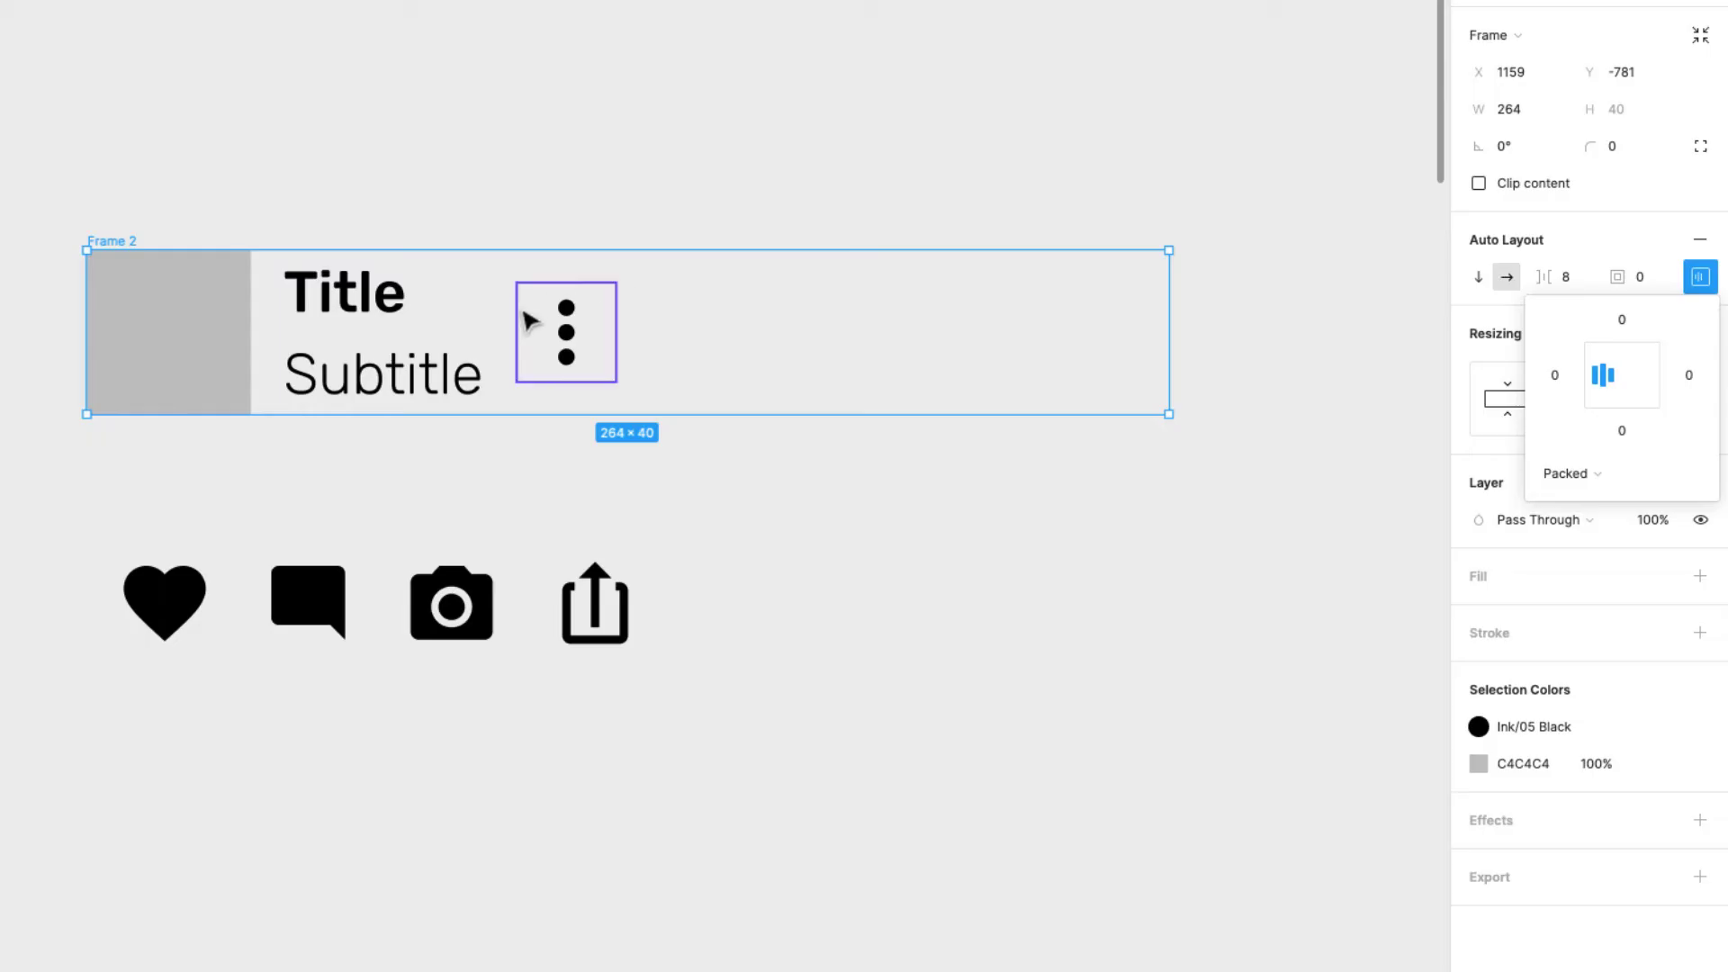
Set the Title/Subtitle group's horizontal resizing to Fill container
click(583, 331)
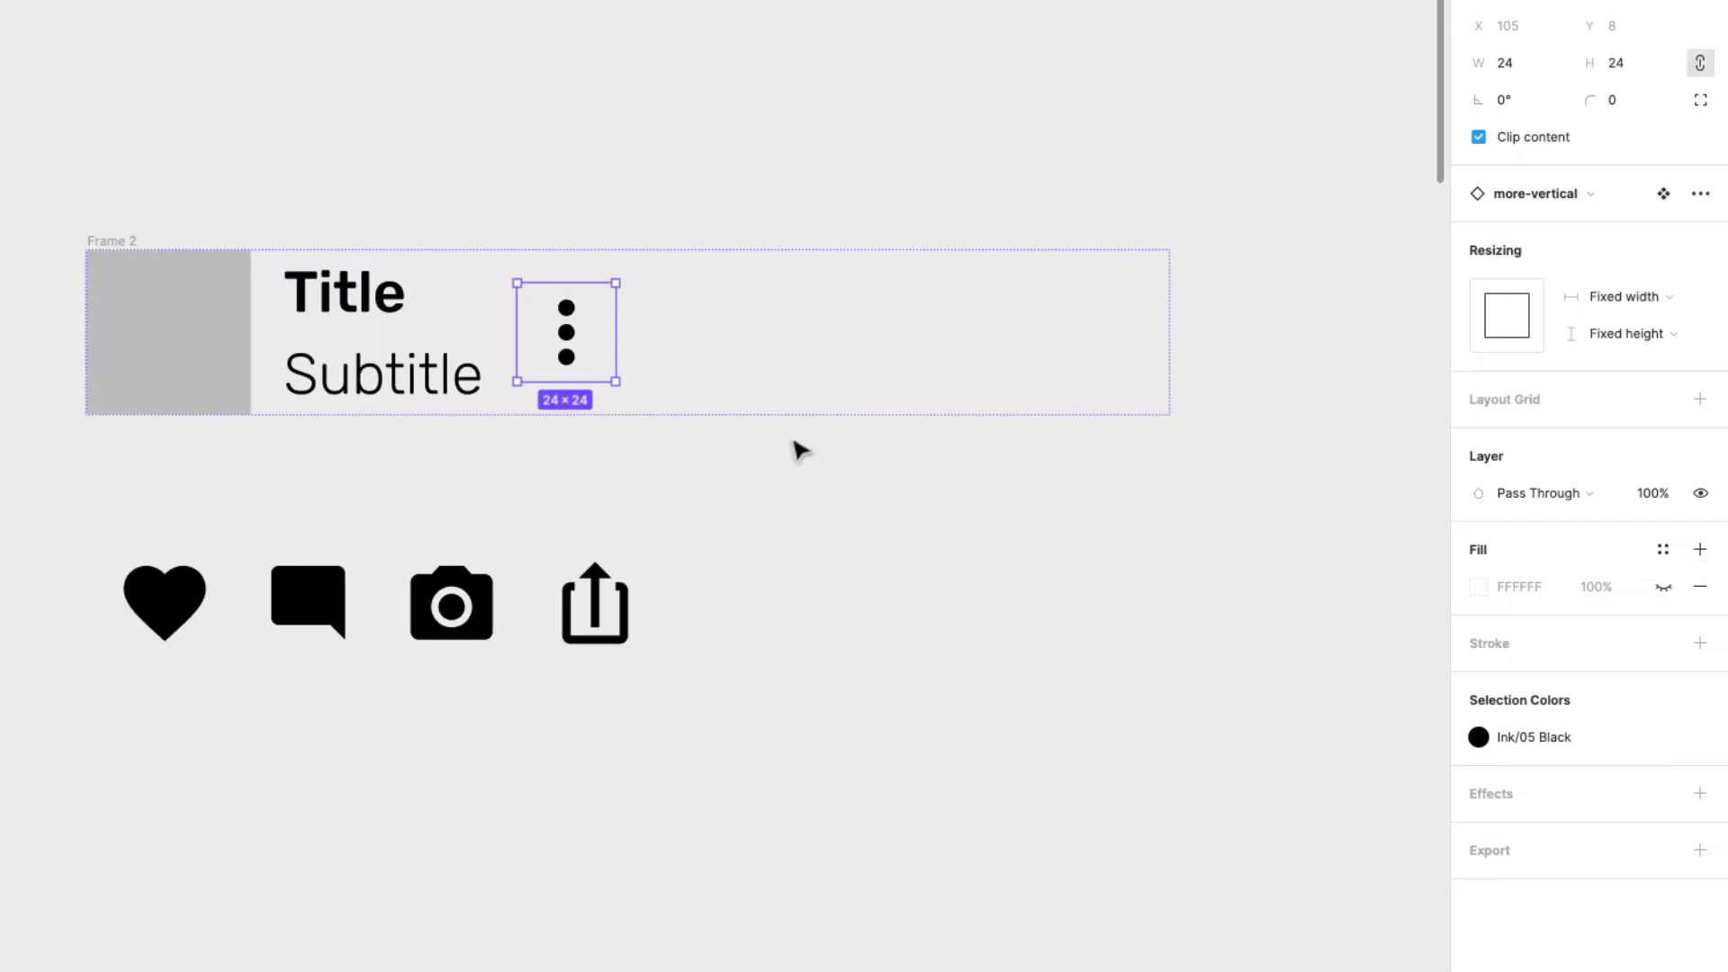
click(336, 332)
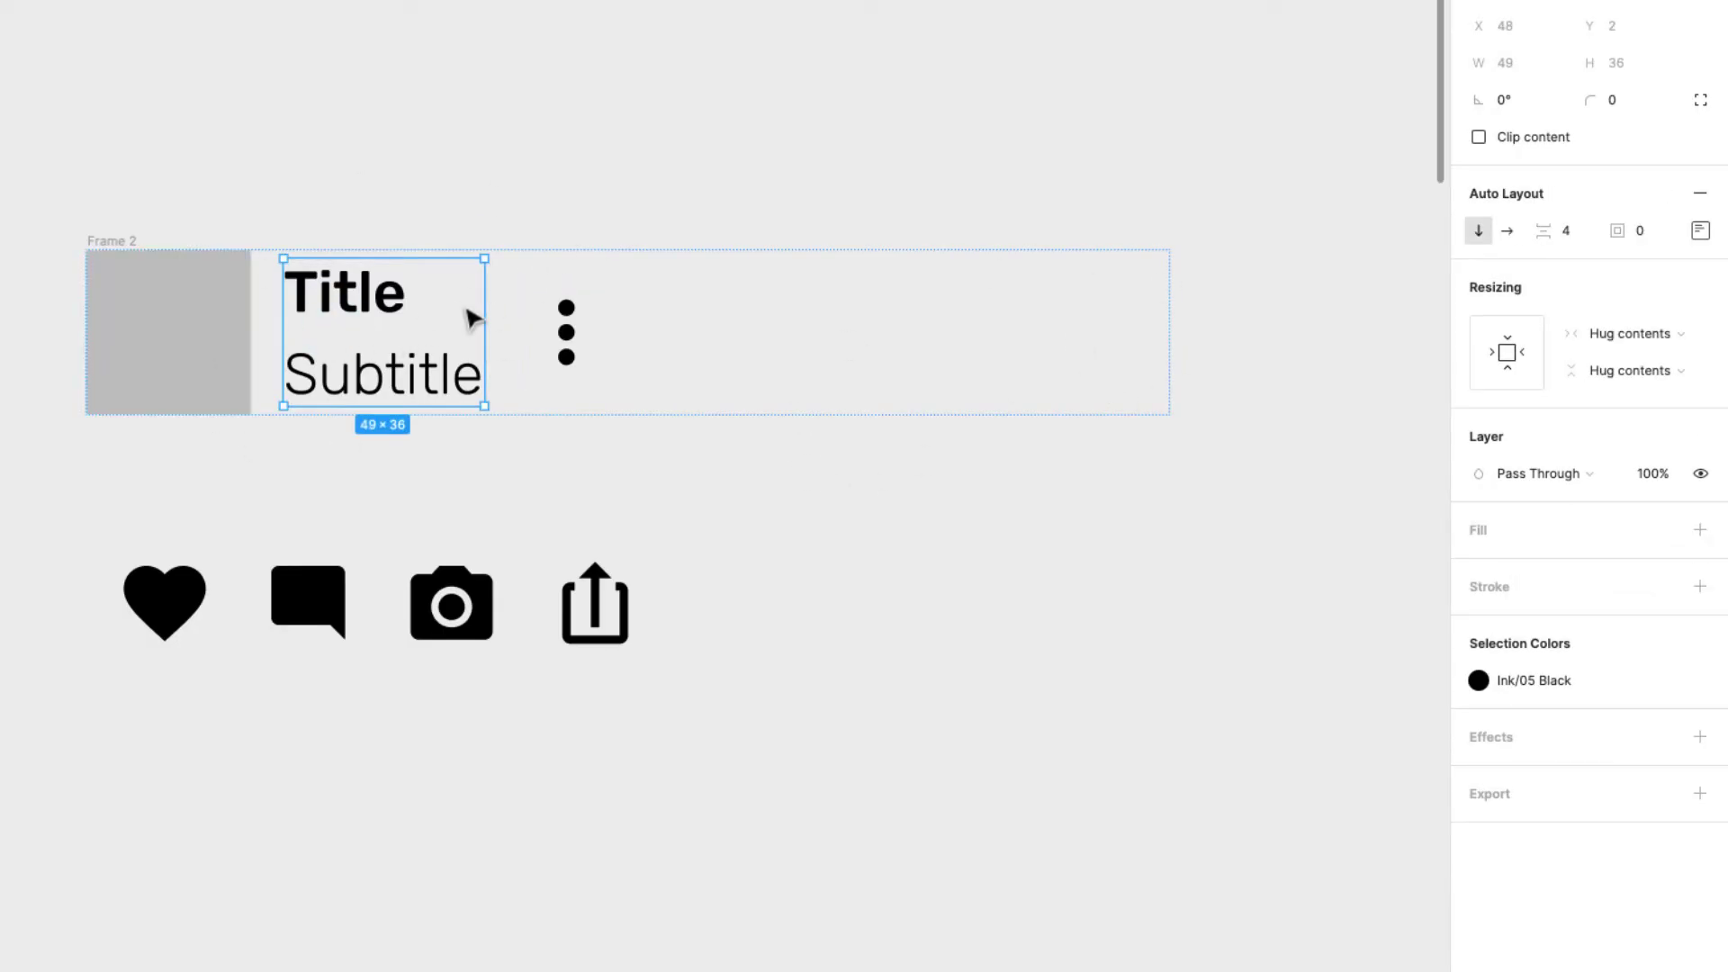
click(1651, 340)
click(1646, 365)
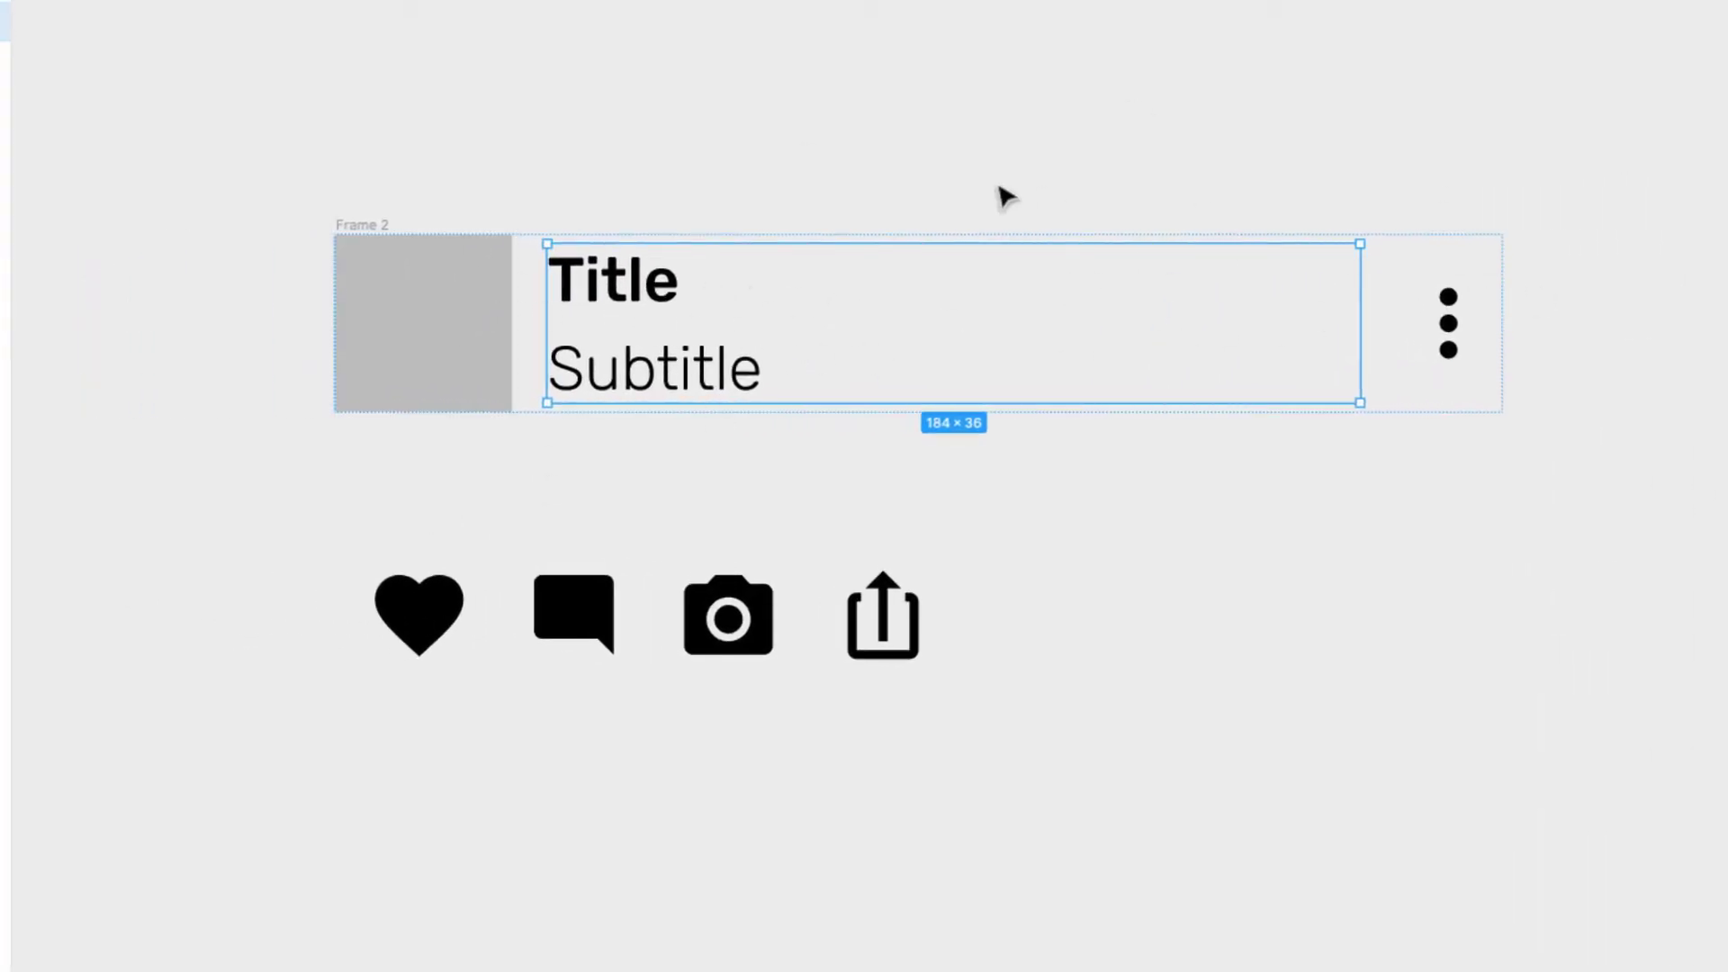
click(1443, 320)
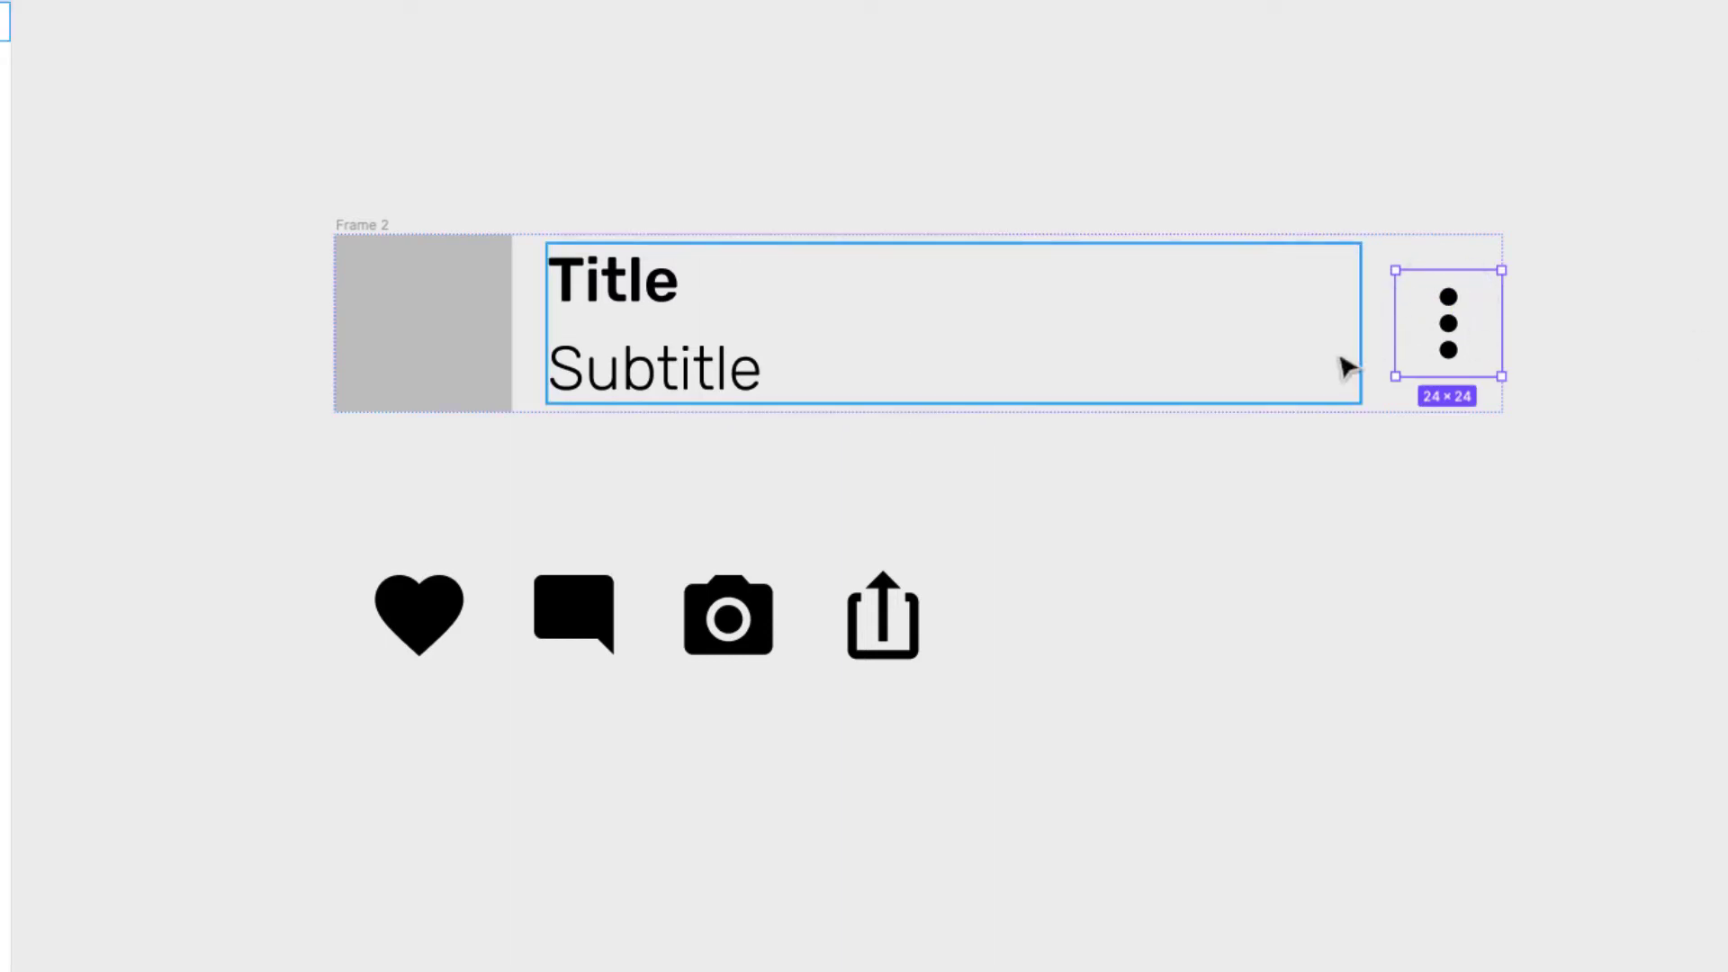
click(518, 276)
shift+click(1057, 309)
shift+click(1448, 323)
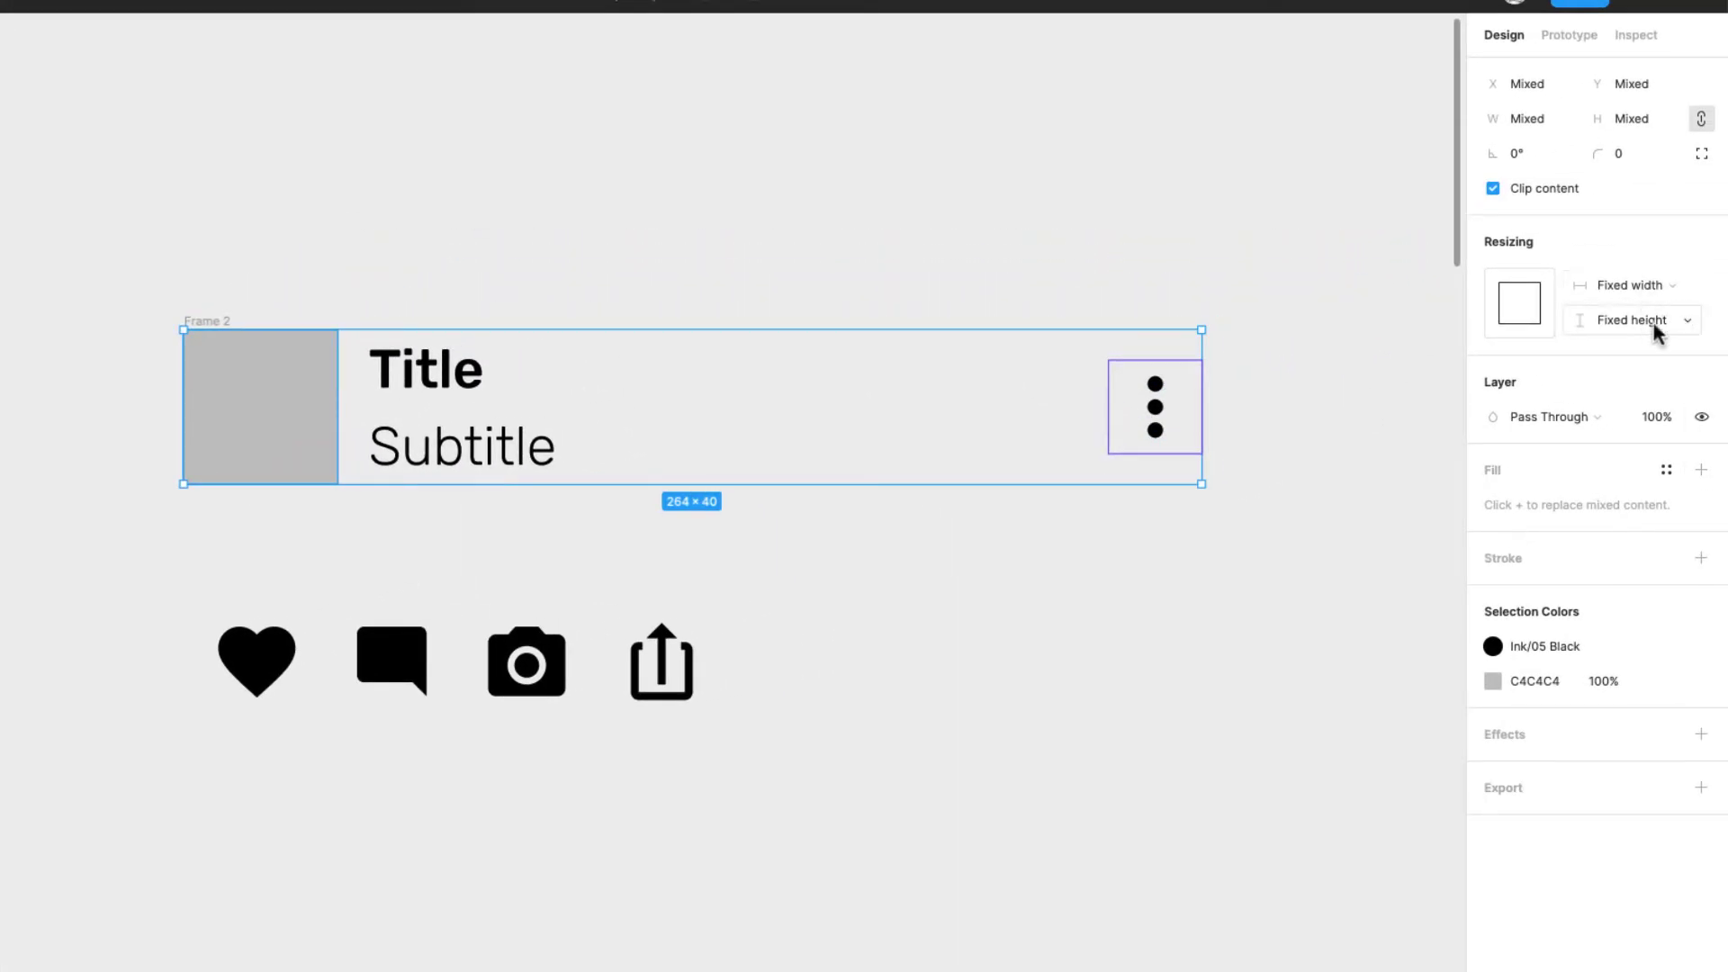
click(1016, 211)
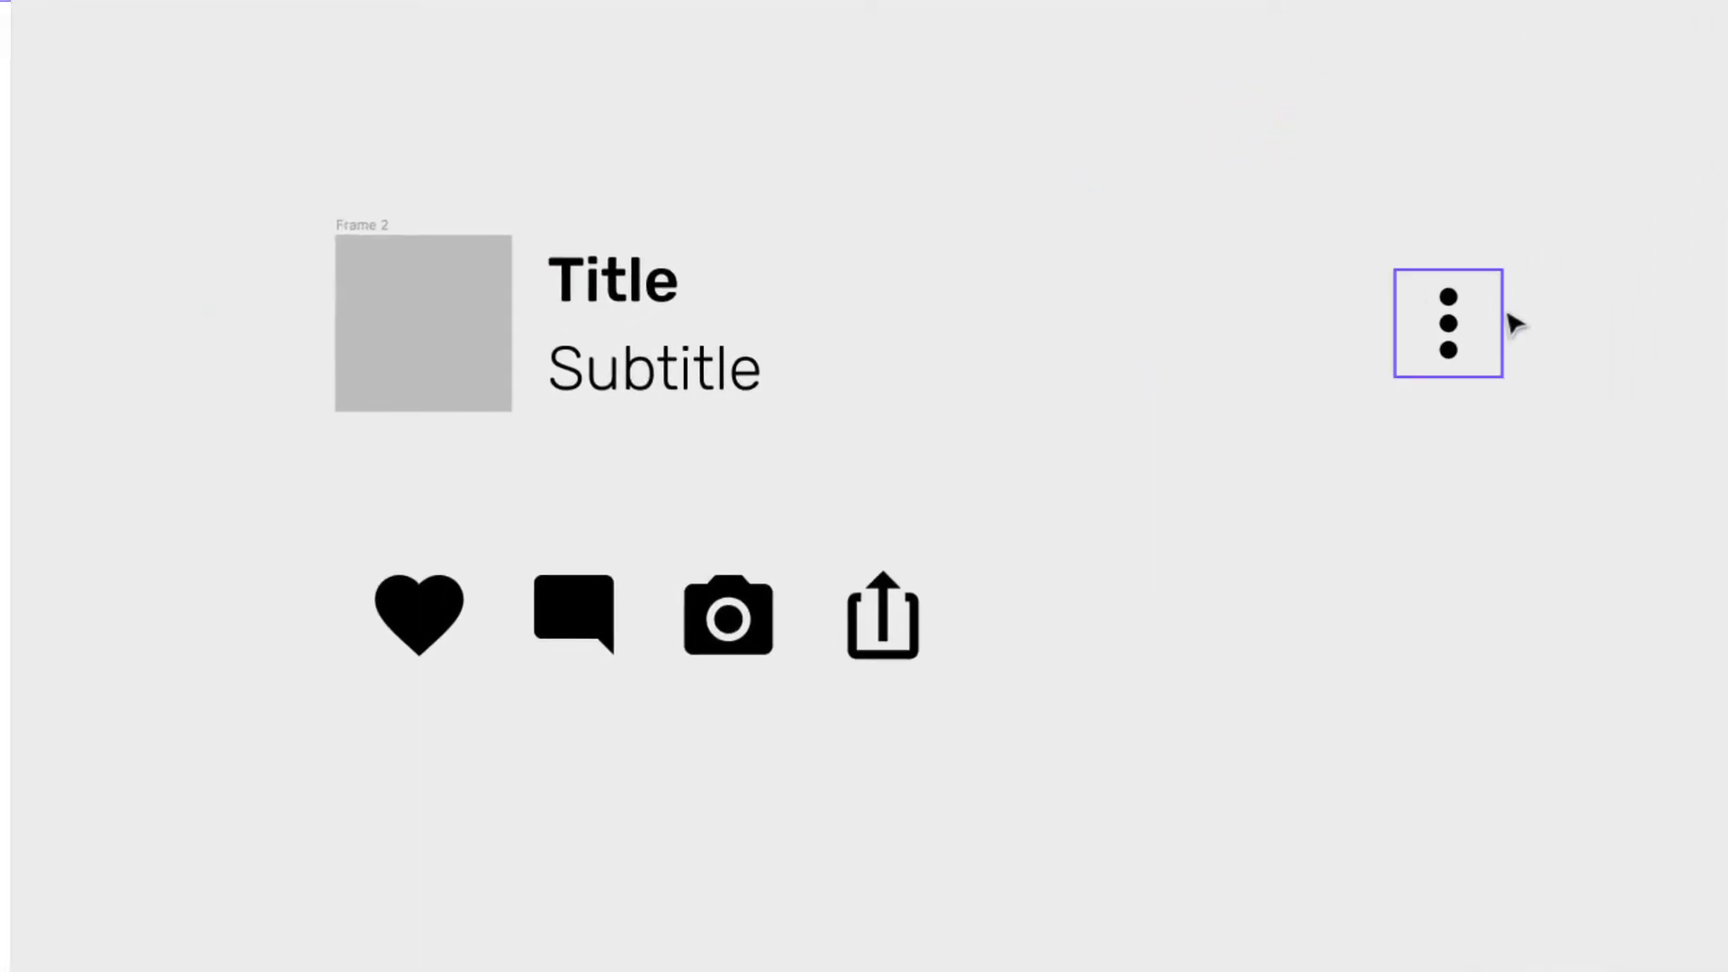
click(1197, 400)
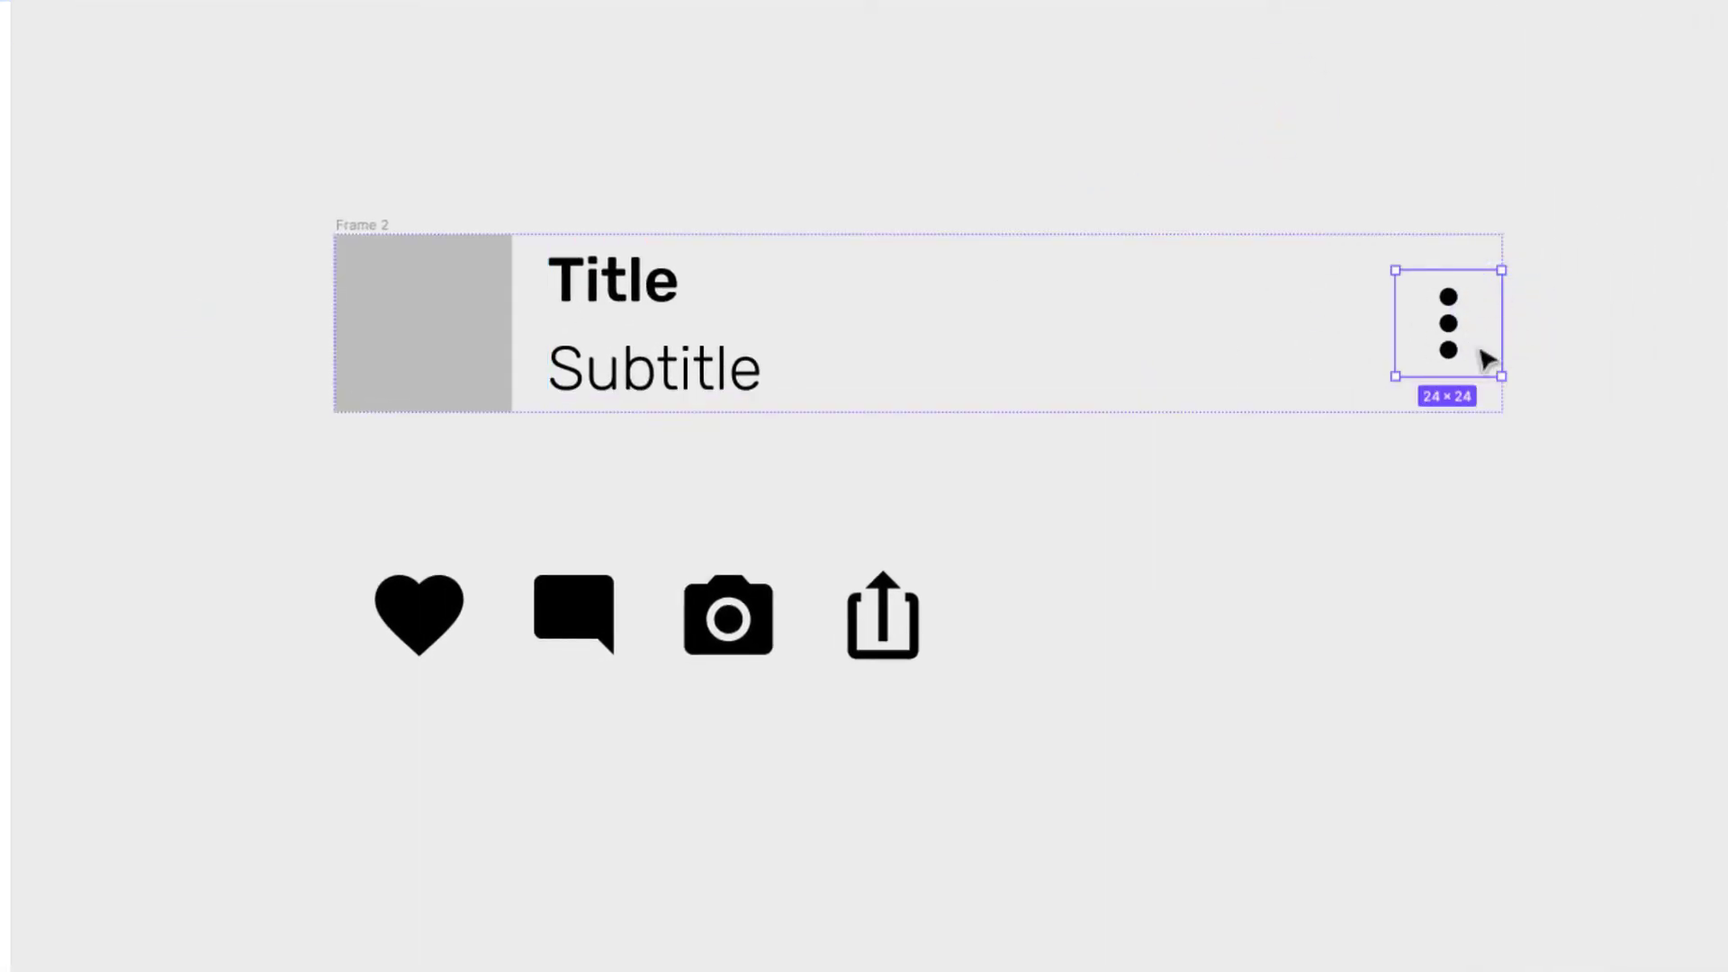
click(718, 320)
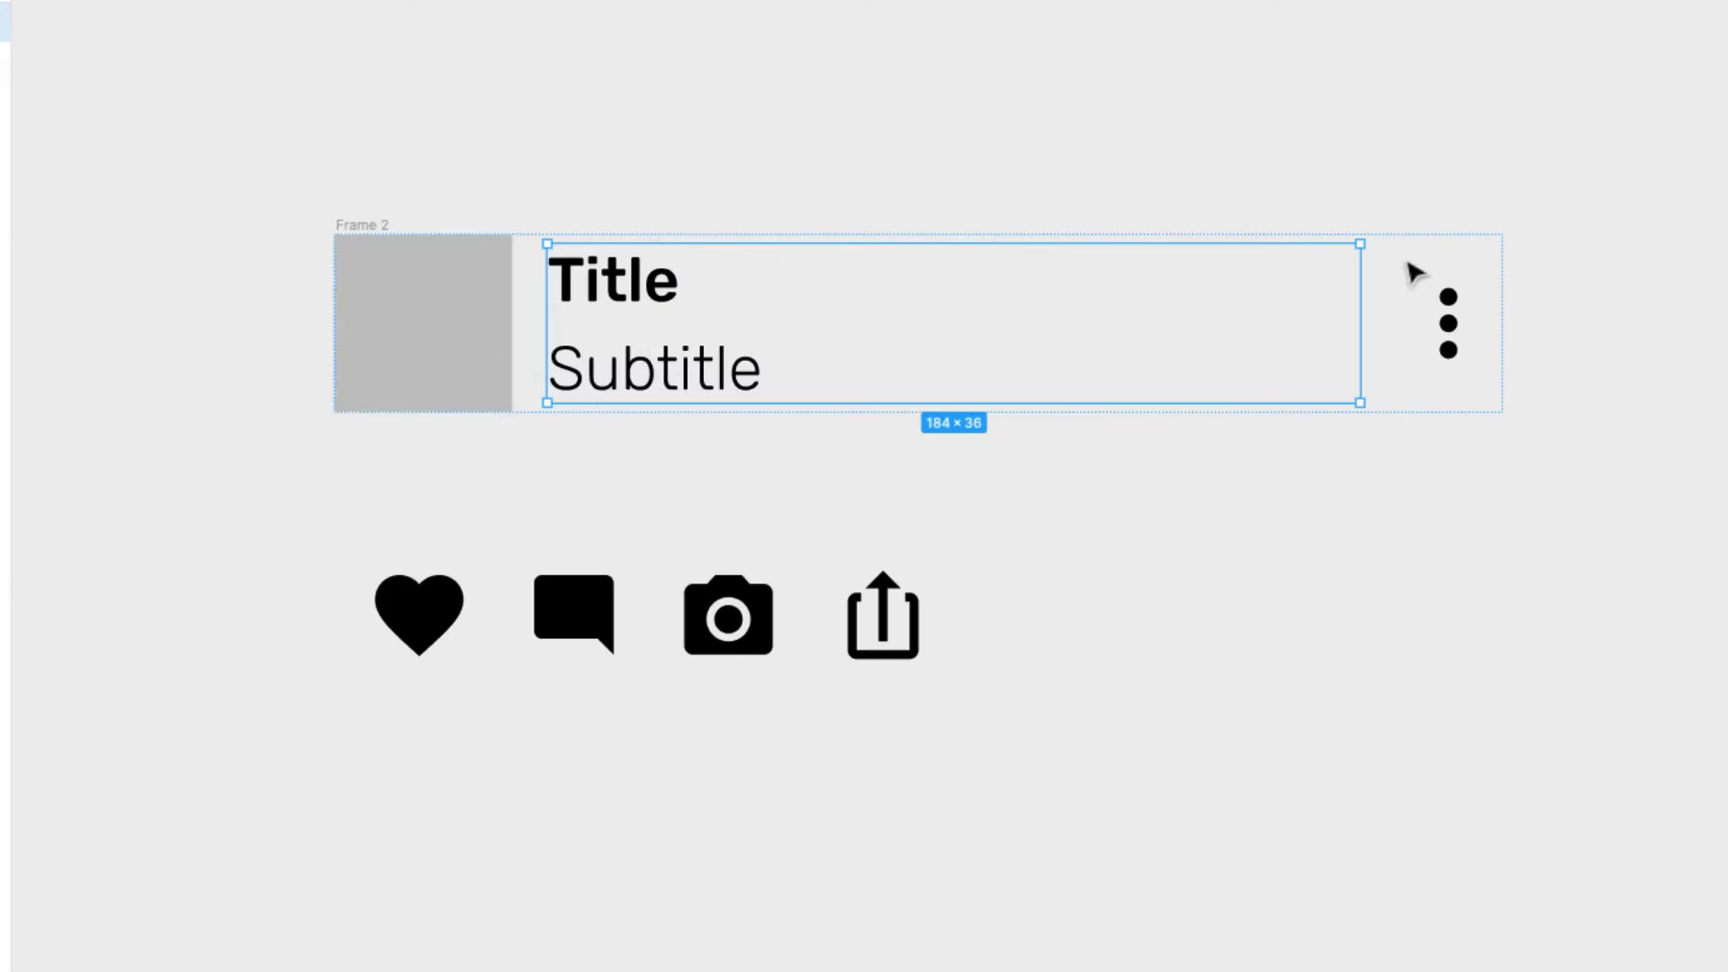
click(467, 305)
click(752, 116)
scroll(474, 283, down, 3)
click(688, 135)
Launch the Blush plugin with the grey avatar square selected
right_click(849, 108)
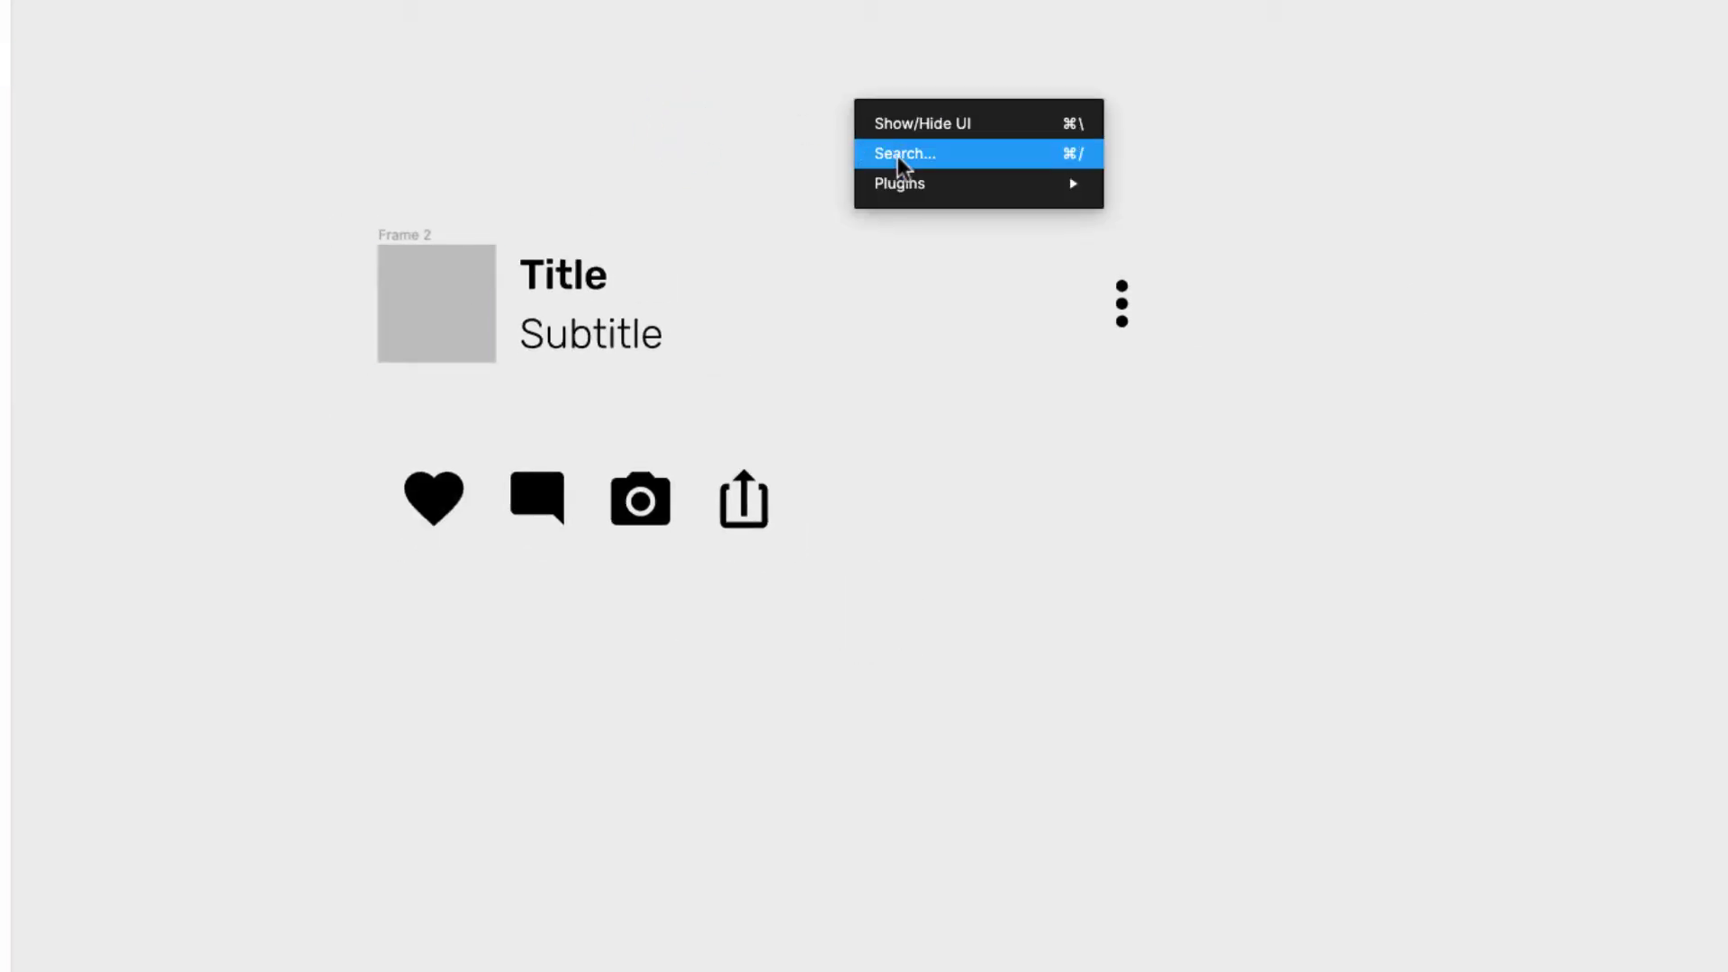
mouse_move(900, 184)
click(1158, 186)
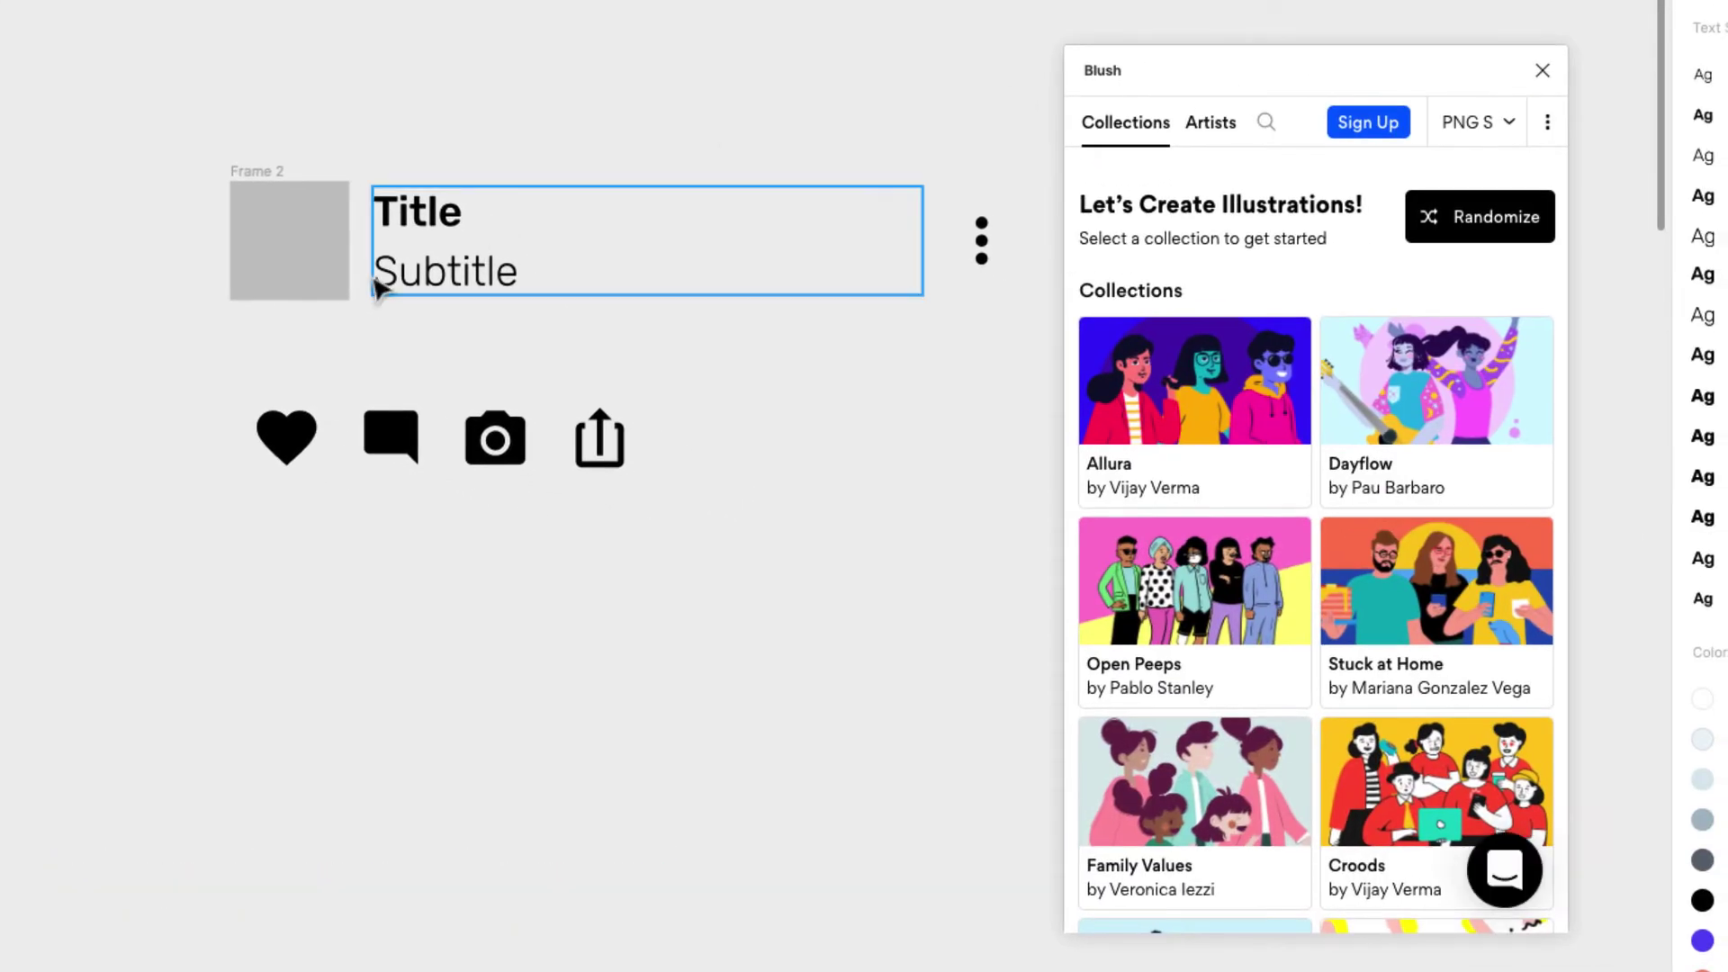
click(299, 268)
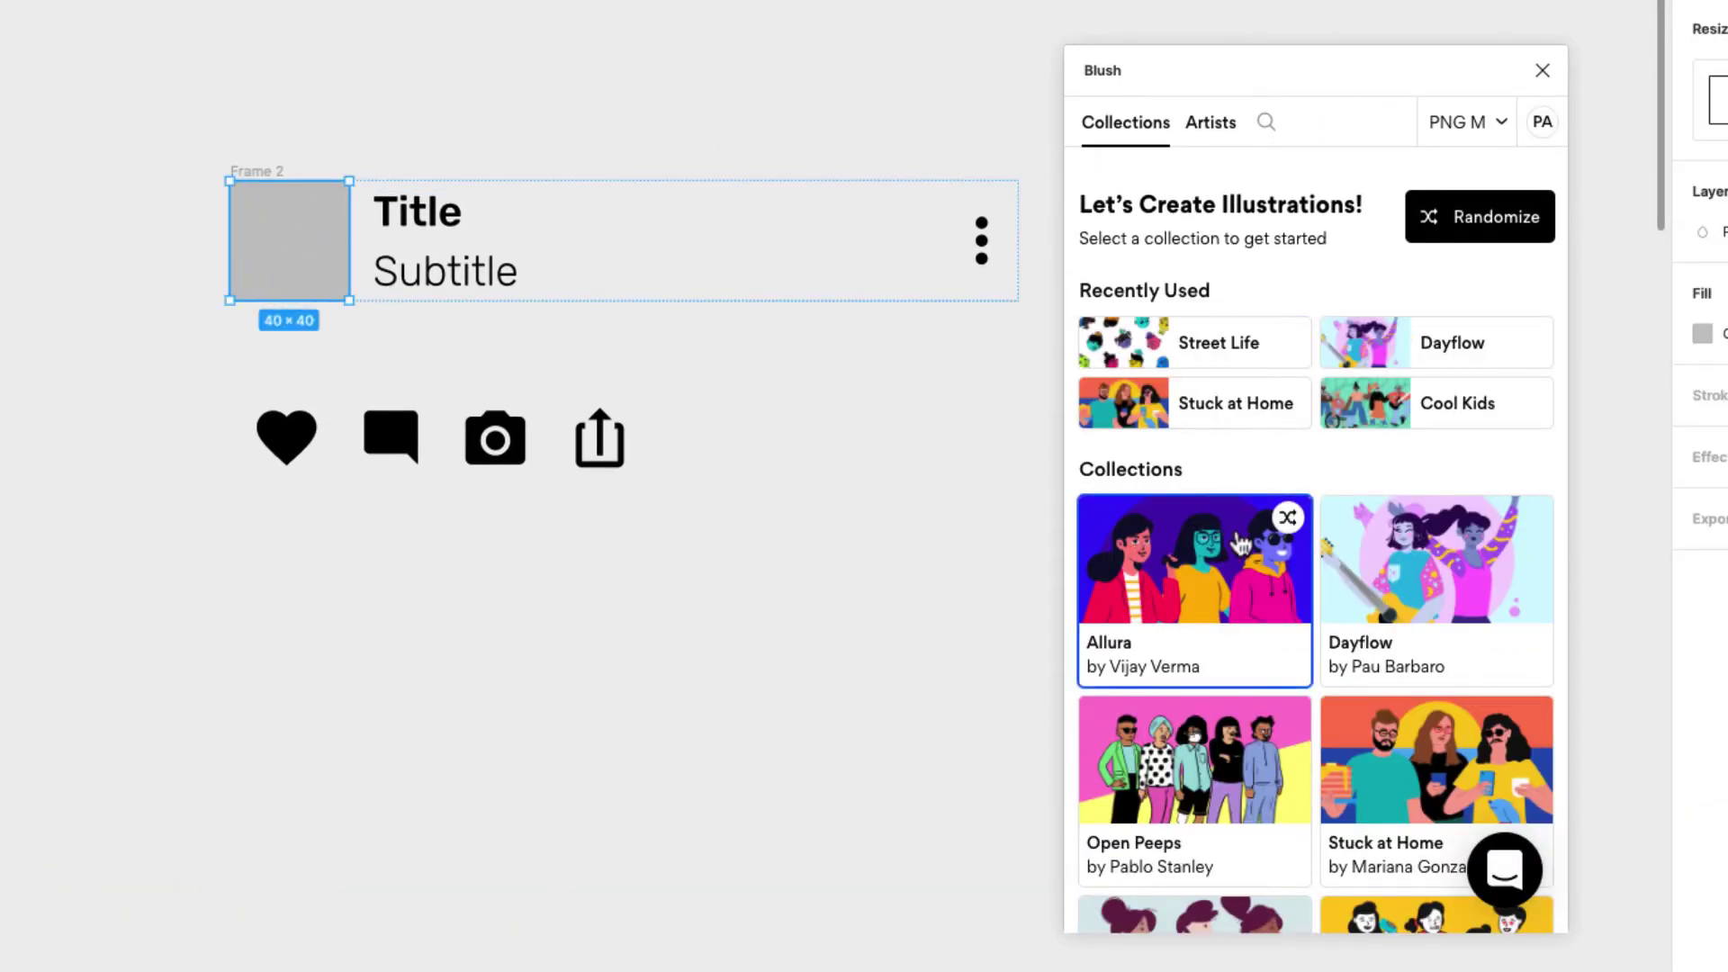
scroll(1365, 533, down, 10)
scroll(1366, 533, down, 7)
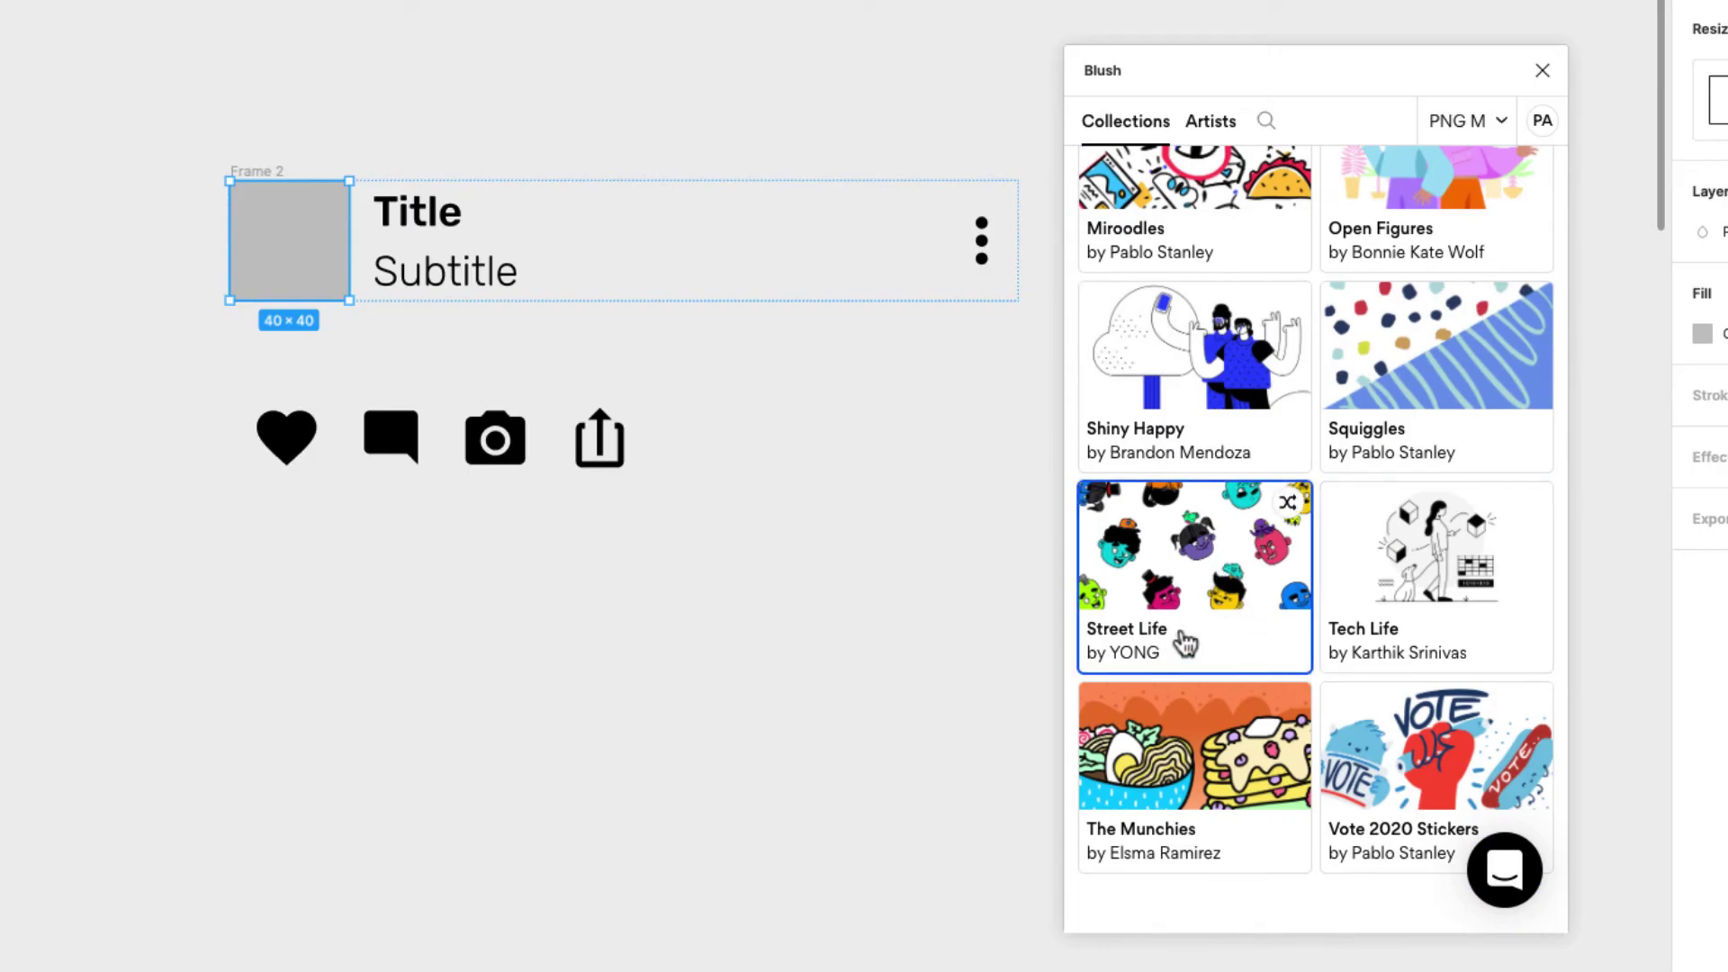
Insert a Street Life head illustration into the avatar square
click(1224, 602)
scroll(1314, 367, down, 1)
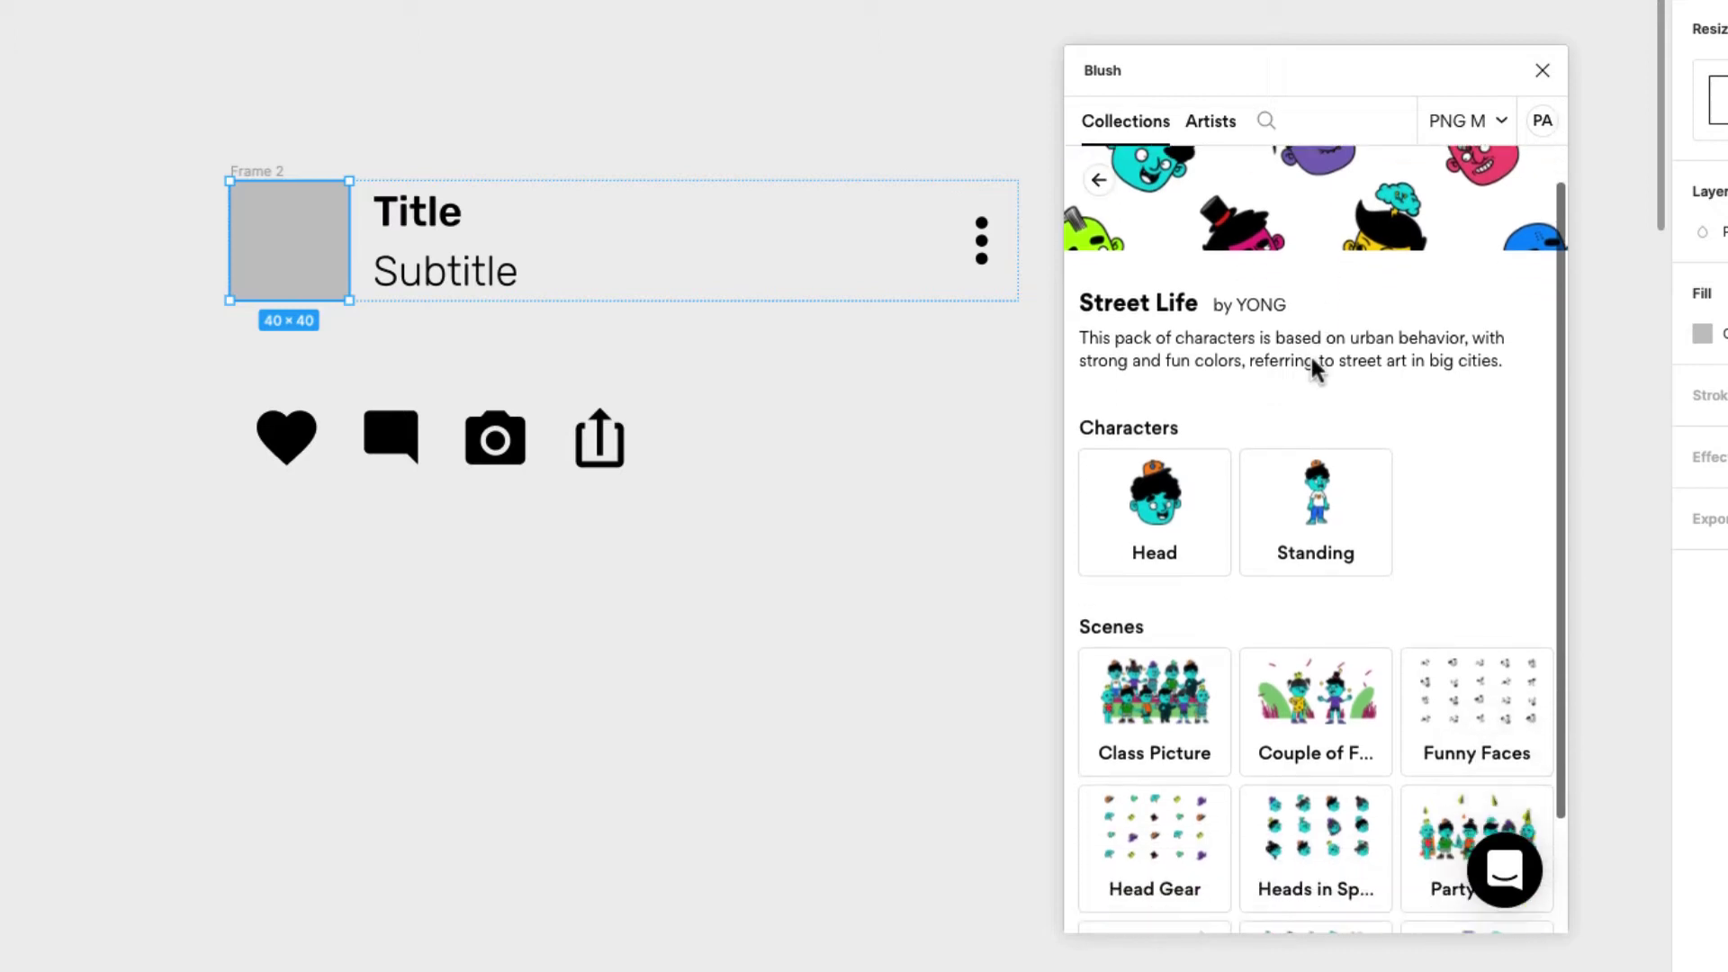
click(1152, 558)
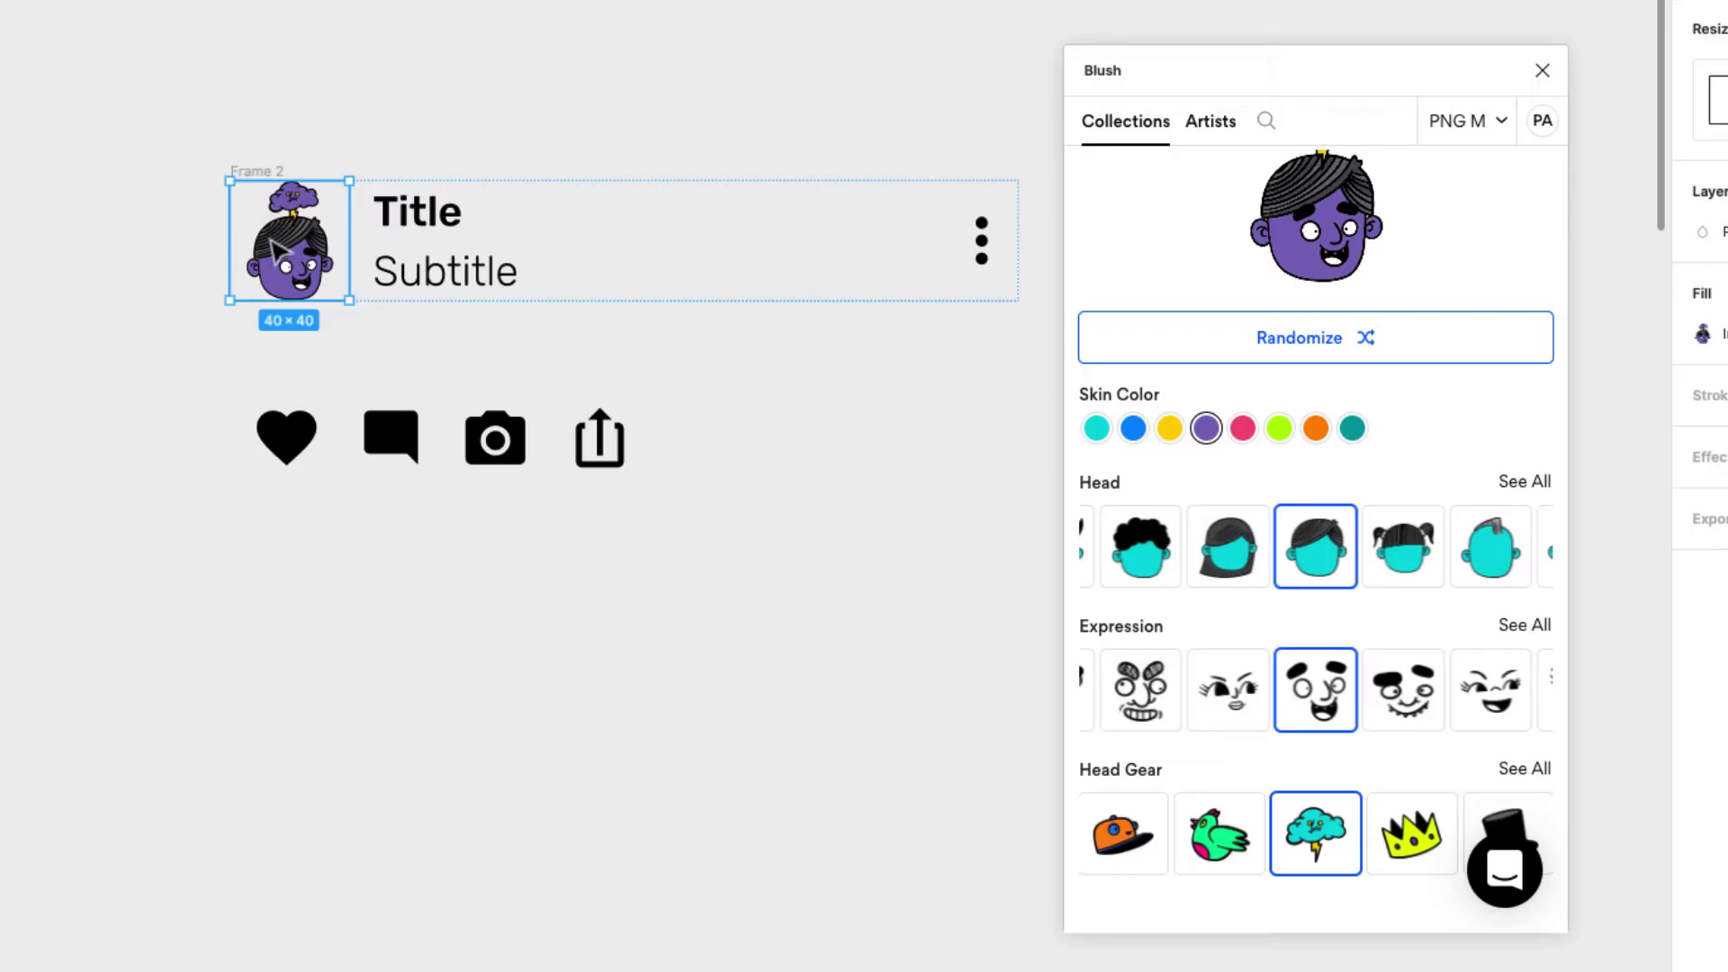
scroll(281, 247, up, 3)
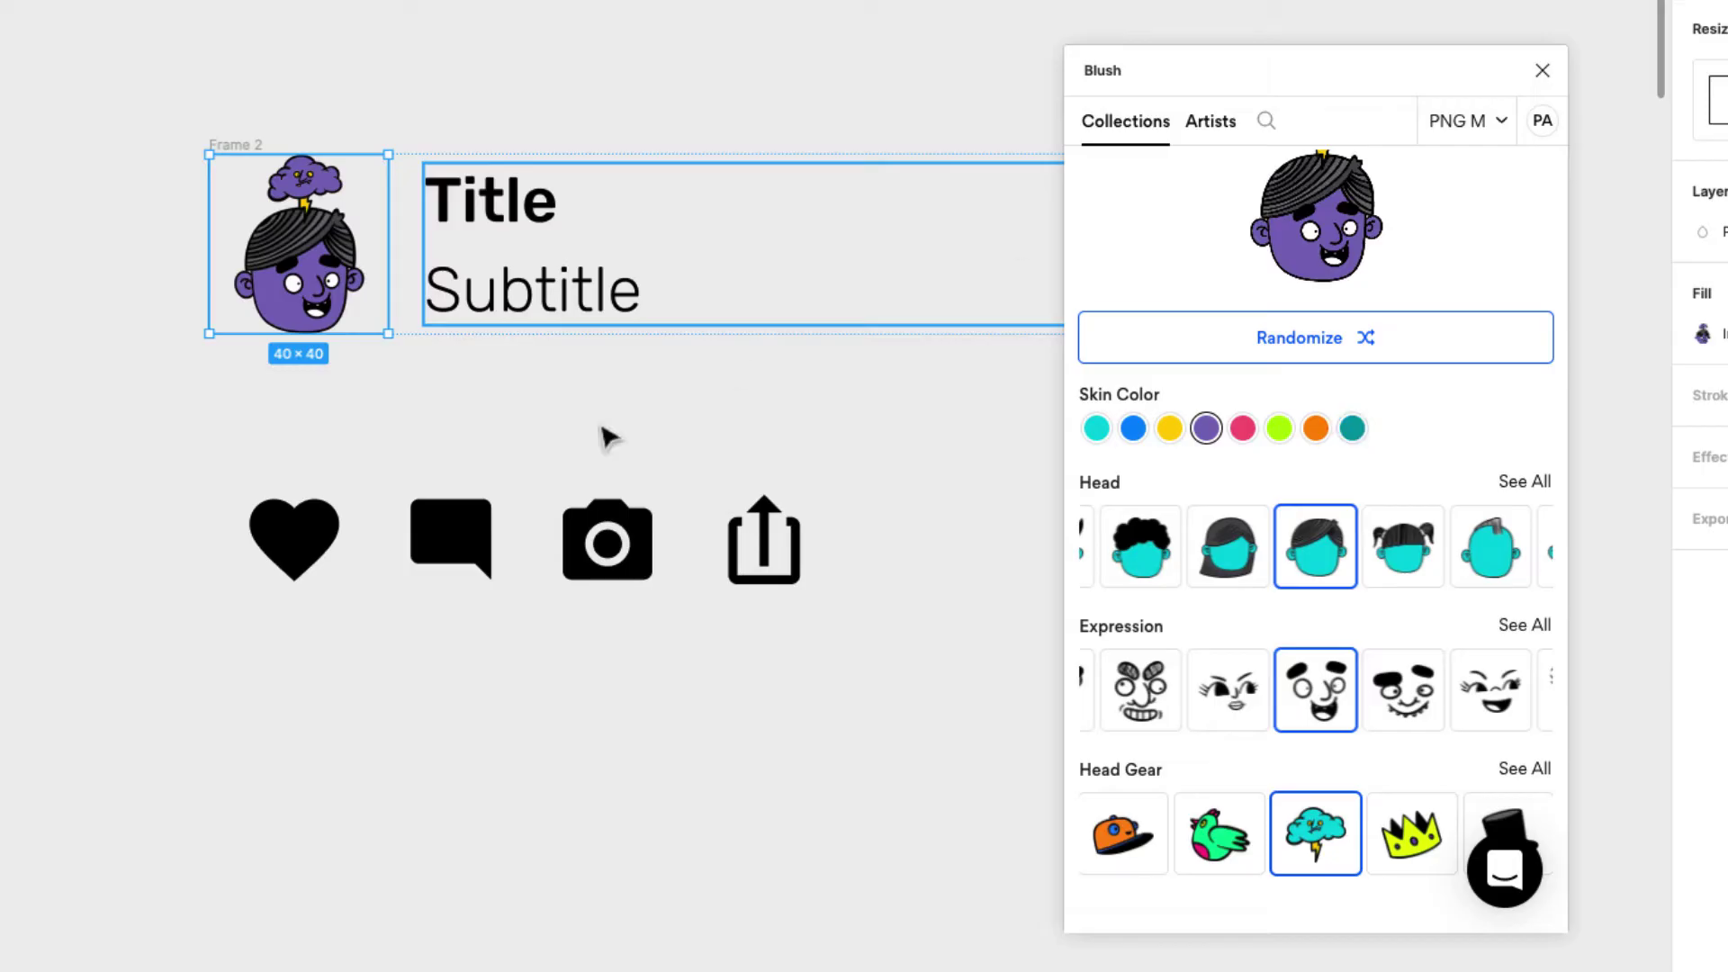
Randomize the character until a yellow curly-haired head appears, then give it the Goofy expression
click(1327, 351)
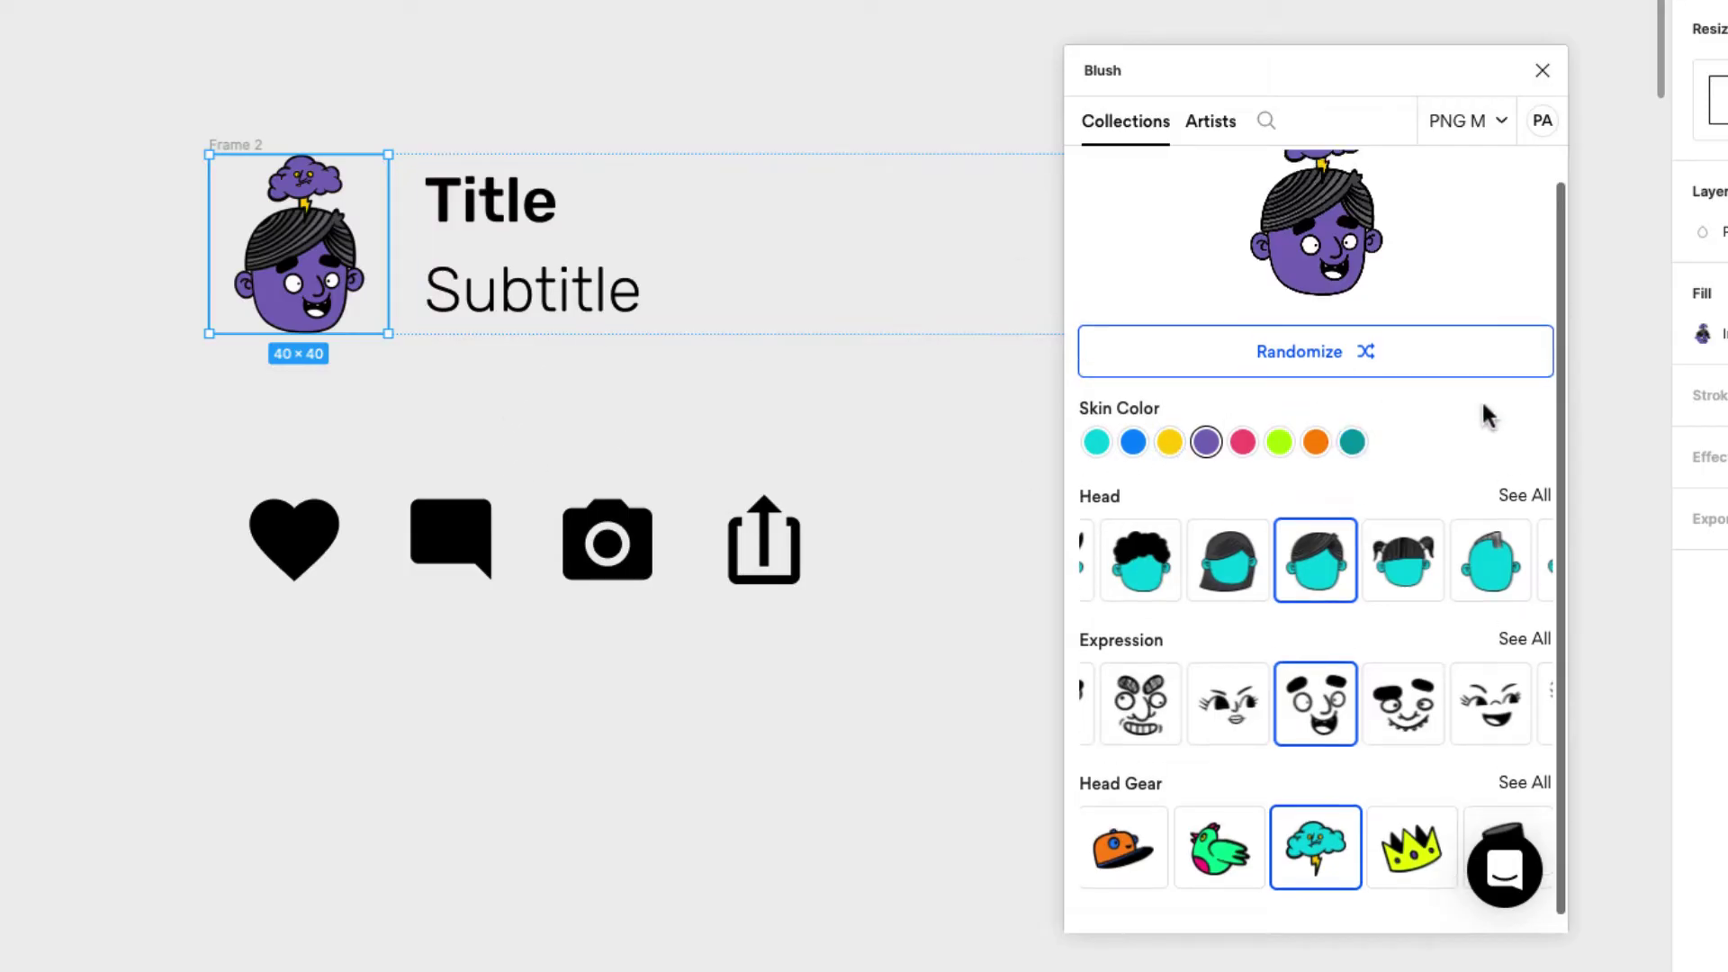
click(1415, 472)
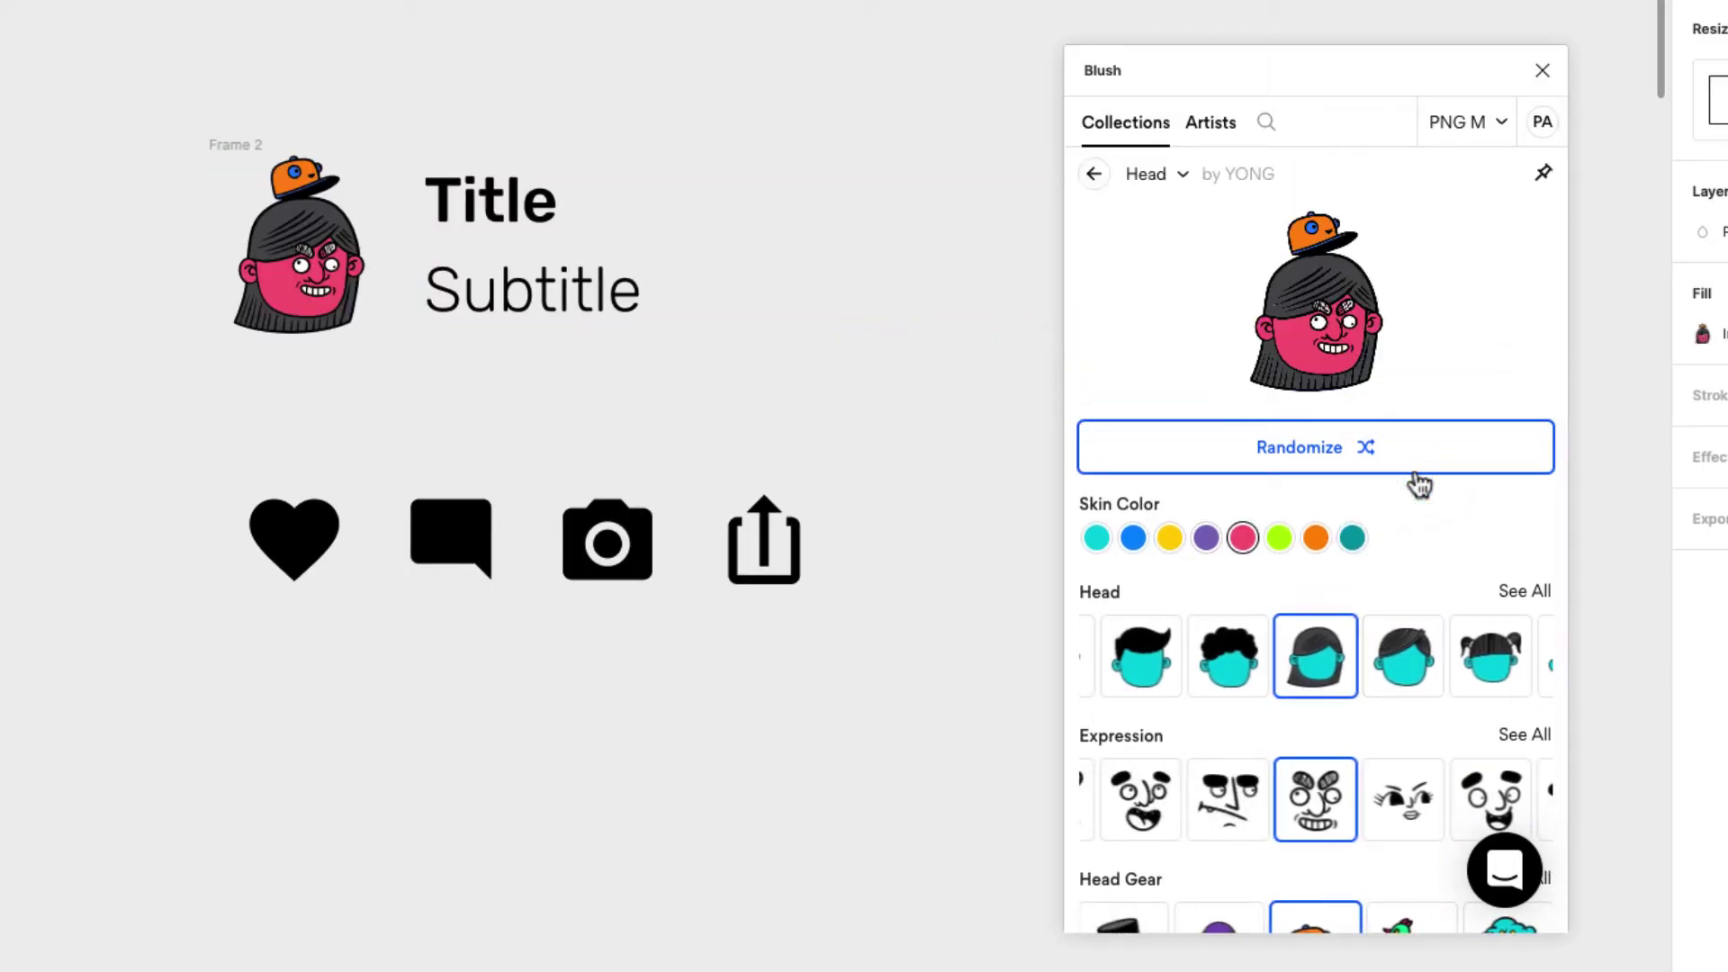
click(1416, 473)
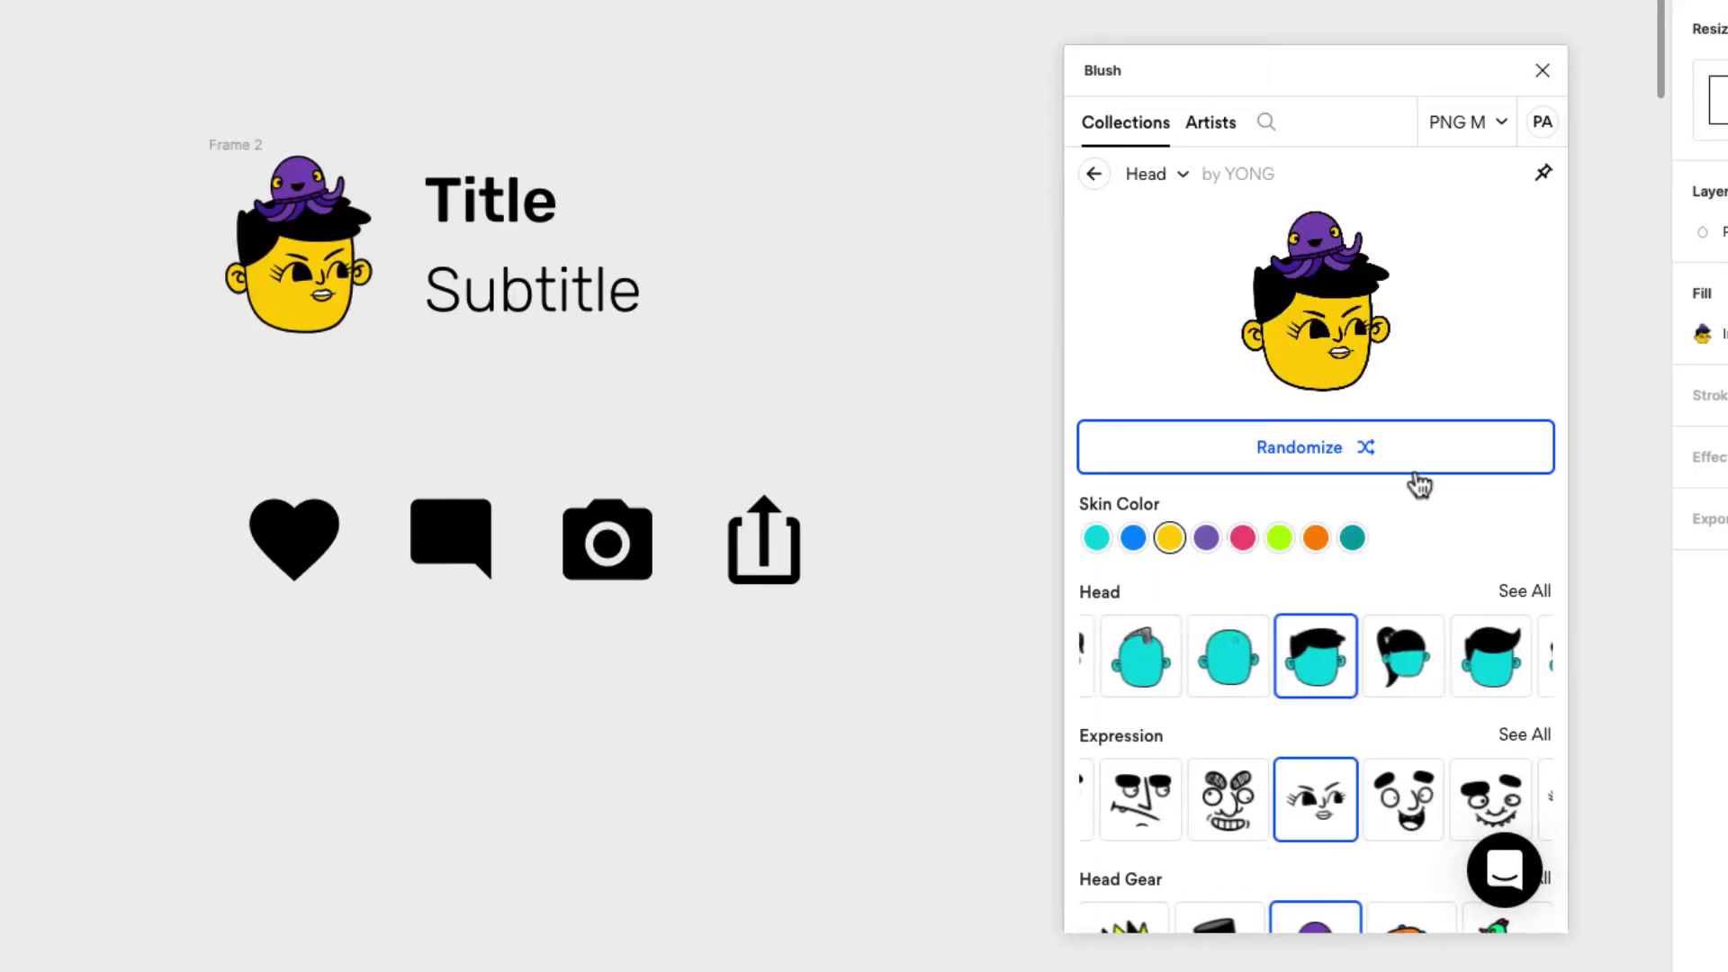
click(1415, 472)
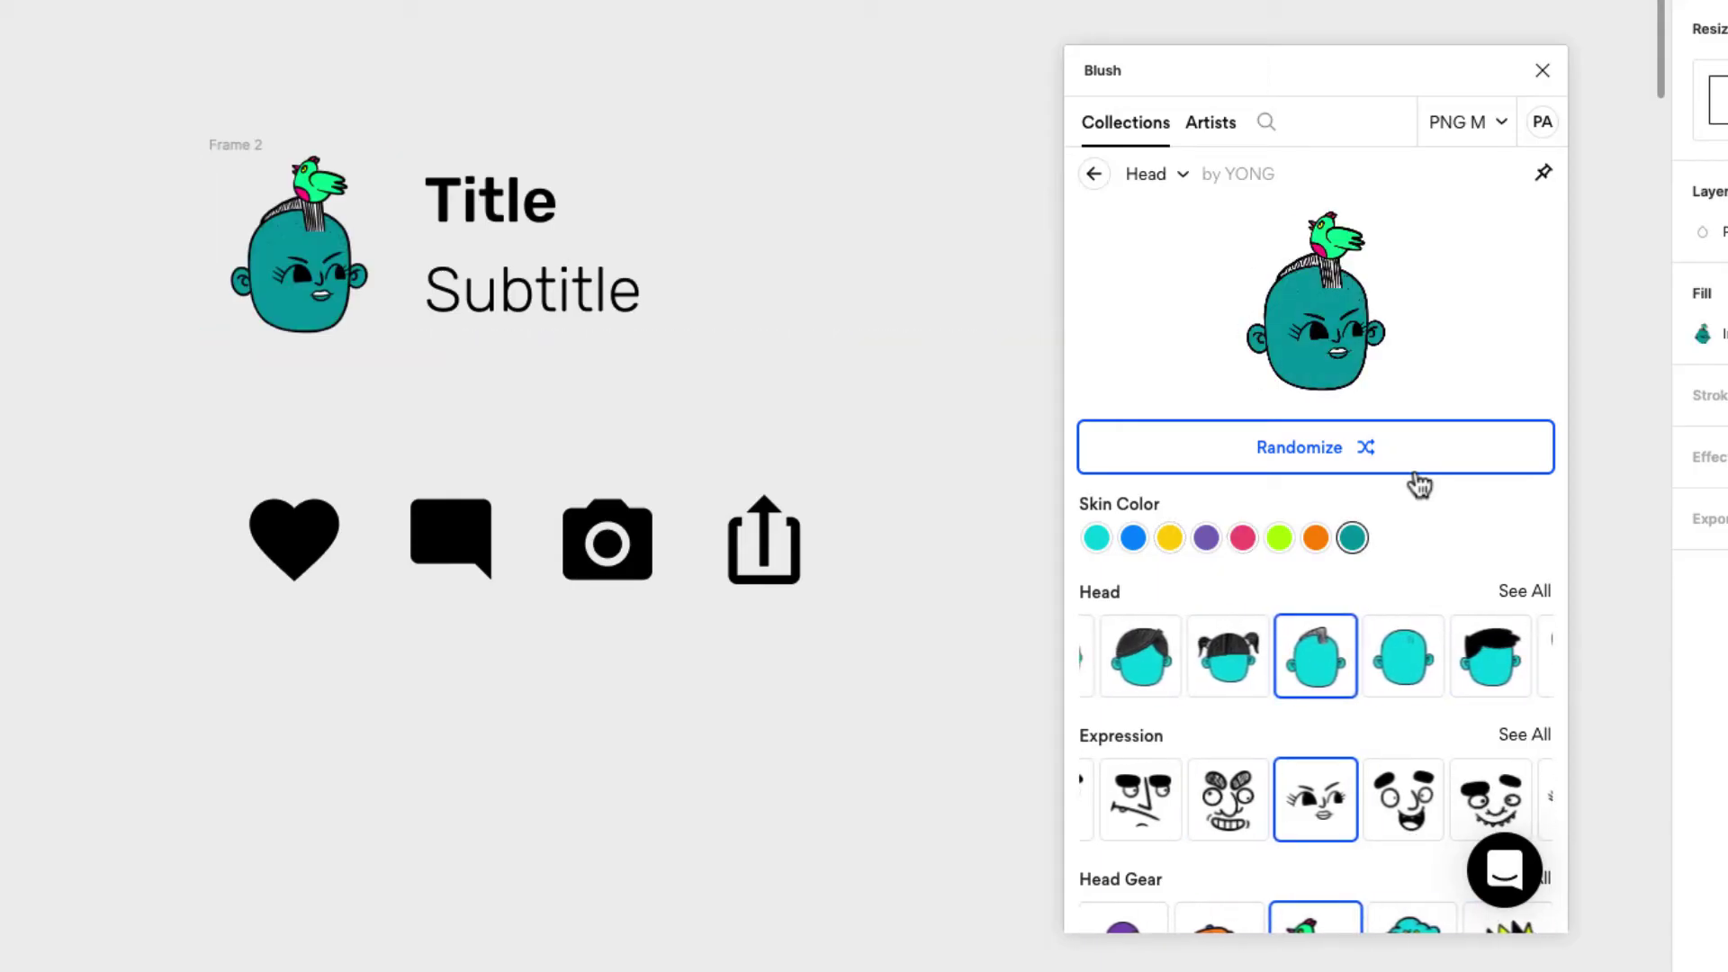
click(1416, 473)
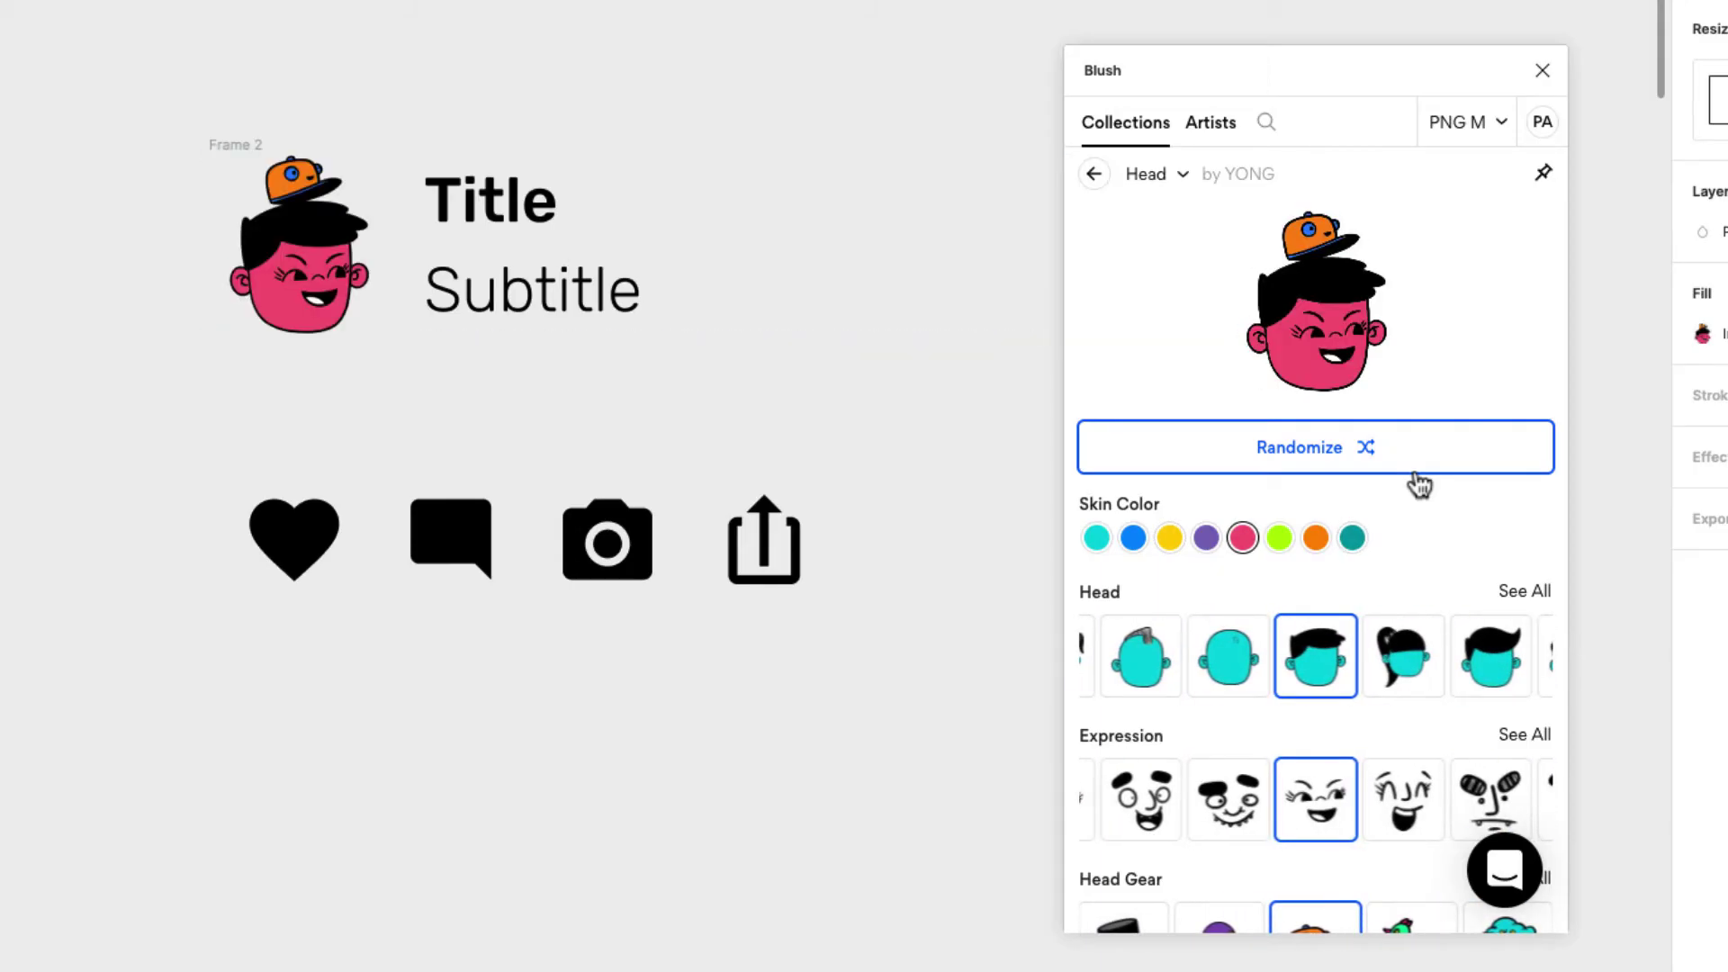
click(1415, 474)
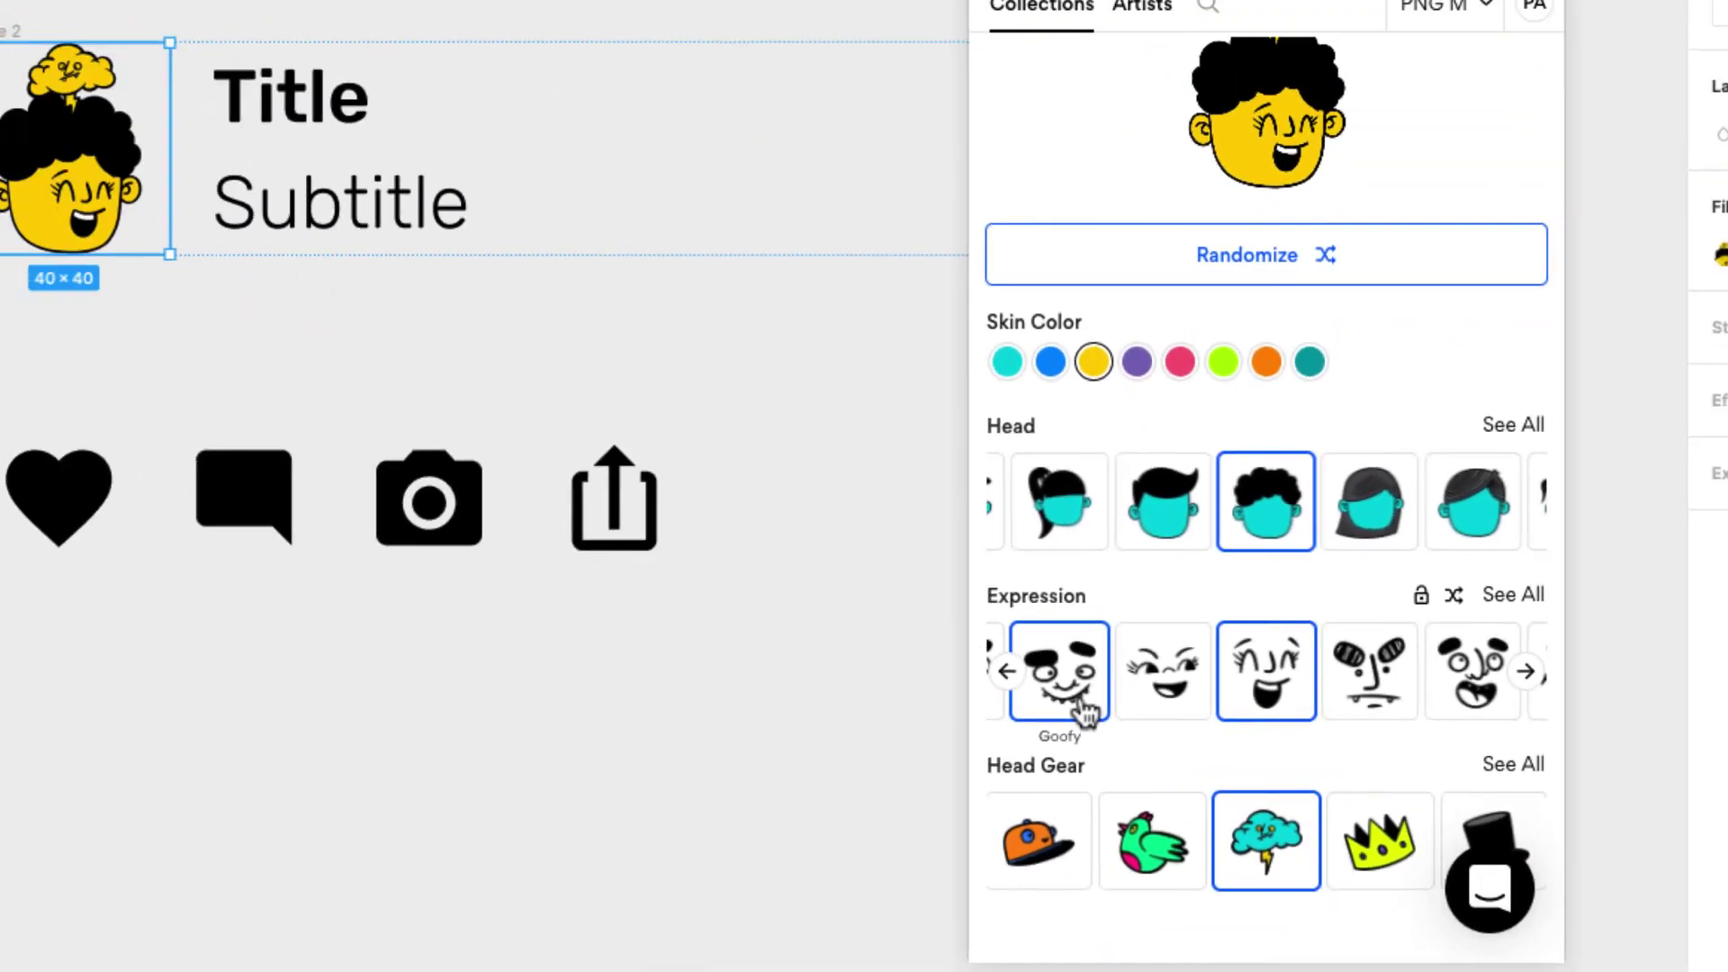
click(835, 686)
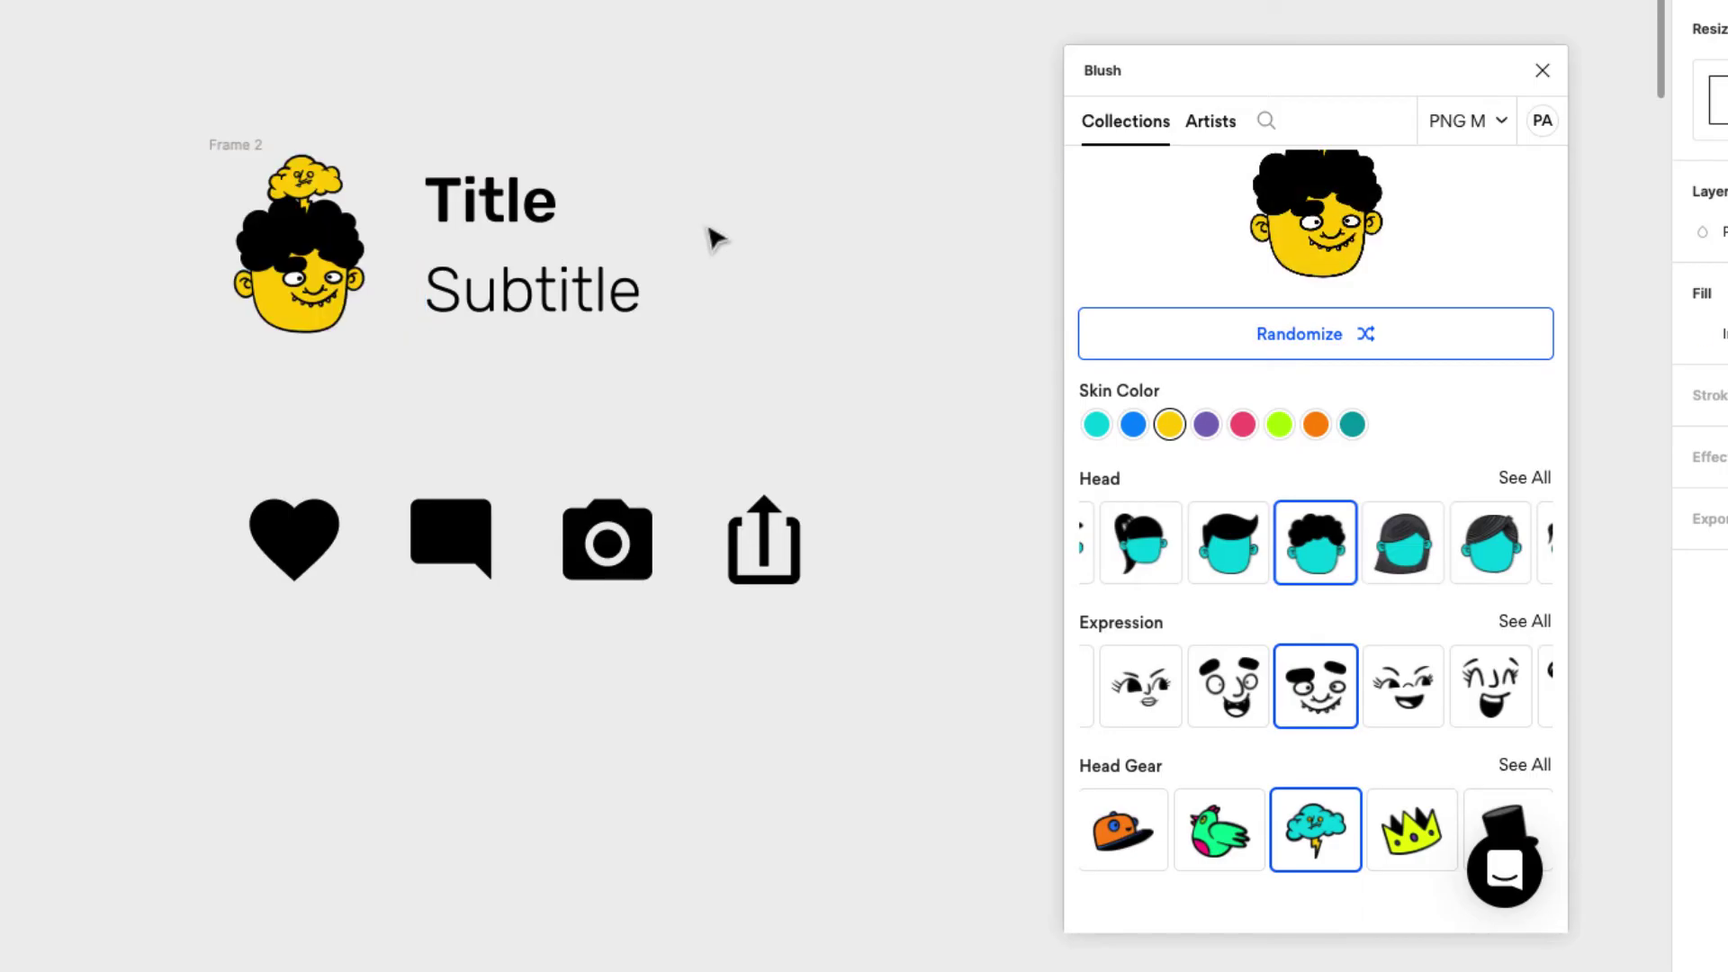
Select the whole header frame and begin renaming it
scroll(528, 401, down, 5)
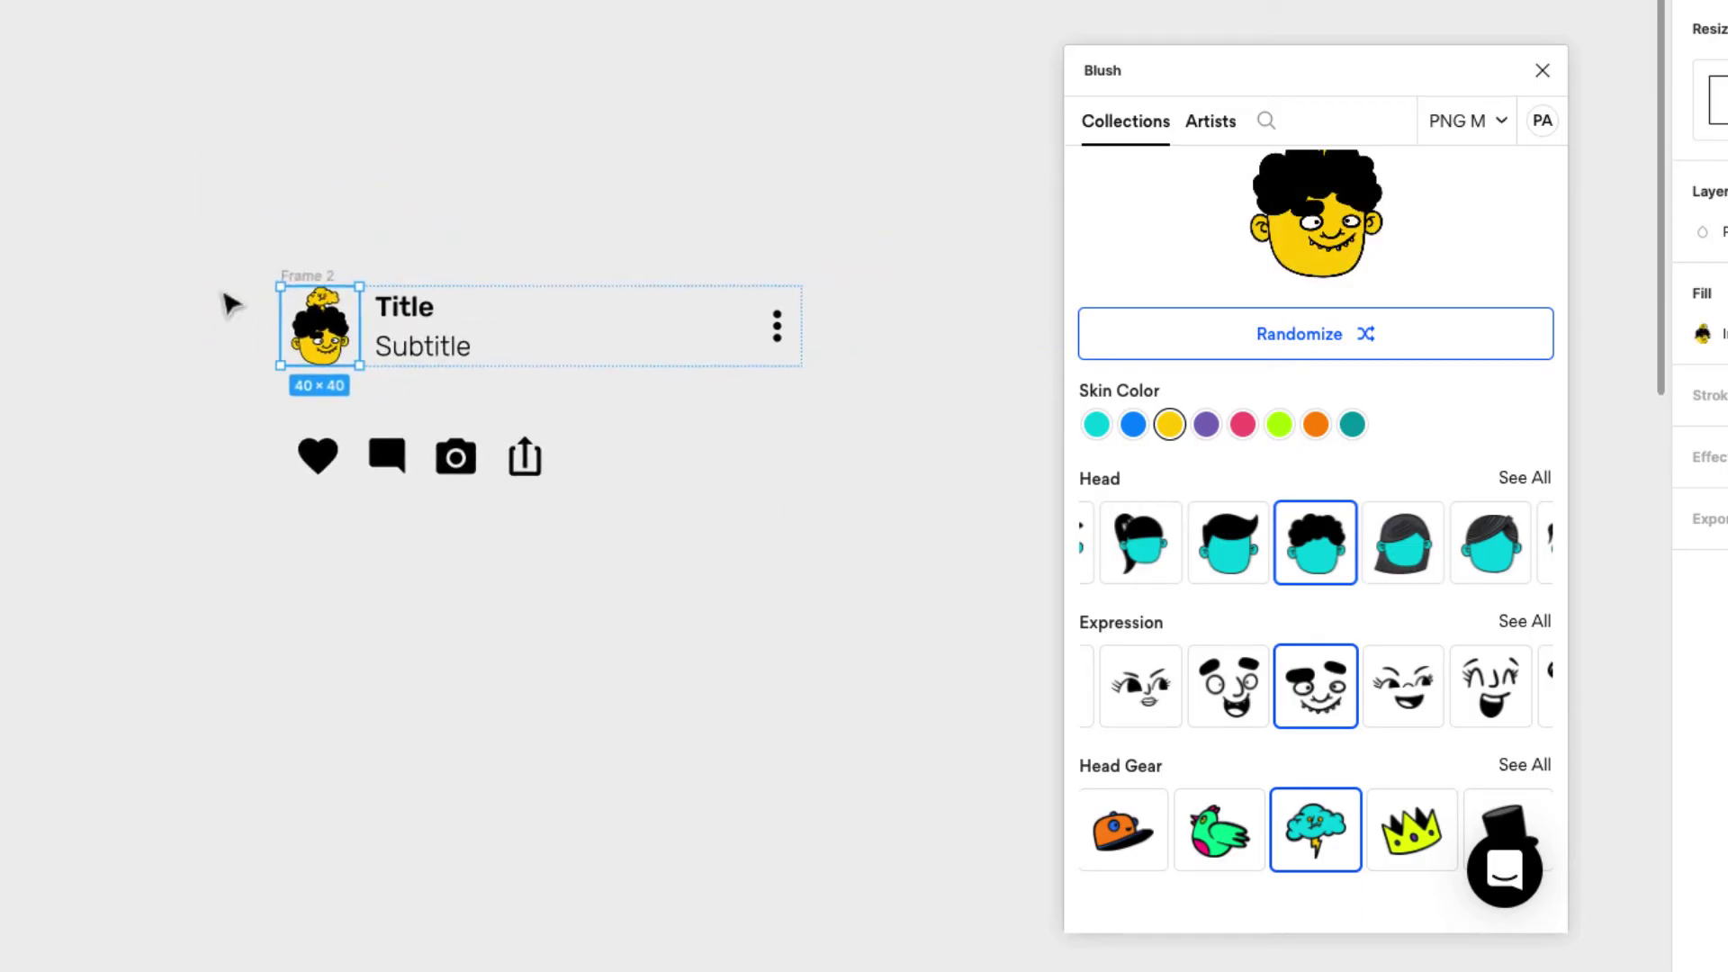
click(598, 185)
click(300, 281)
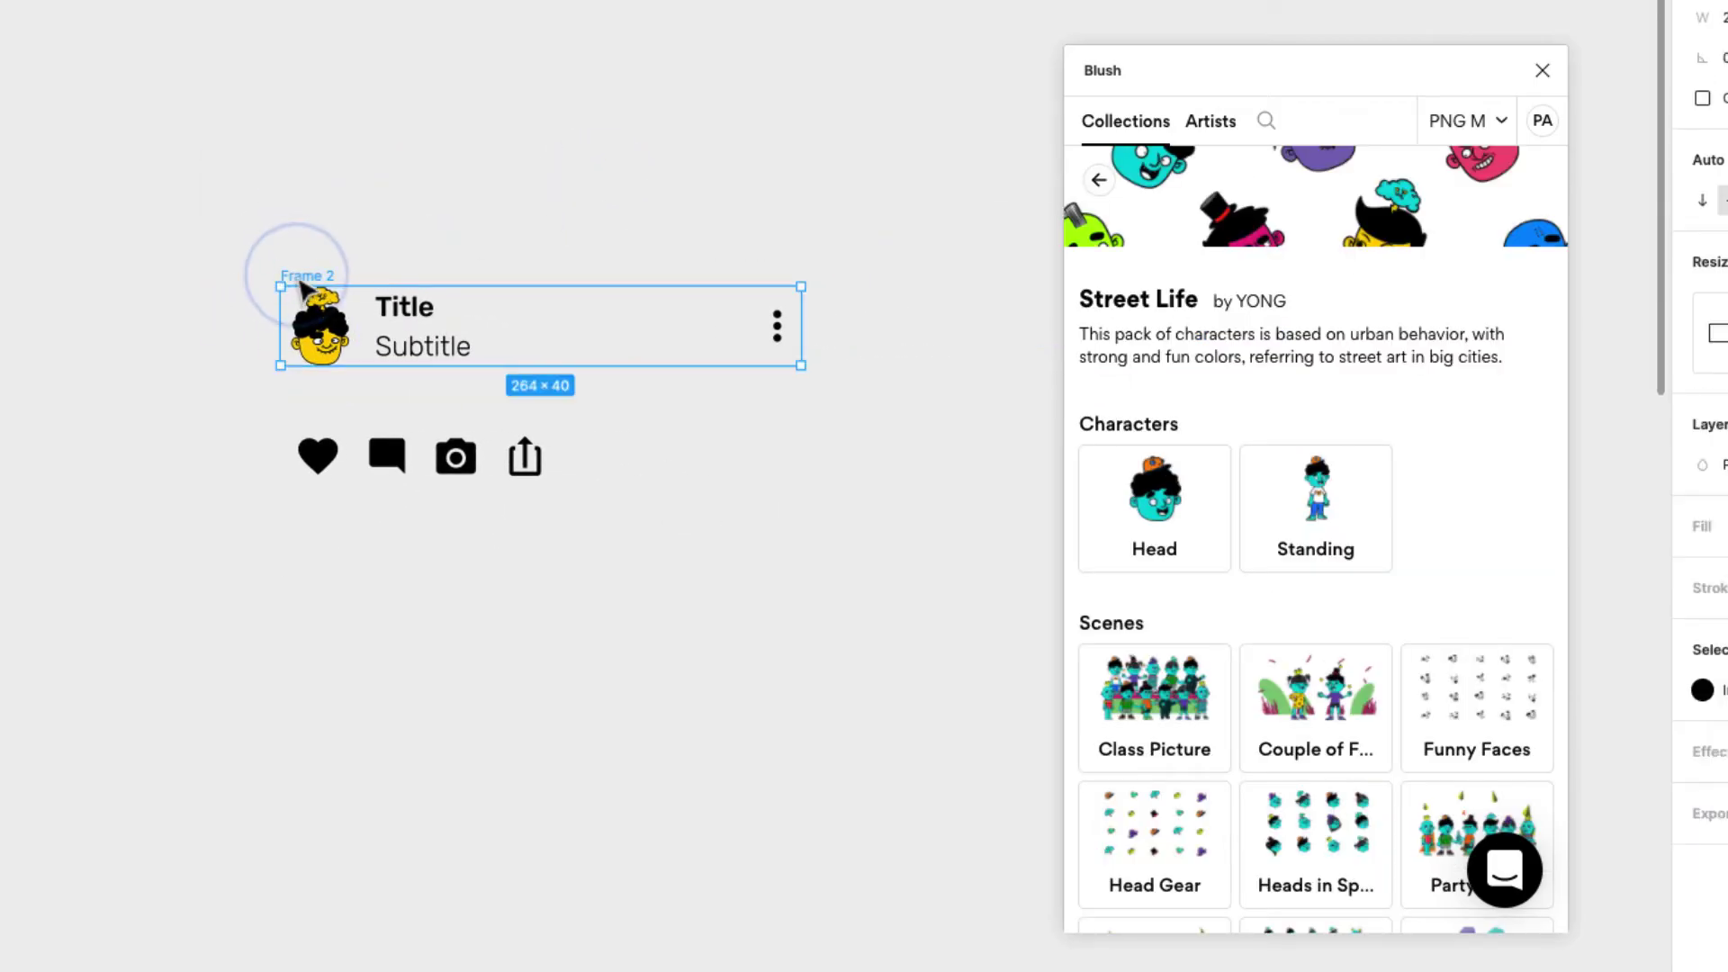
key(super+r)
Rename the header frame to 'Heading'
text(Hea)
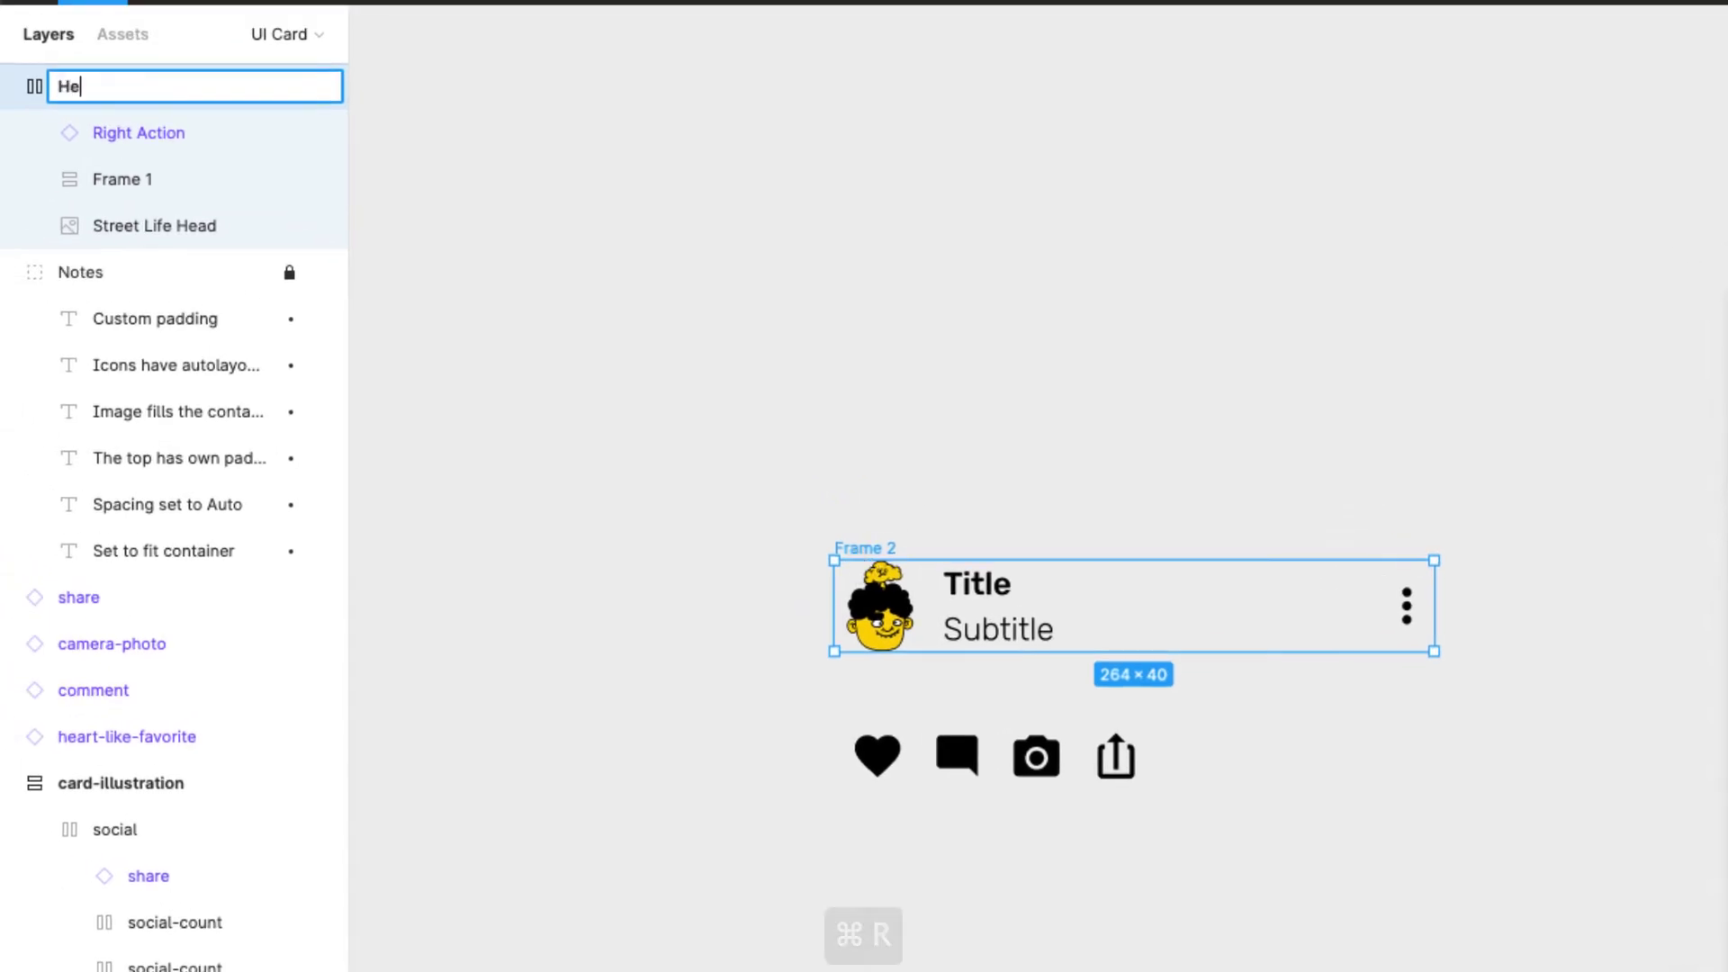
text(ding)
key(Return)
drag(771, 710, 1197, 846)
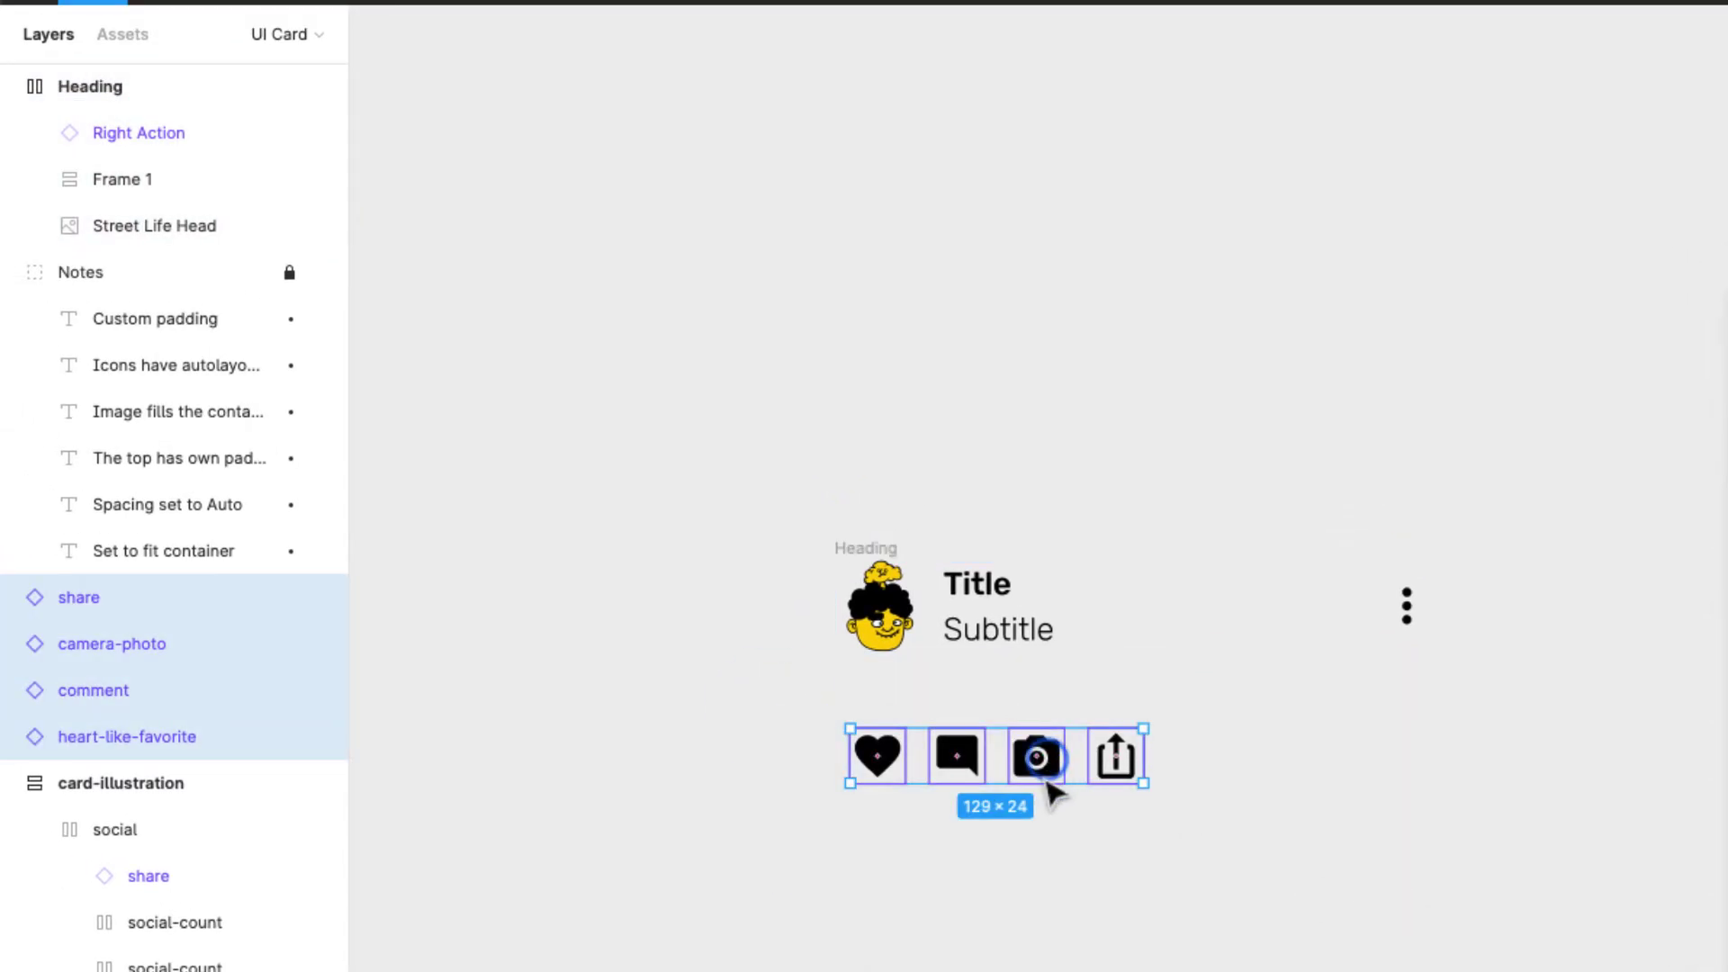
click(1006, 823)
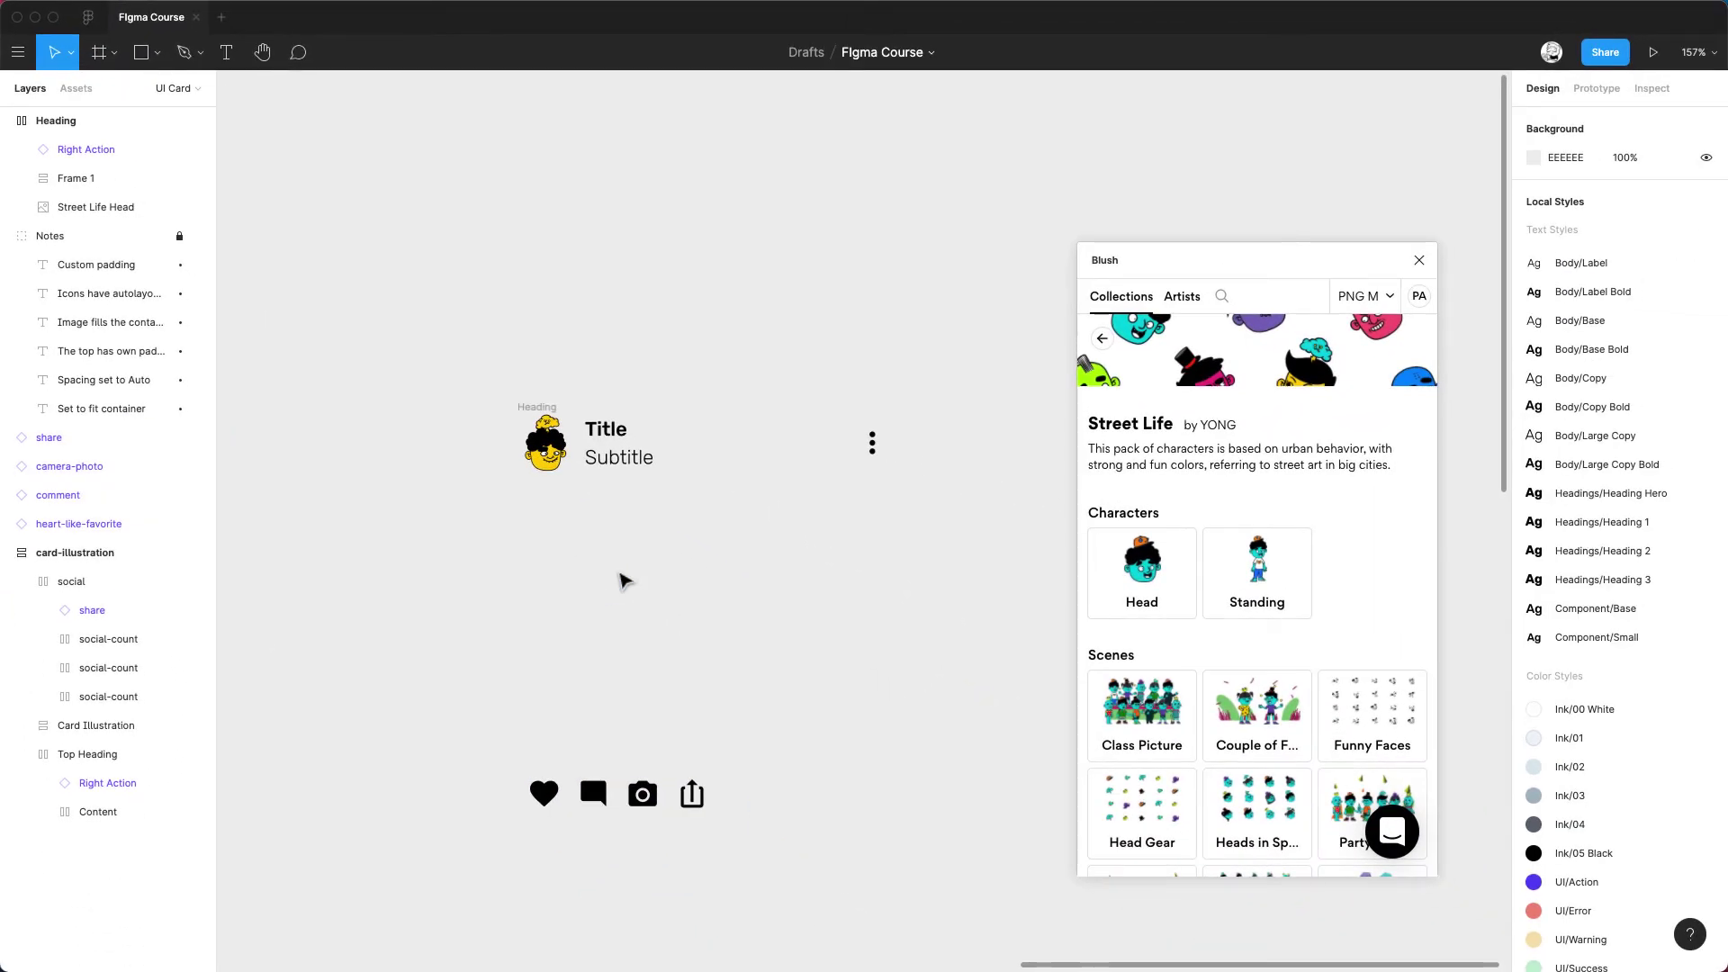
Draw a grey placeholder rectangle under the header and enlarge it to 275×183
key(r)
drag(627, 522, 518, 690)
drag(608, 617, 667, 600)
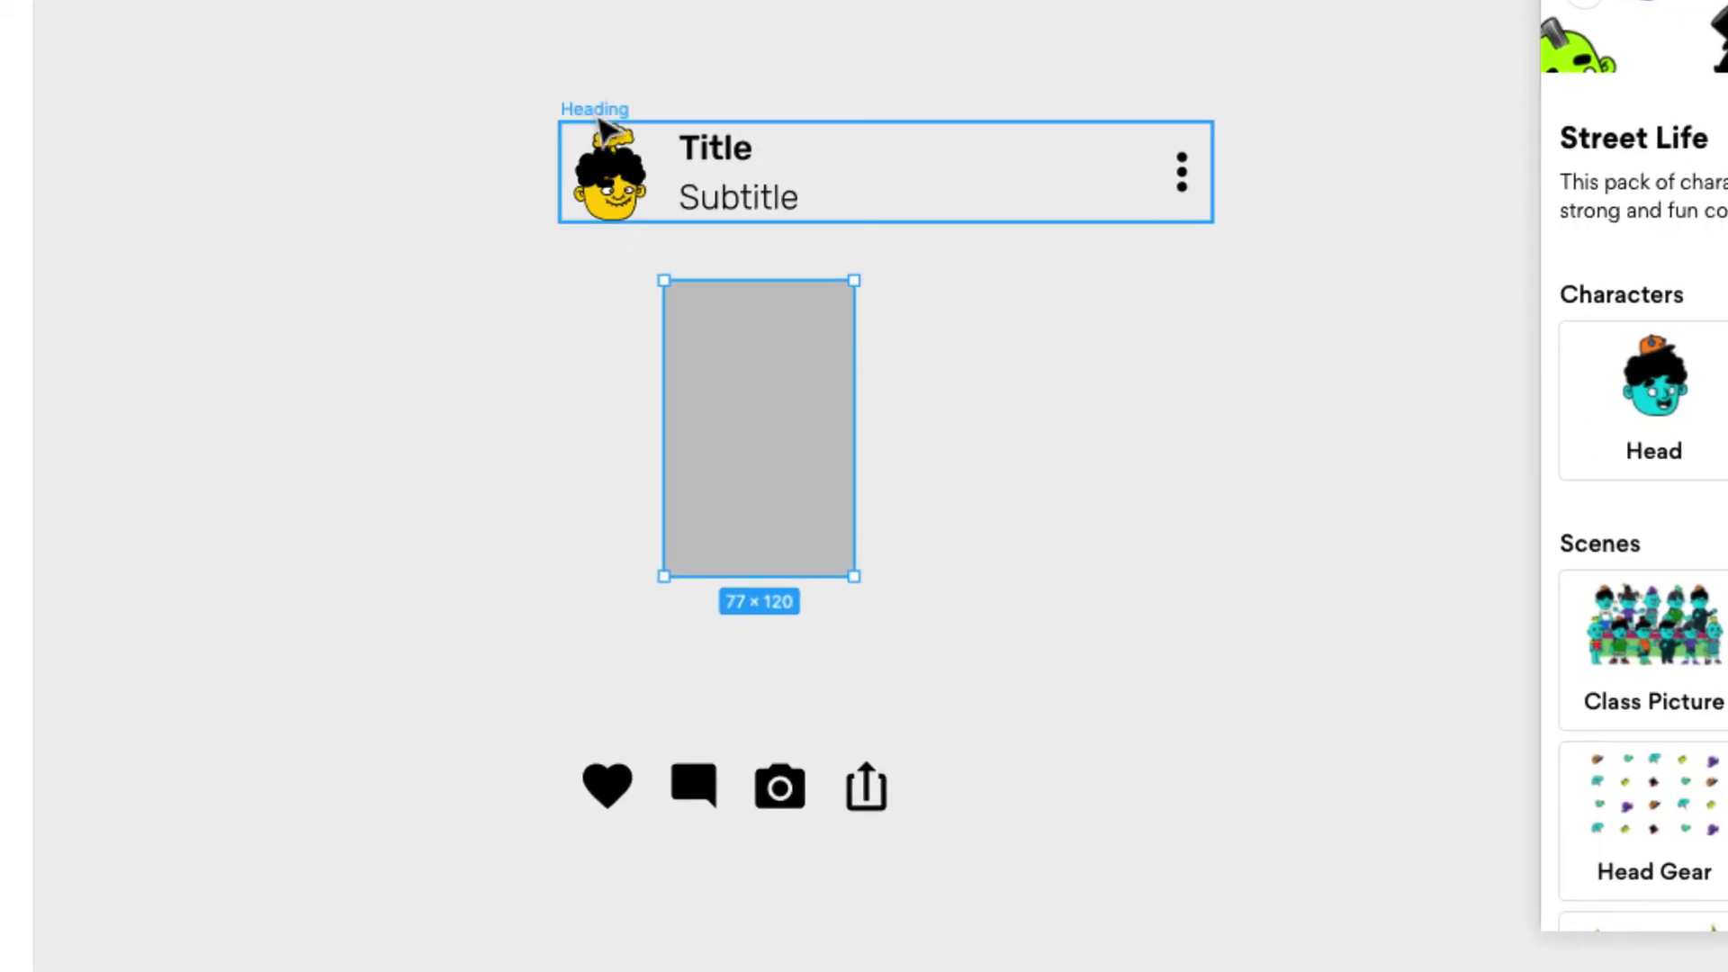
drag(855, 452, 1075, 461)
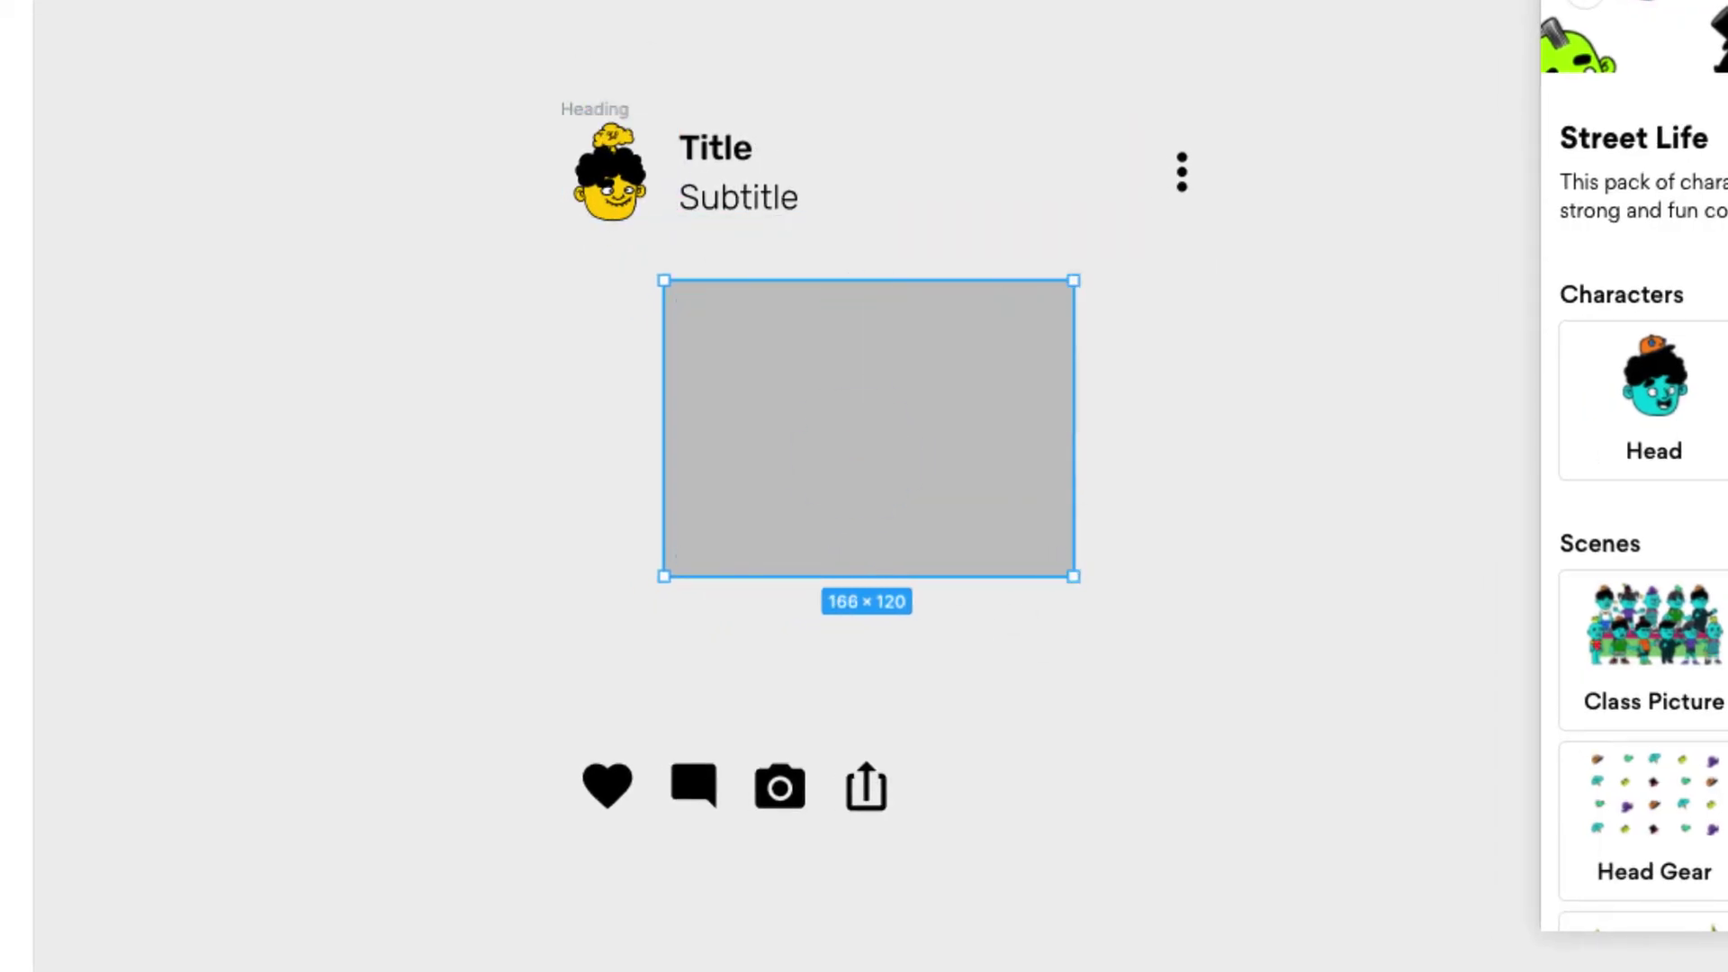
drag(666, 576, 532, 708)
drag(1066, 281, 1220, 254)
click(1582, 154)
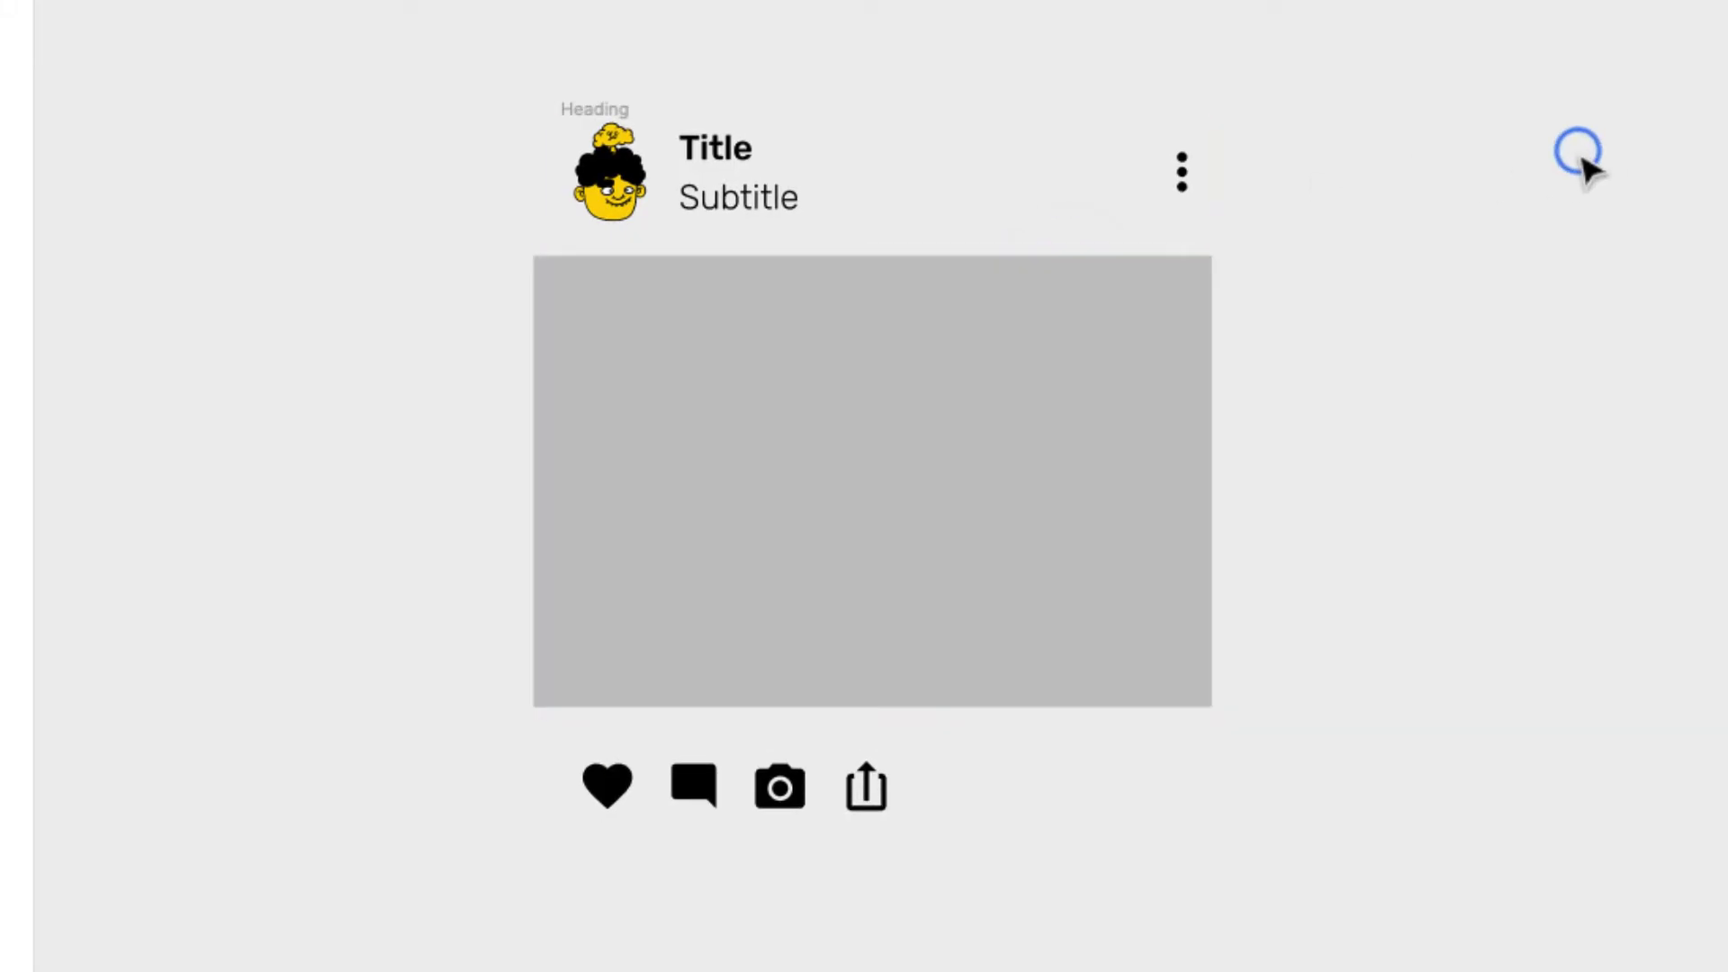
Launch the Unsplash plugin with the gray placeholder rectangle selected
right_click(1437, 93)
mouse_move(980, 327)
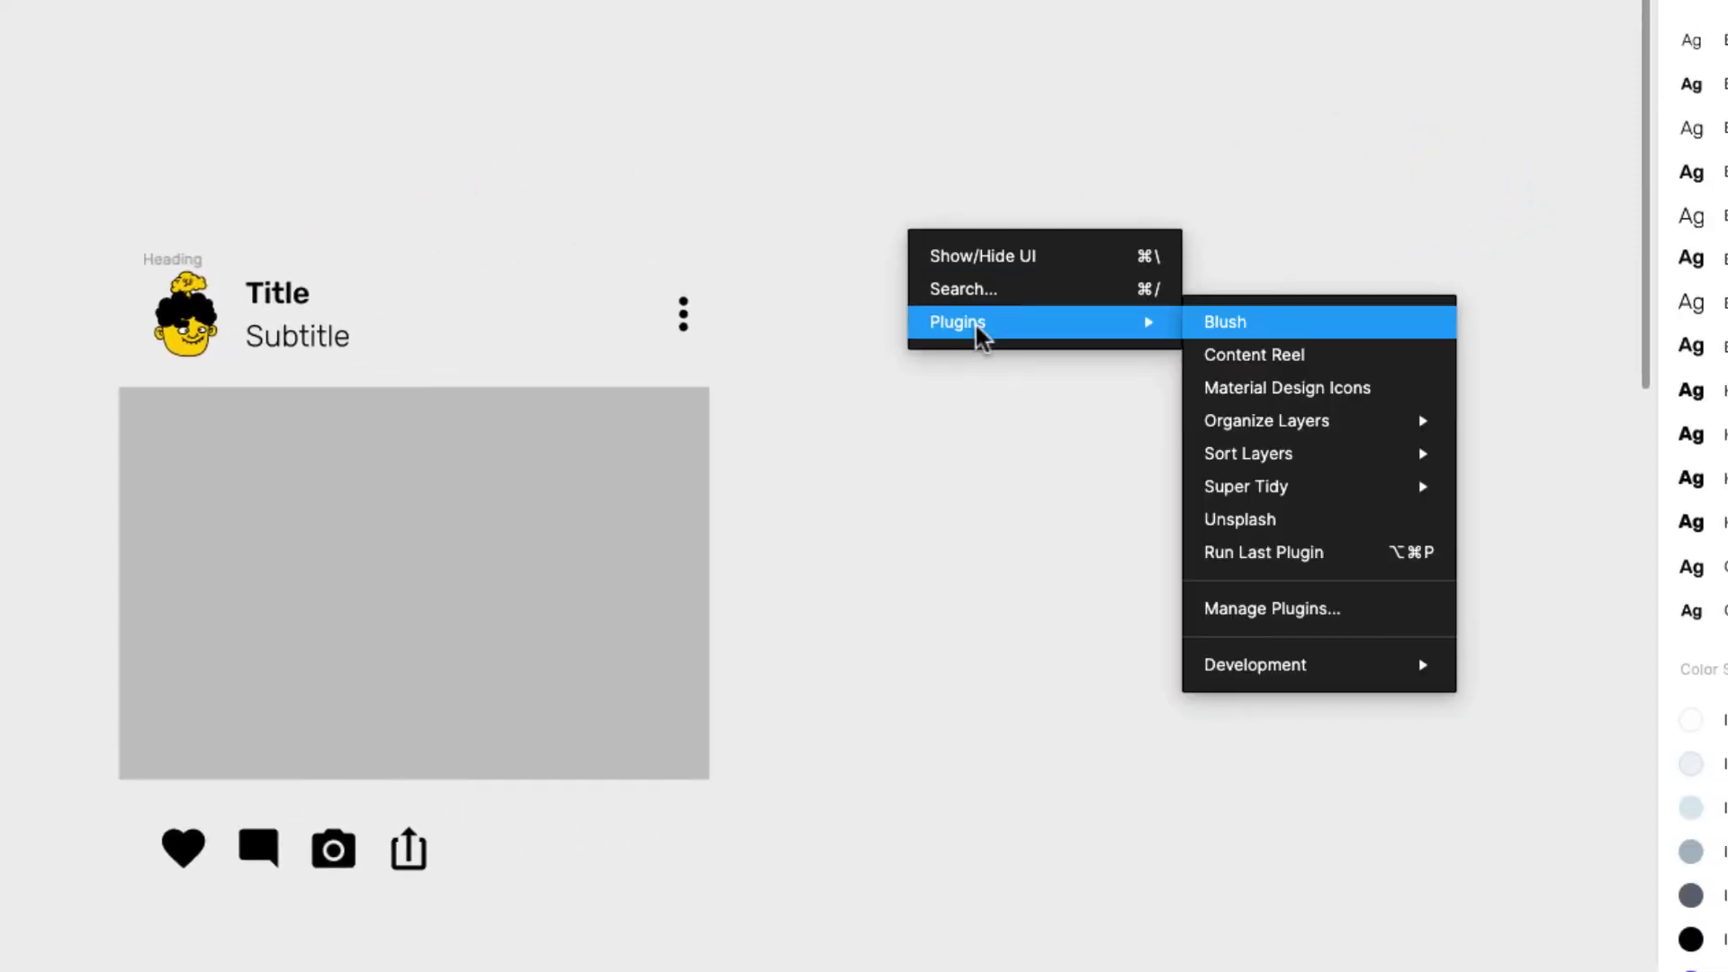
click(1409, 529)
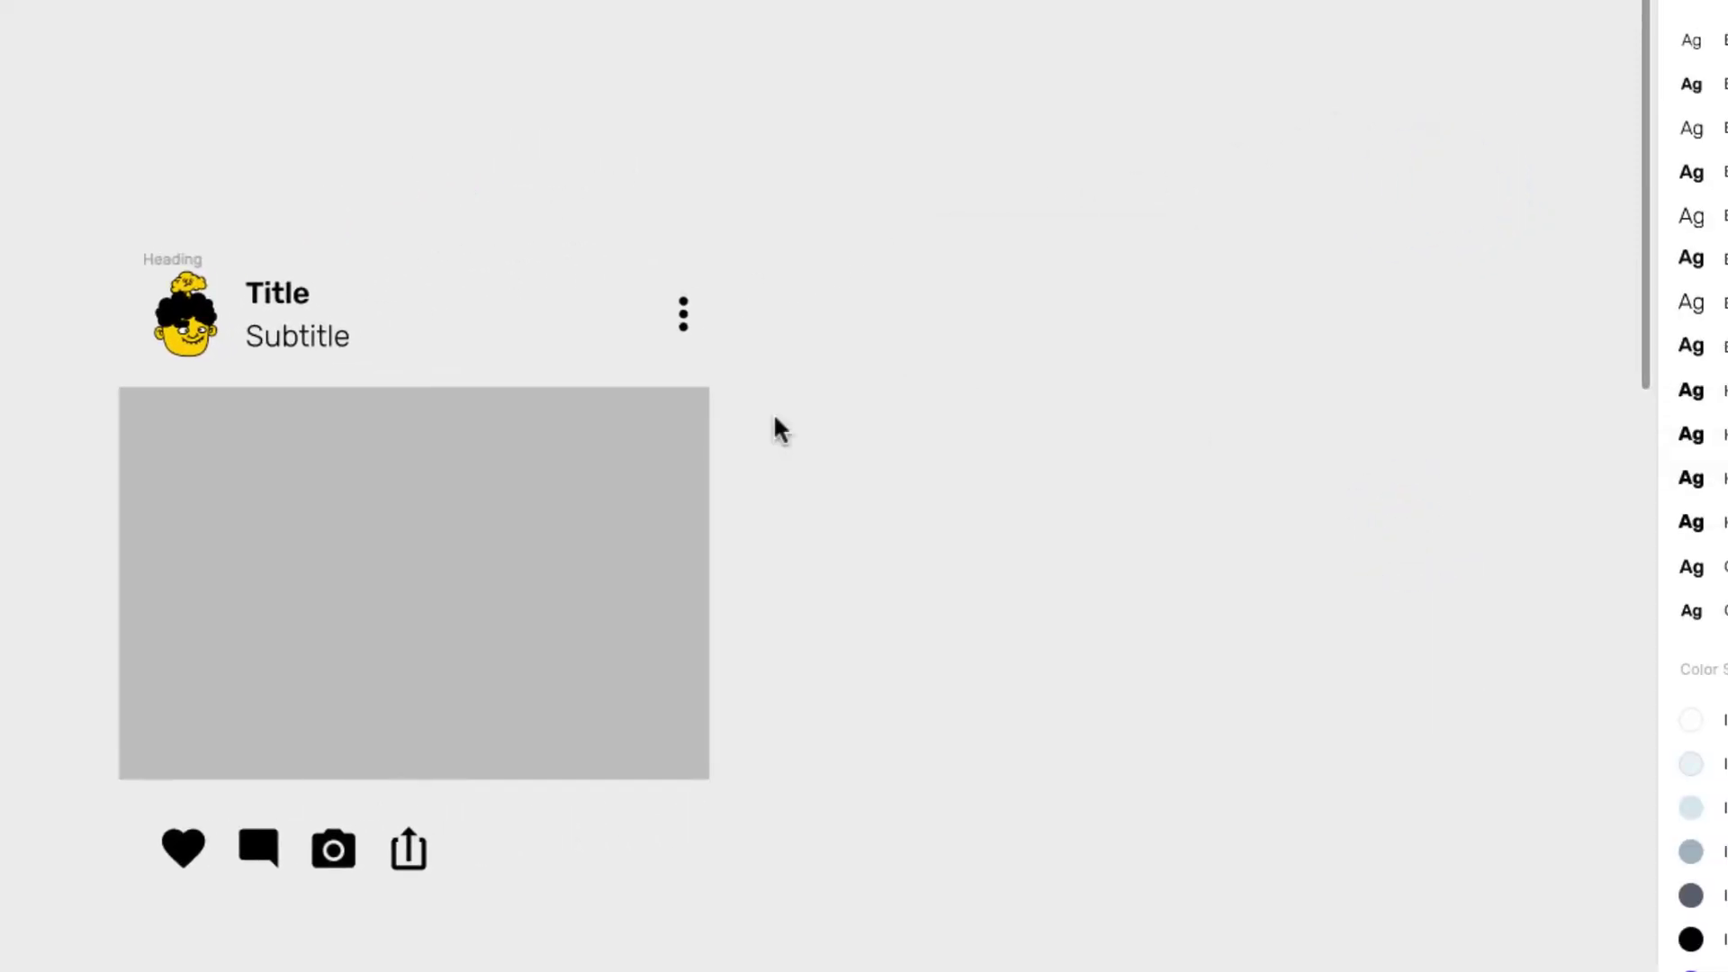
scroll(598, 495, down, 2)
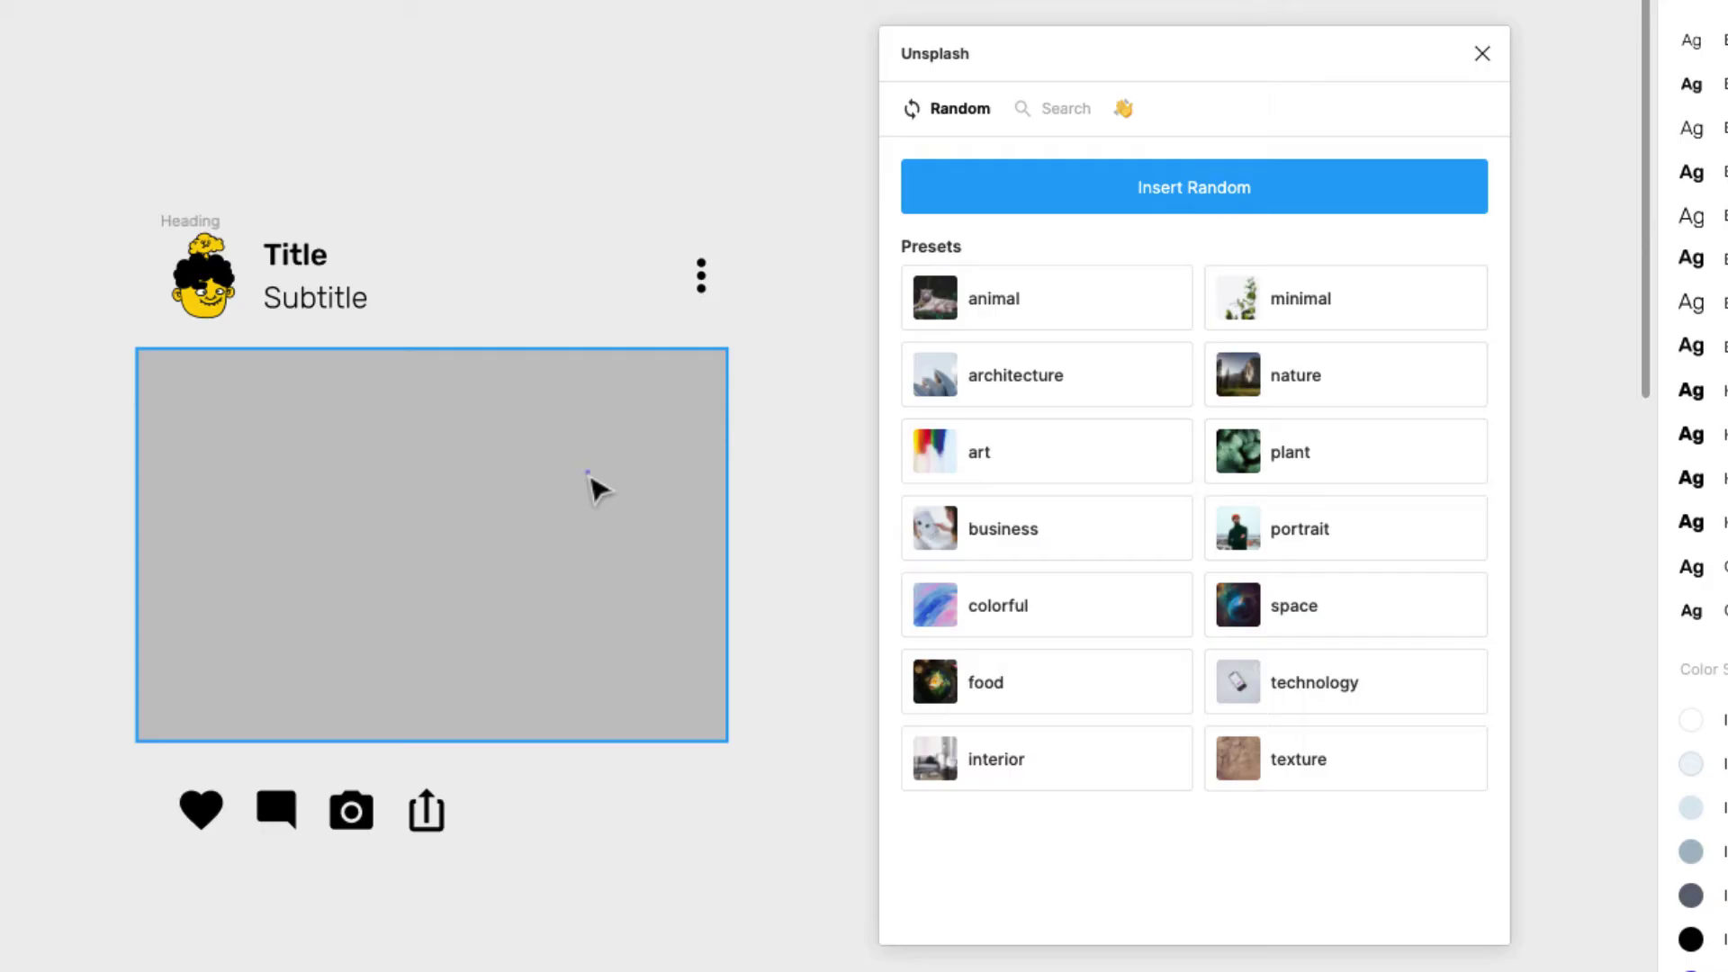
click(588, 474)
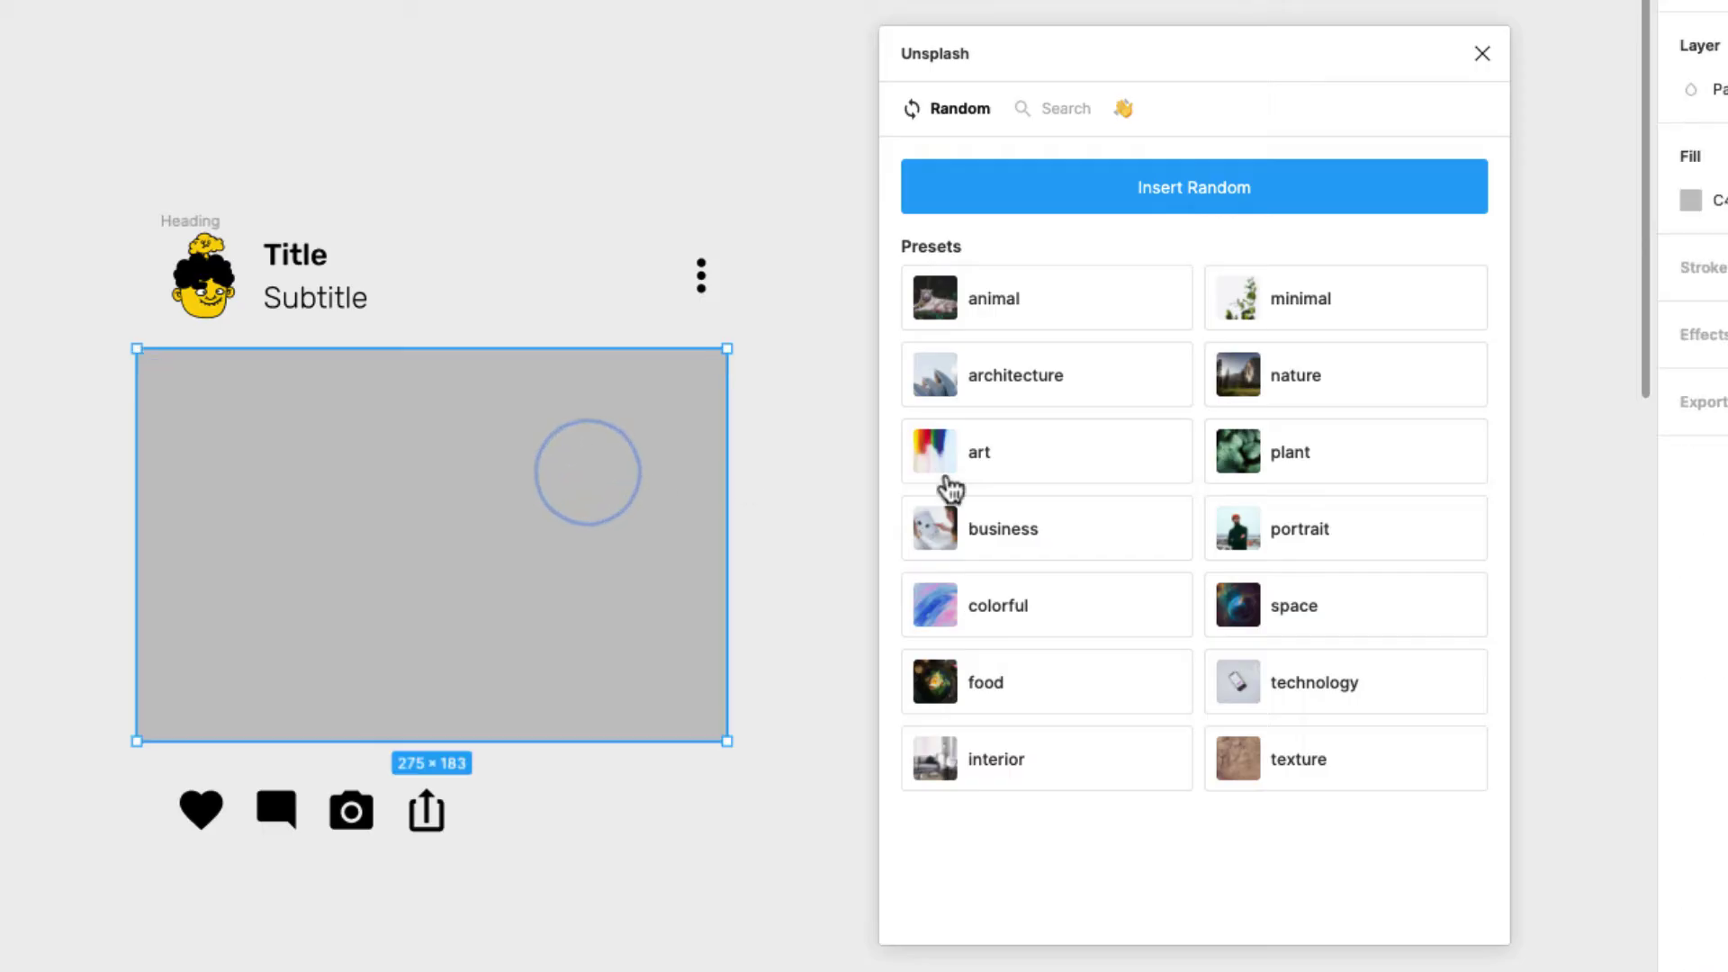
Cycle 'minimal' photos into the placeholder until a pink chair in a white room appears
click(1309, 308)
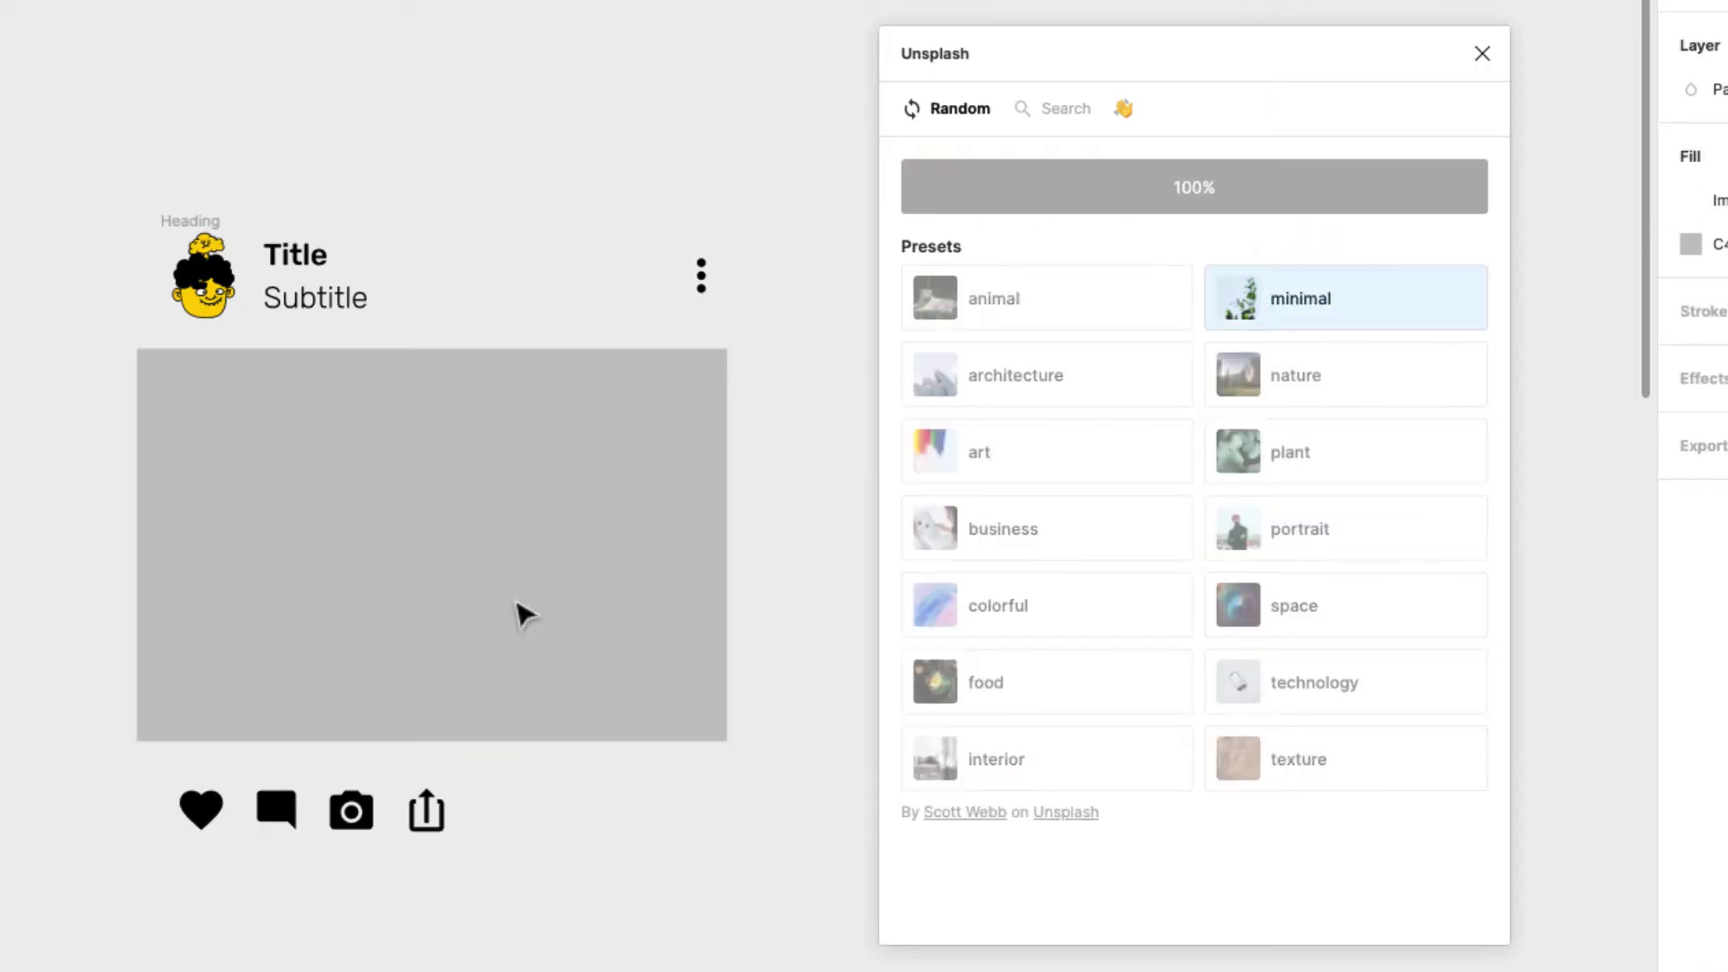
click(1335, 311)
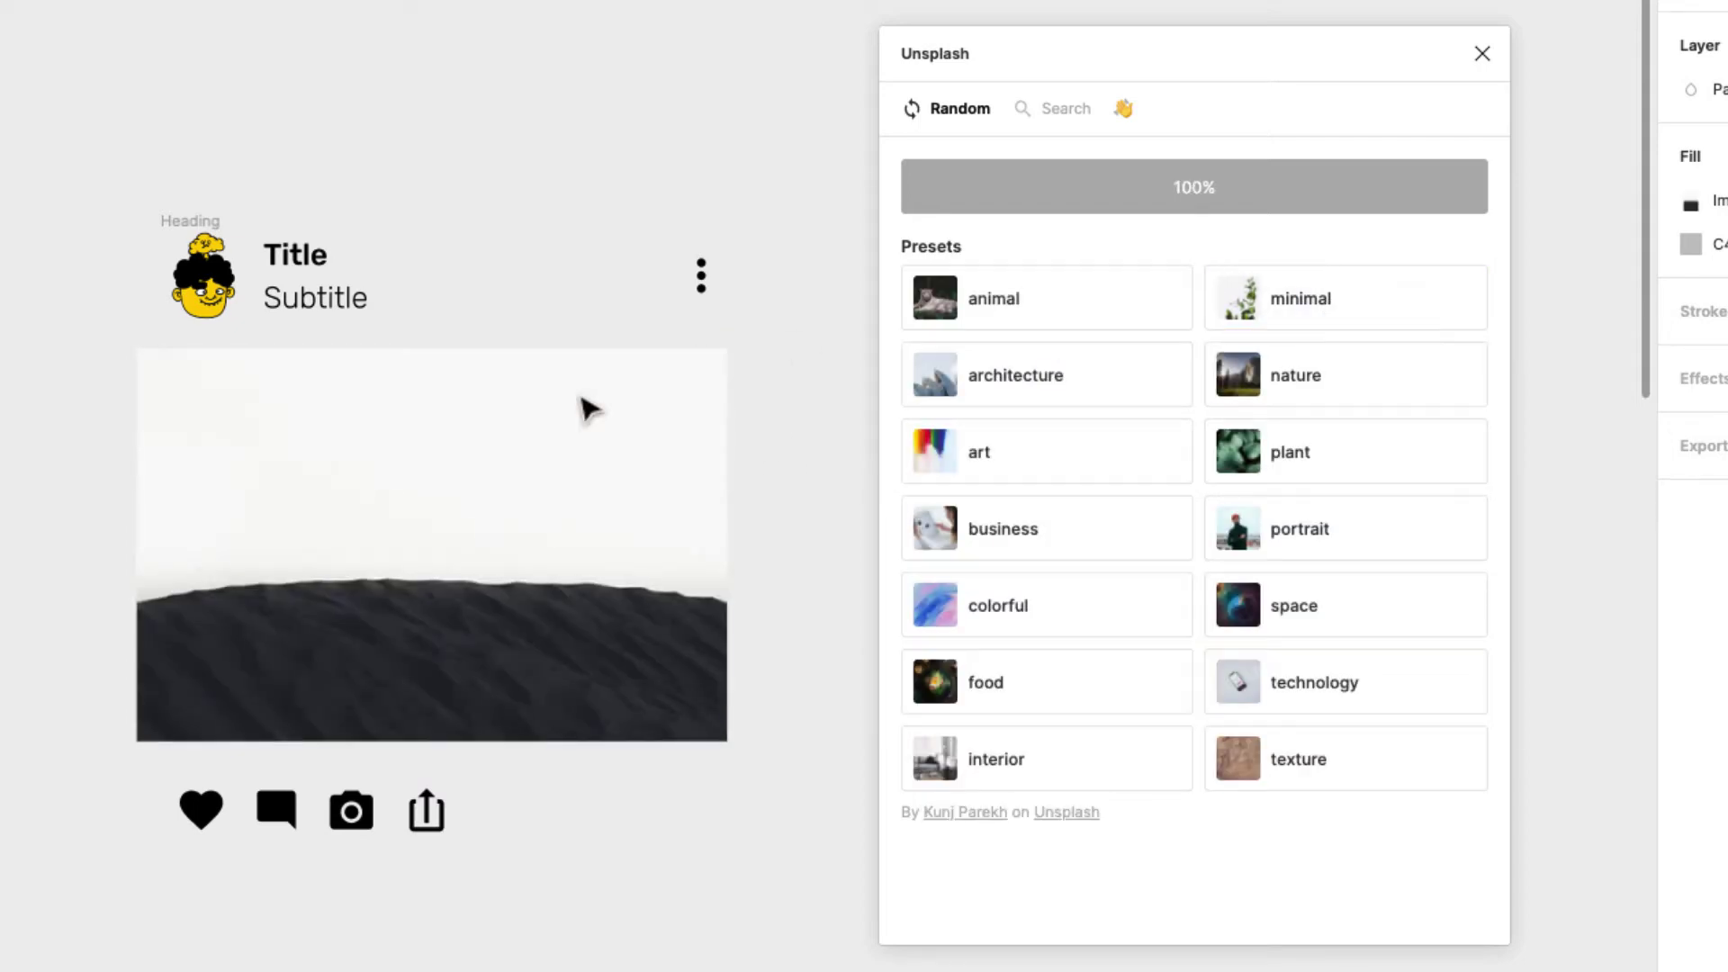
click(1375, 331)
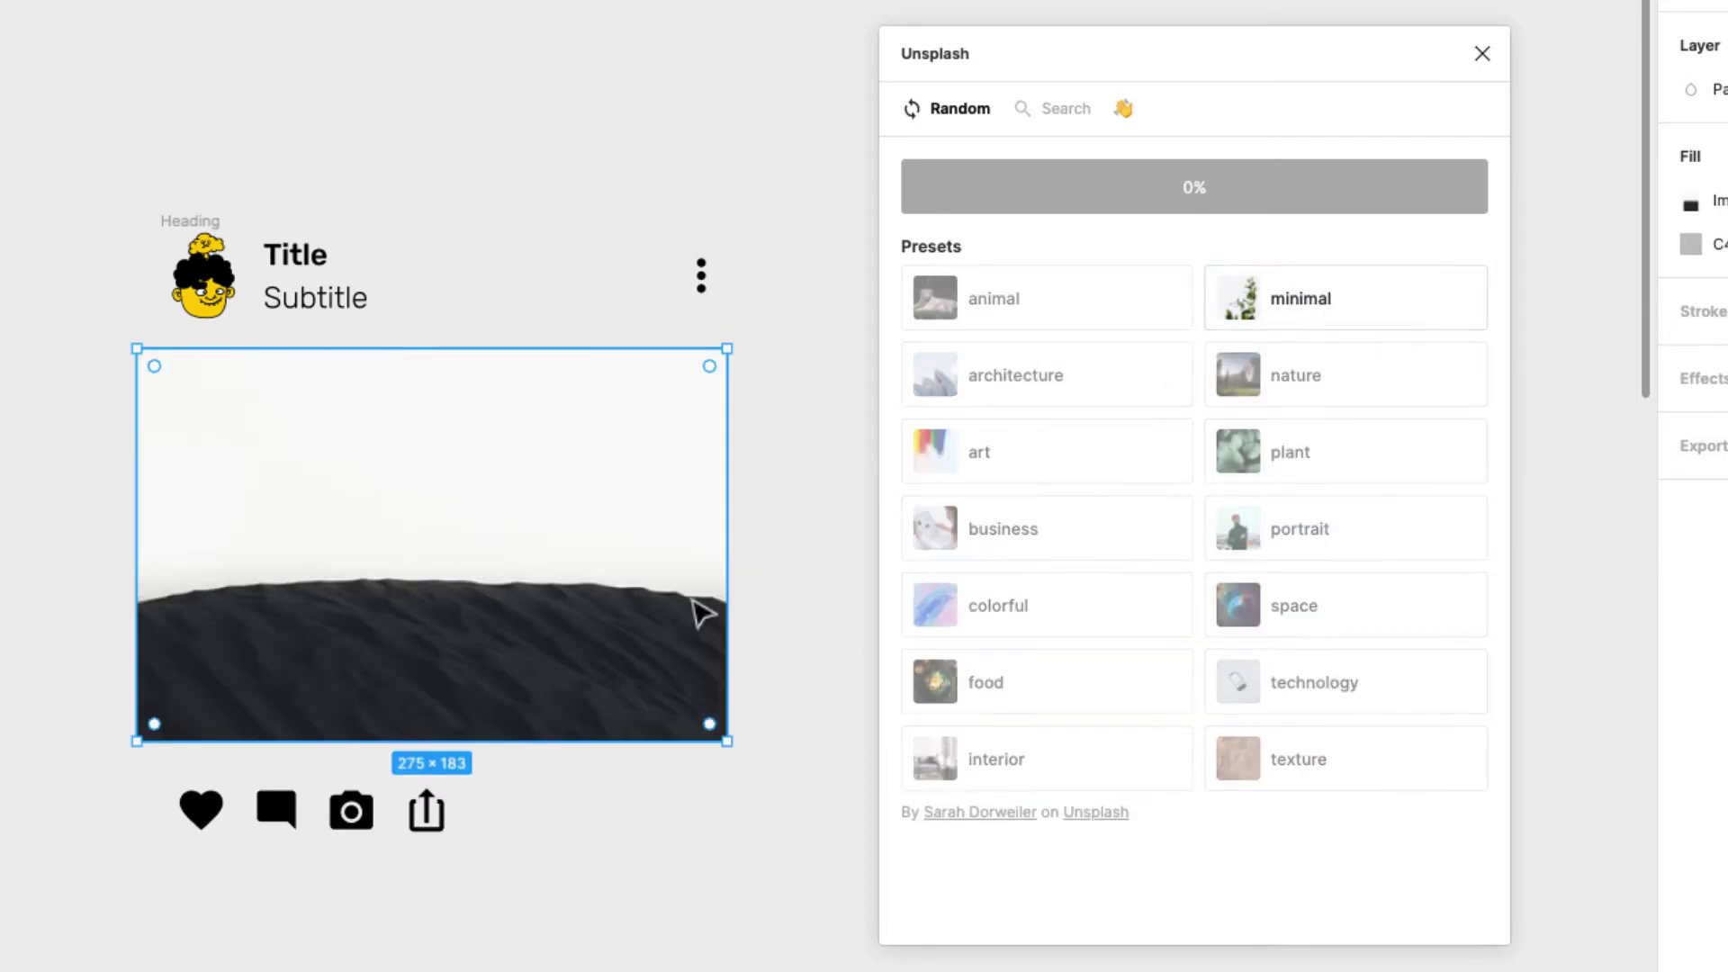
click(1341, 333)
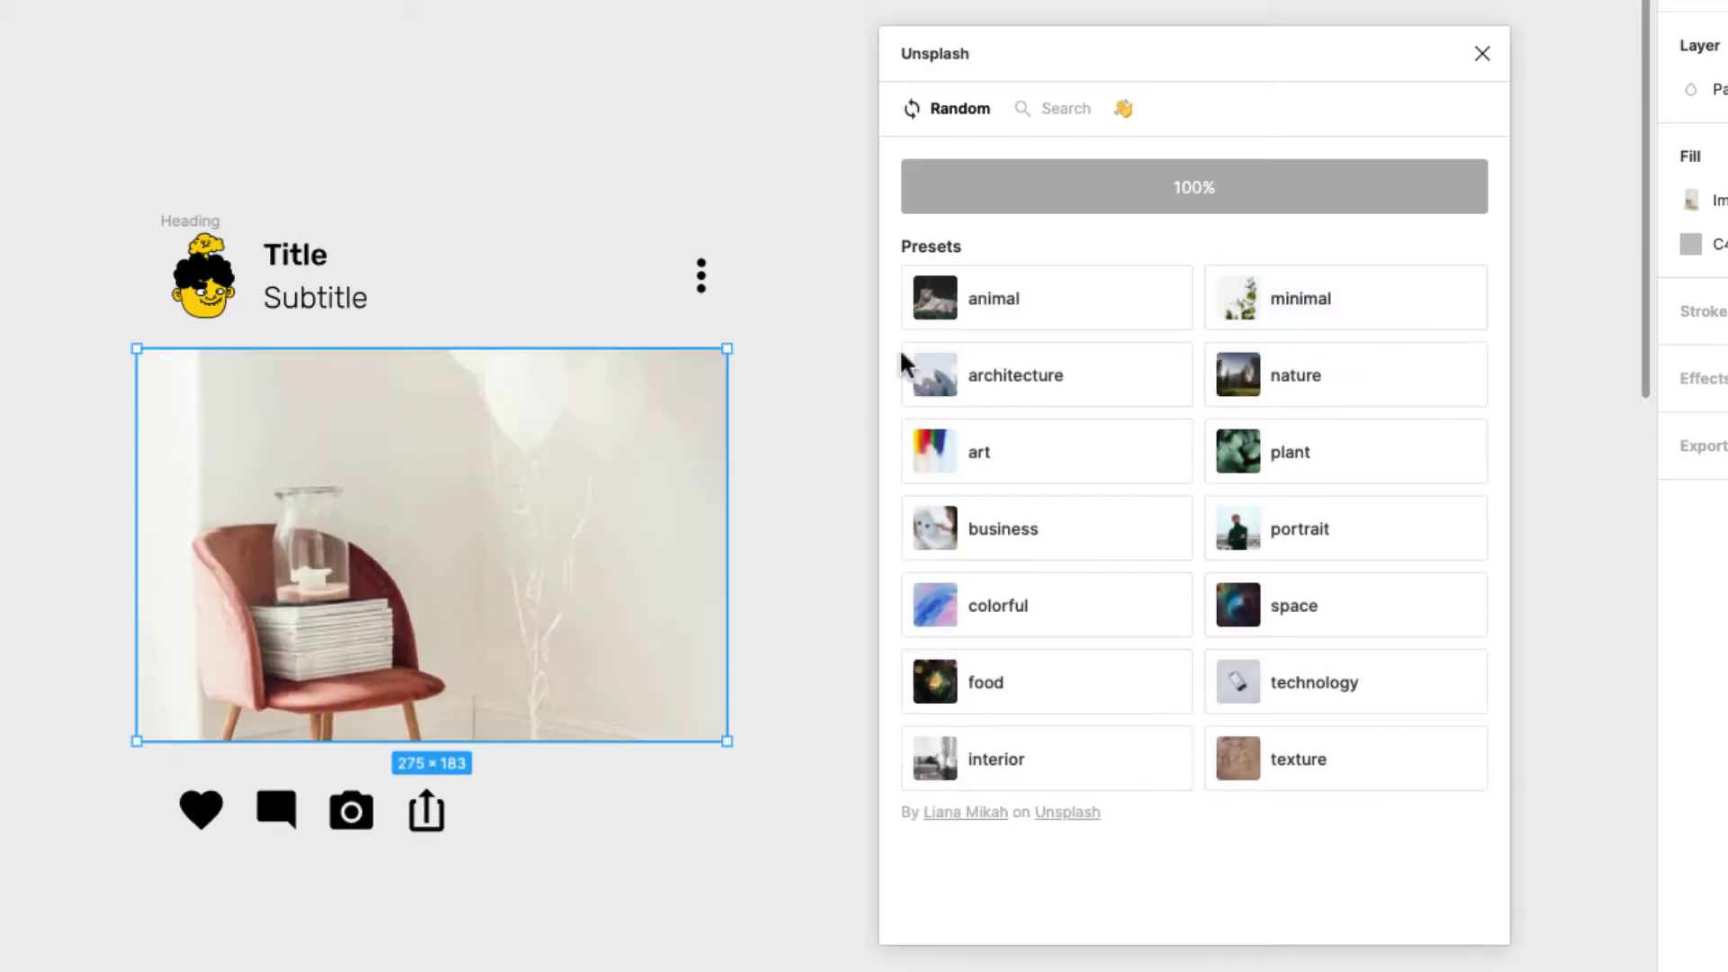
click(804, 386)
click(543, 436)
click(432, 473)
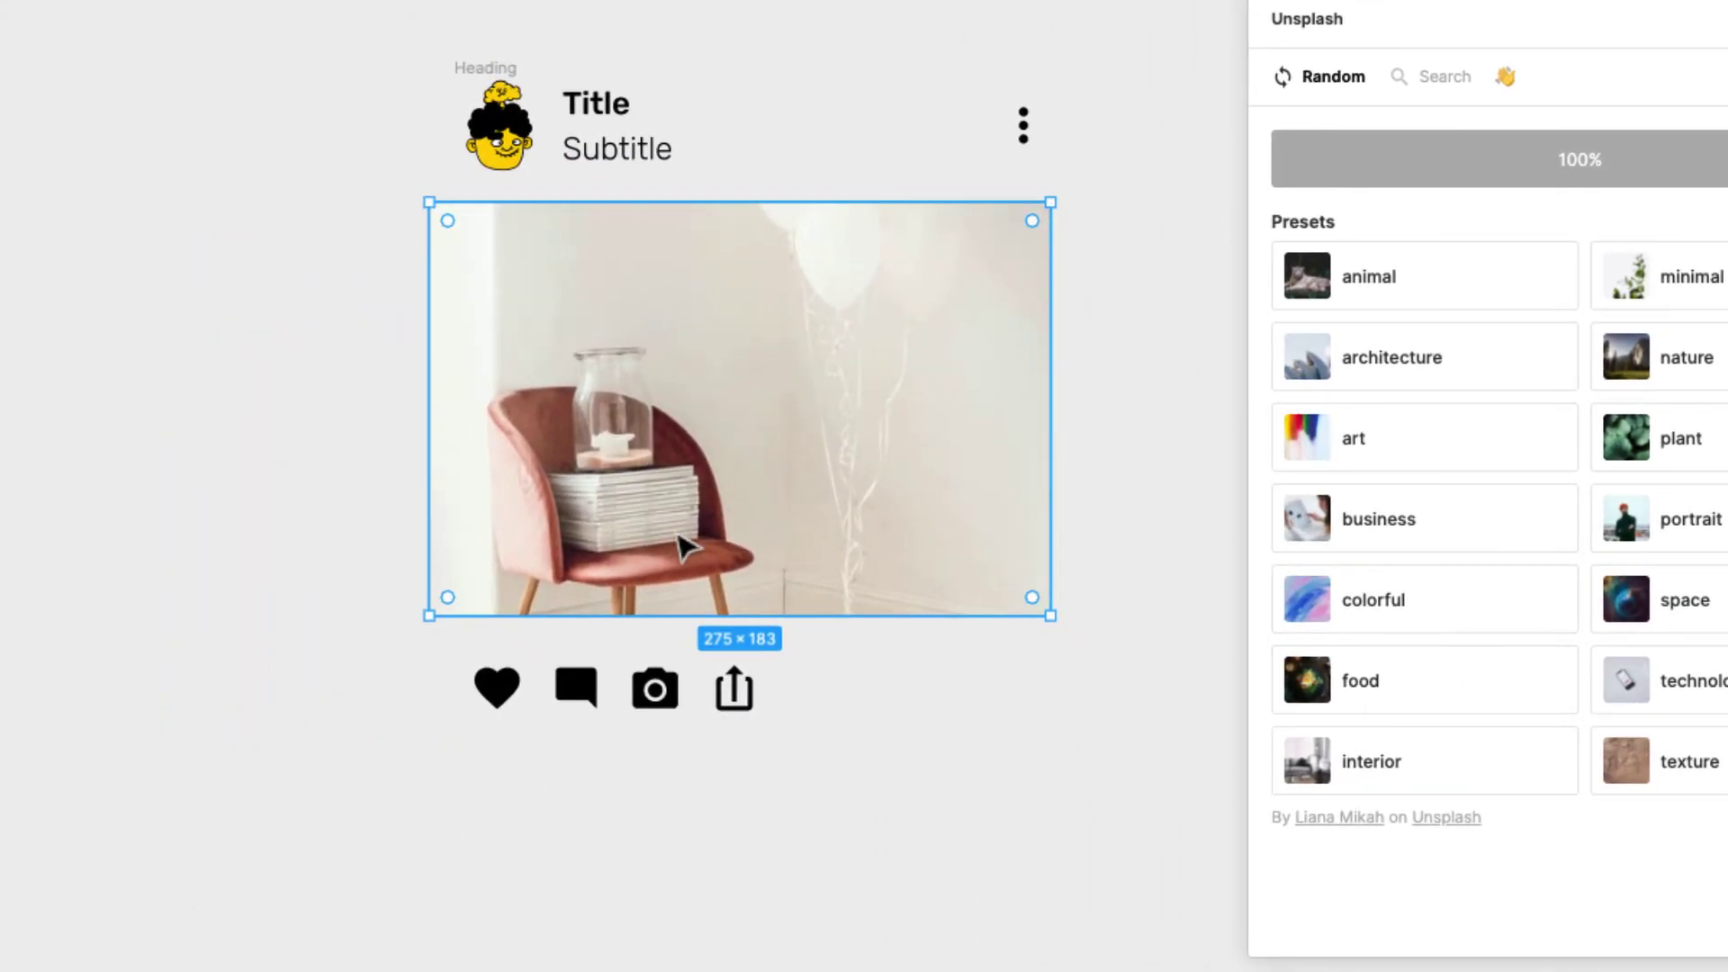
click(576, 829)
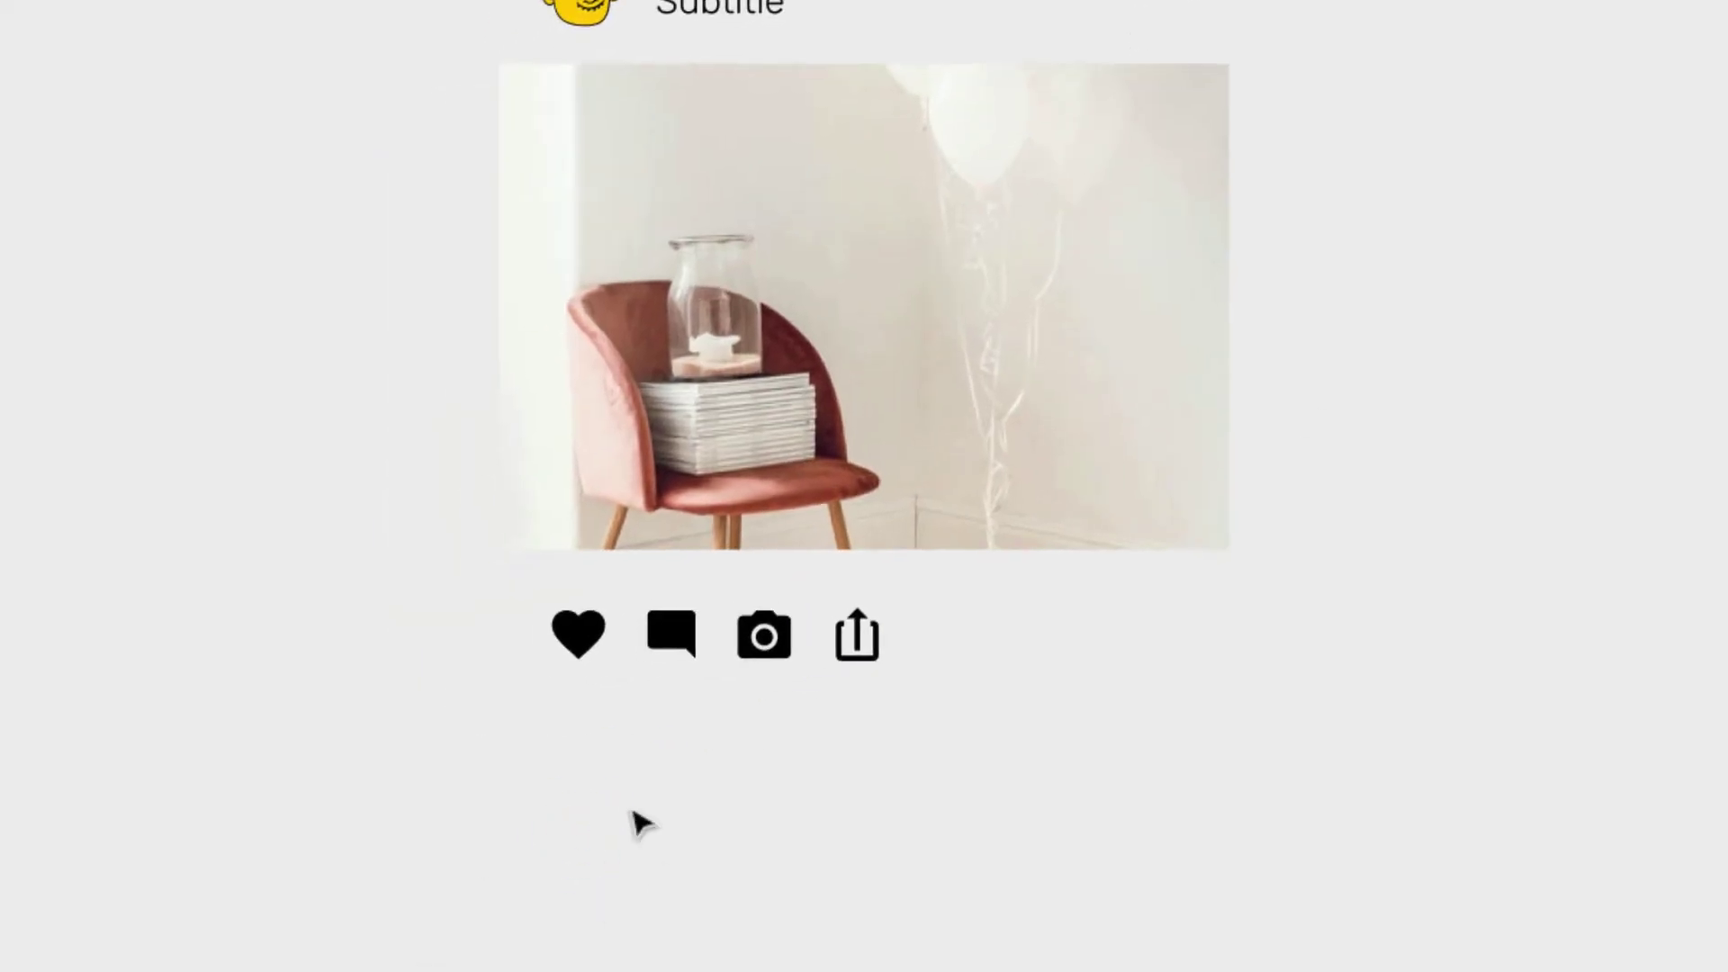
Move the comment, camera and share icons further right in the row
drag(1107, 552, 686, 748)
drag(710, 648, 957, 655)
click(686, 682)
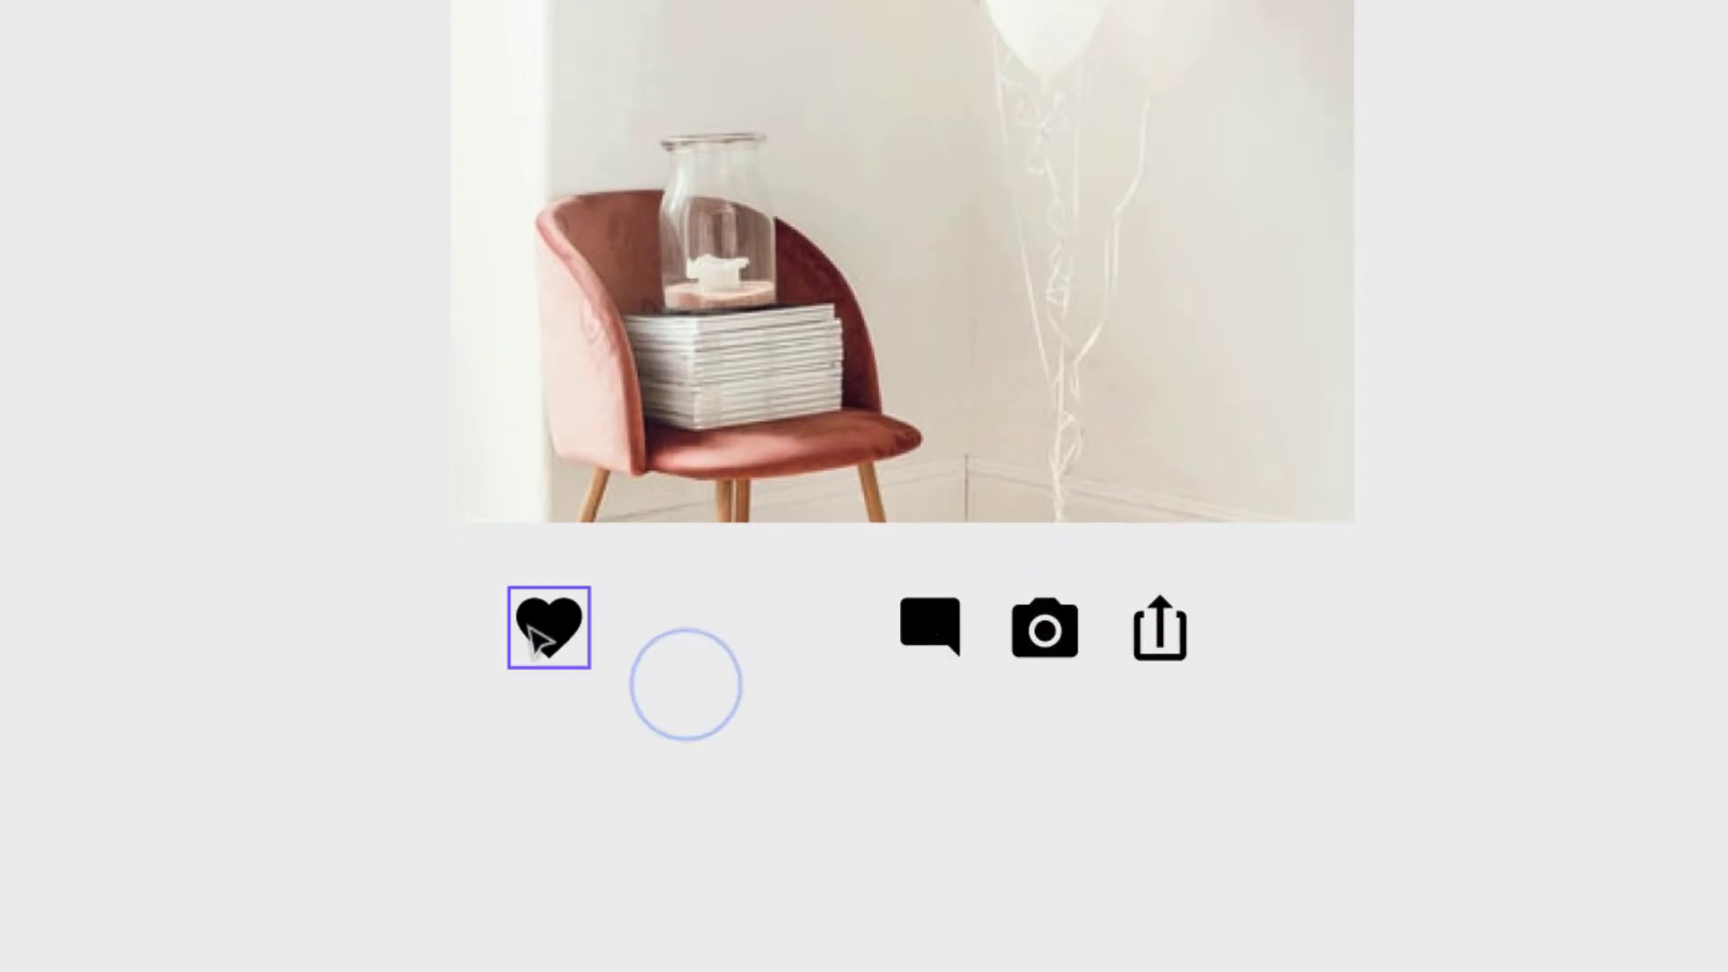
Add a text label '6' just right of the heart icon
click(551, 627)
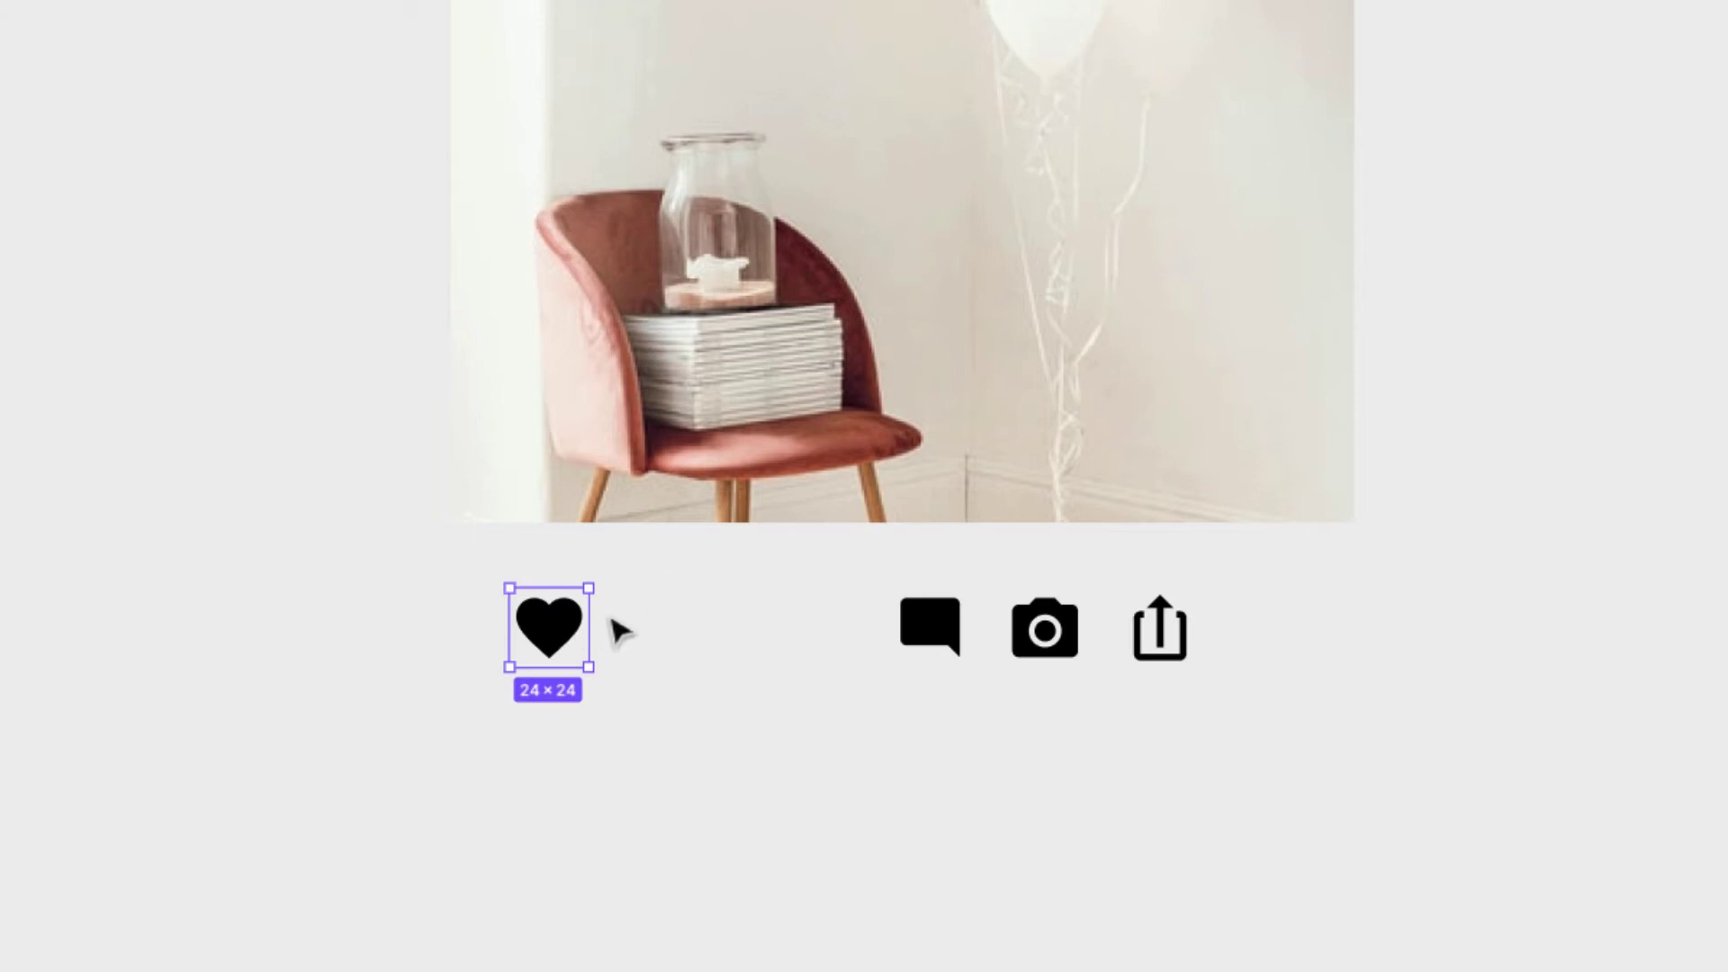
scroll(619, 632, up, 3)
scroll(551, 686, down, 2)
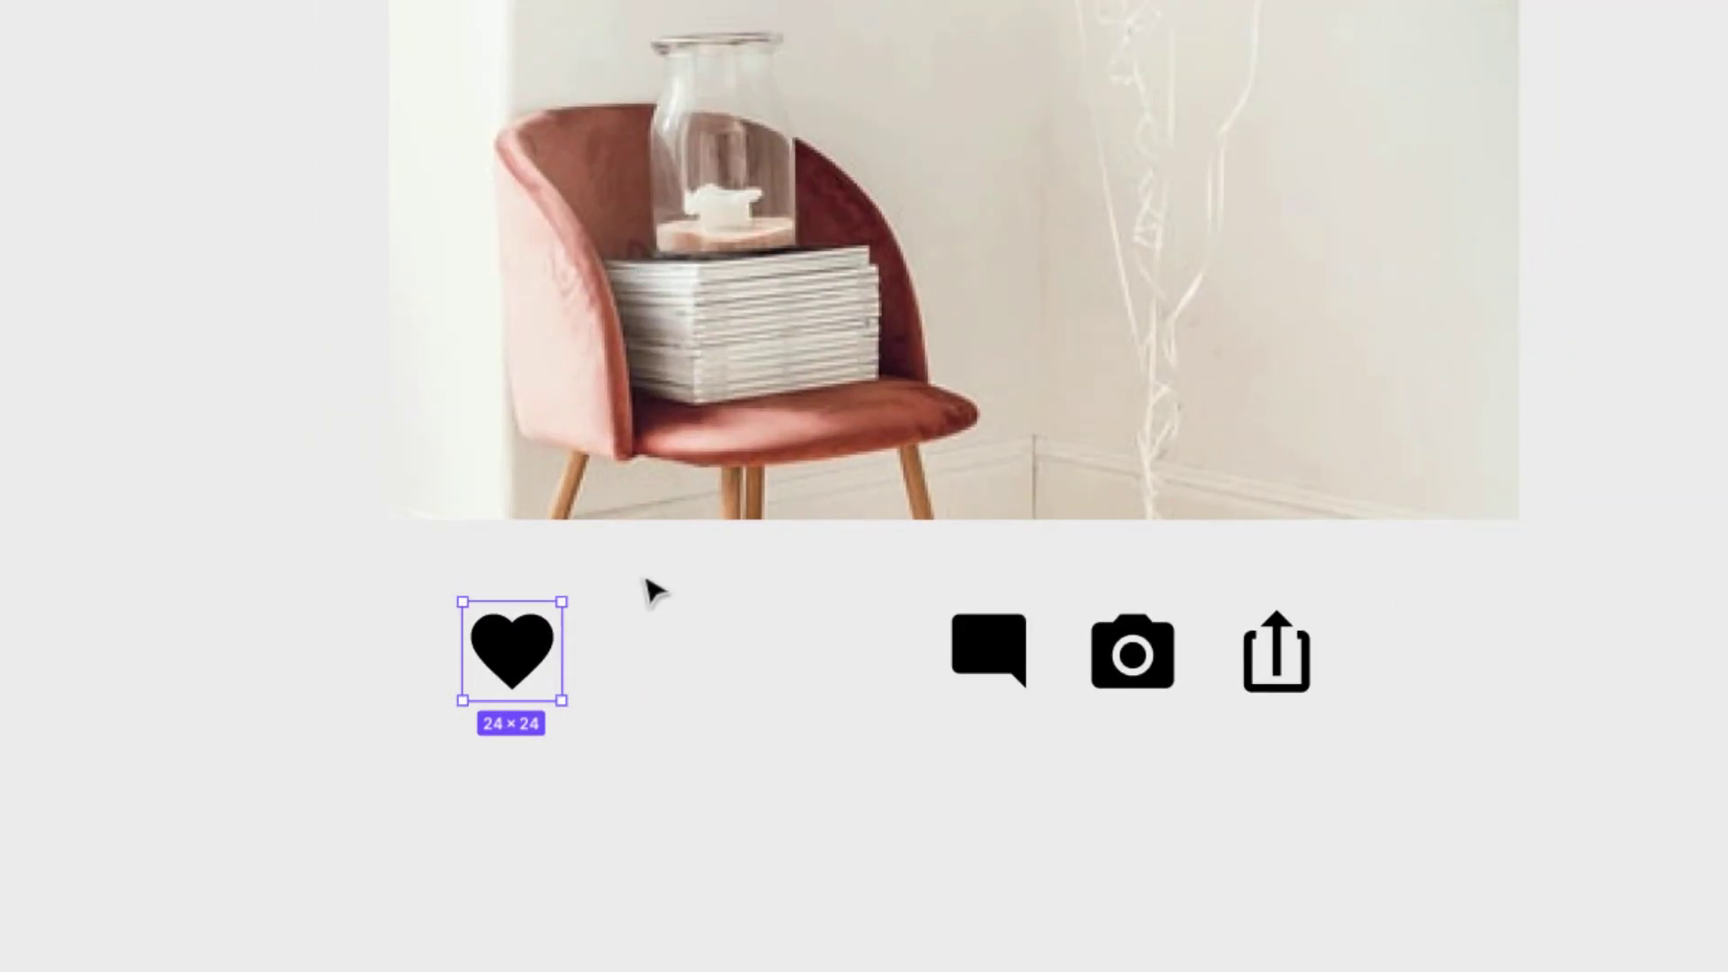
scroll(675, 558, down, 2)
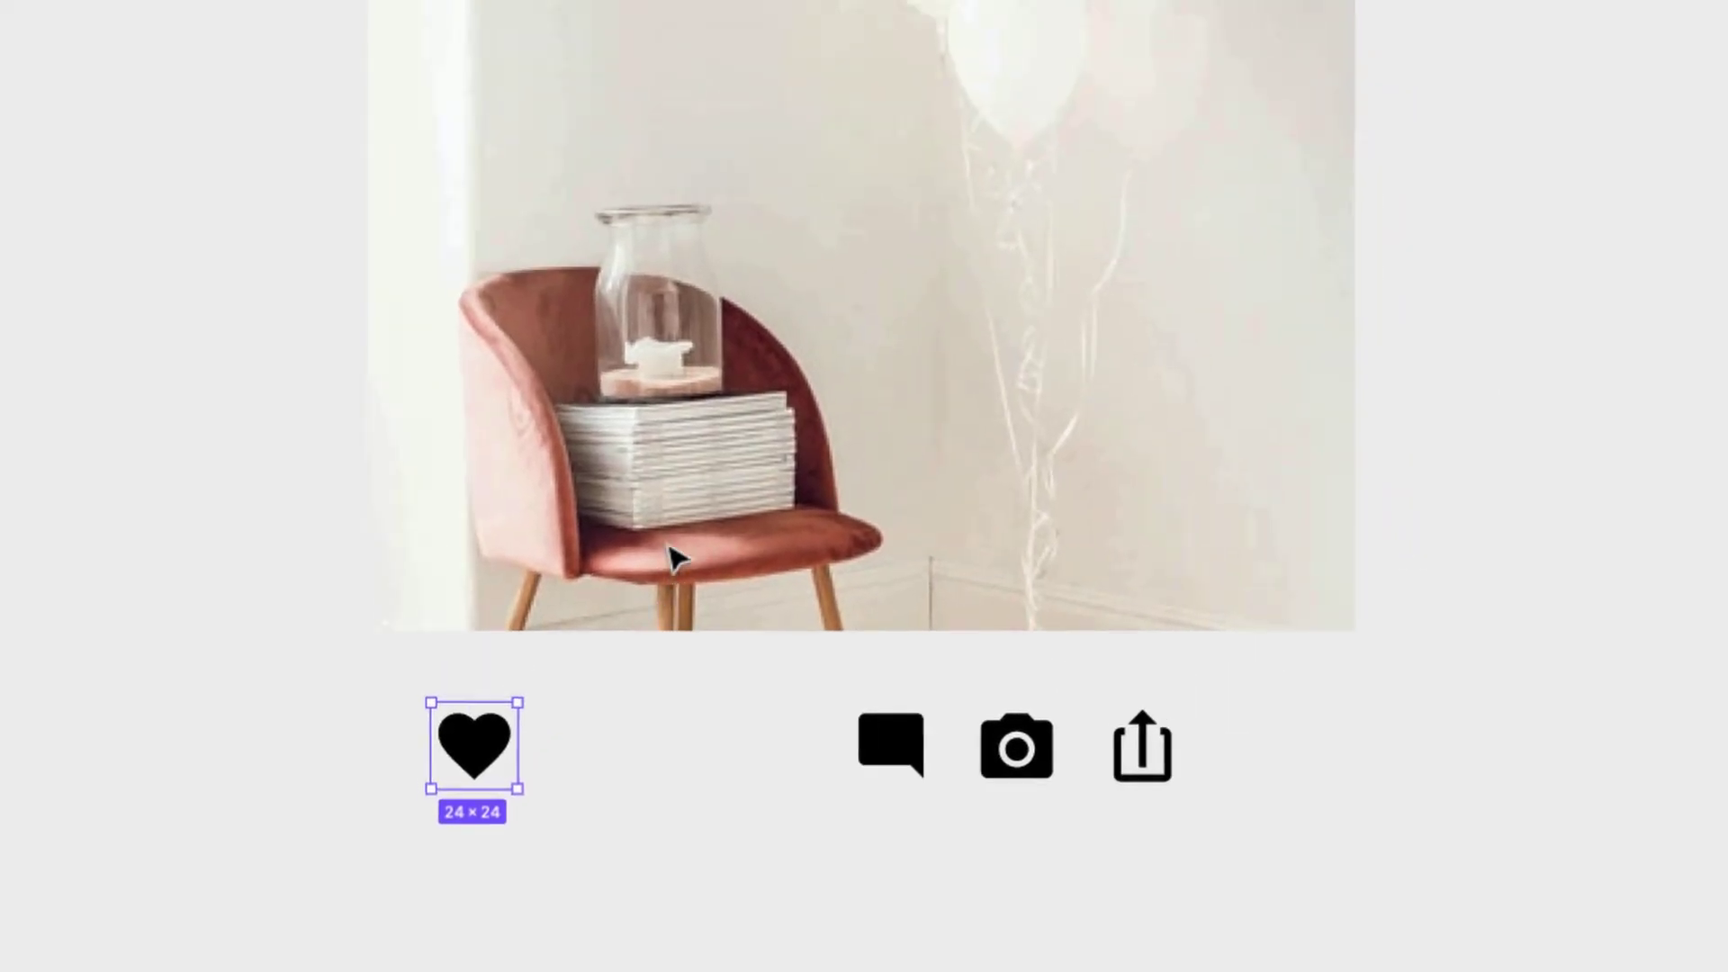
click(560, 740)
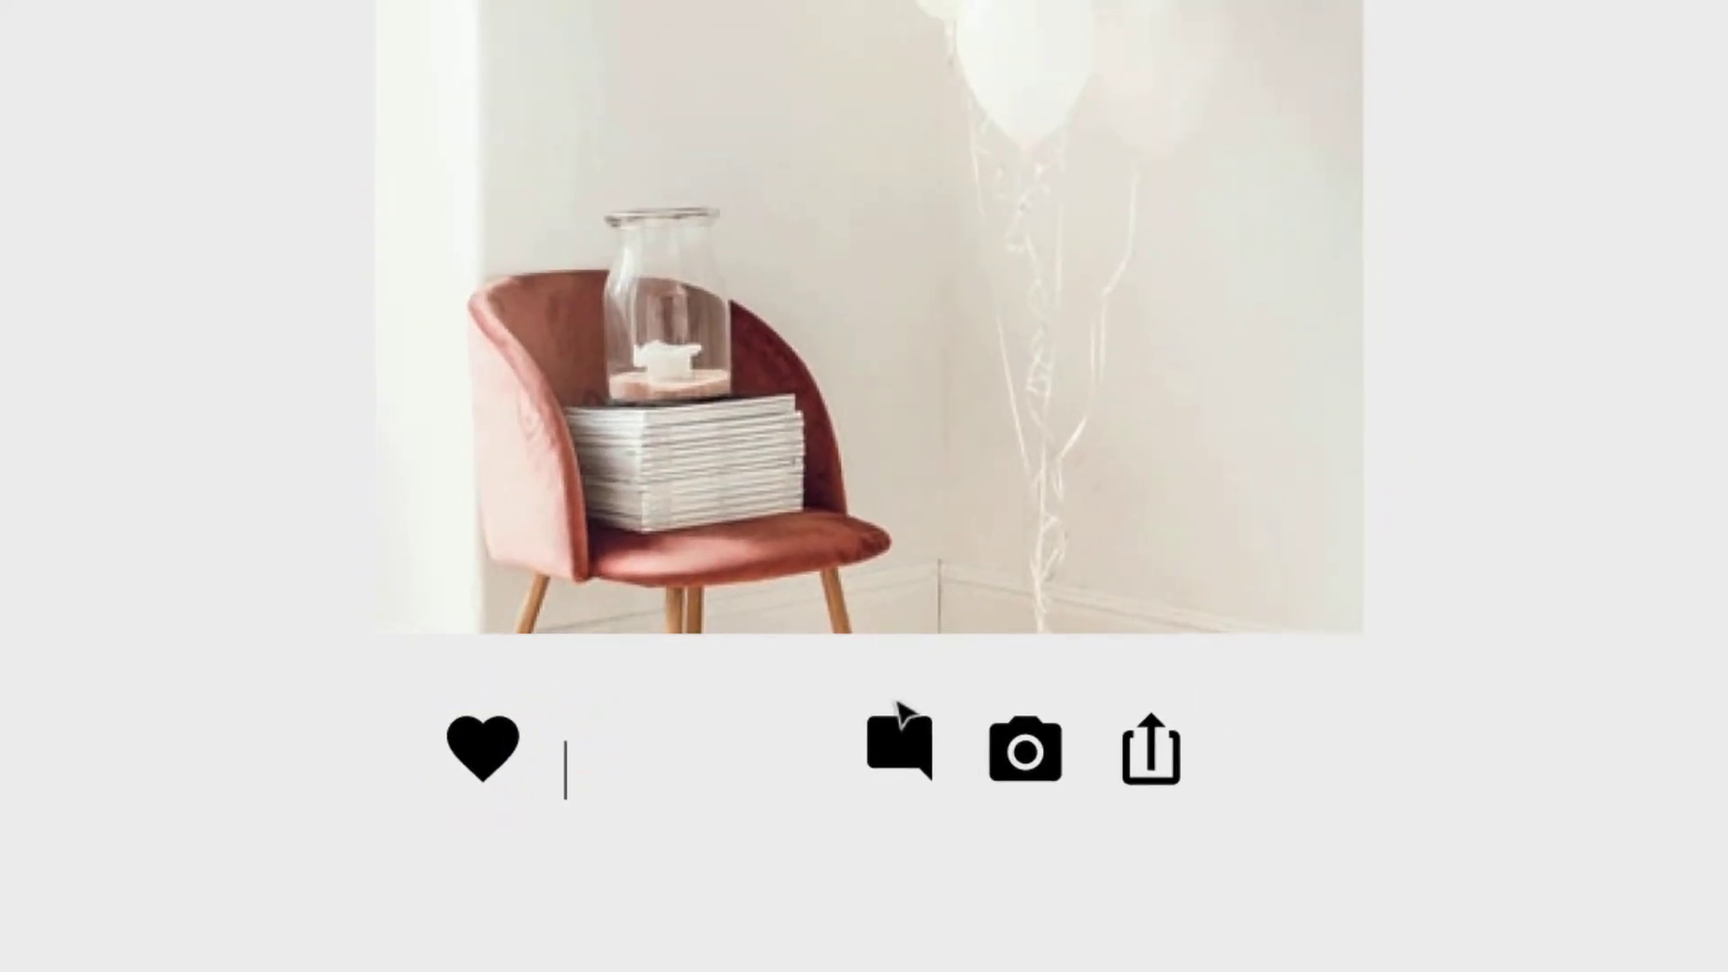
text(6)
key(Escape)
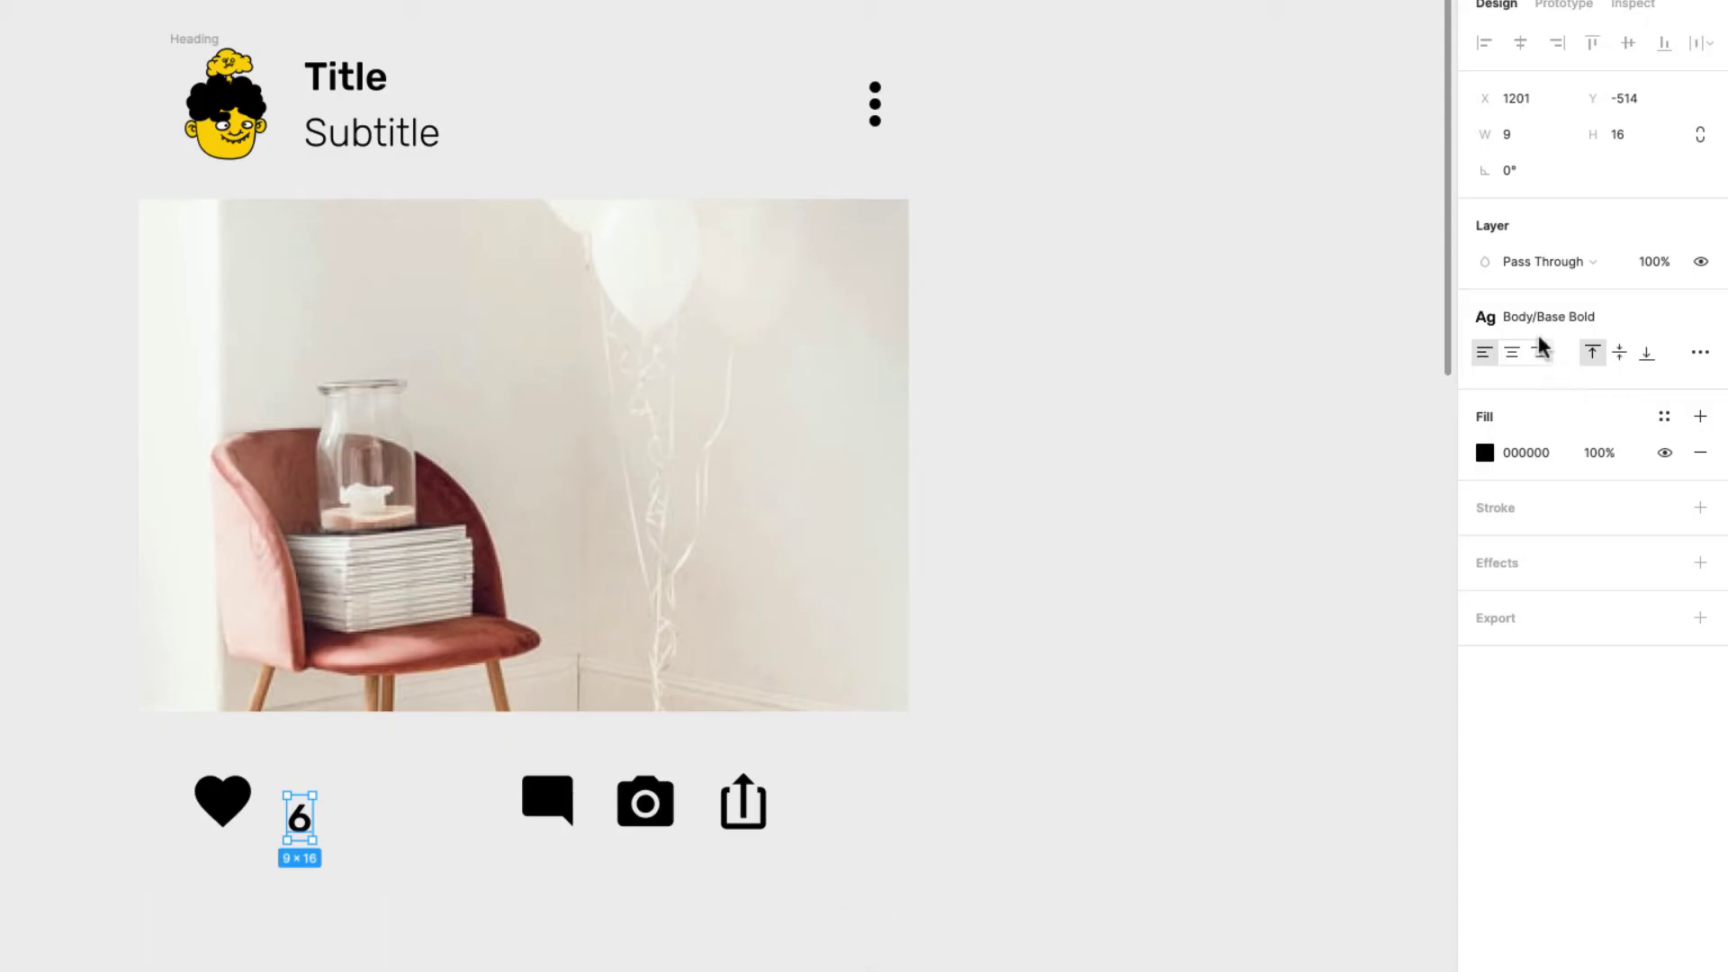
Style the 6 as Body/Base, align it with the heart, and wrap both in auto layout
click(1547, 319)
click(1574, 559)
click(1574, 559)
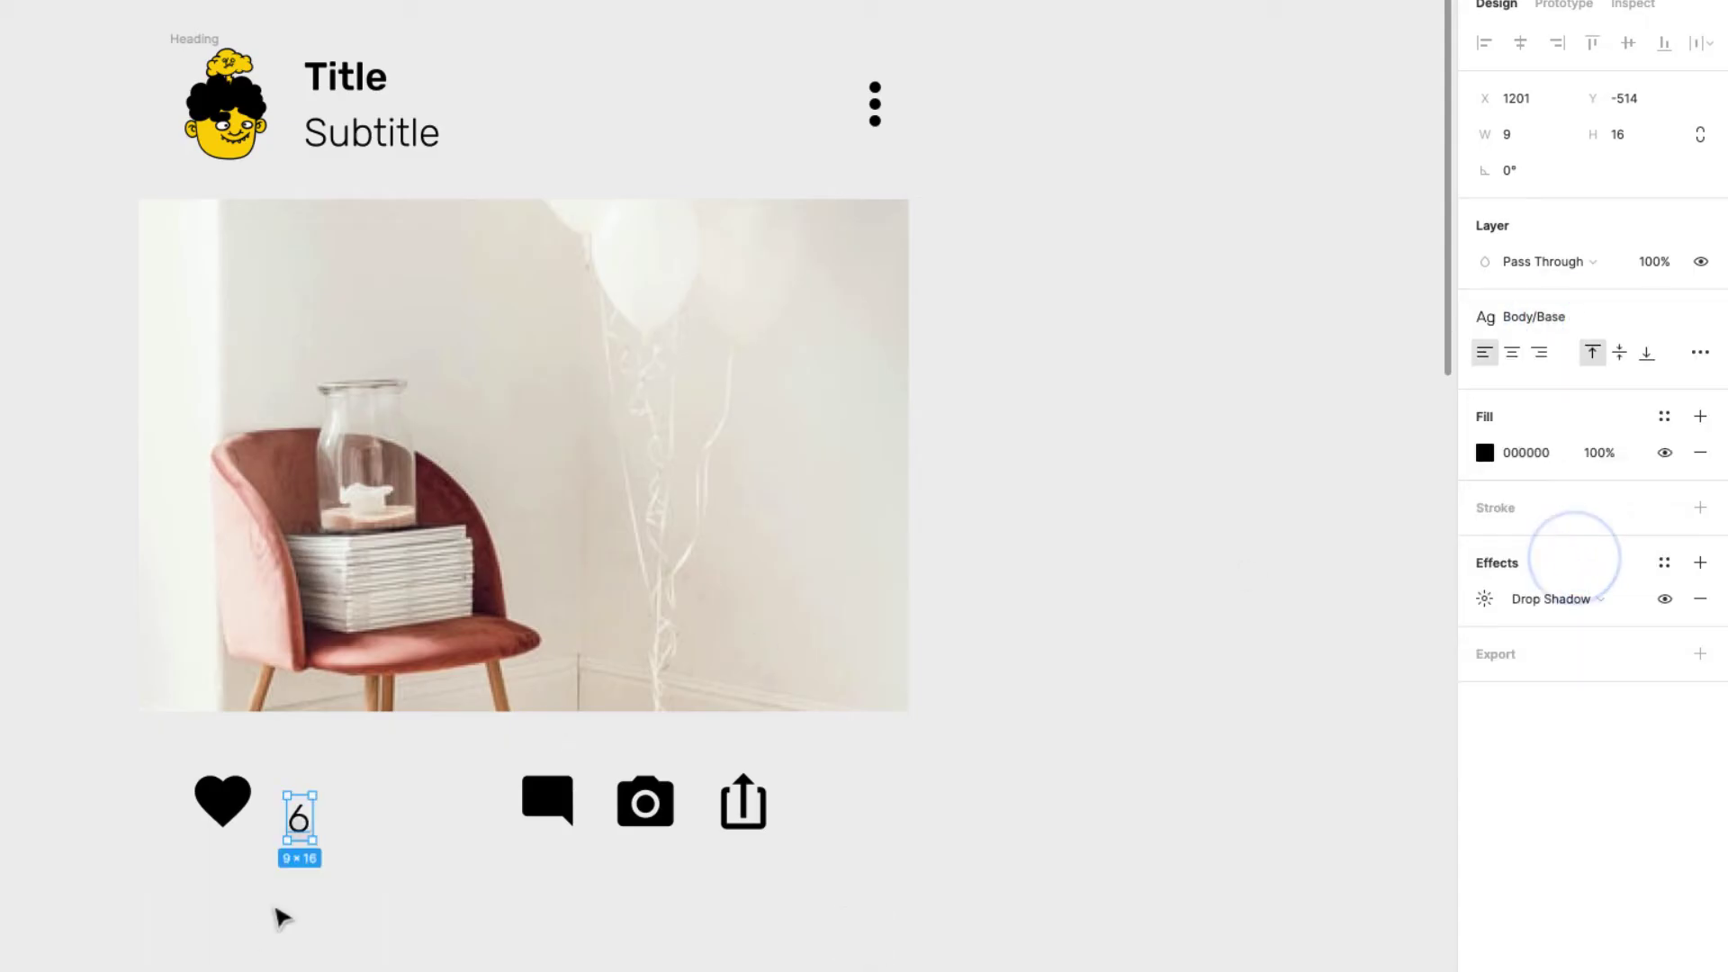
drag(301, 833, 293, 819)
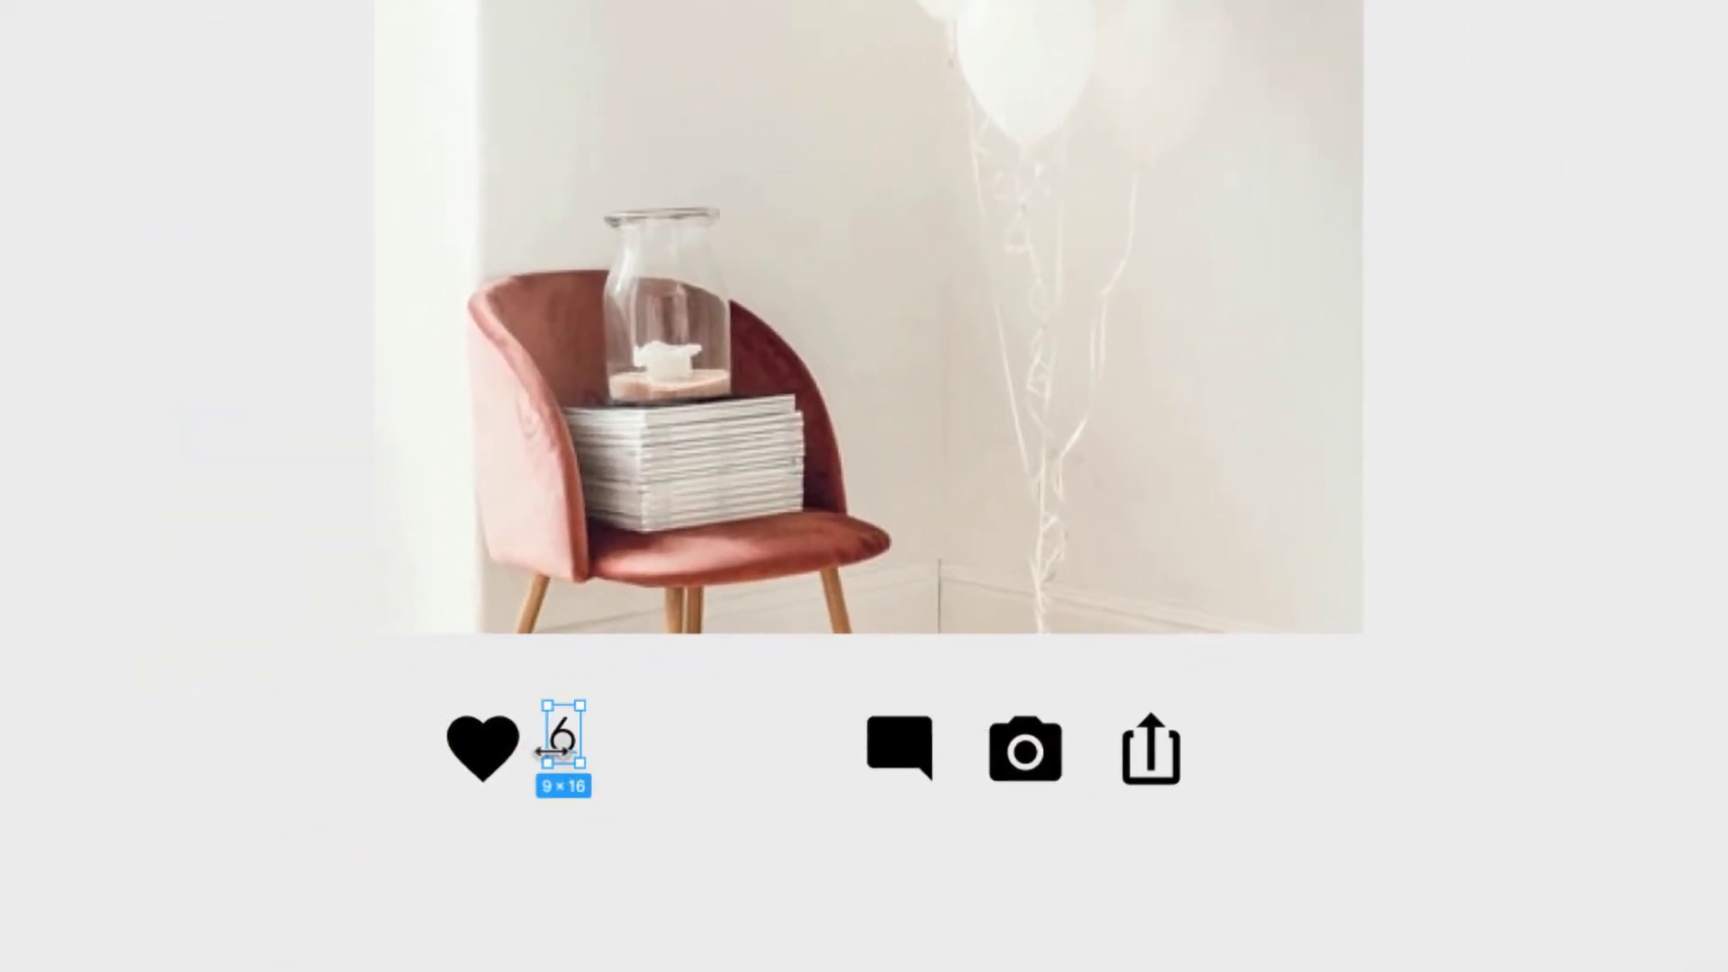
shift+click(492, 746)
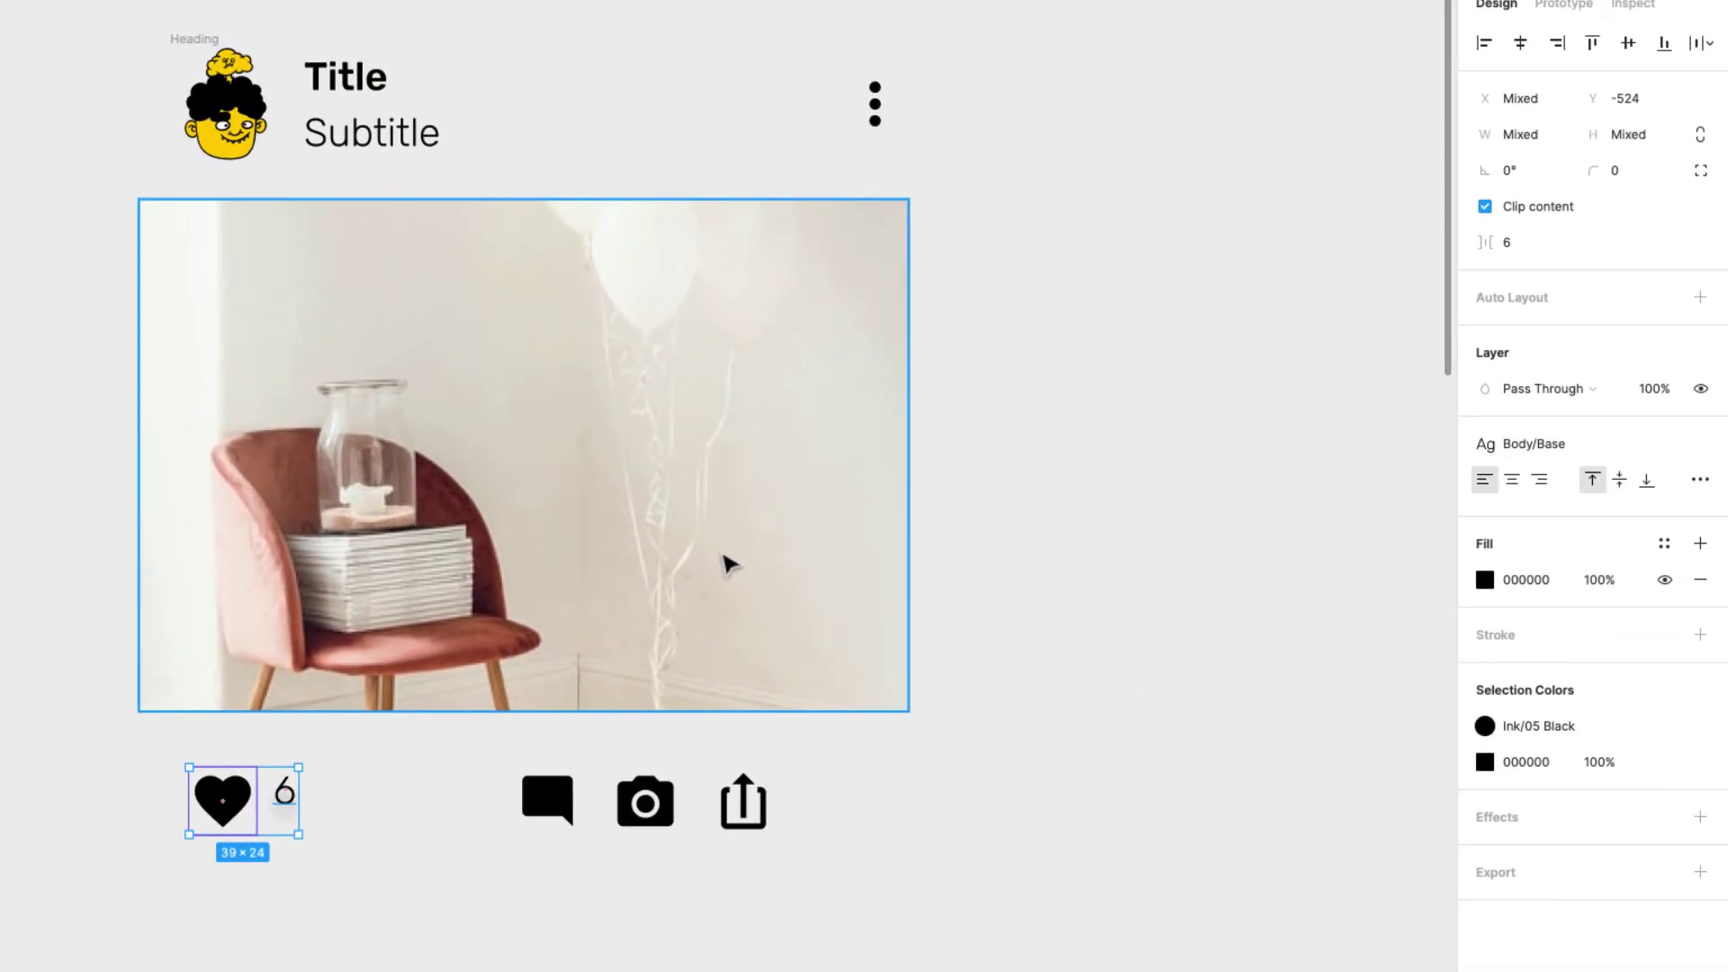
key(shift+a)
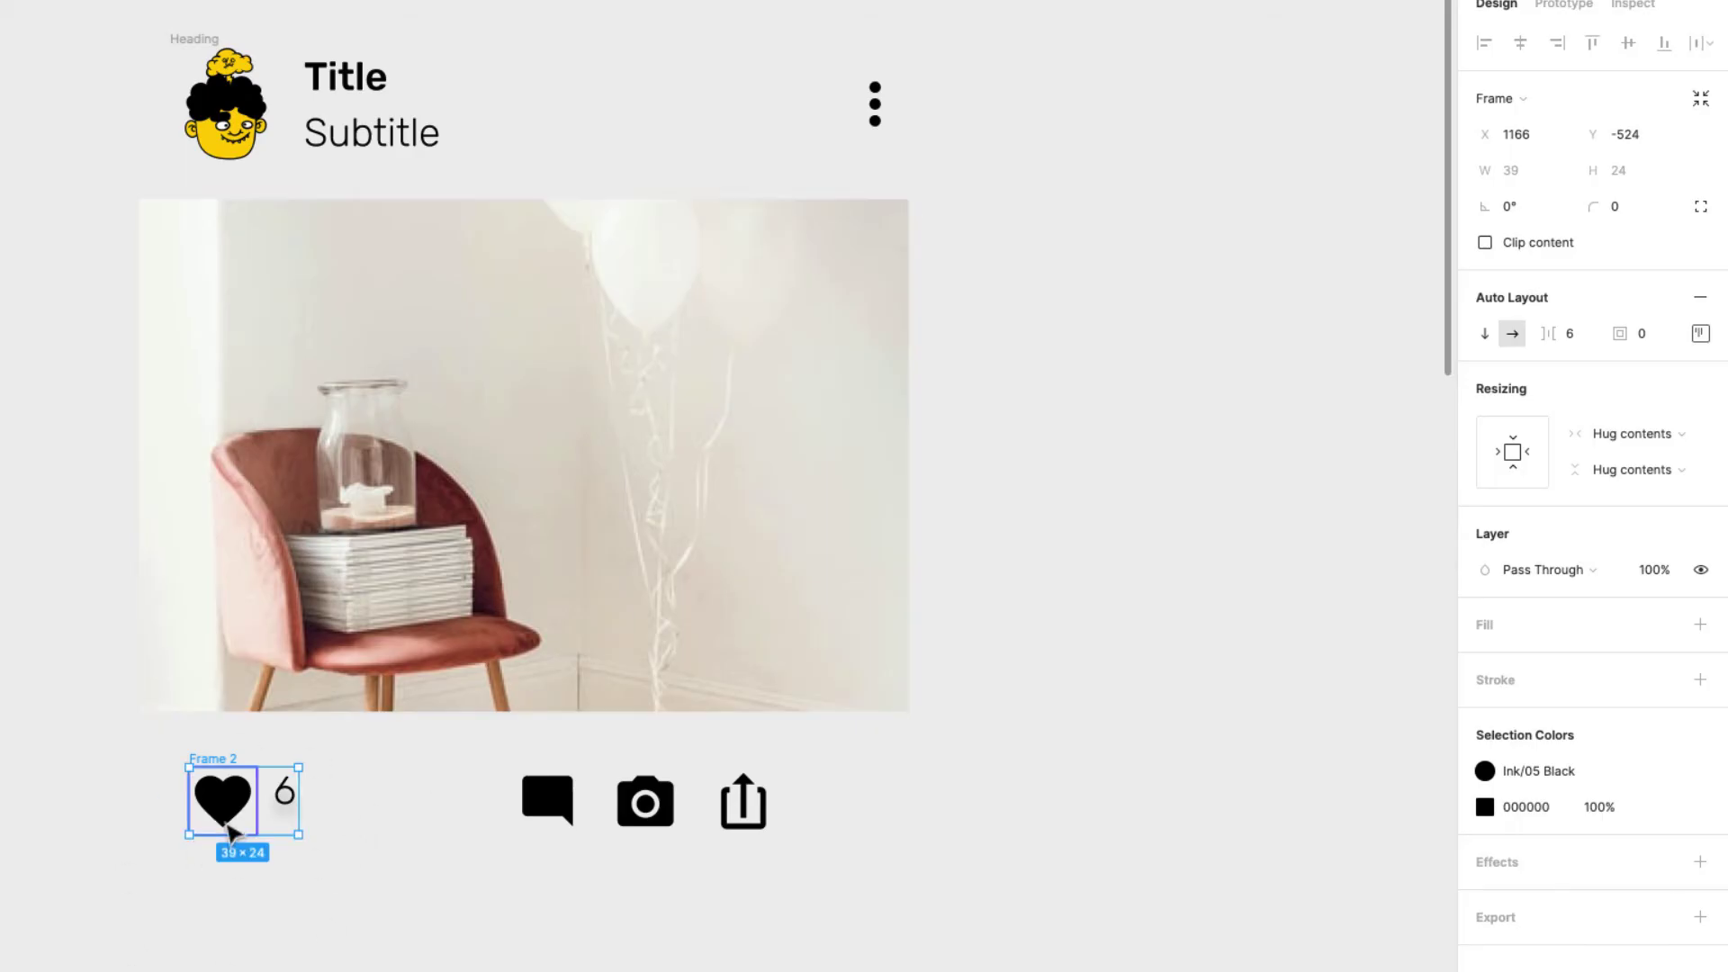
Set the spacing between the heart and 6 to 8, then to 4
text(8)
key(Return)
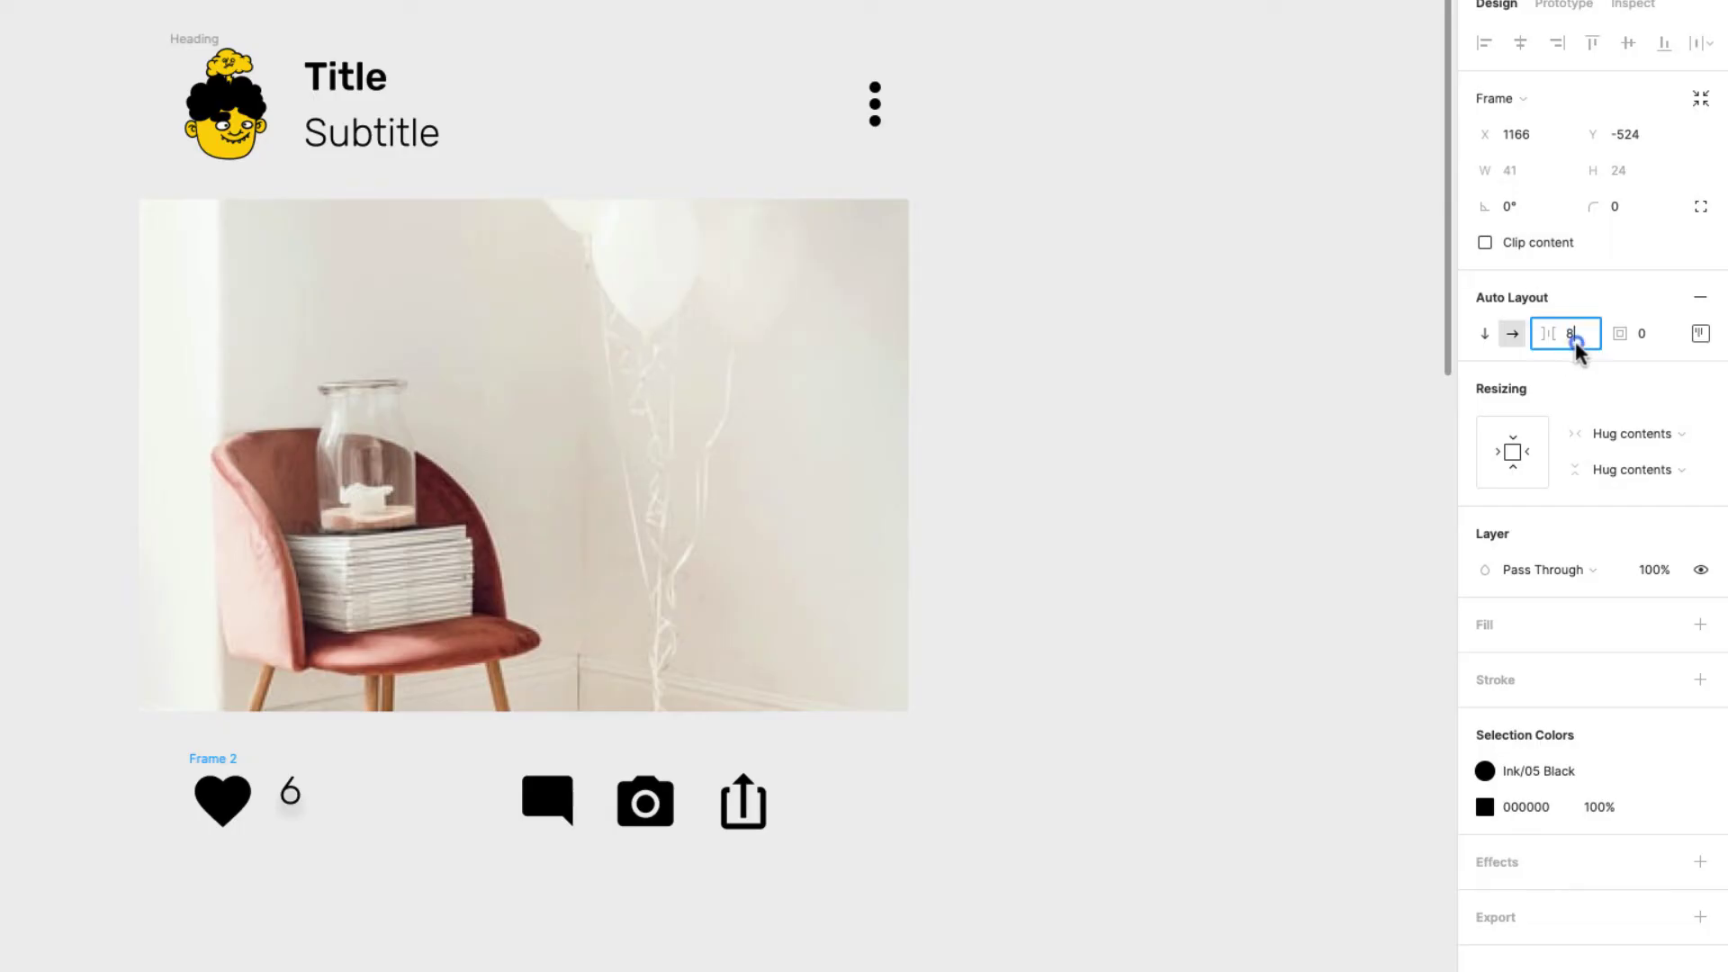
click(1577, 345)
text(4)
key(Return)
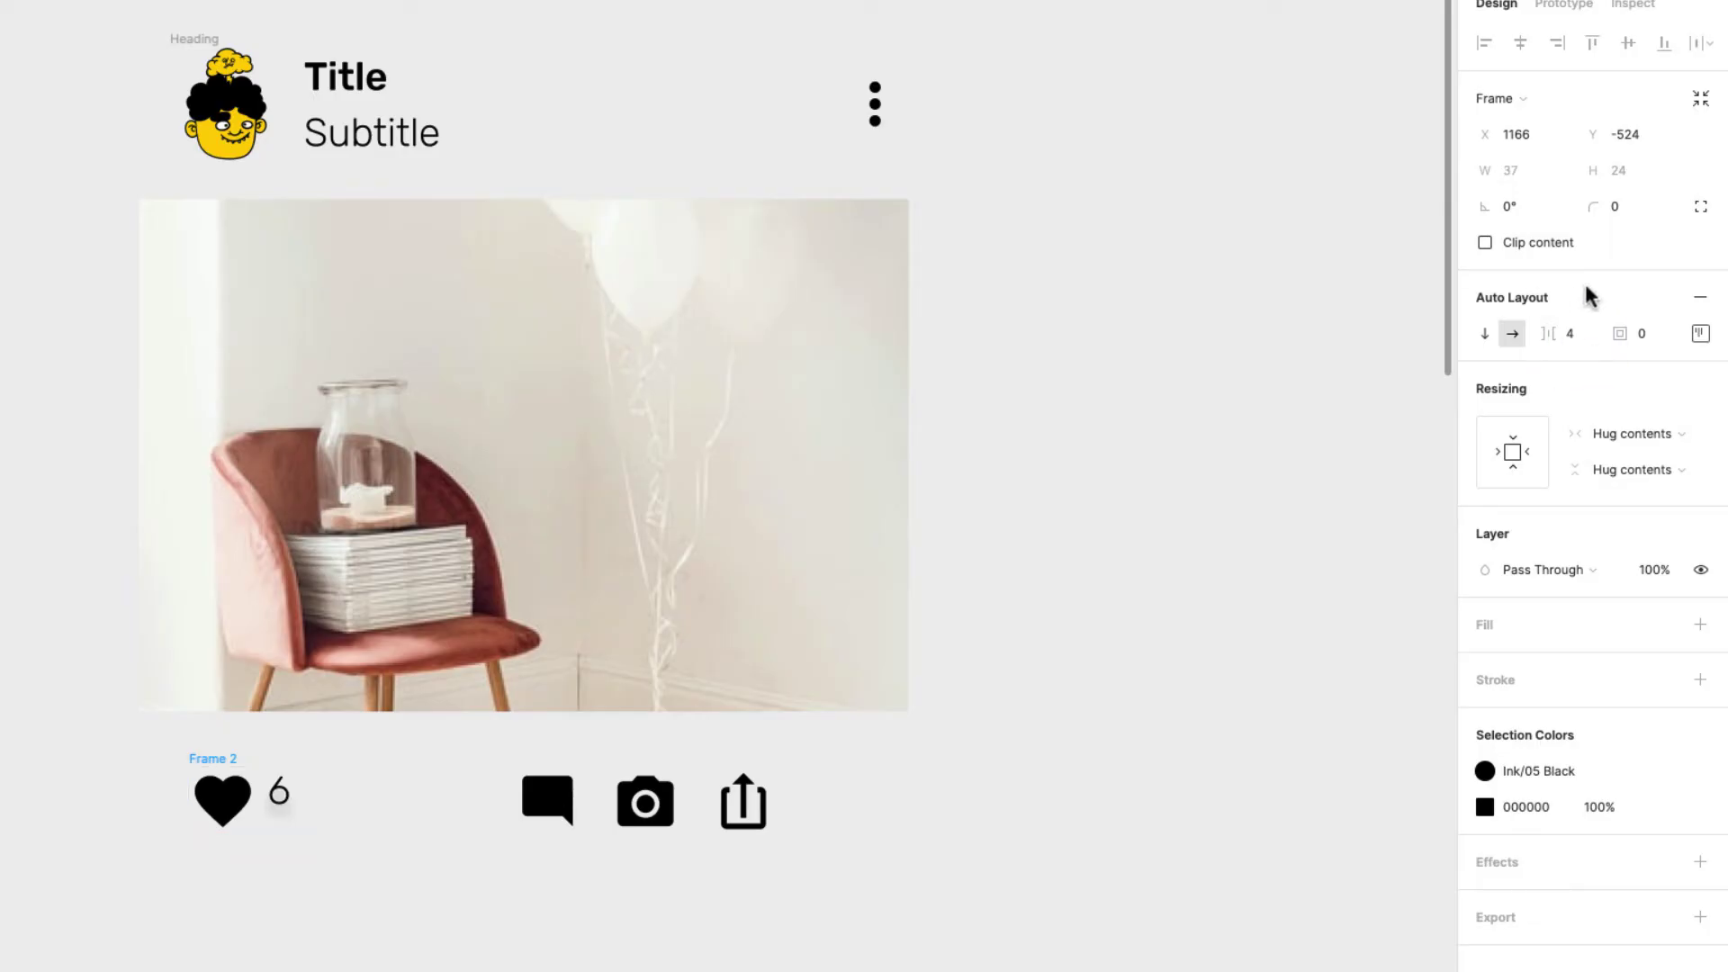
Centre the heart and 6 vertically, then duplicate the frame to the right
click(1702, 341)
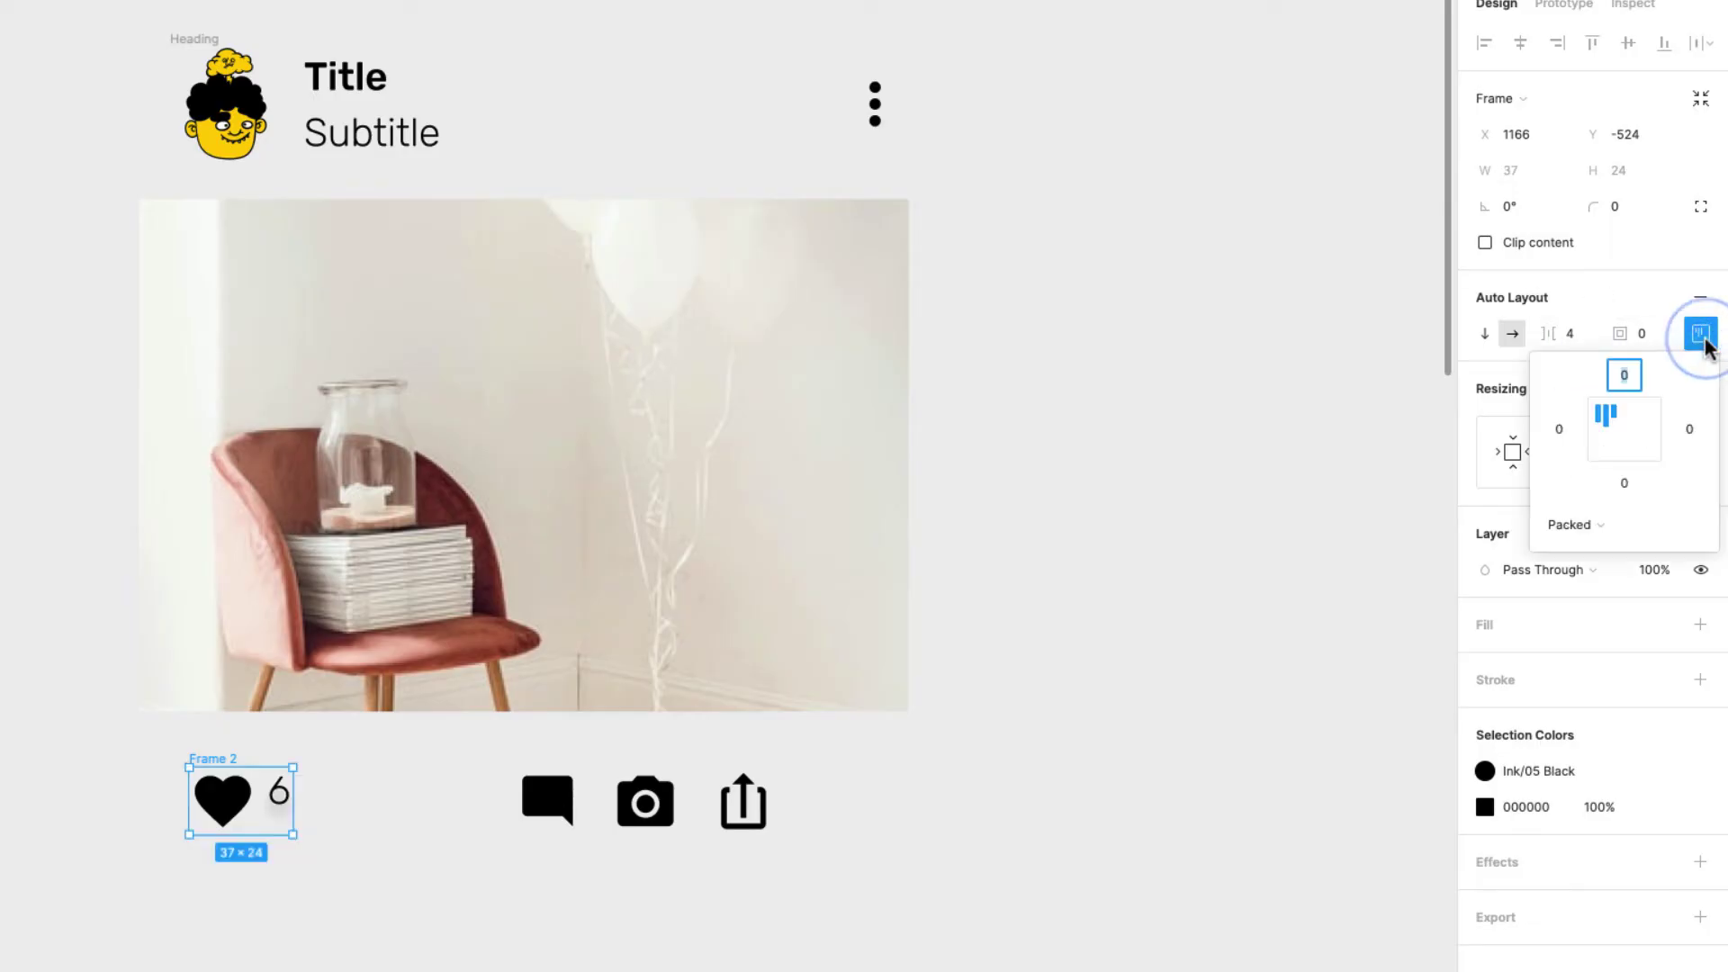
click(1609, 432)
scroll(282, 829, up, 5)
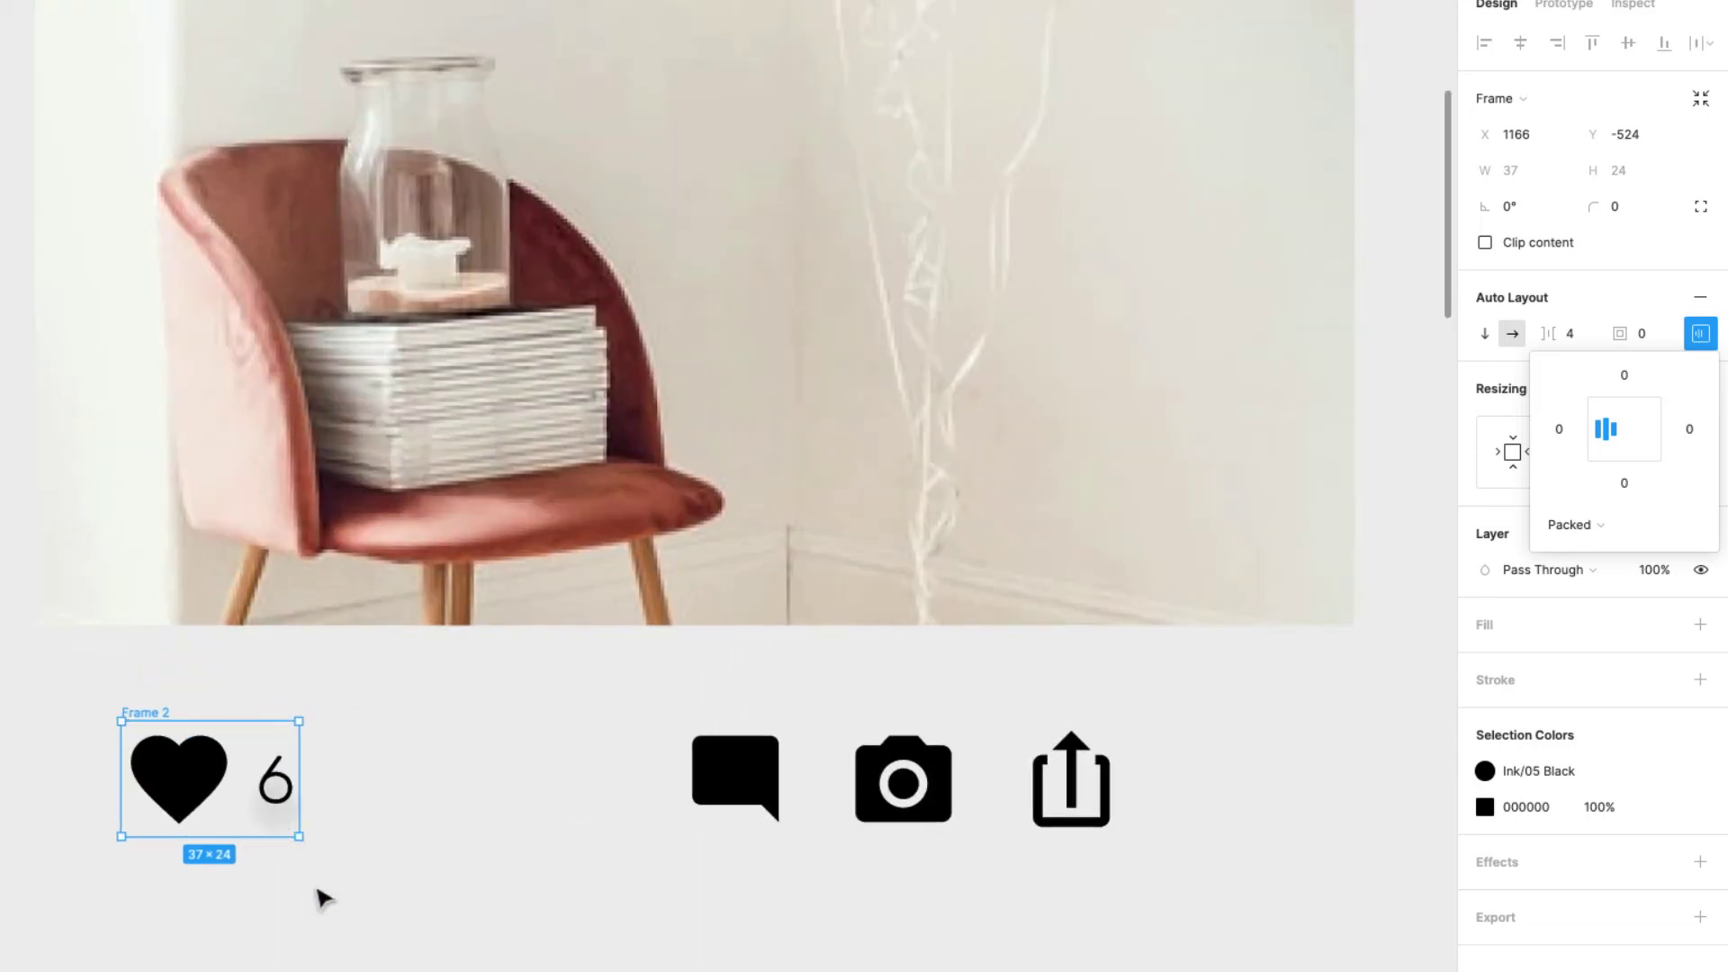
click(386, 837)
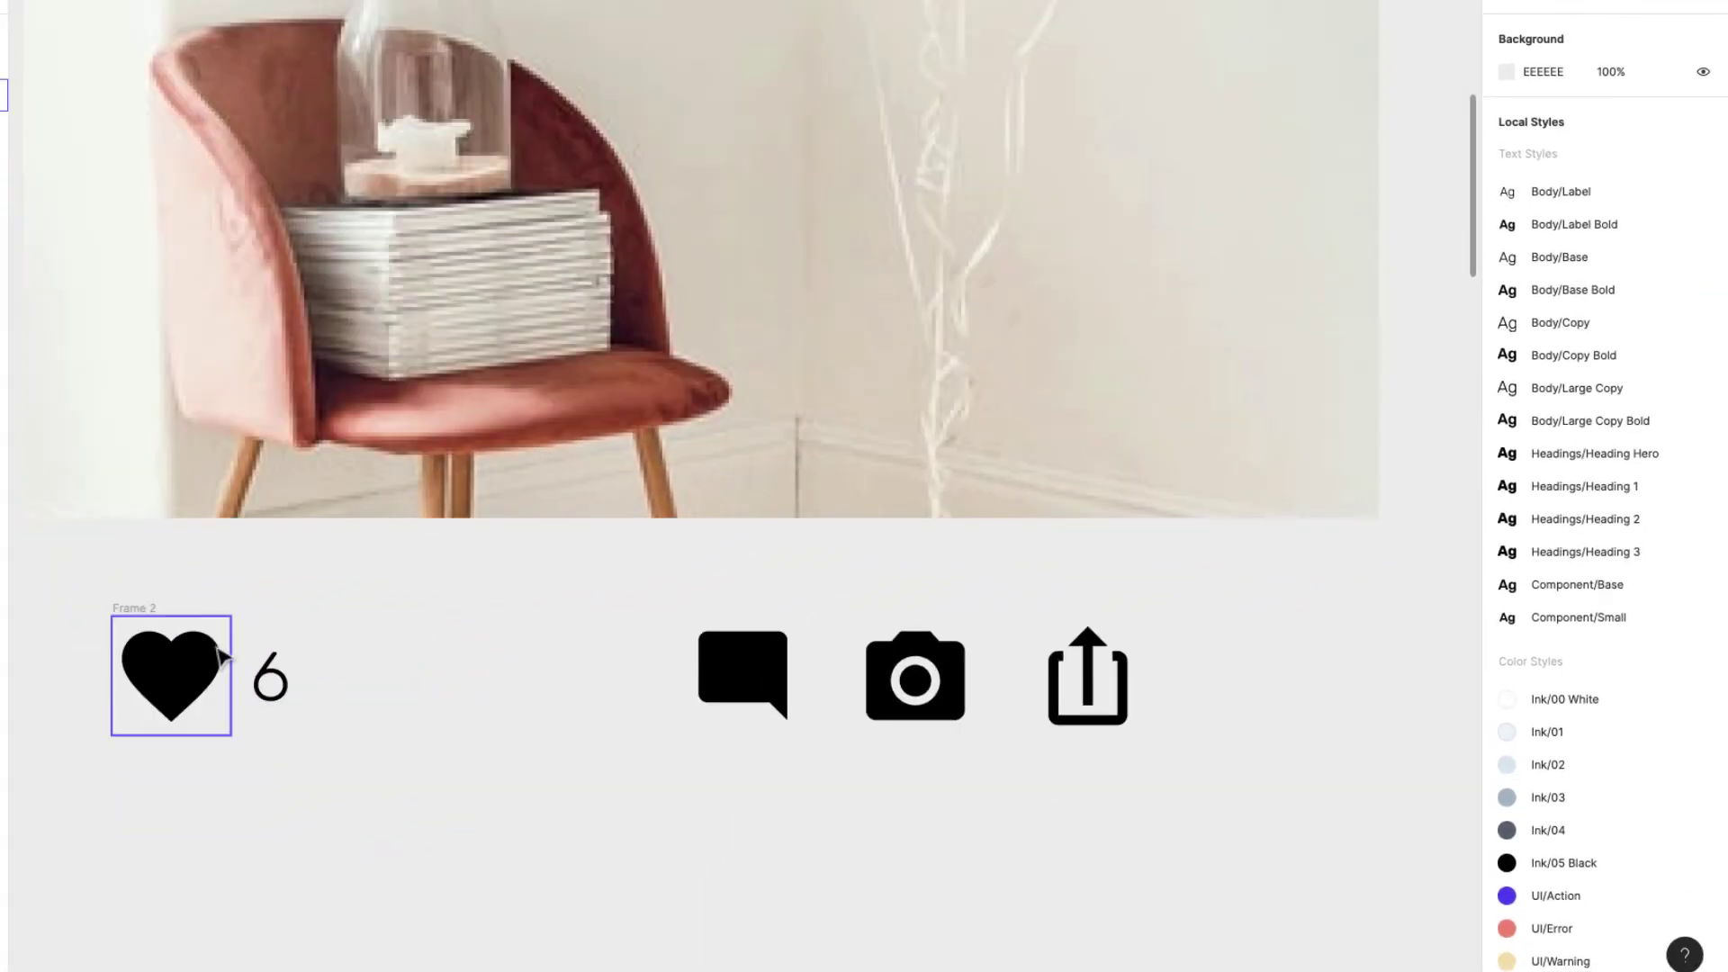
click(140, 610)
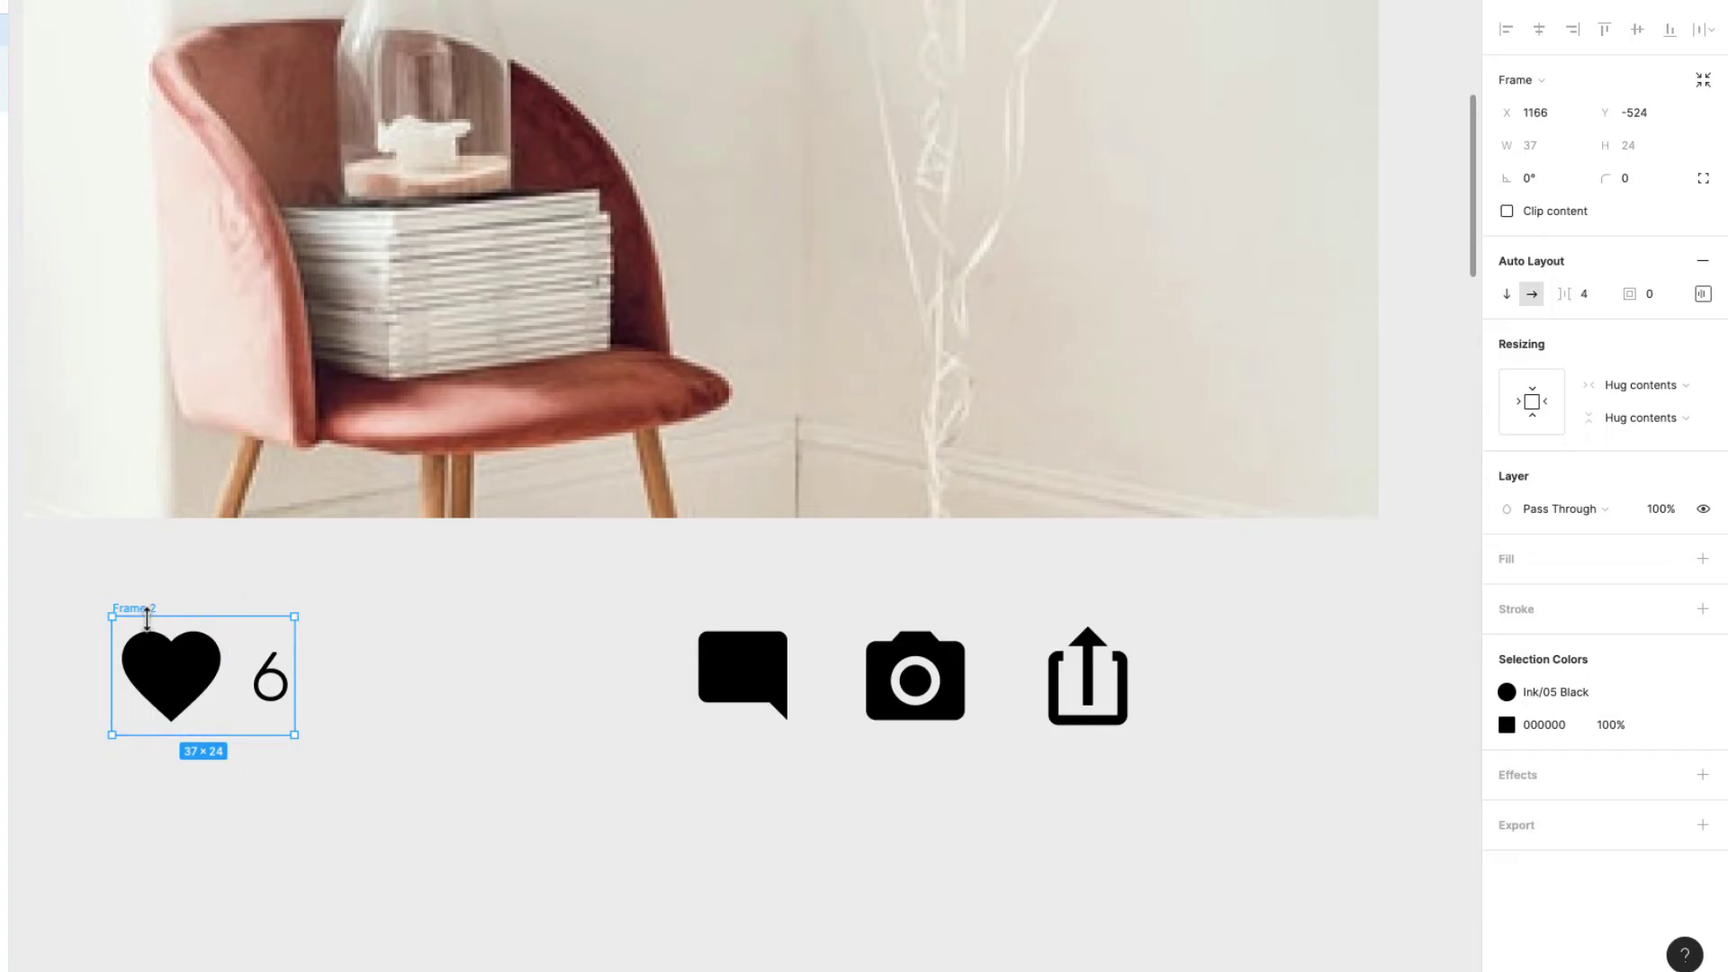
drag(146, 614, 437, 598)
Copy the comment icon into the duplicated frame and delete the original comment icon
click(768, 675)
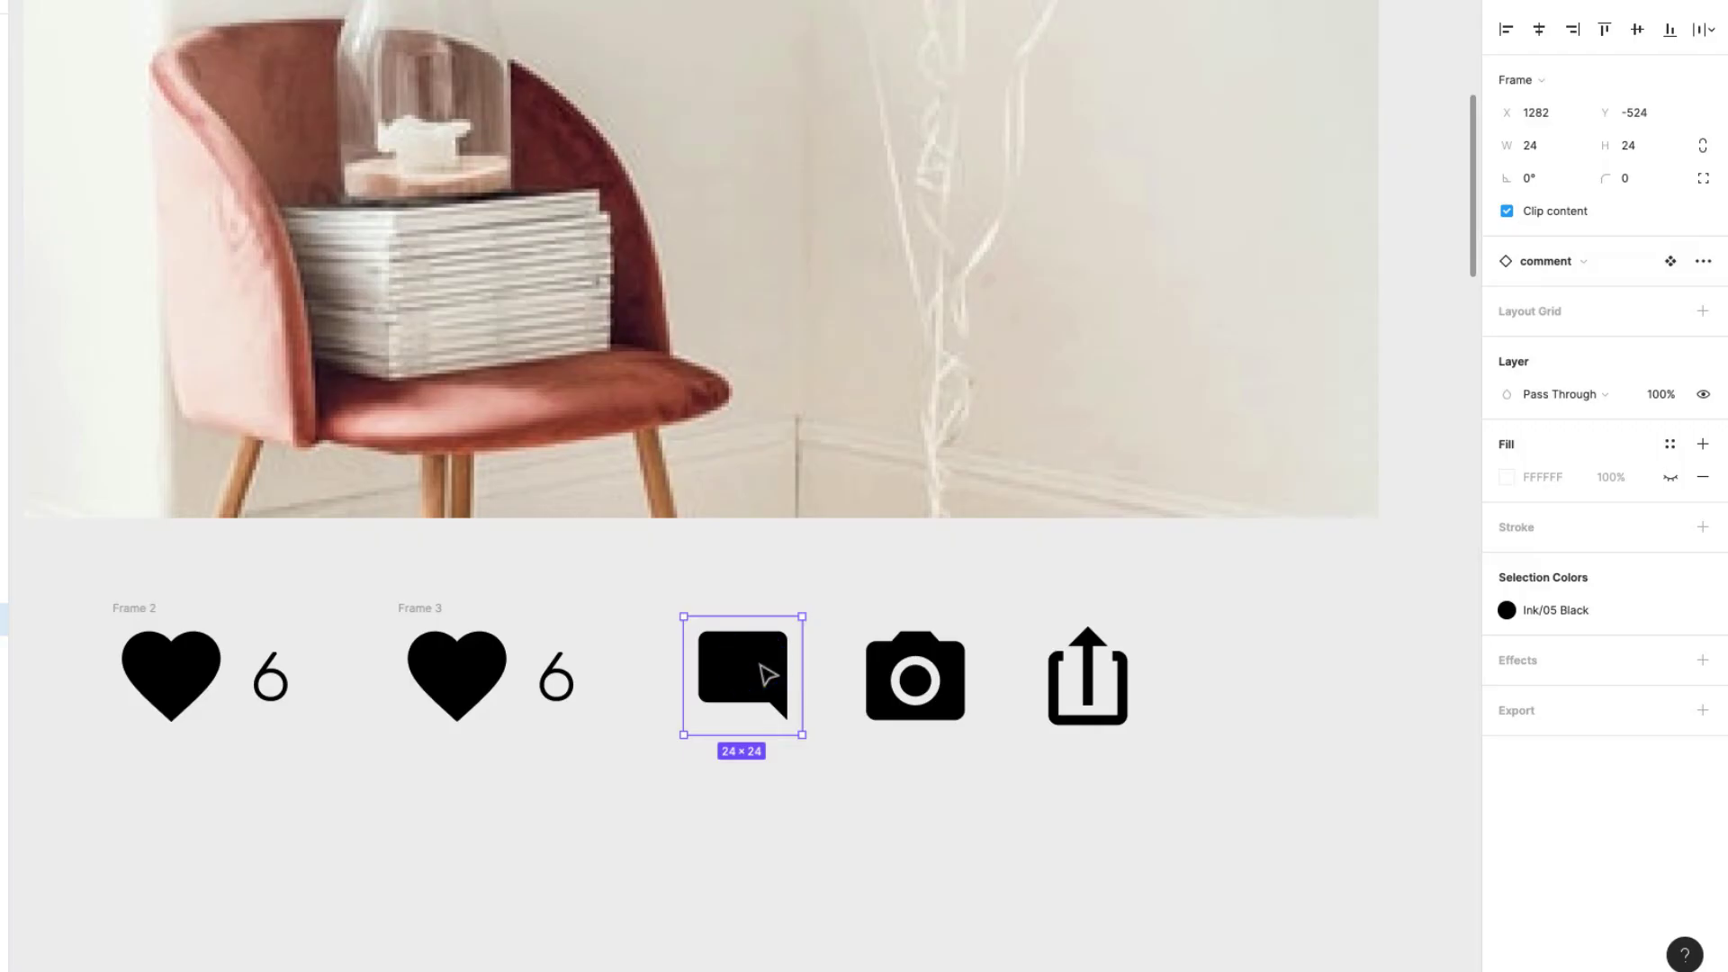
key(super+c)
click(462, 680)
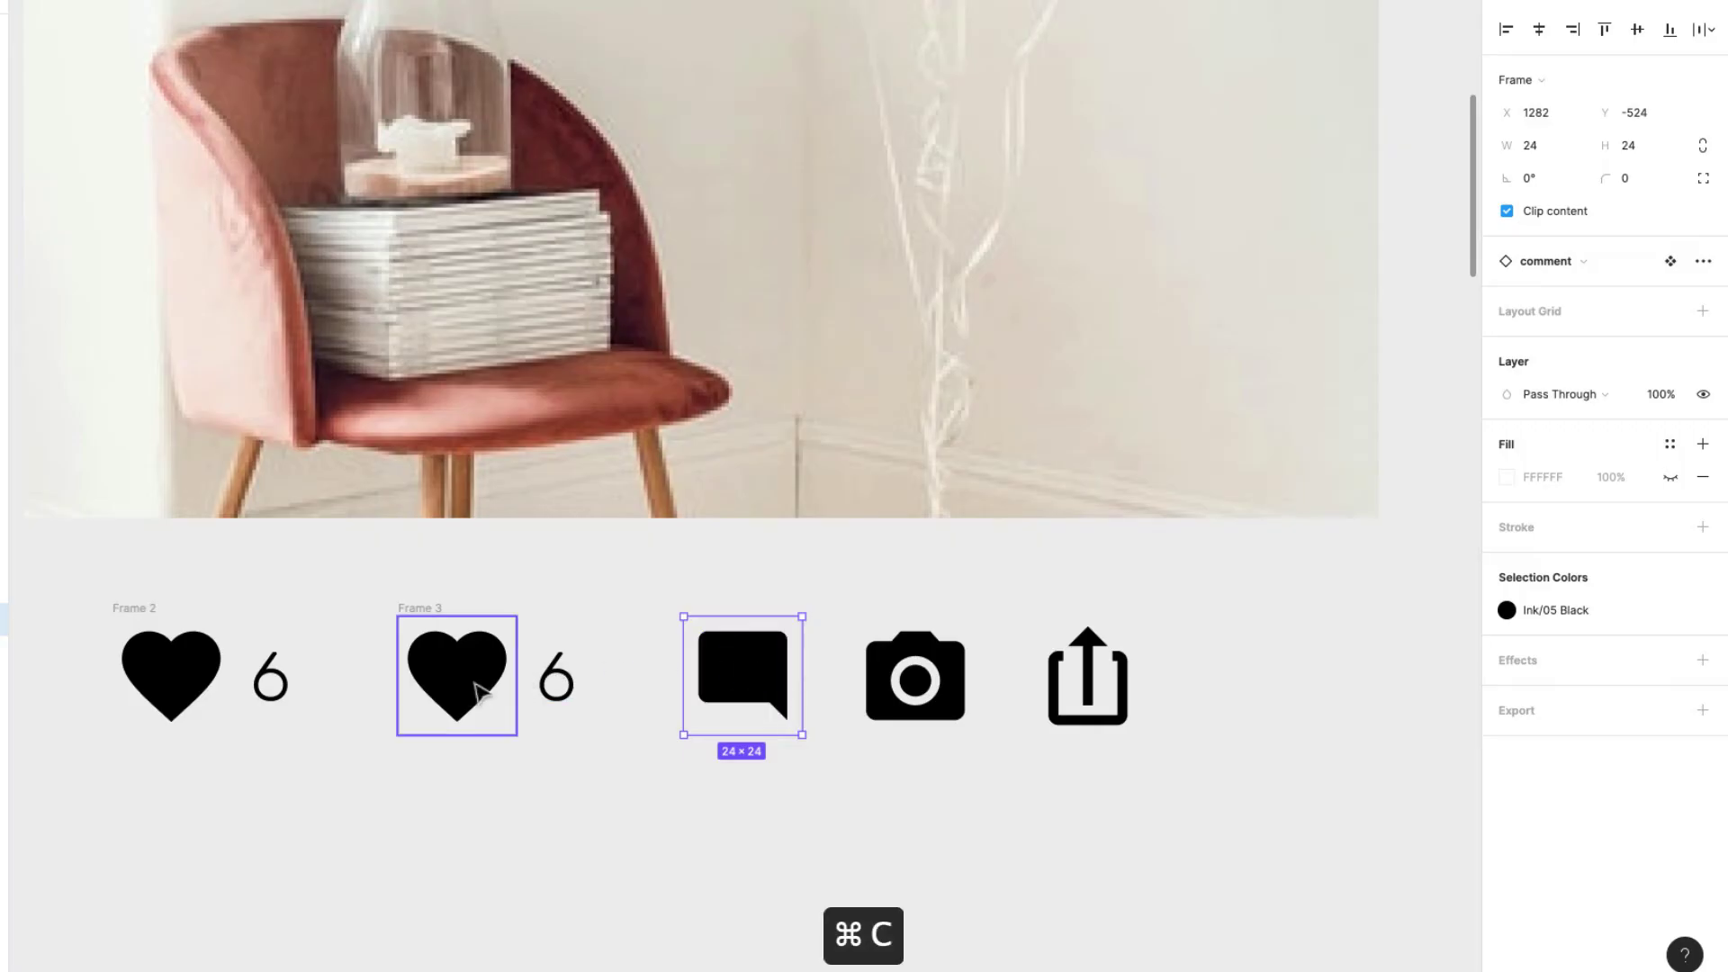
key(super+v)
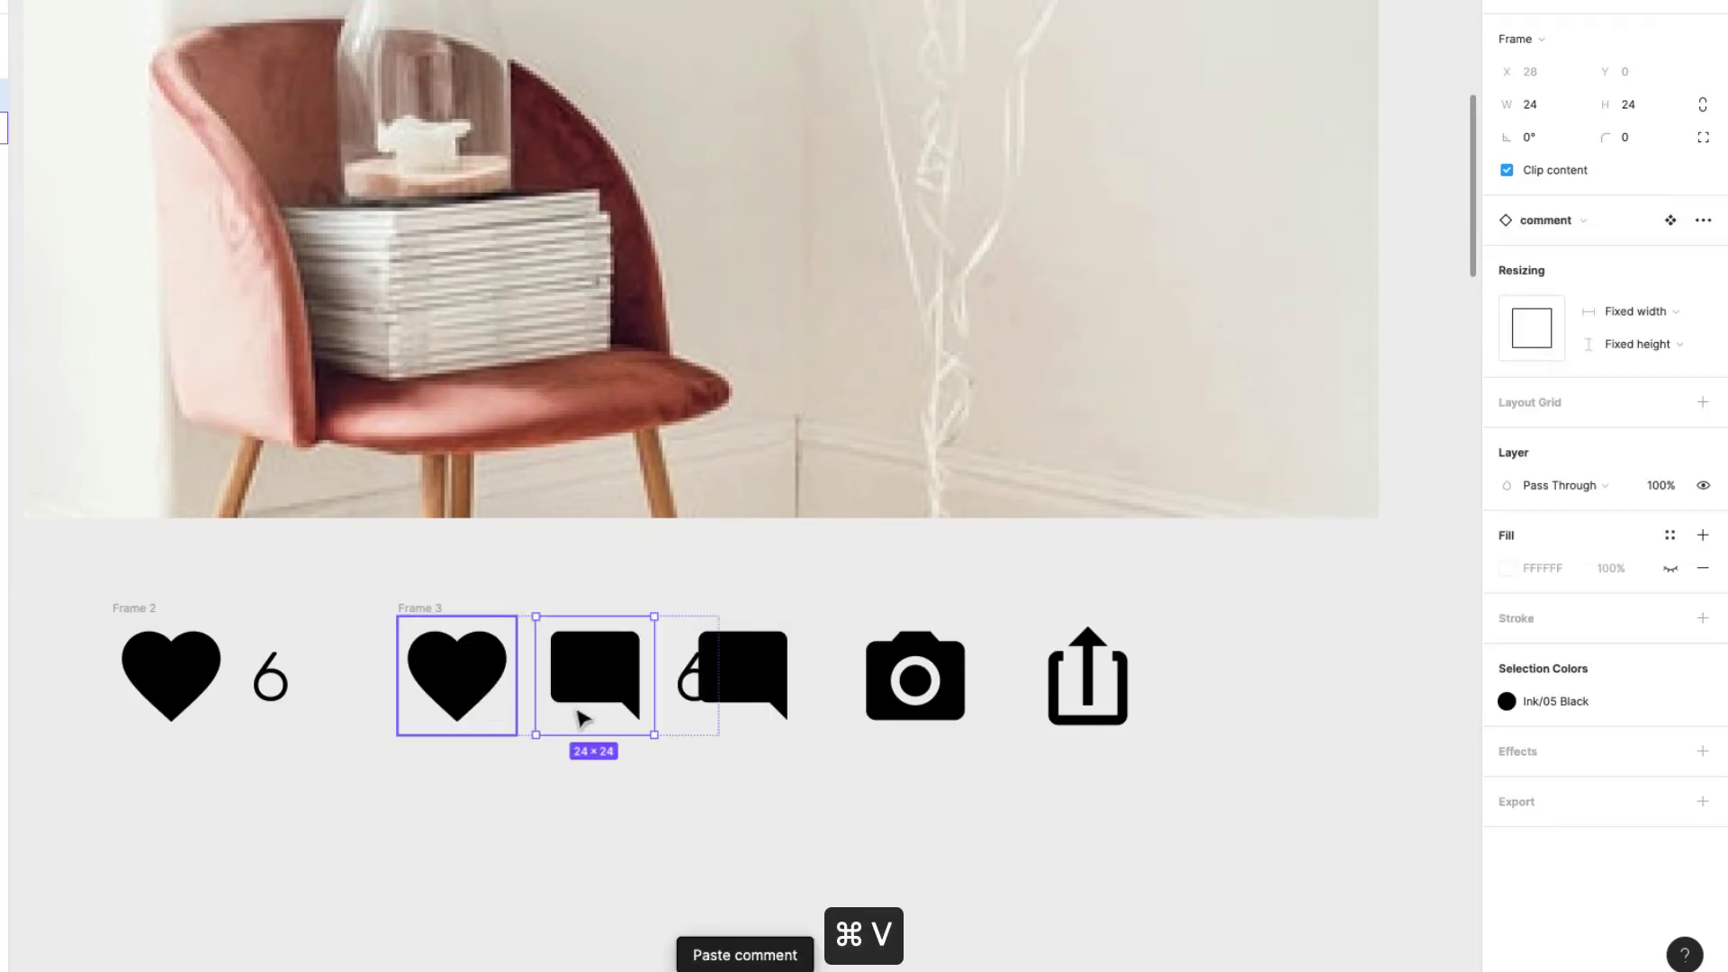
drag(771, 672, 635, 865)
key(Delete)
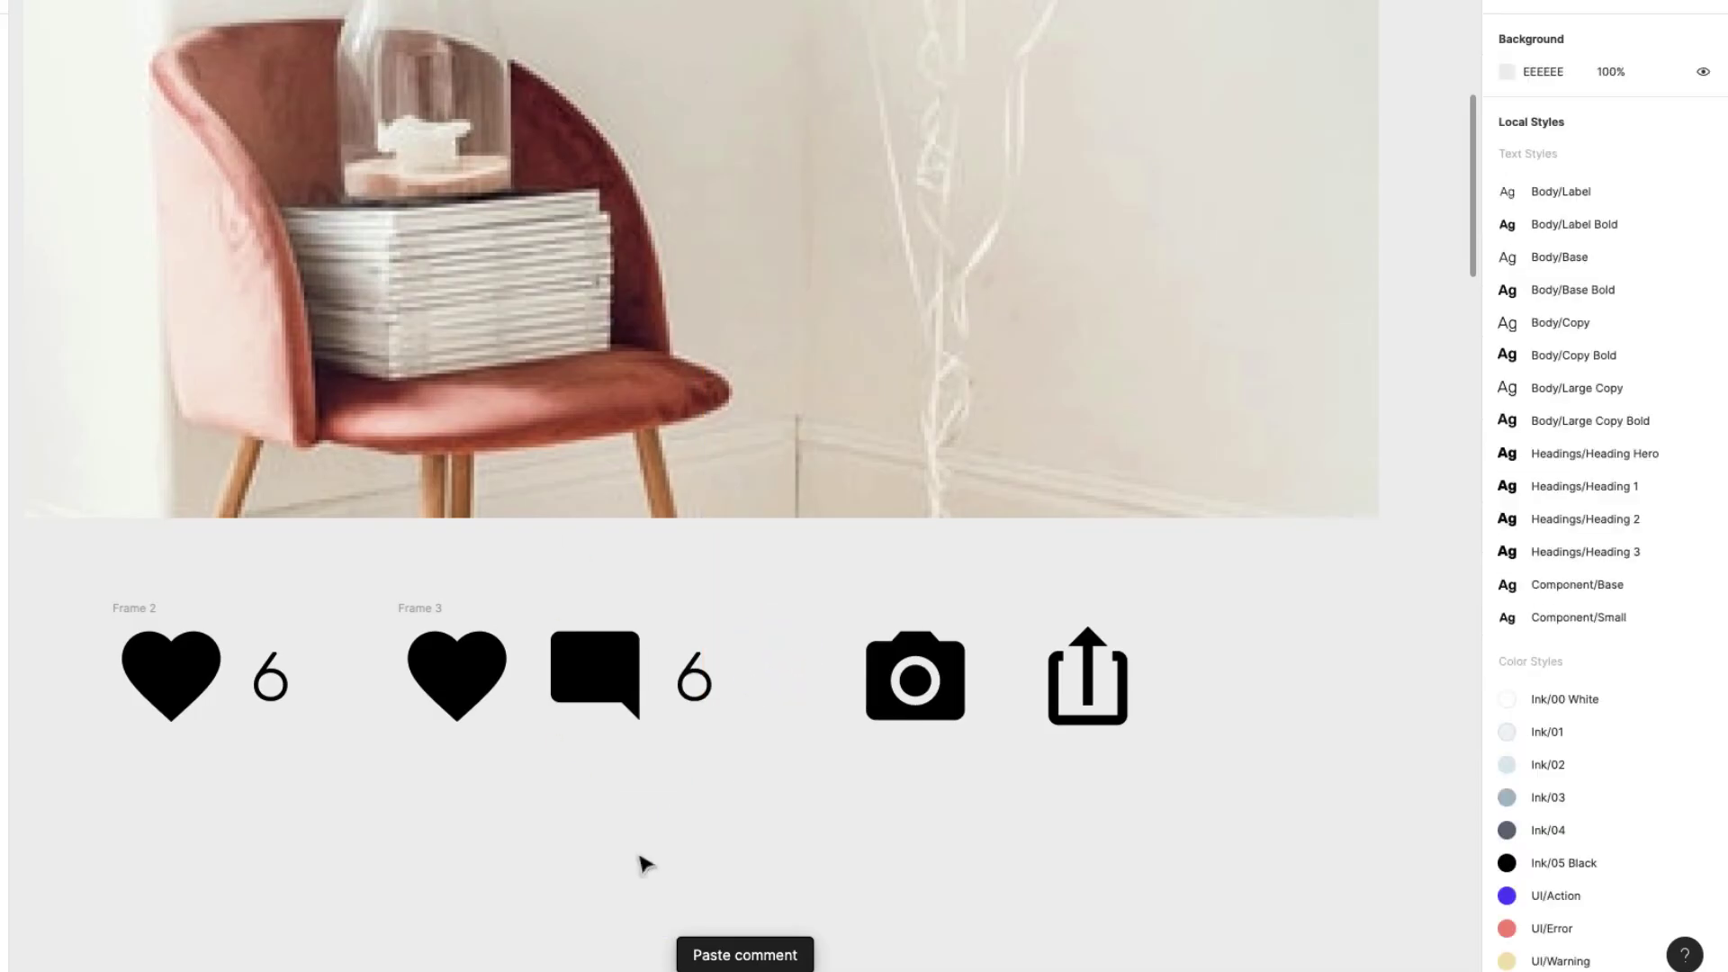
click(625, 681)
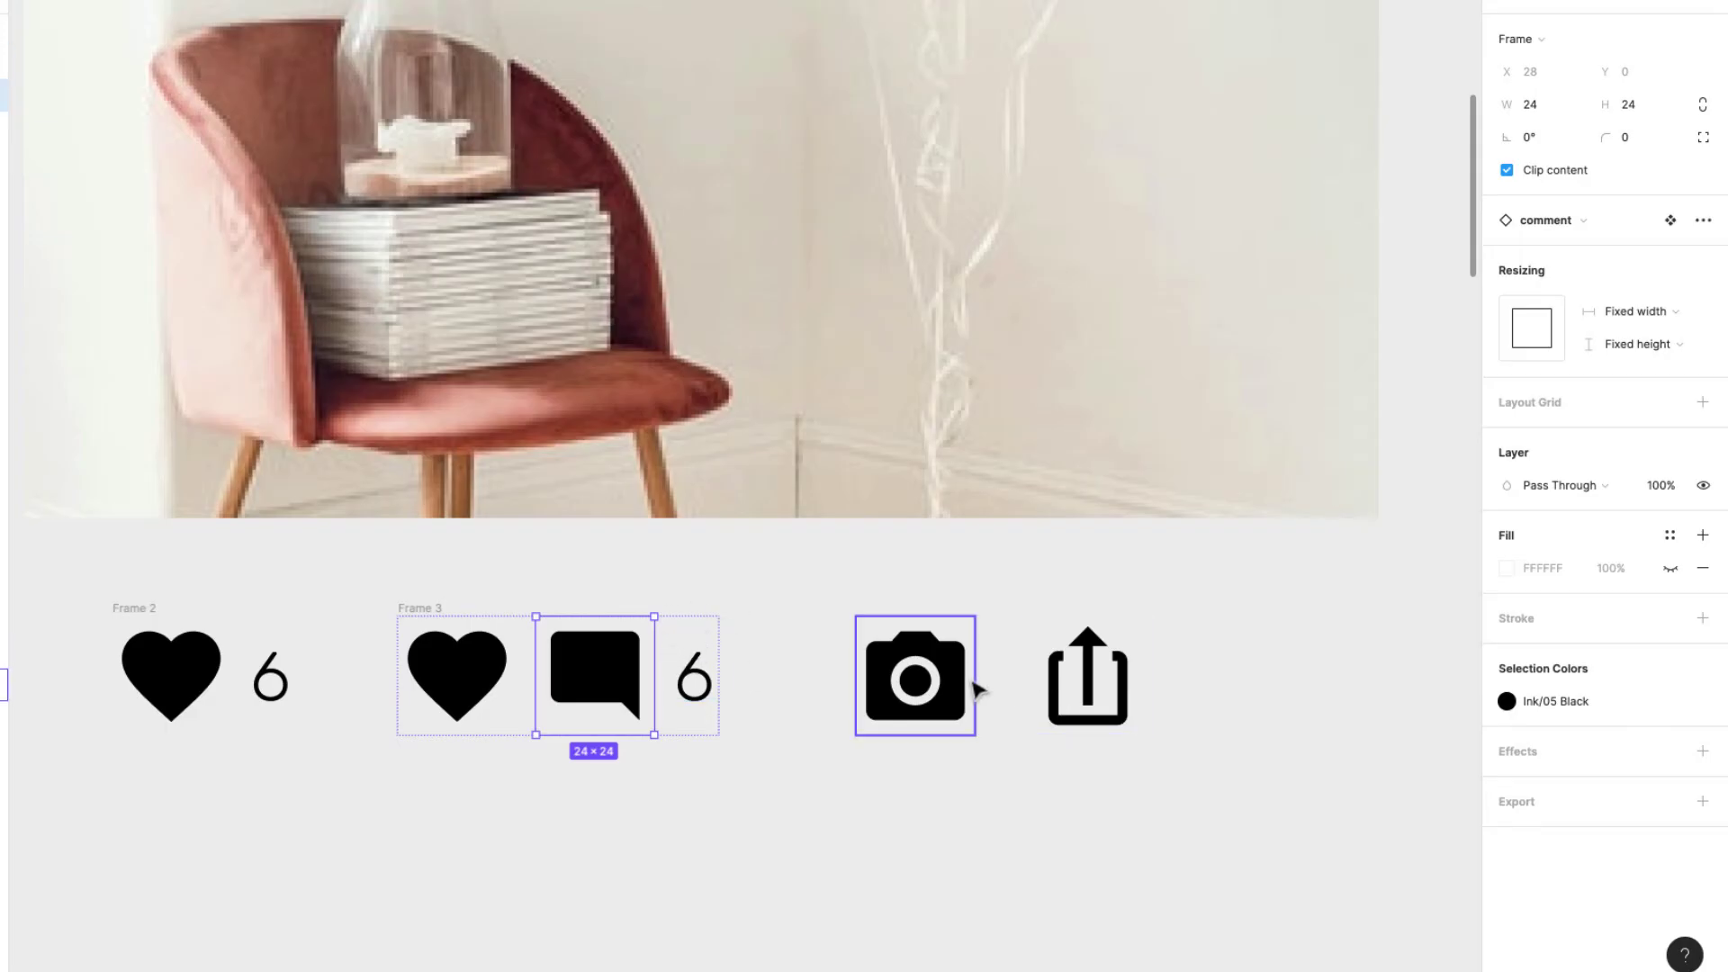
Shift the camera and share icons further right and duplicate Frame 3's comment icon
click(945, 684)
key(super+z)
drag(942, 714, 1267, 711)
click(612, 688)
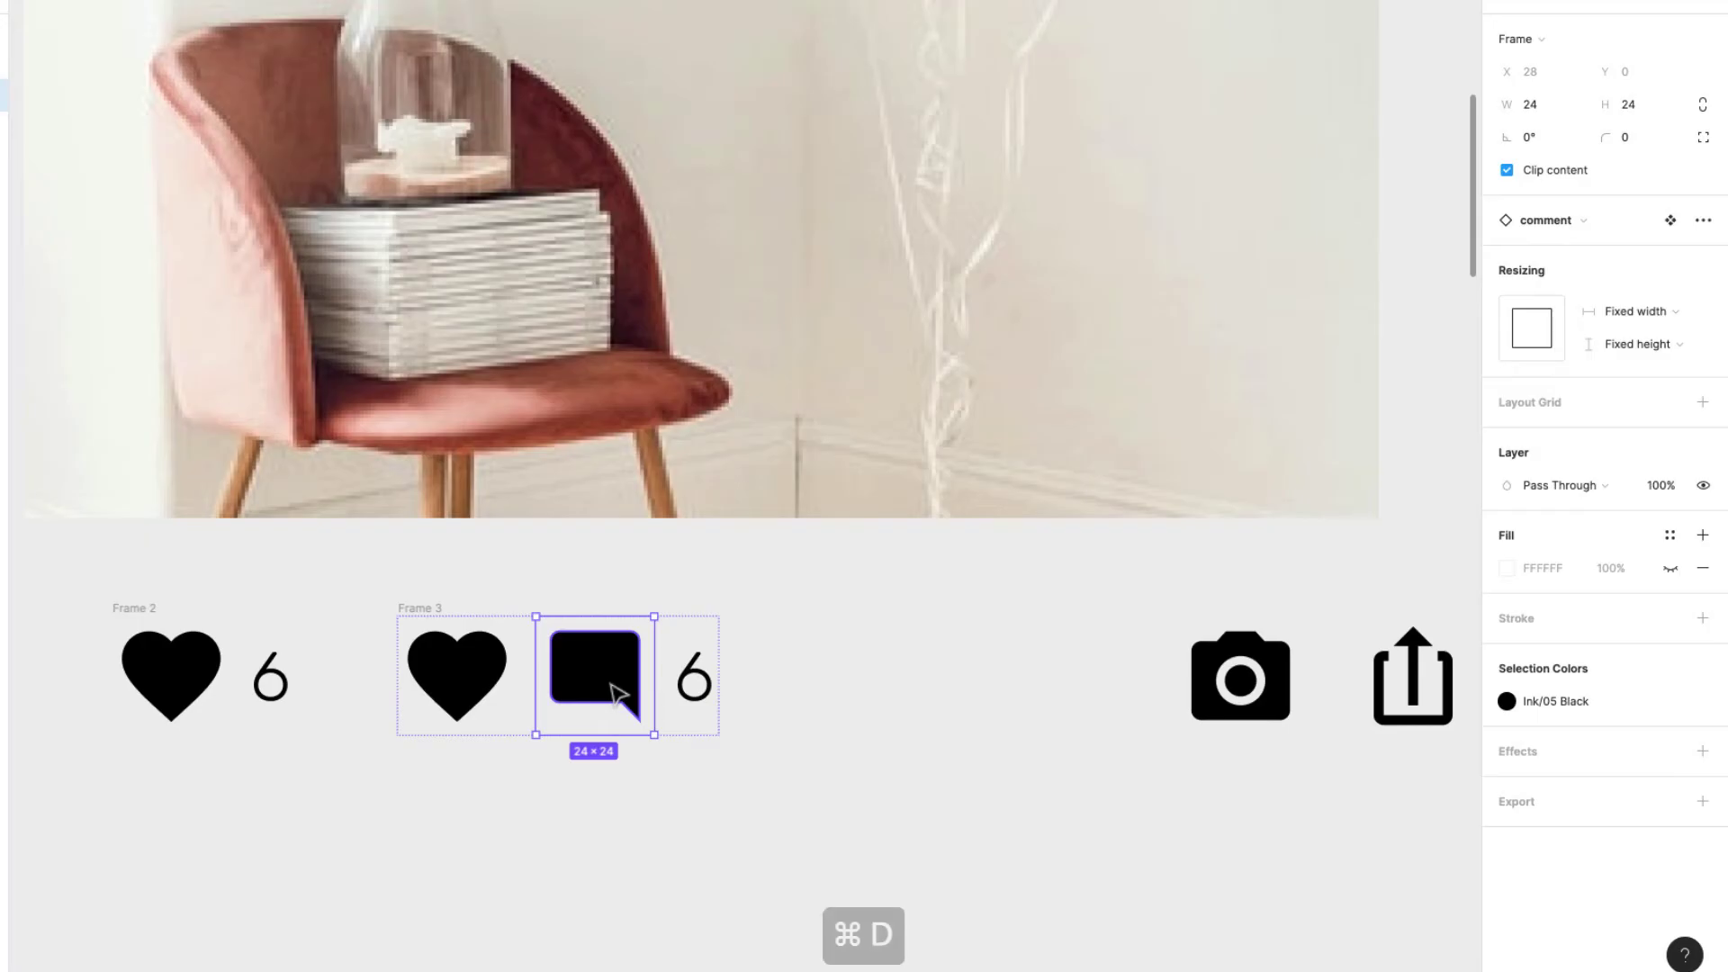
key(super+d)
key(super+d)
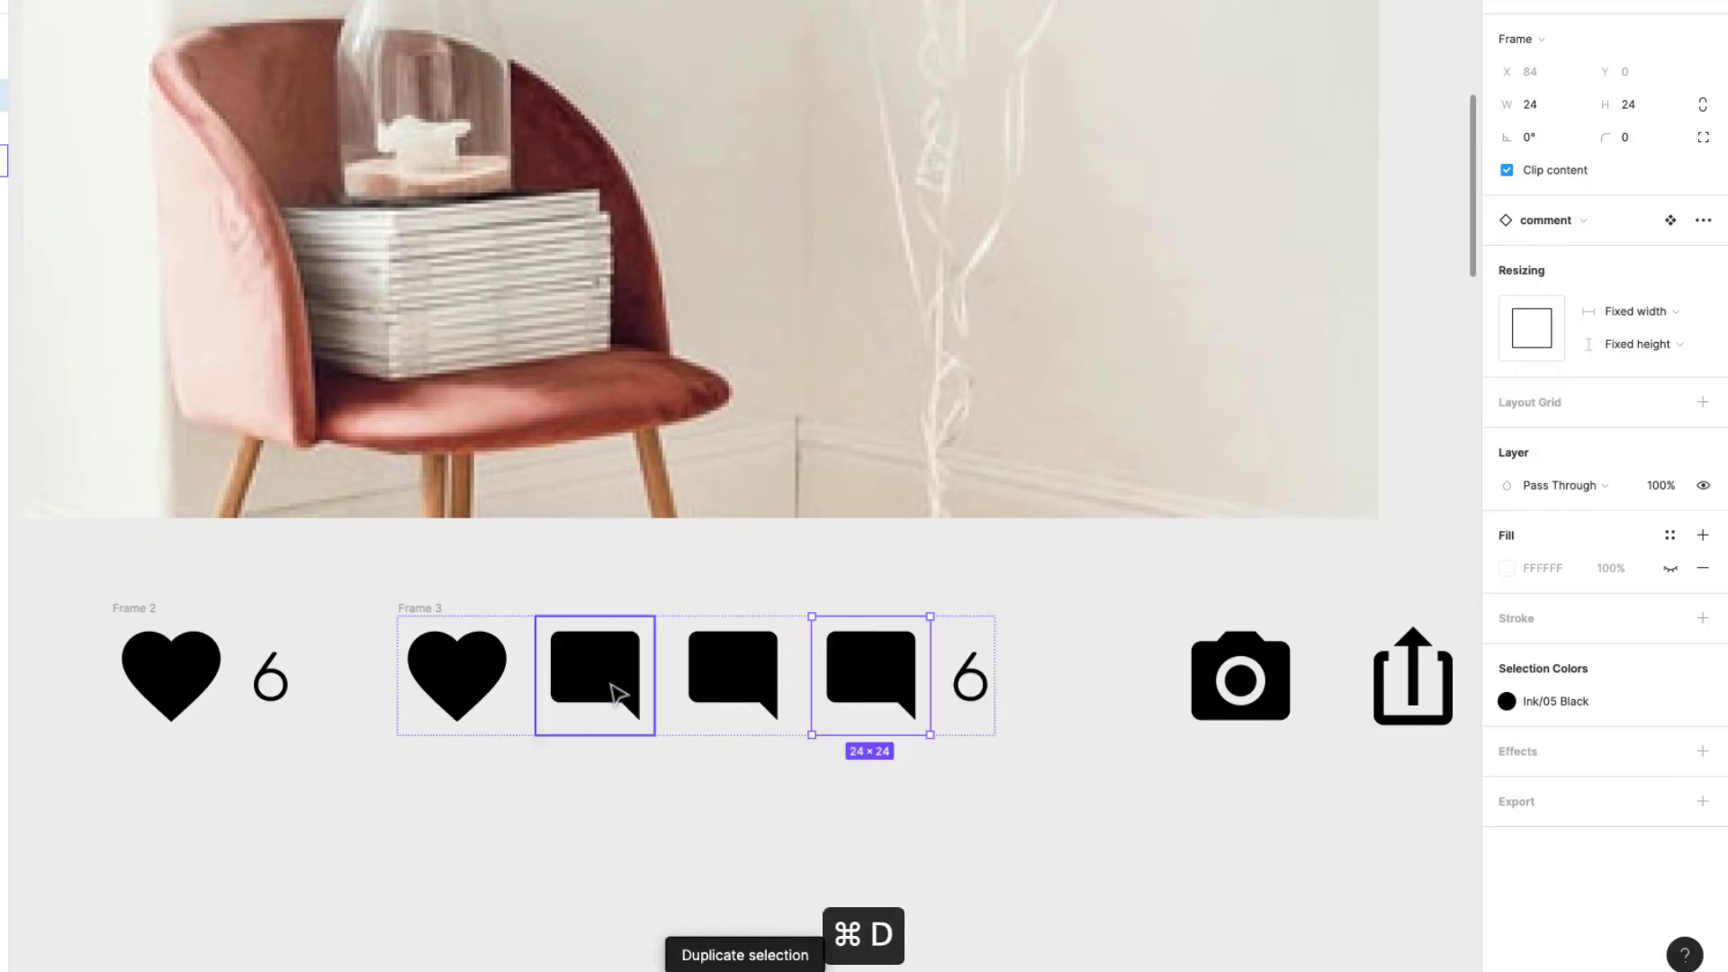
Try a wider item spacing in Frame 3, then undo it
click(453, 615)
click(1593, 294)
key(shift+Up)
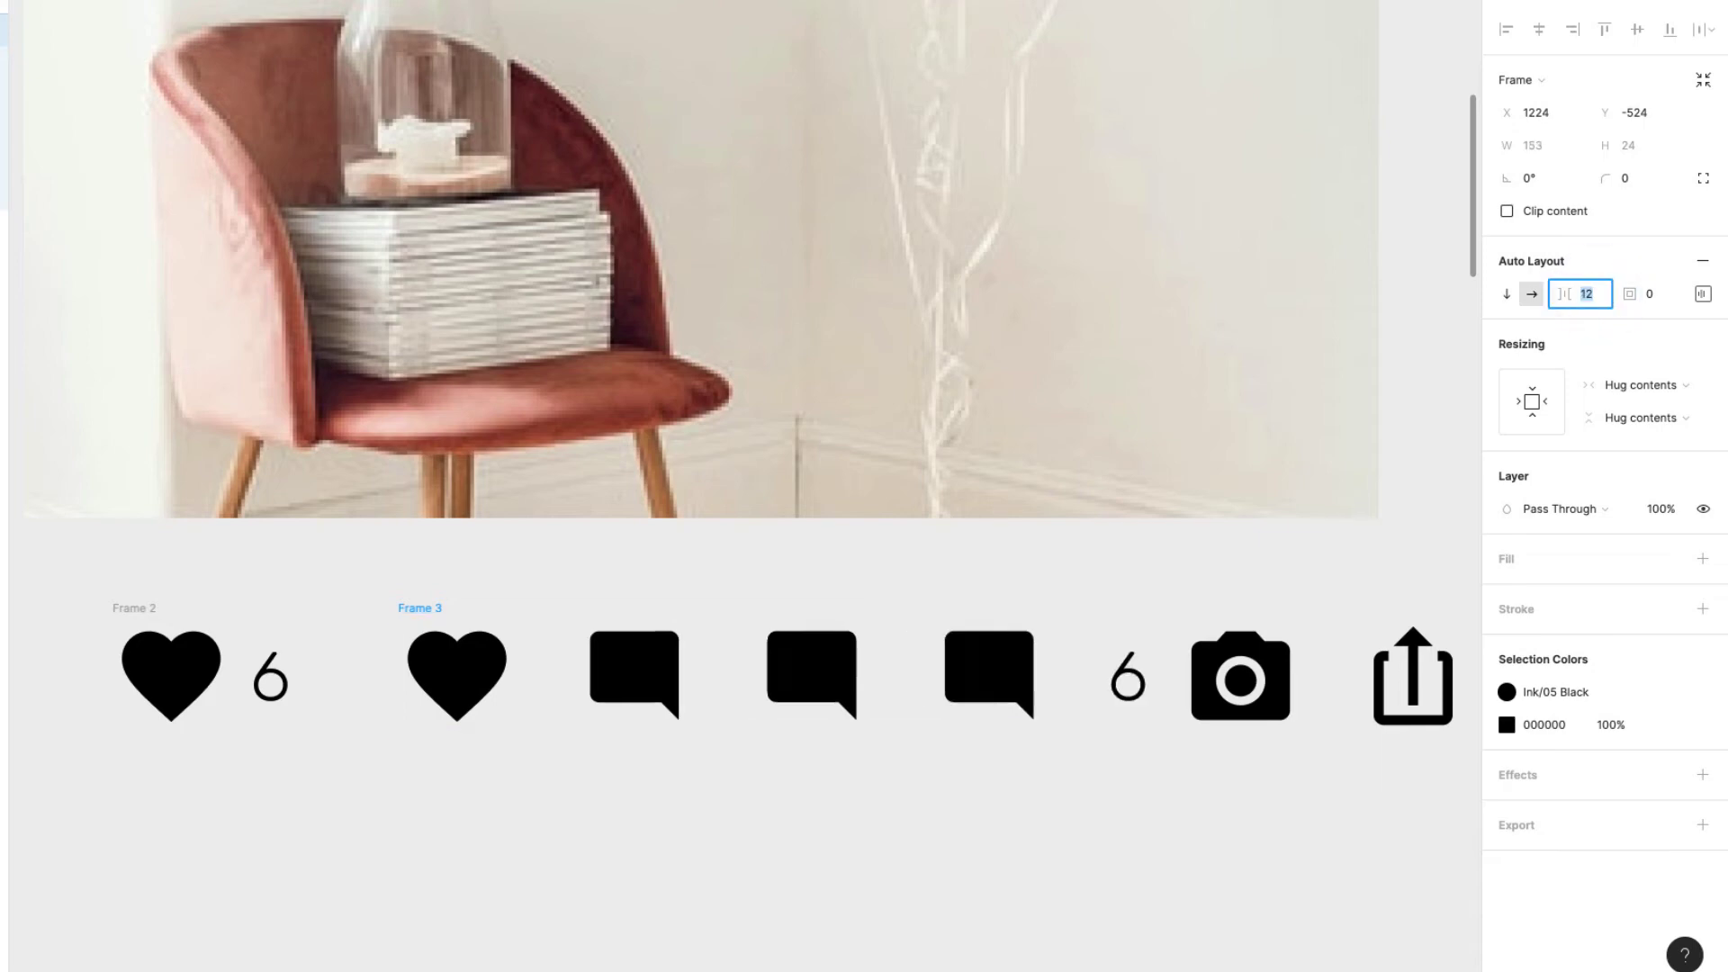
key(shift+Down)
key(super+z)
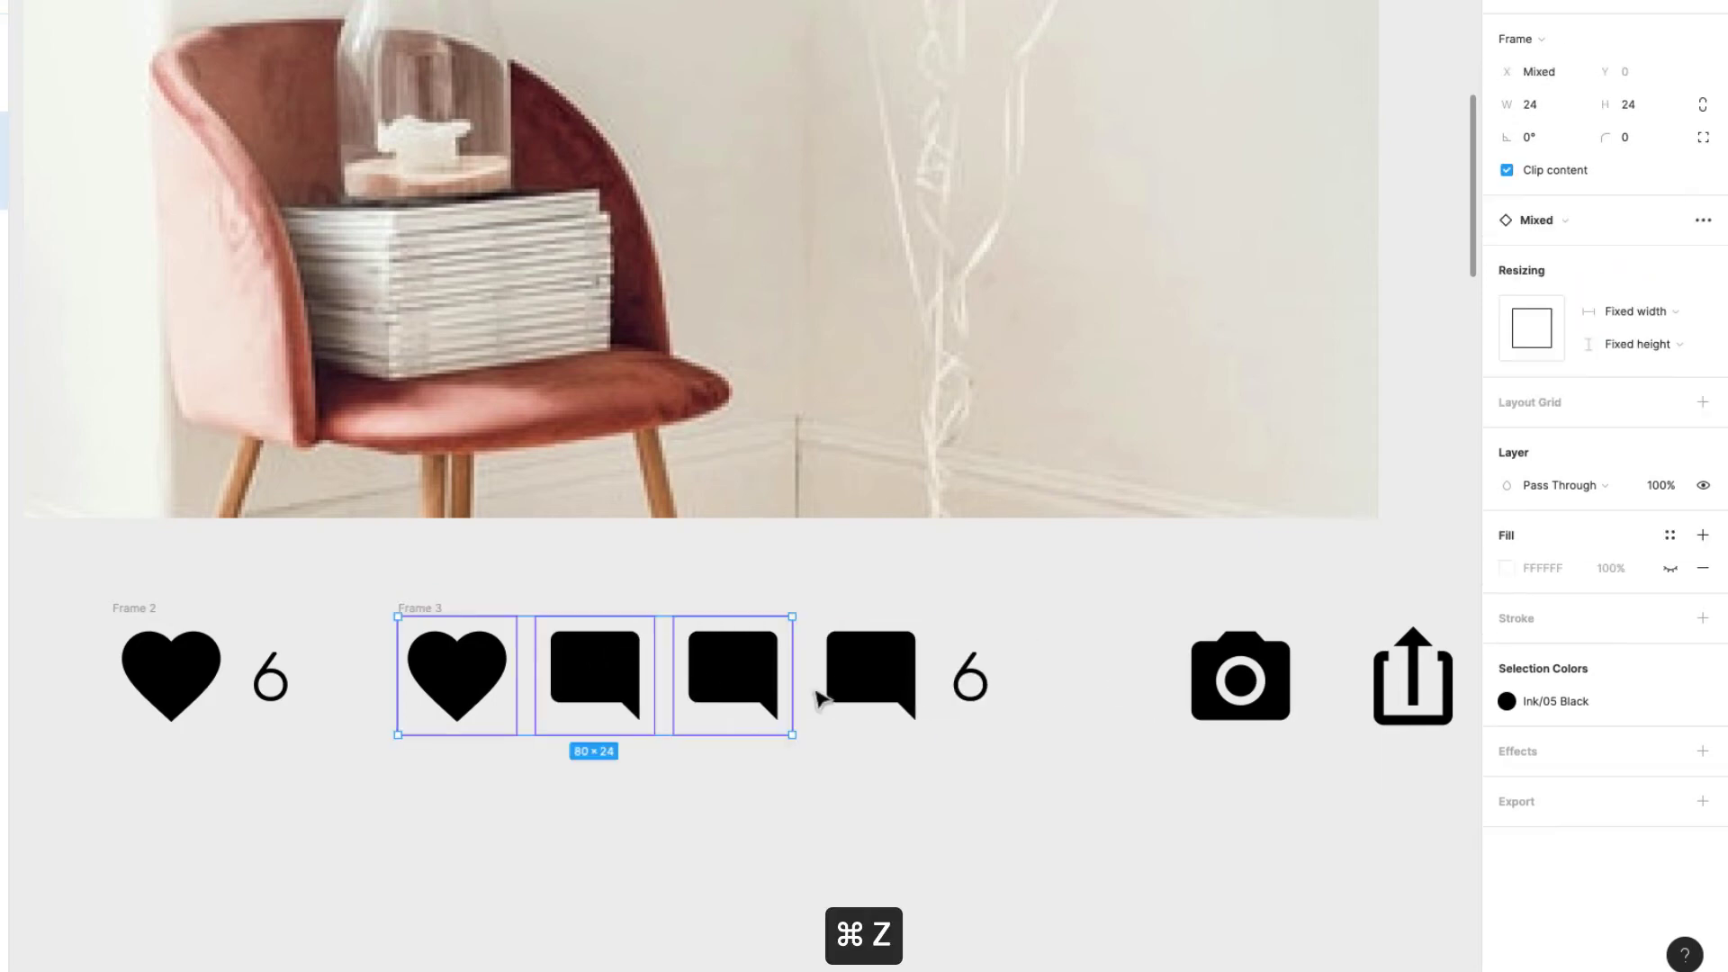
Delete the heart and extra comment icons so Frame 3 holds only the comment icon and 6
click(756, 688)
shift+click(625, 694)
shift+click(463, 694)
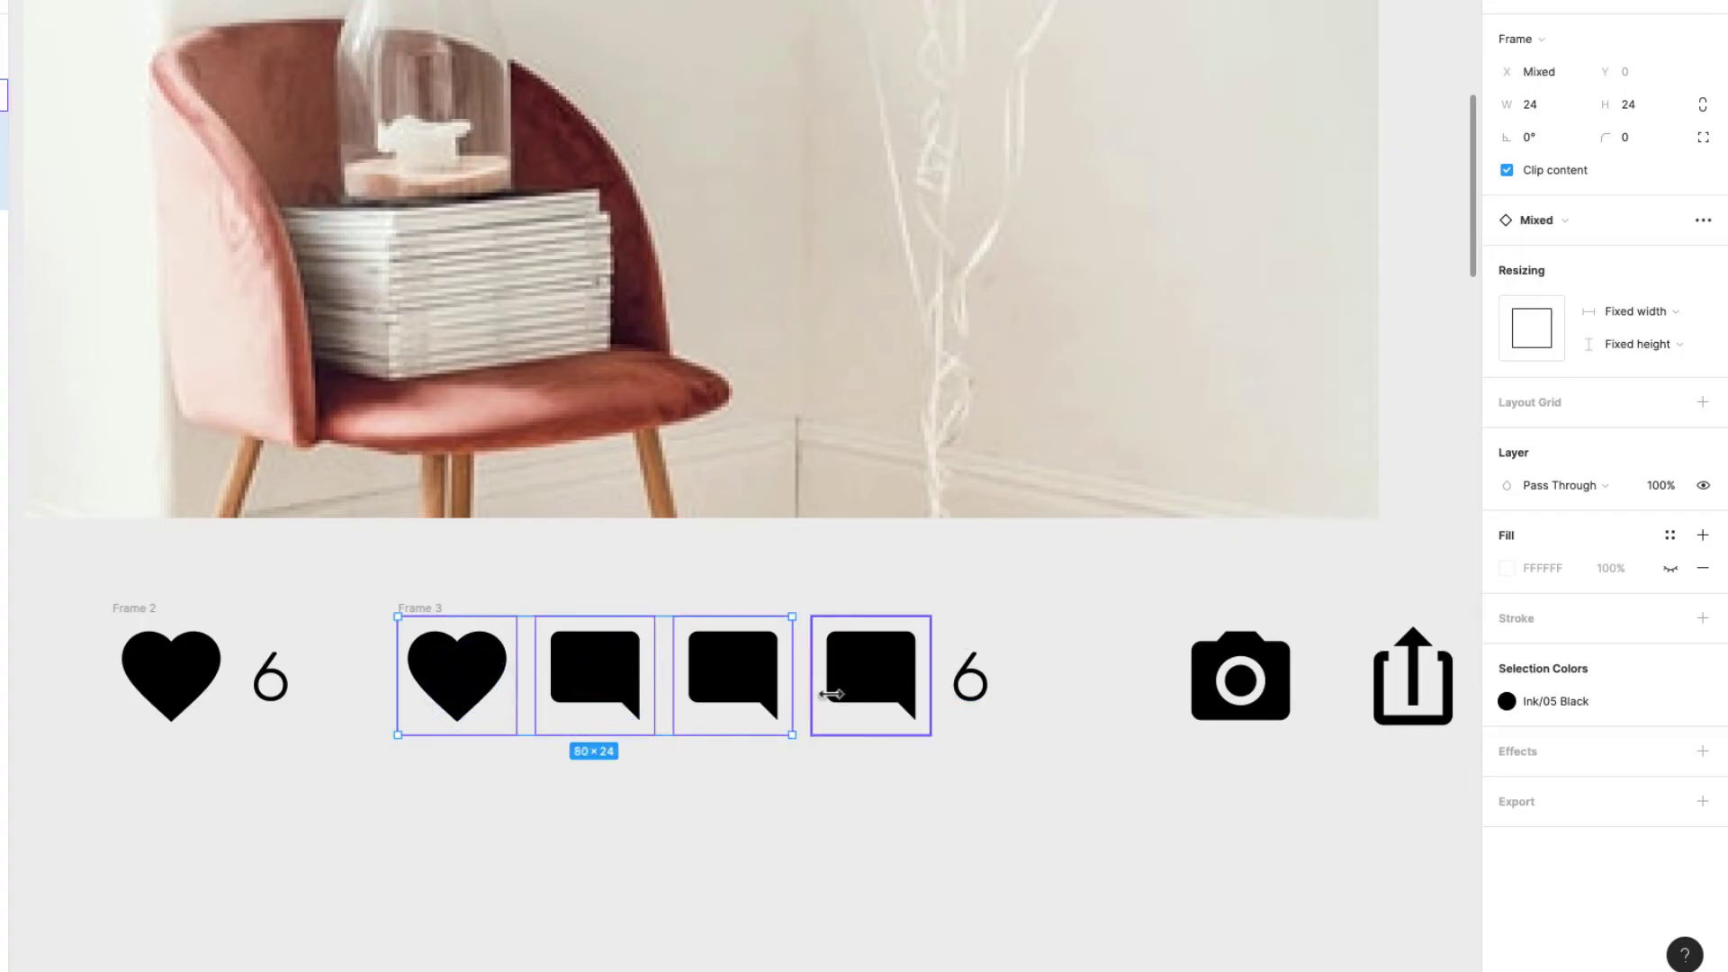
key(Delete)
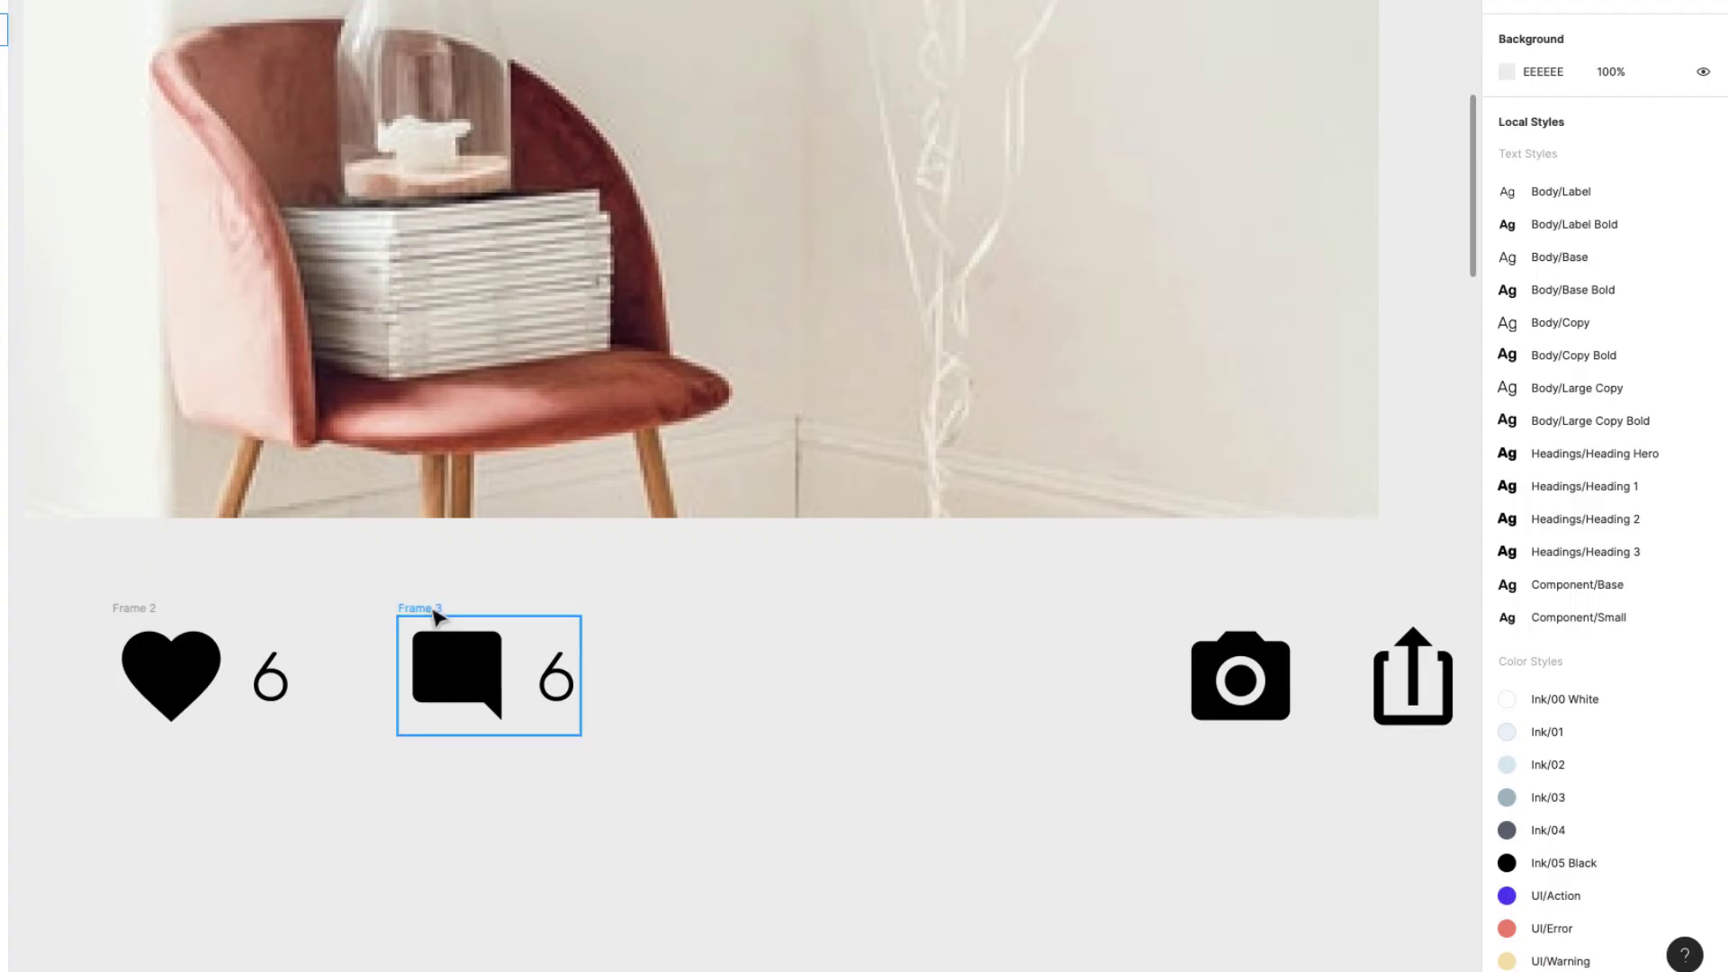
click(425, 609)
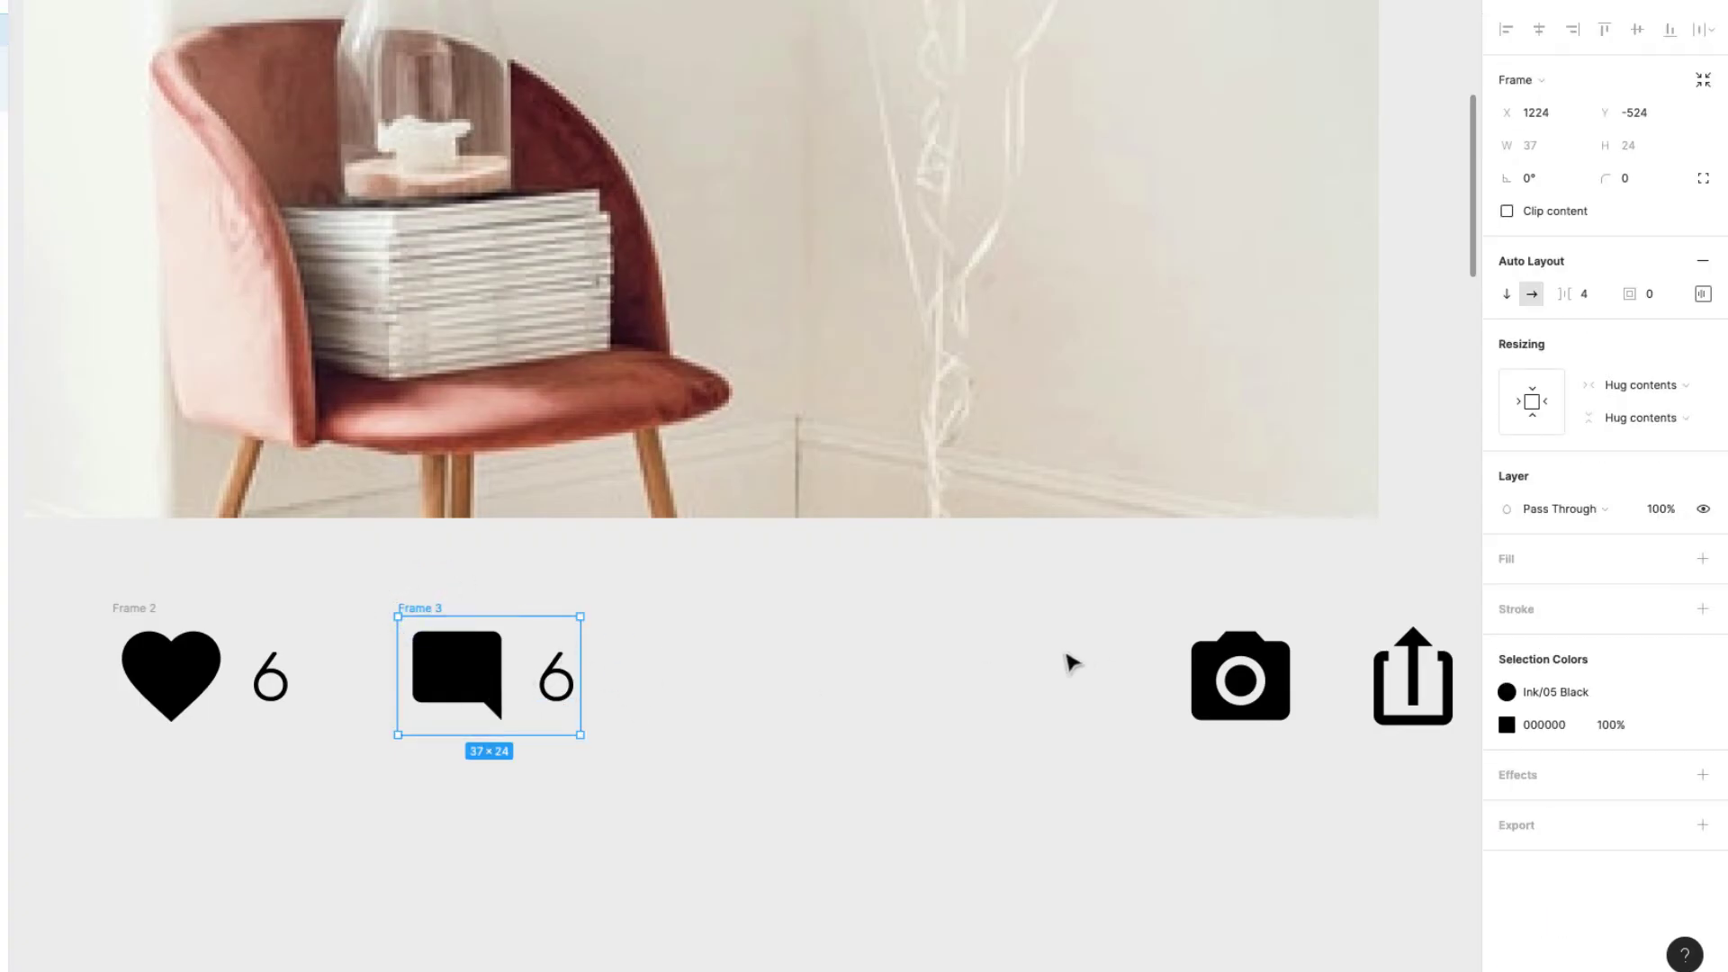
Duplicate Frame 3 to its right as Frame 4 and cut the camera icon
click(670, 594)
drag(436, 616, 775, 621)
click(1274, 706)
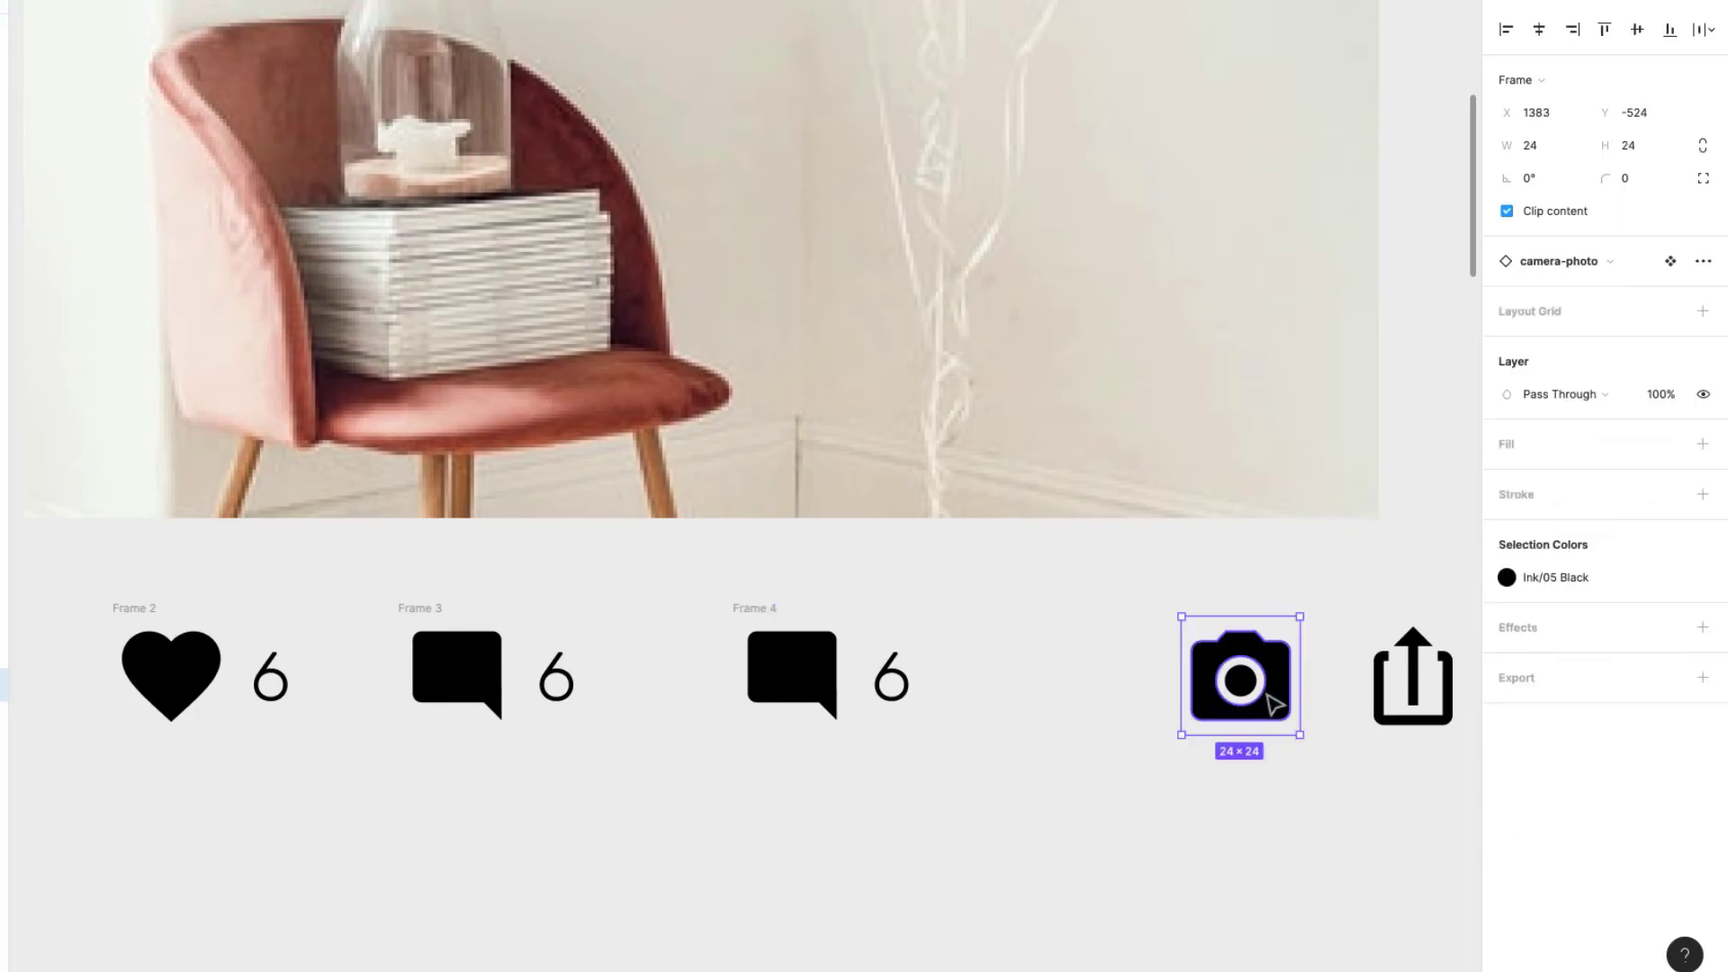
key(super+x)
Paste the camera icon into Frame 4, delete its comment icon, and select Frames 4 and 3
click(758, 605)
key(super+v)
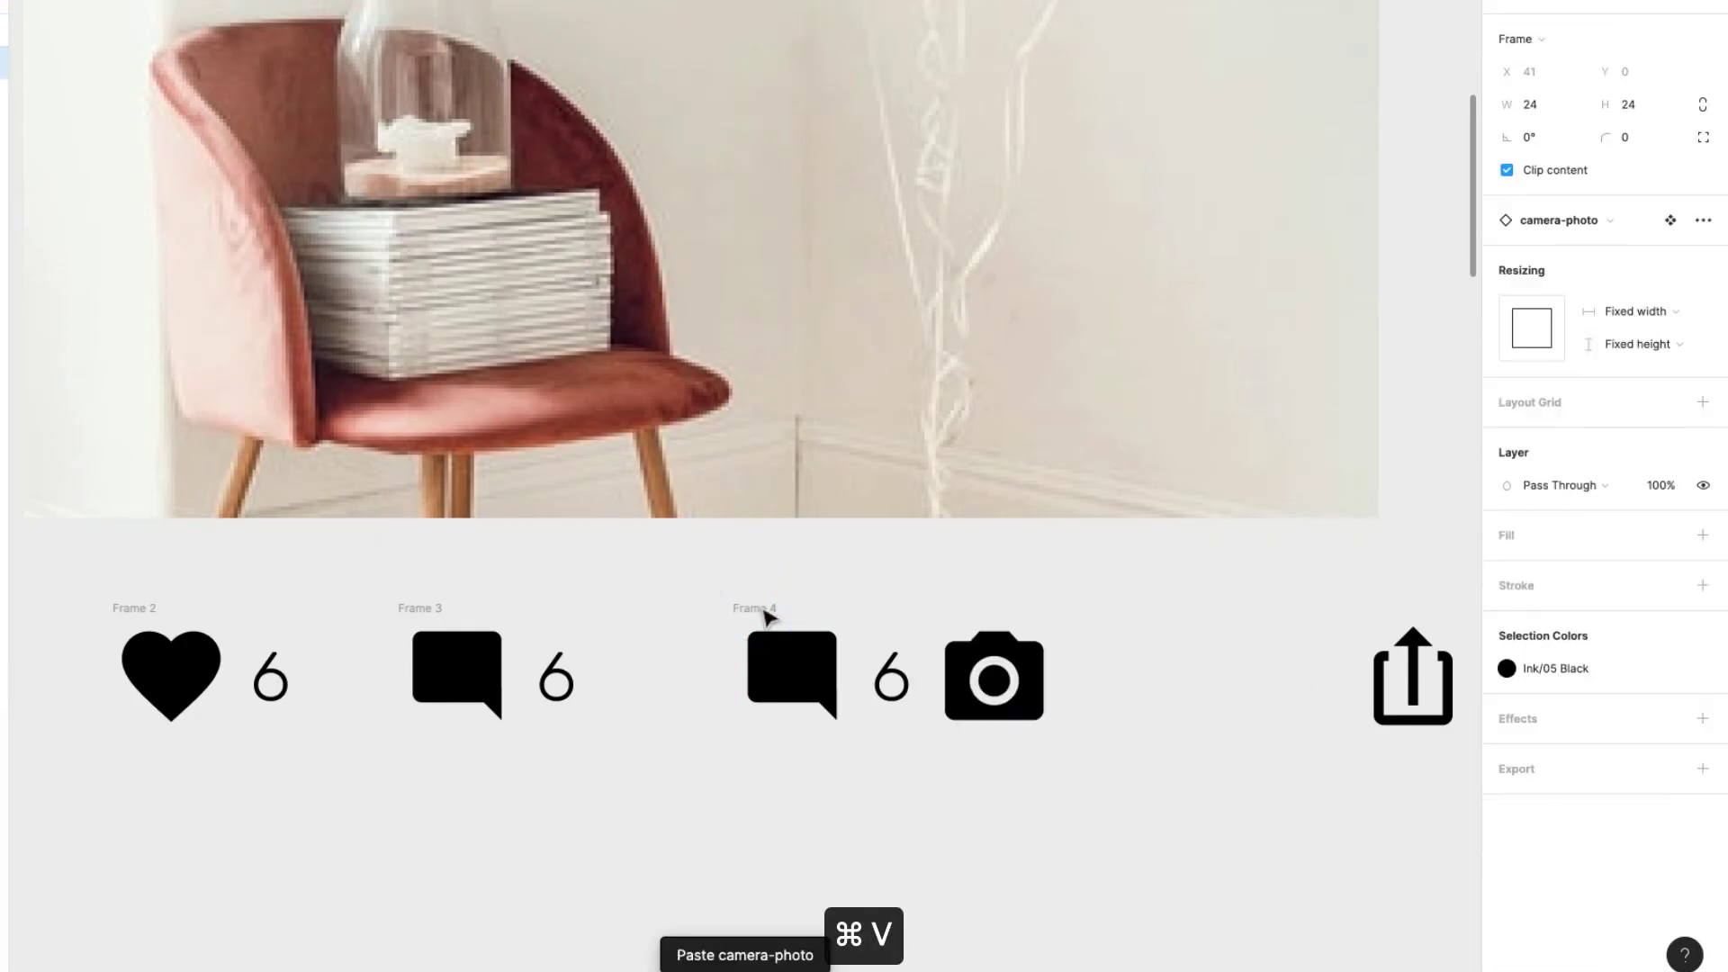
drag(963, 689, 889, 700)
click(813, 676)
key(Delete)
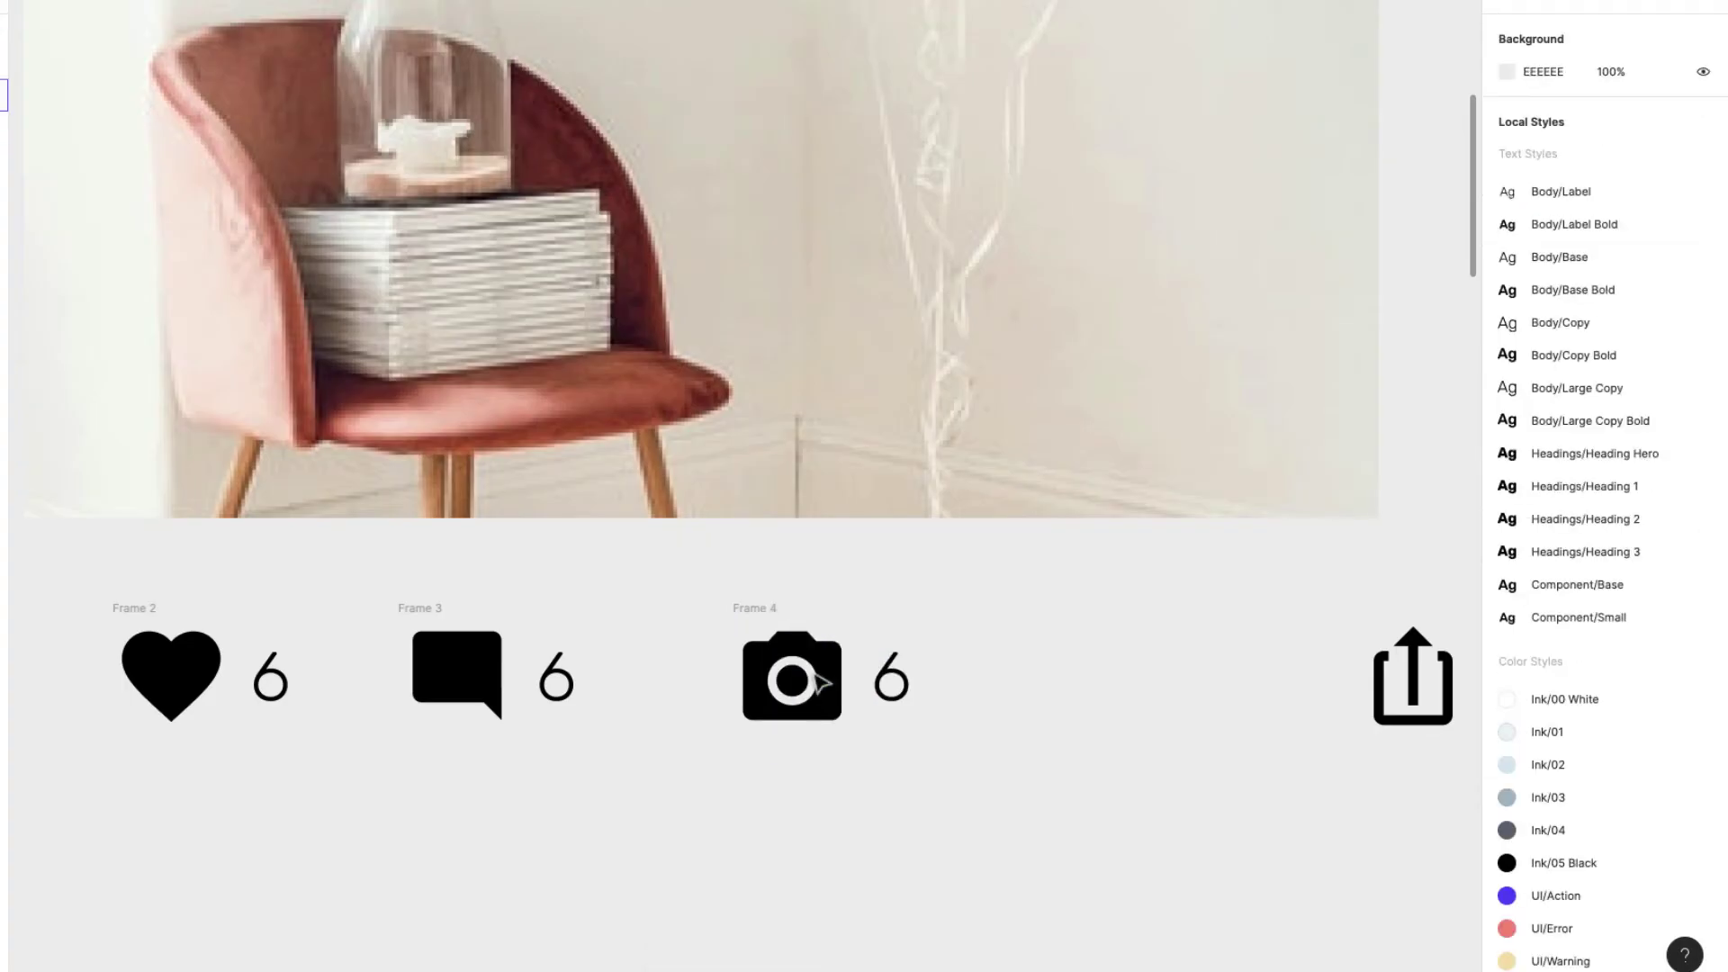
click(752, 608)
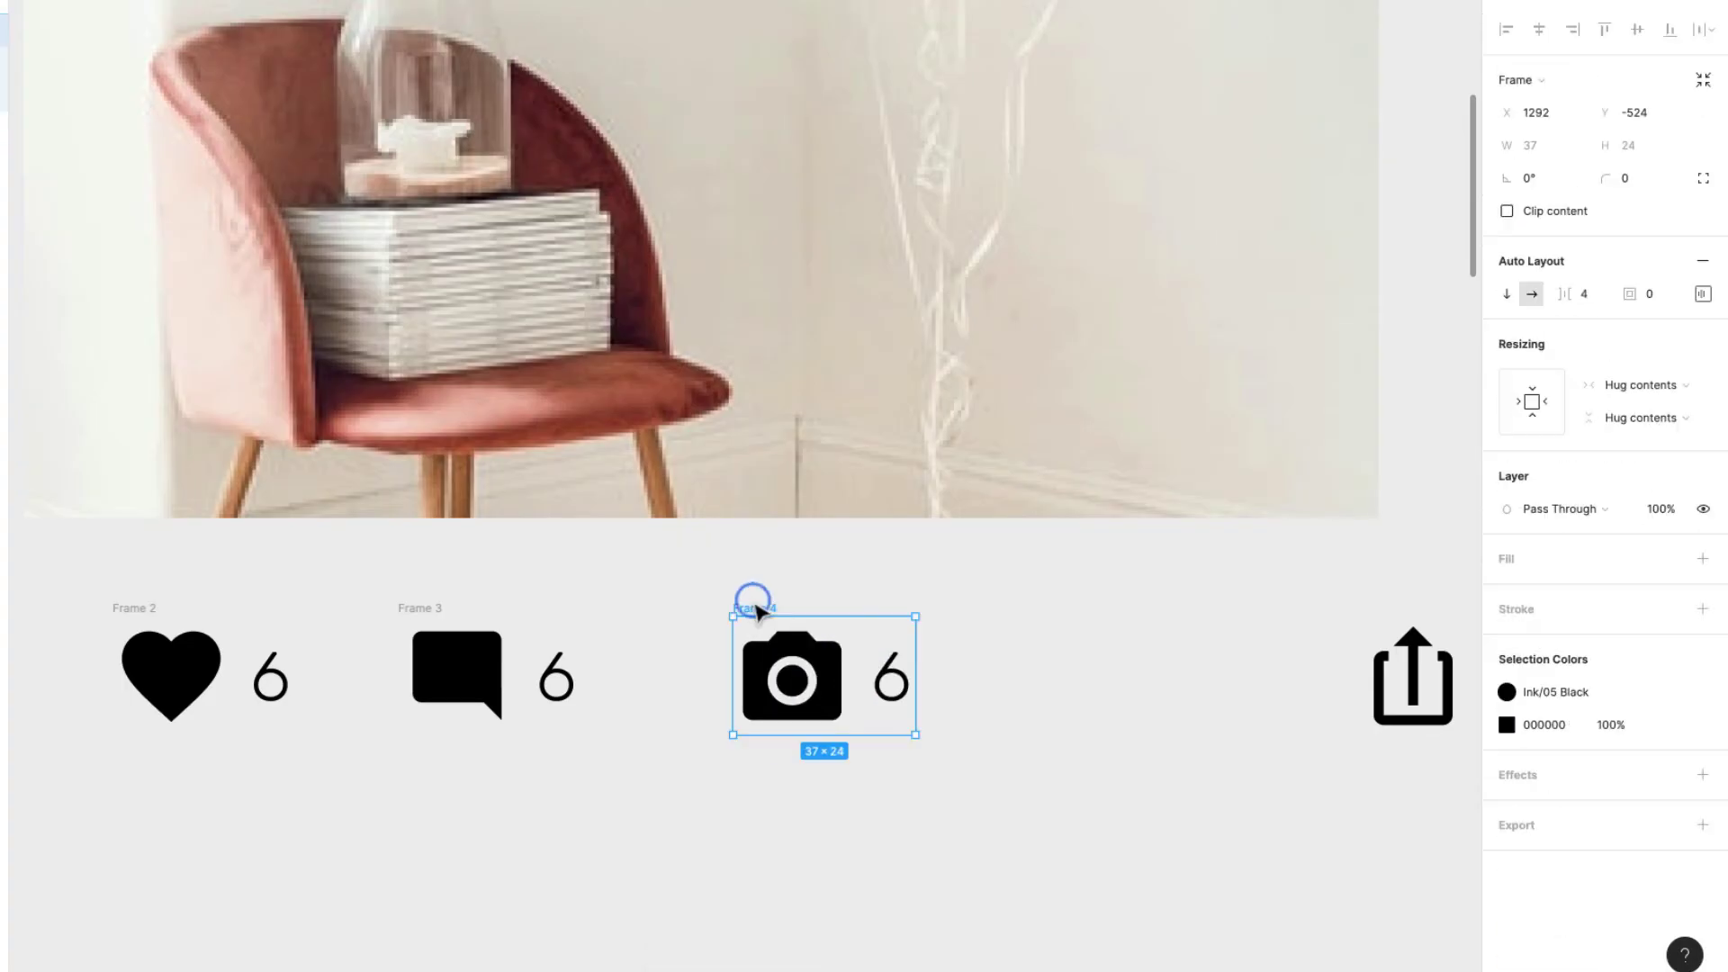
shift+click(424, 608)
Rename Frames 2, 3 and 4 (heart, comment and camera counters) to 'Actions'
shift+click(119, 609)
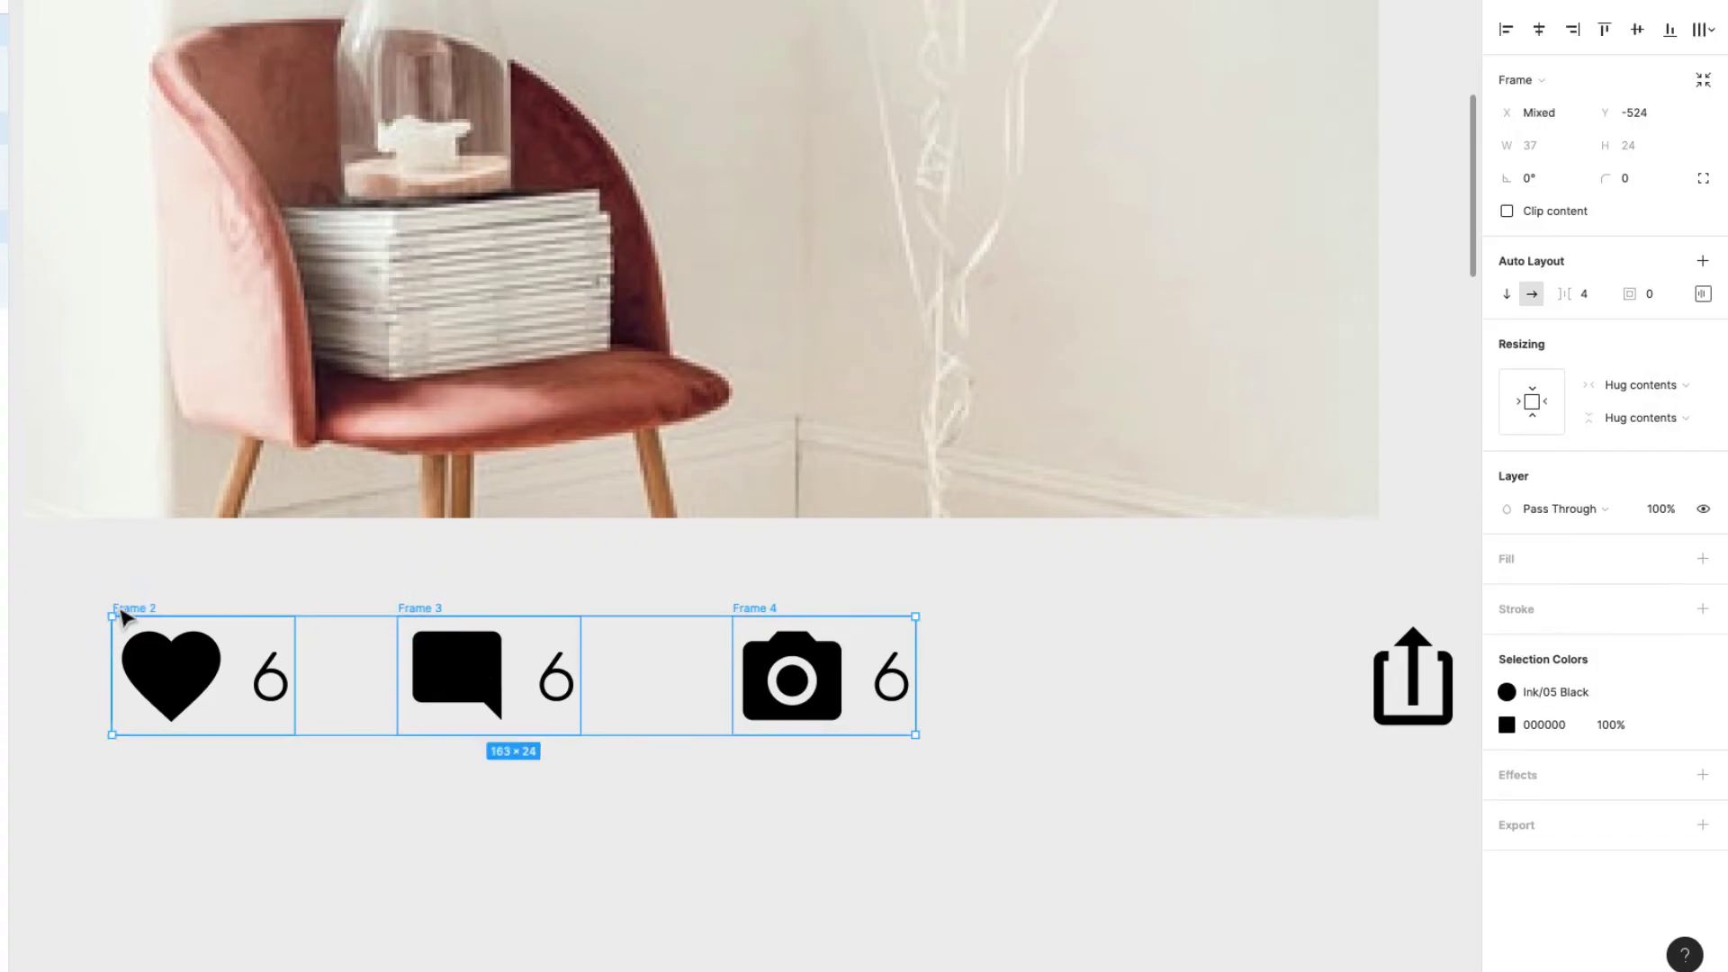
key(super+r)
text(A)
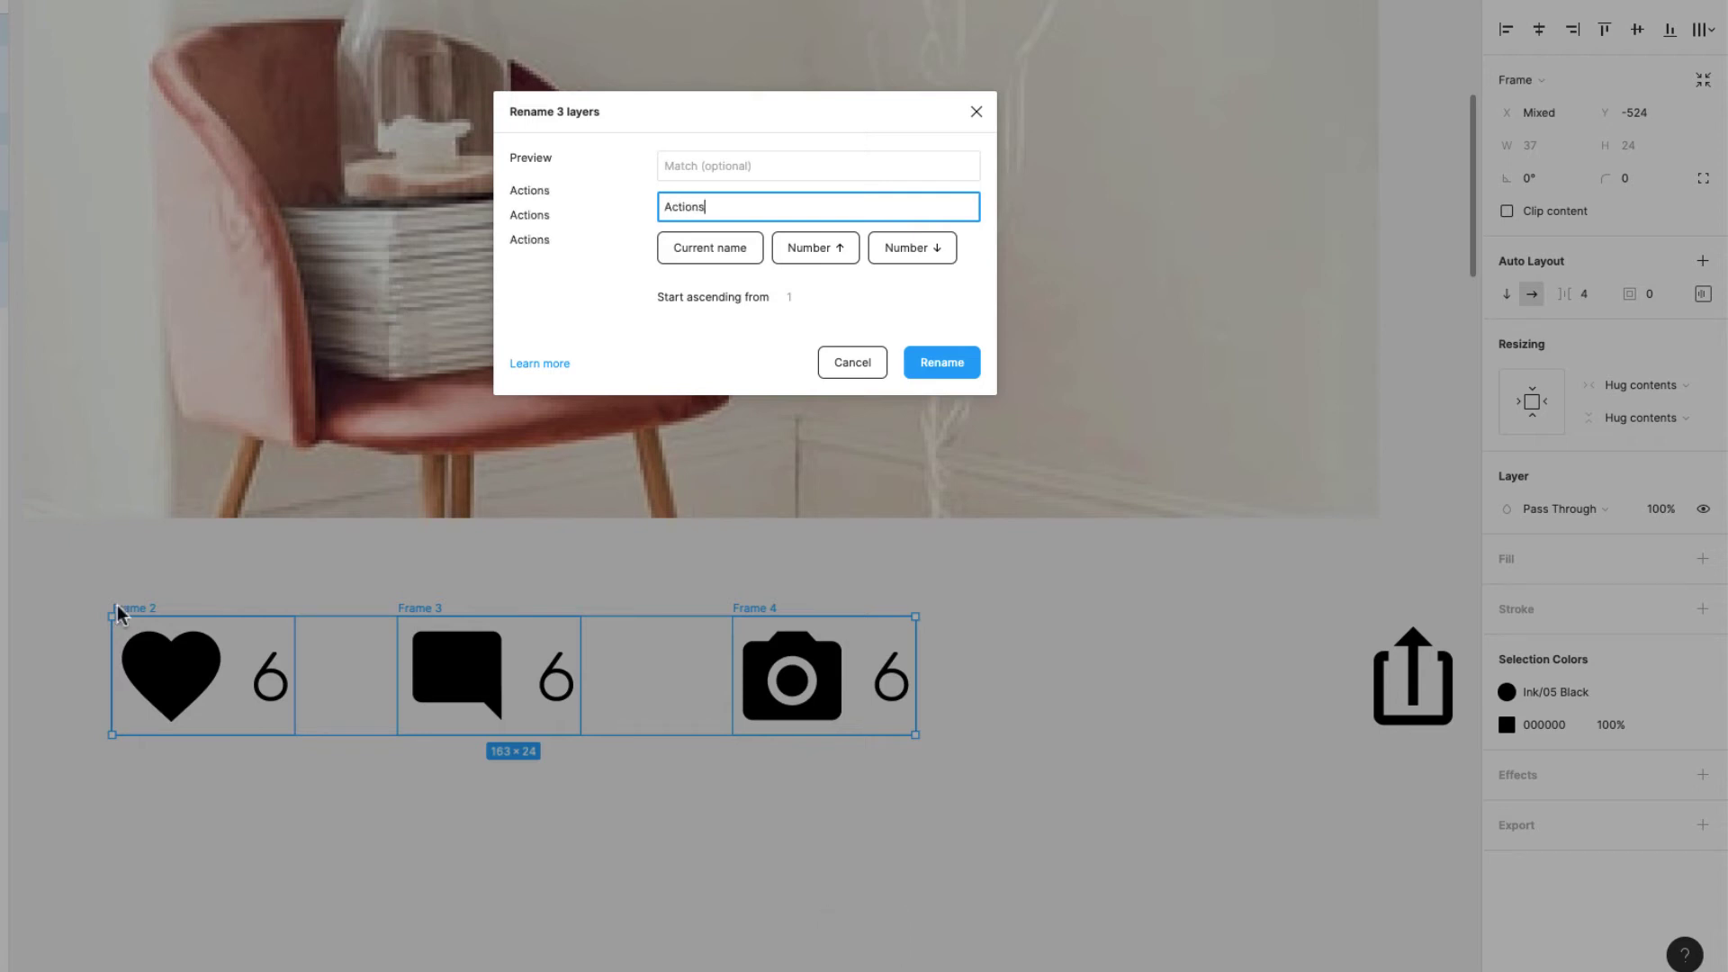
click(936, 362)
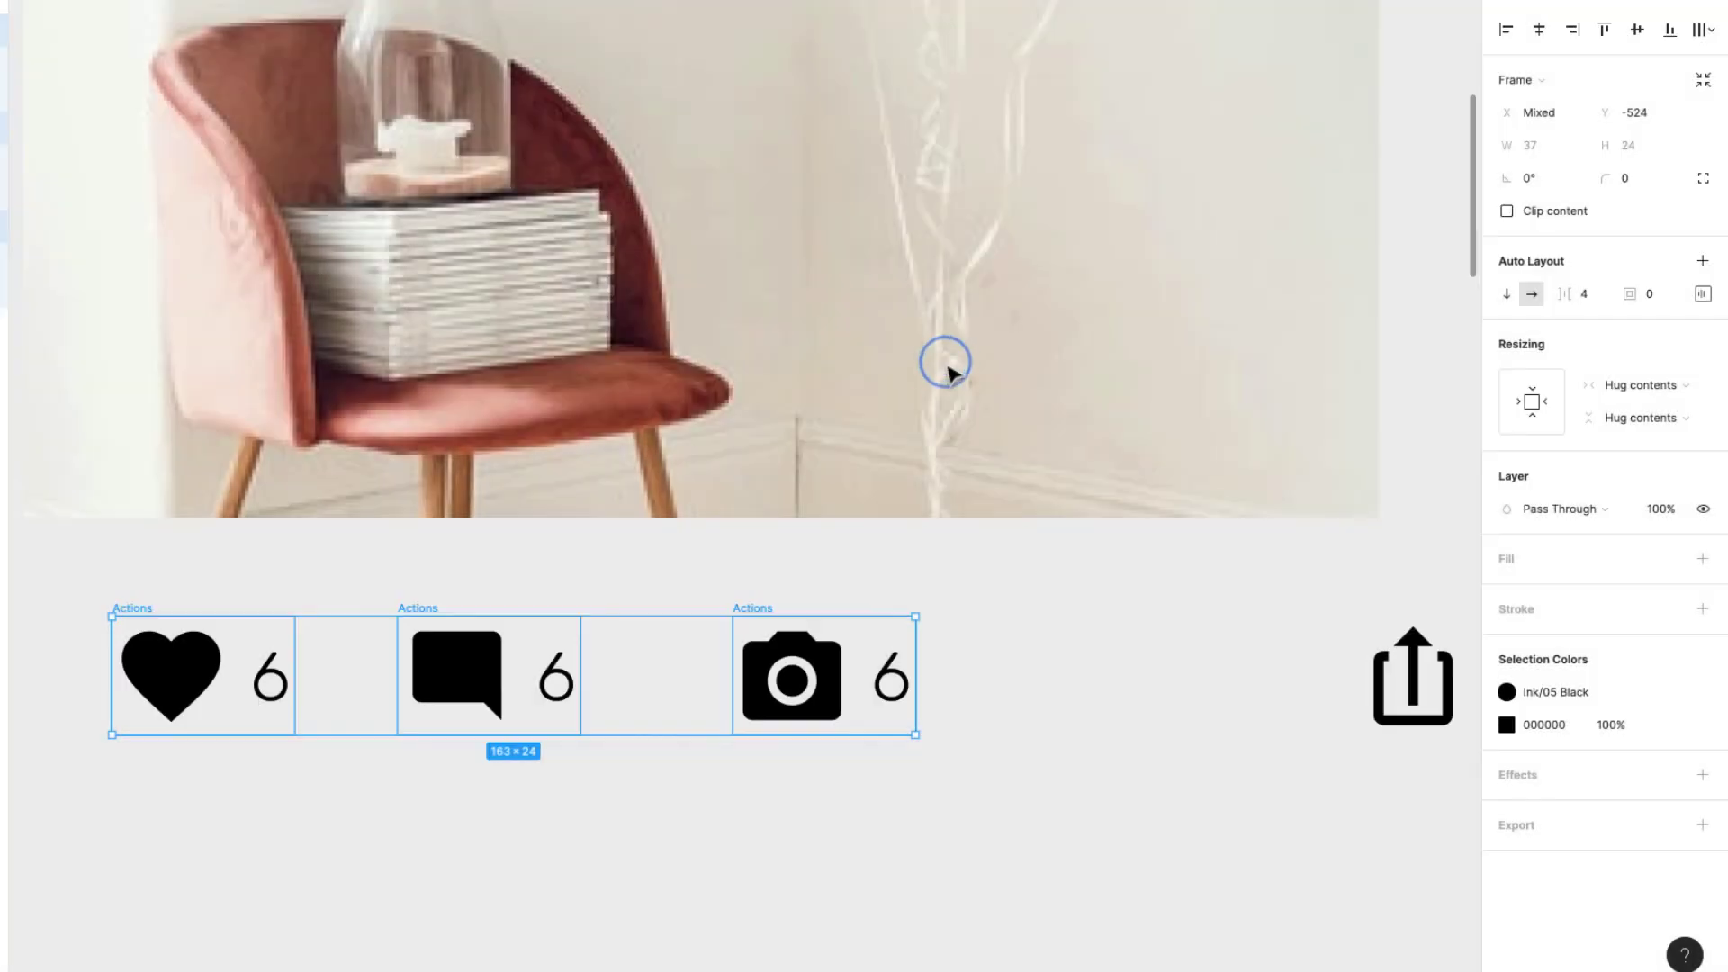
click(1109, 619)
scroll(1109, 619, down, 2)
scroll(1103, 626, right, 5)
Move the share icon beside the camera counter and wrap all four items in auto layout
drag(1036, 687, 801, 680)
scroll(801, 680, down, 2)
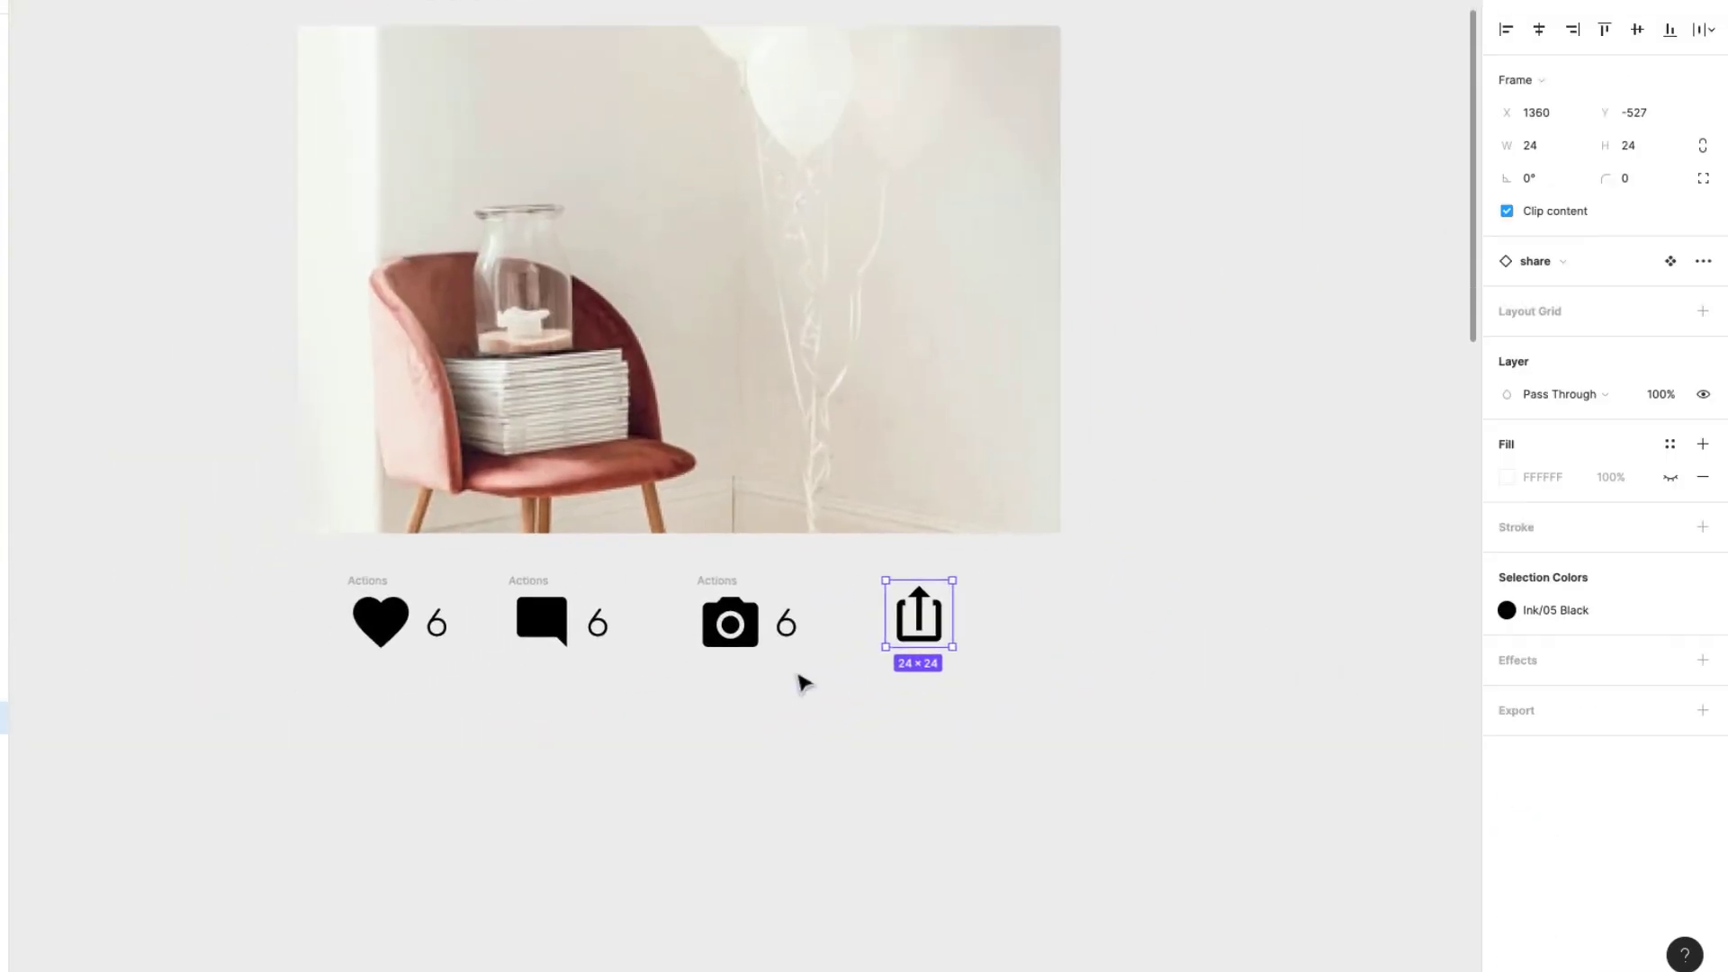
scroll(920, 608, right, 2)
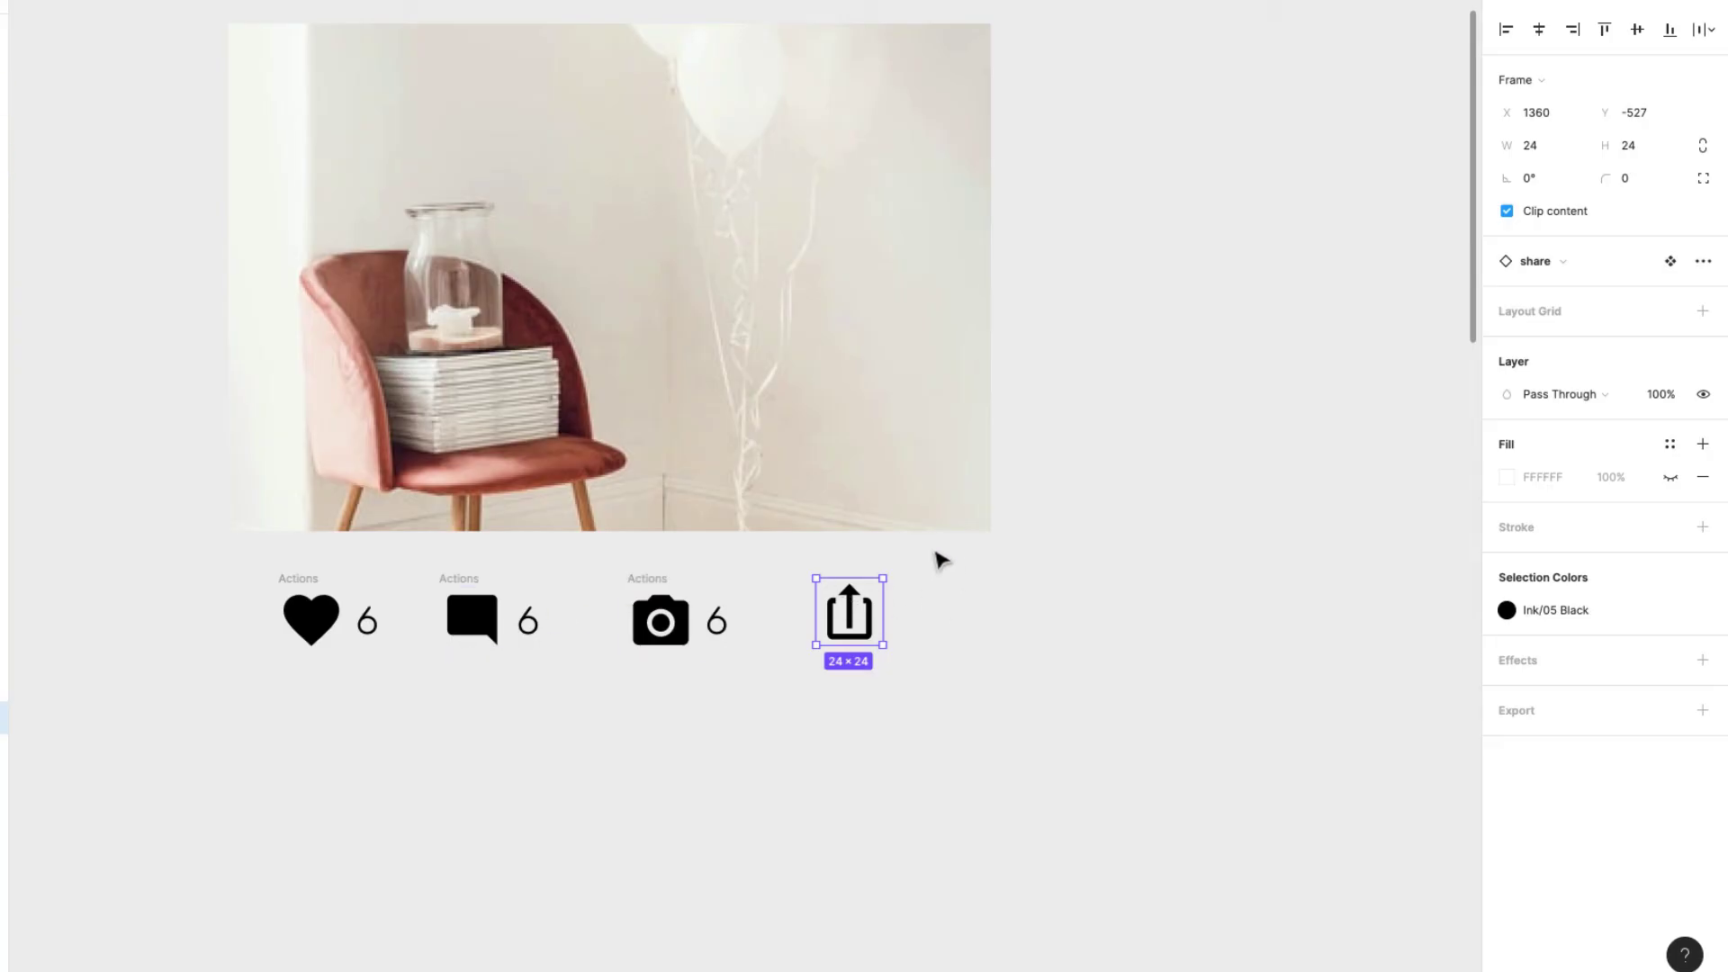
drag(934, 550, 249, 812)
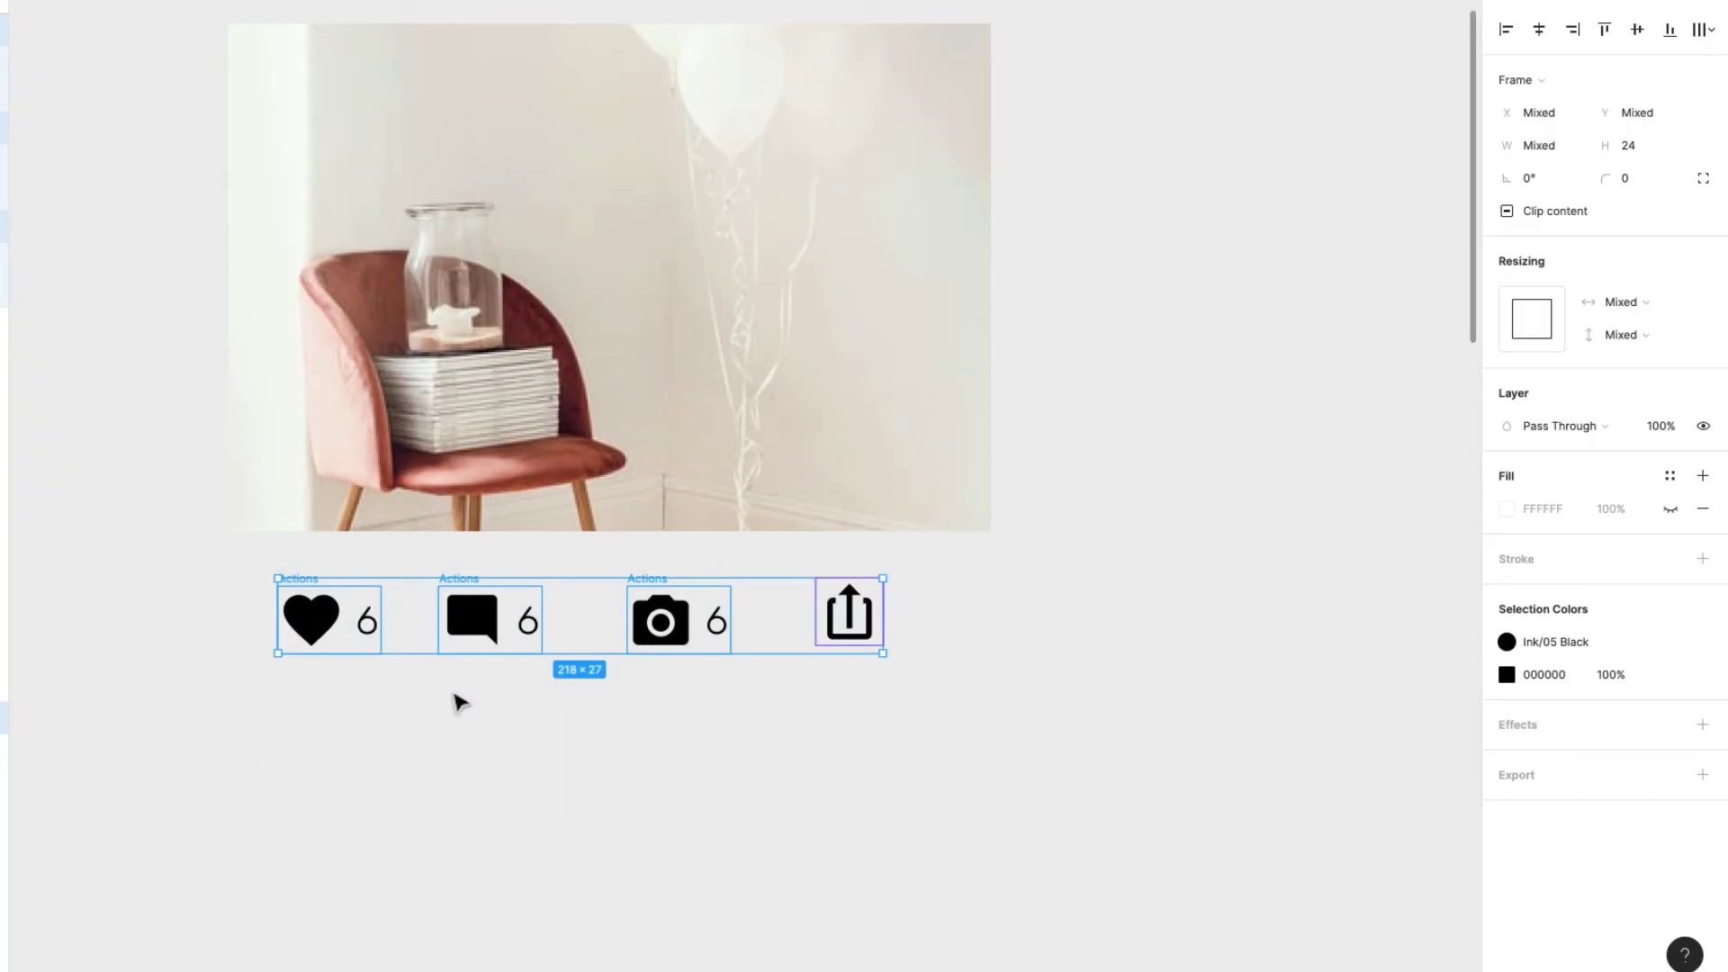
key(shift+a)
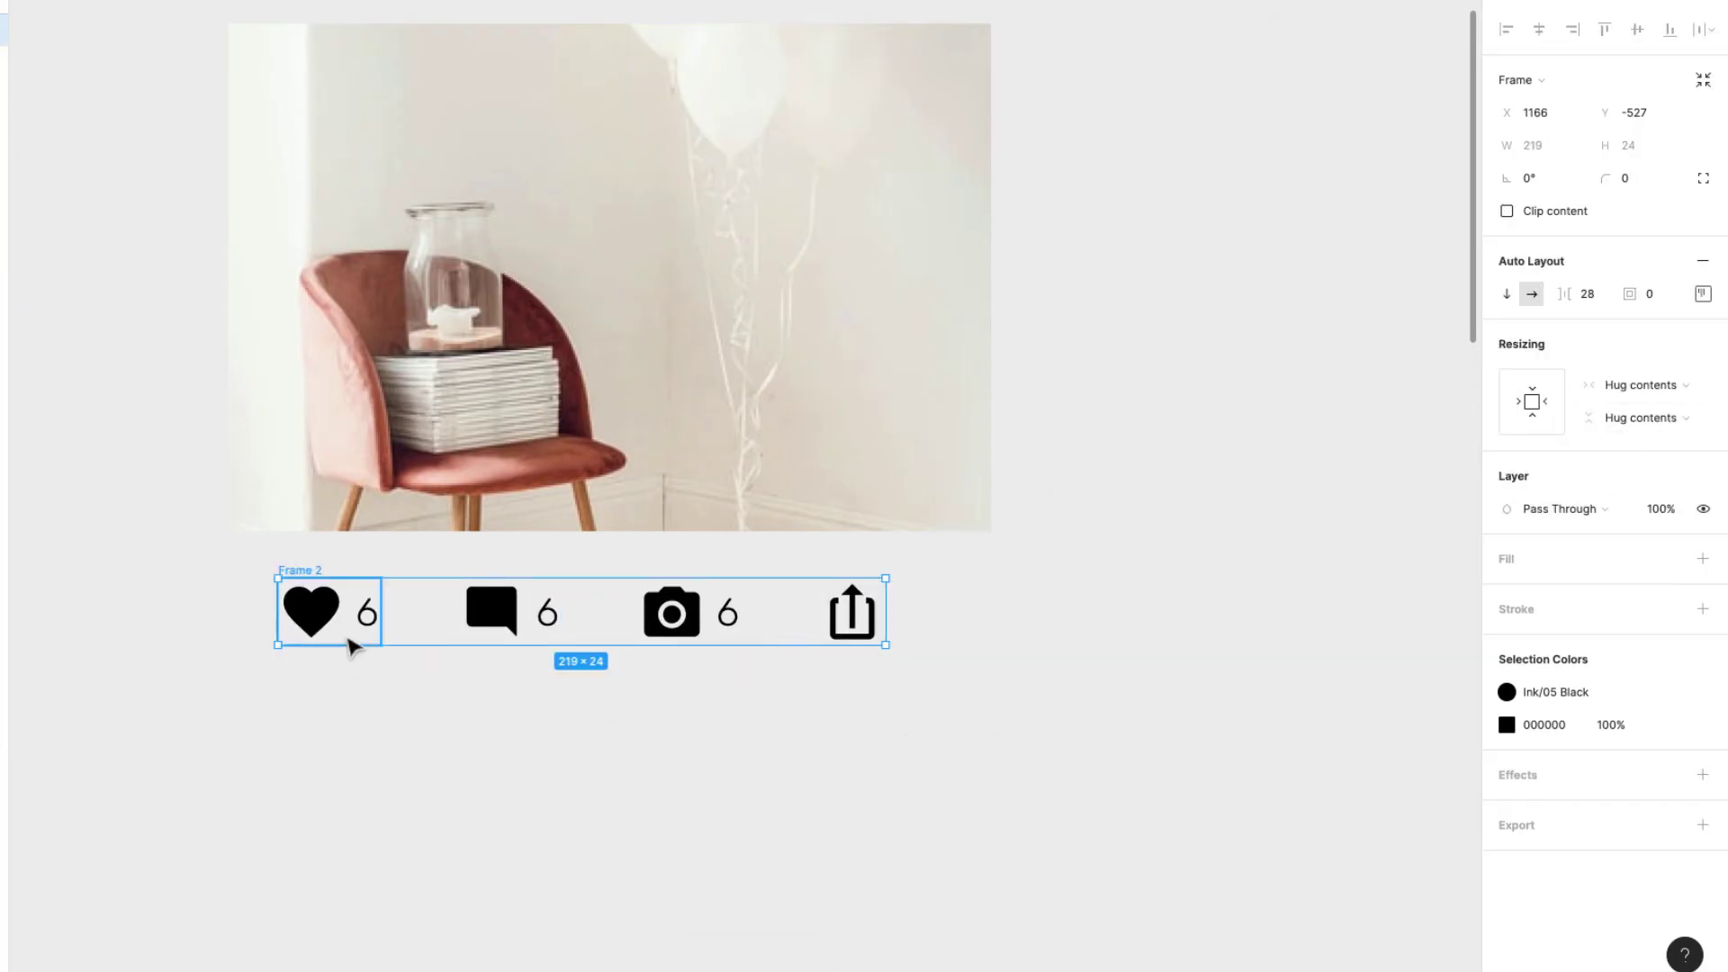
Centre-align the items within the new auto-layout row and nudge it into place
click(1703, 293)
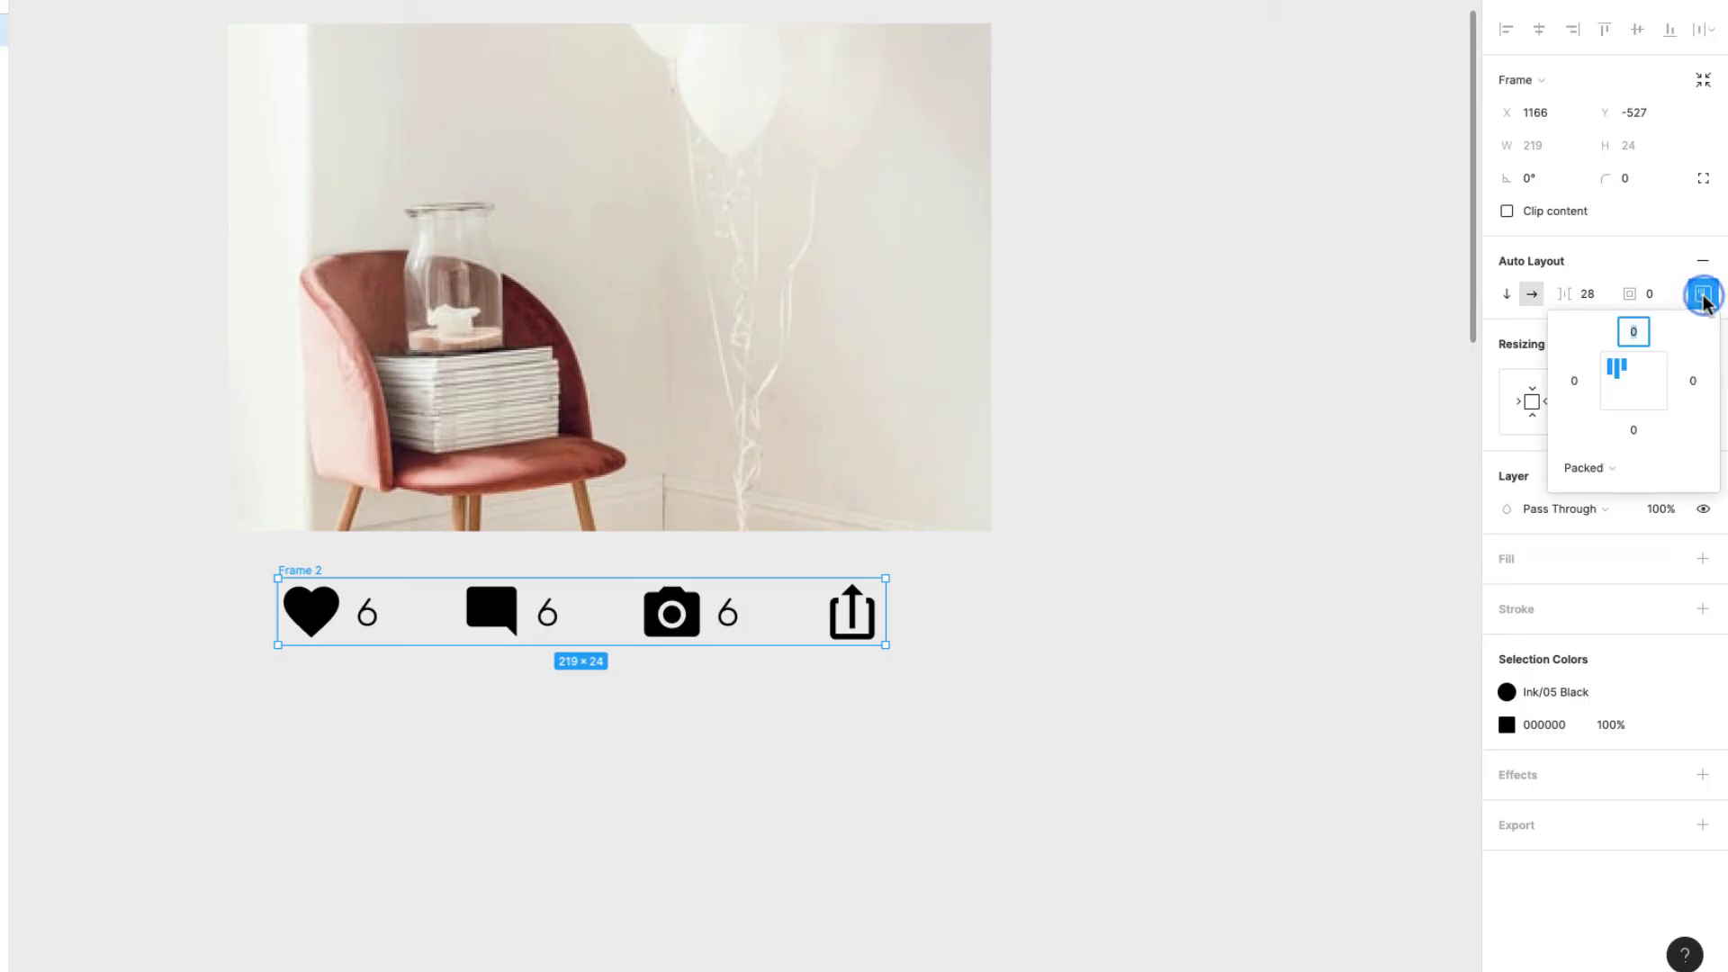
click(1634, 380)
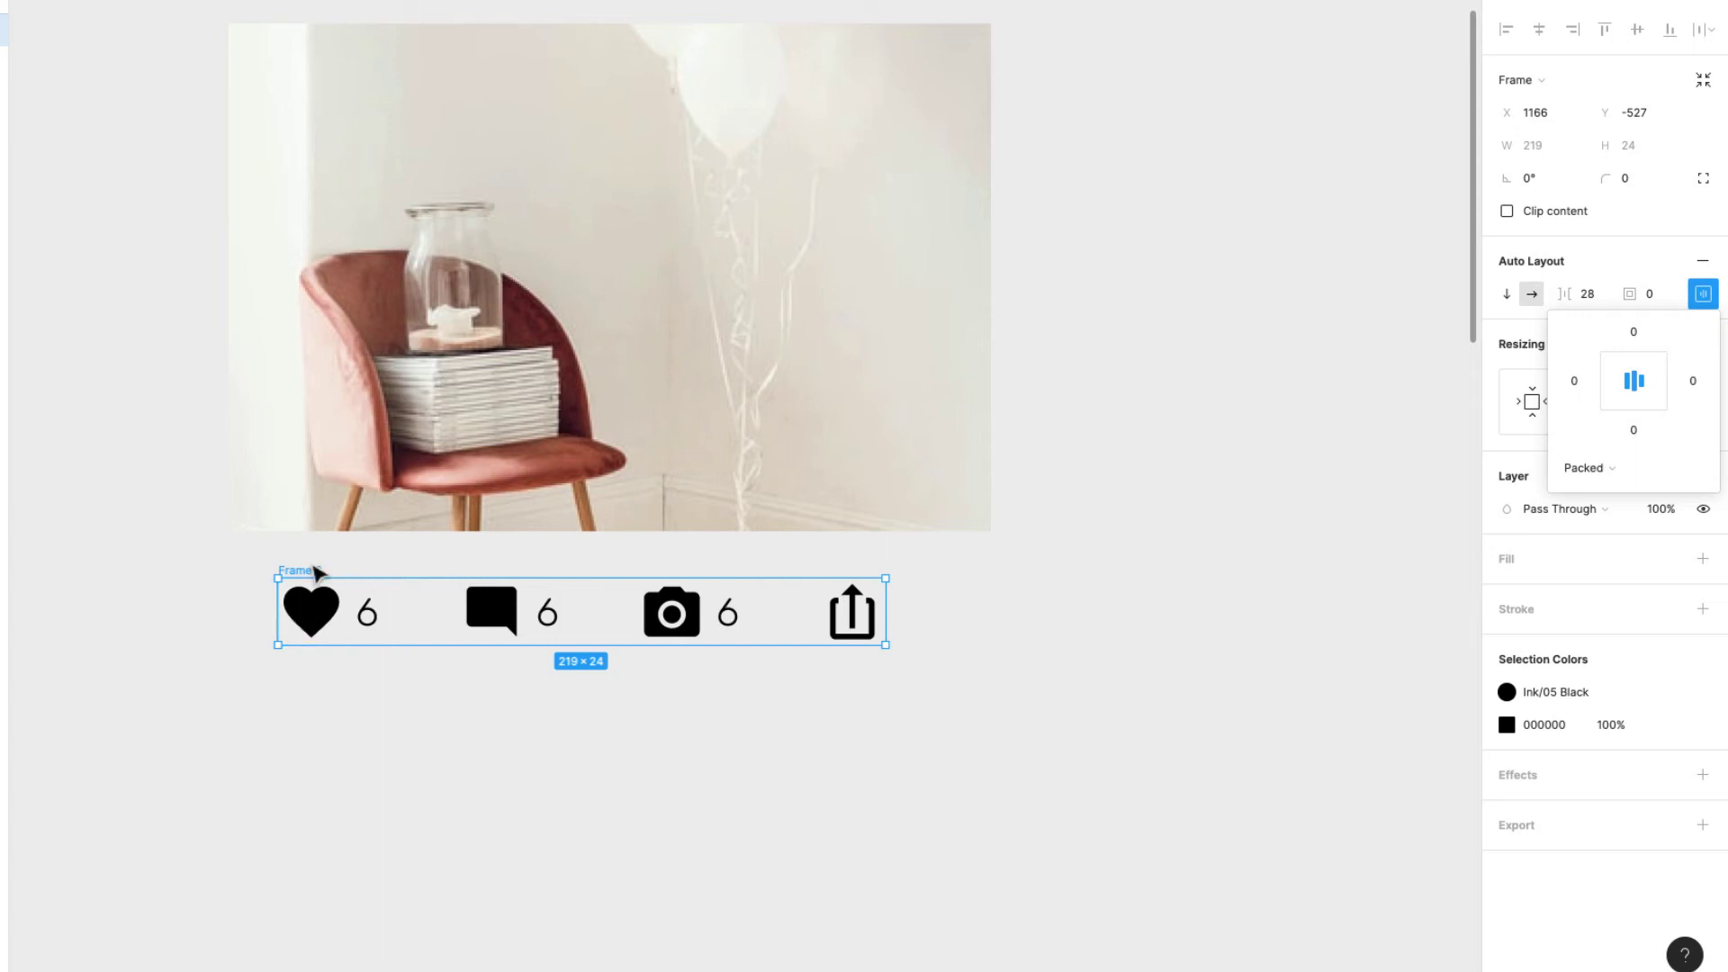
mouse_move(312, 573)
mouse_down()
mouse_move(379, 568)
mouse_move(324, 567)
mouse_up()
scroll(548, 663, down, 4)
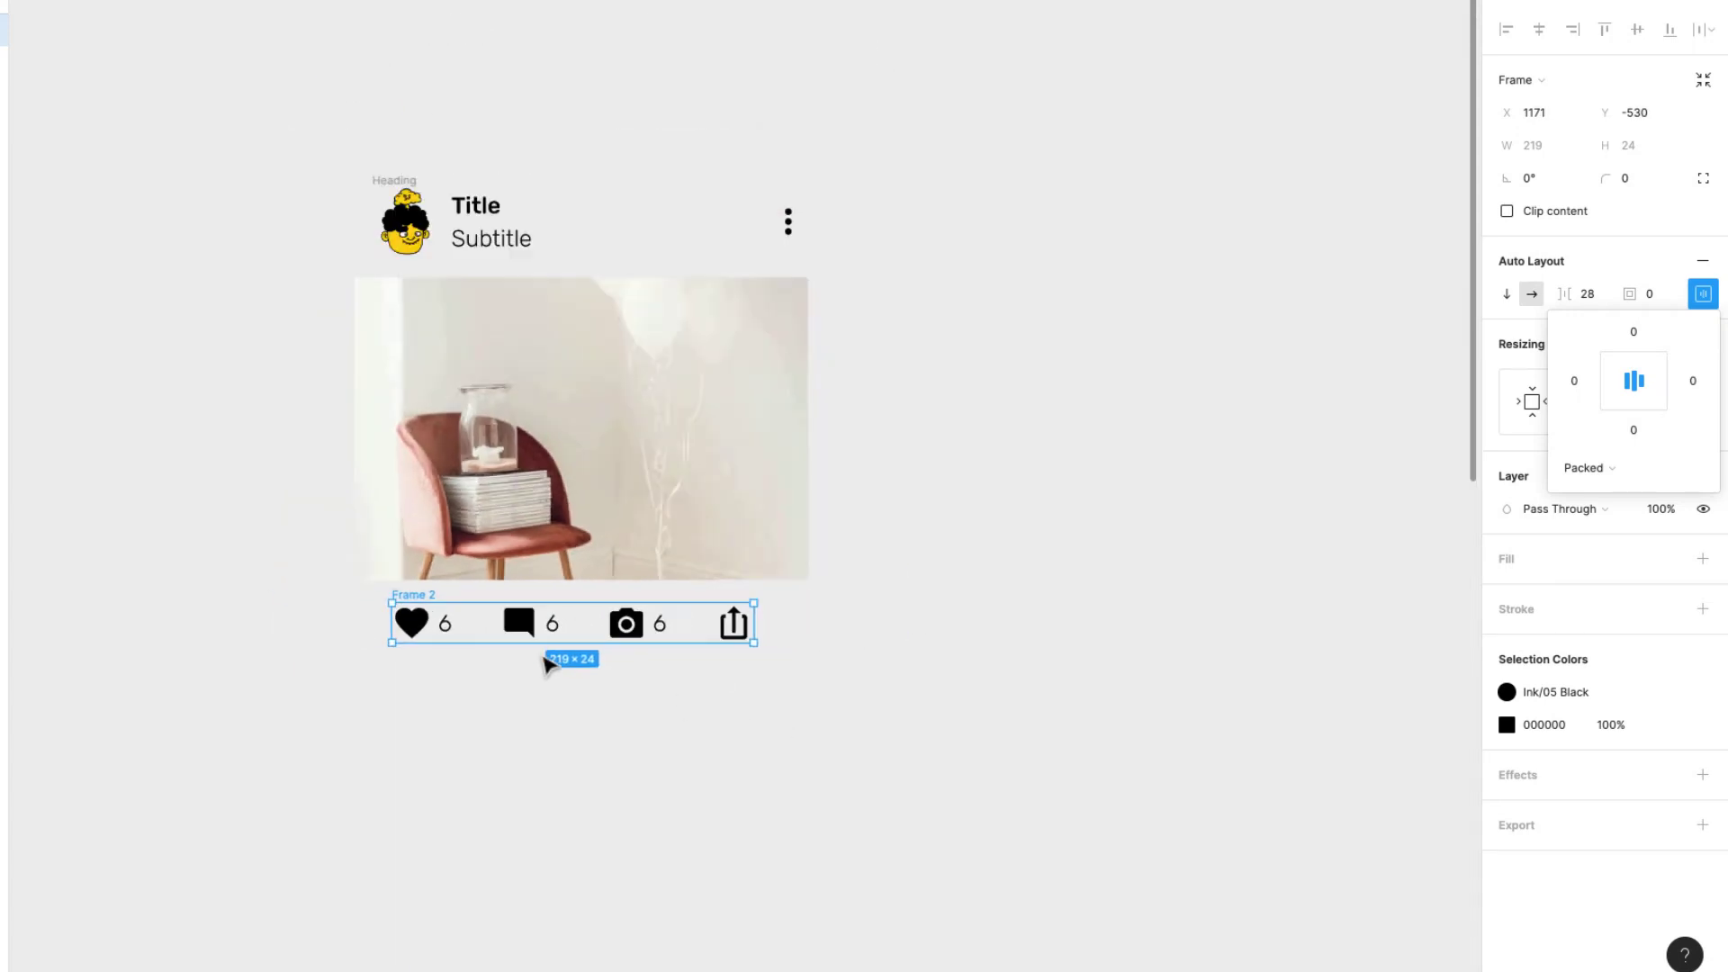
Rename the icon row to 'Bottom' and the chair photo layer to 'Image'
scroll(493, 621, up, 2)
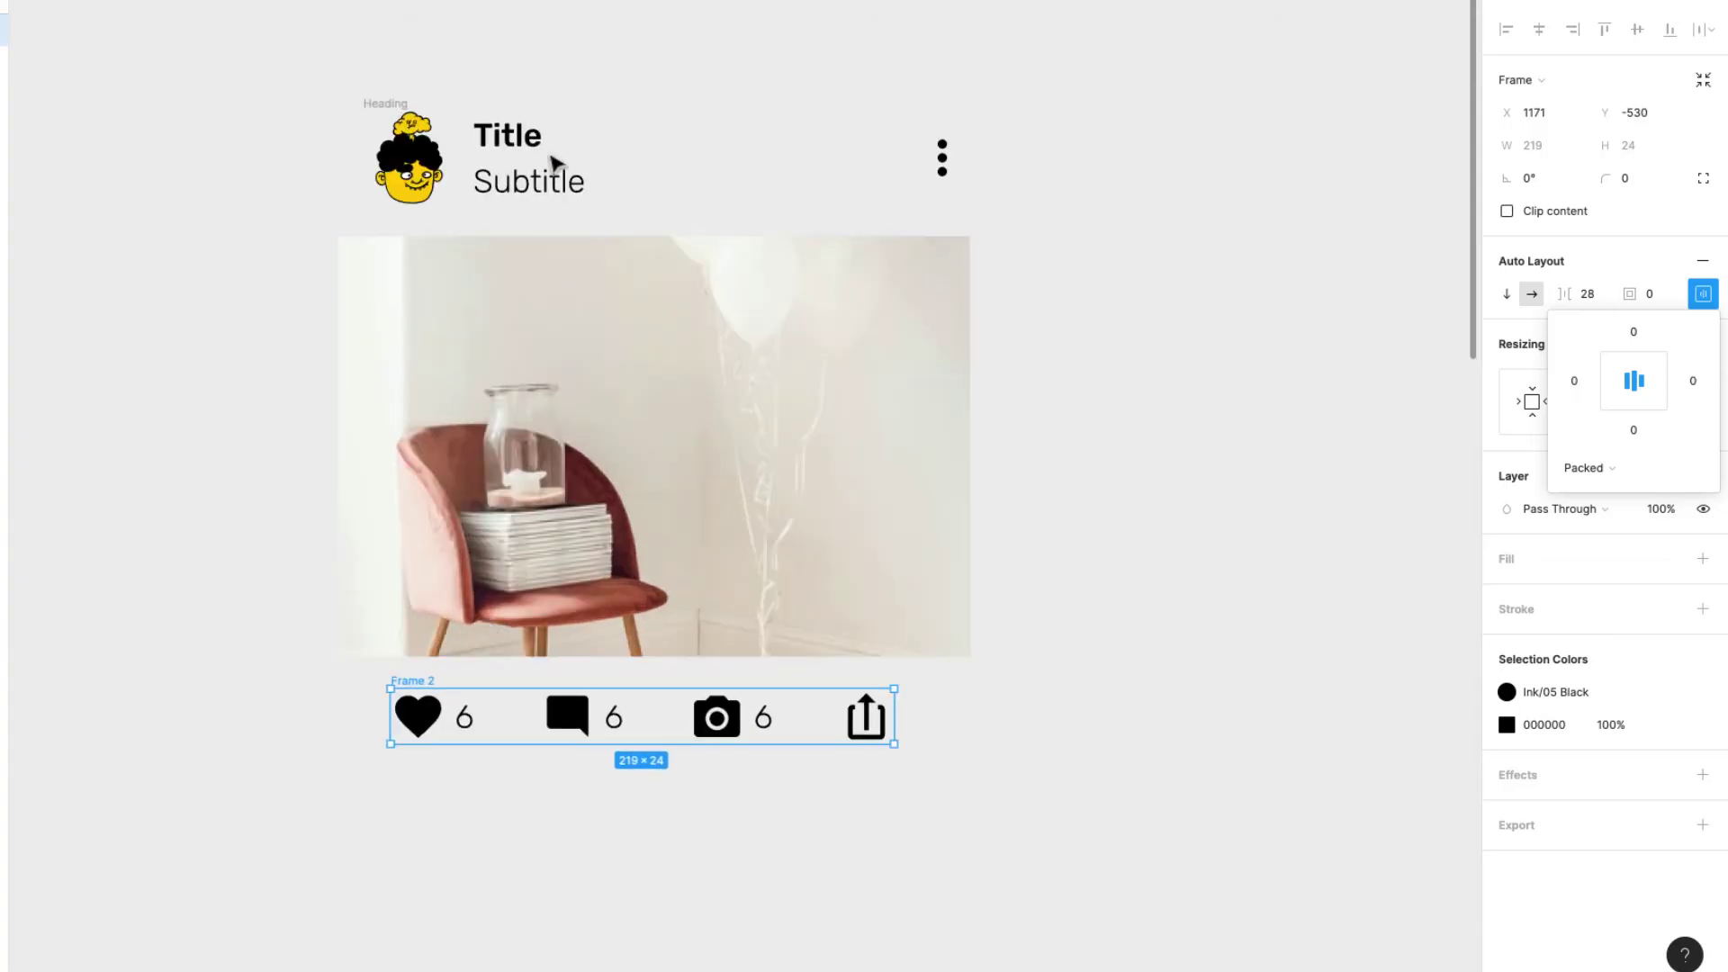
click(388, 90)
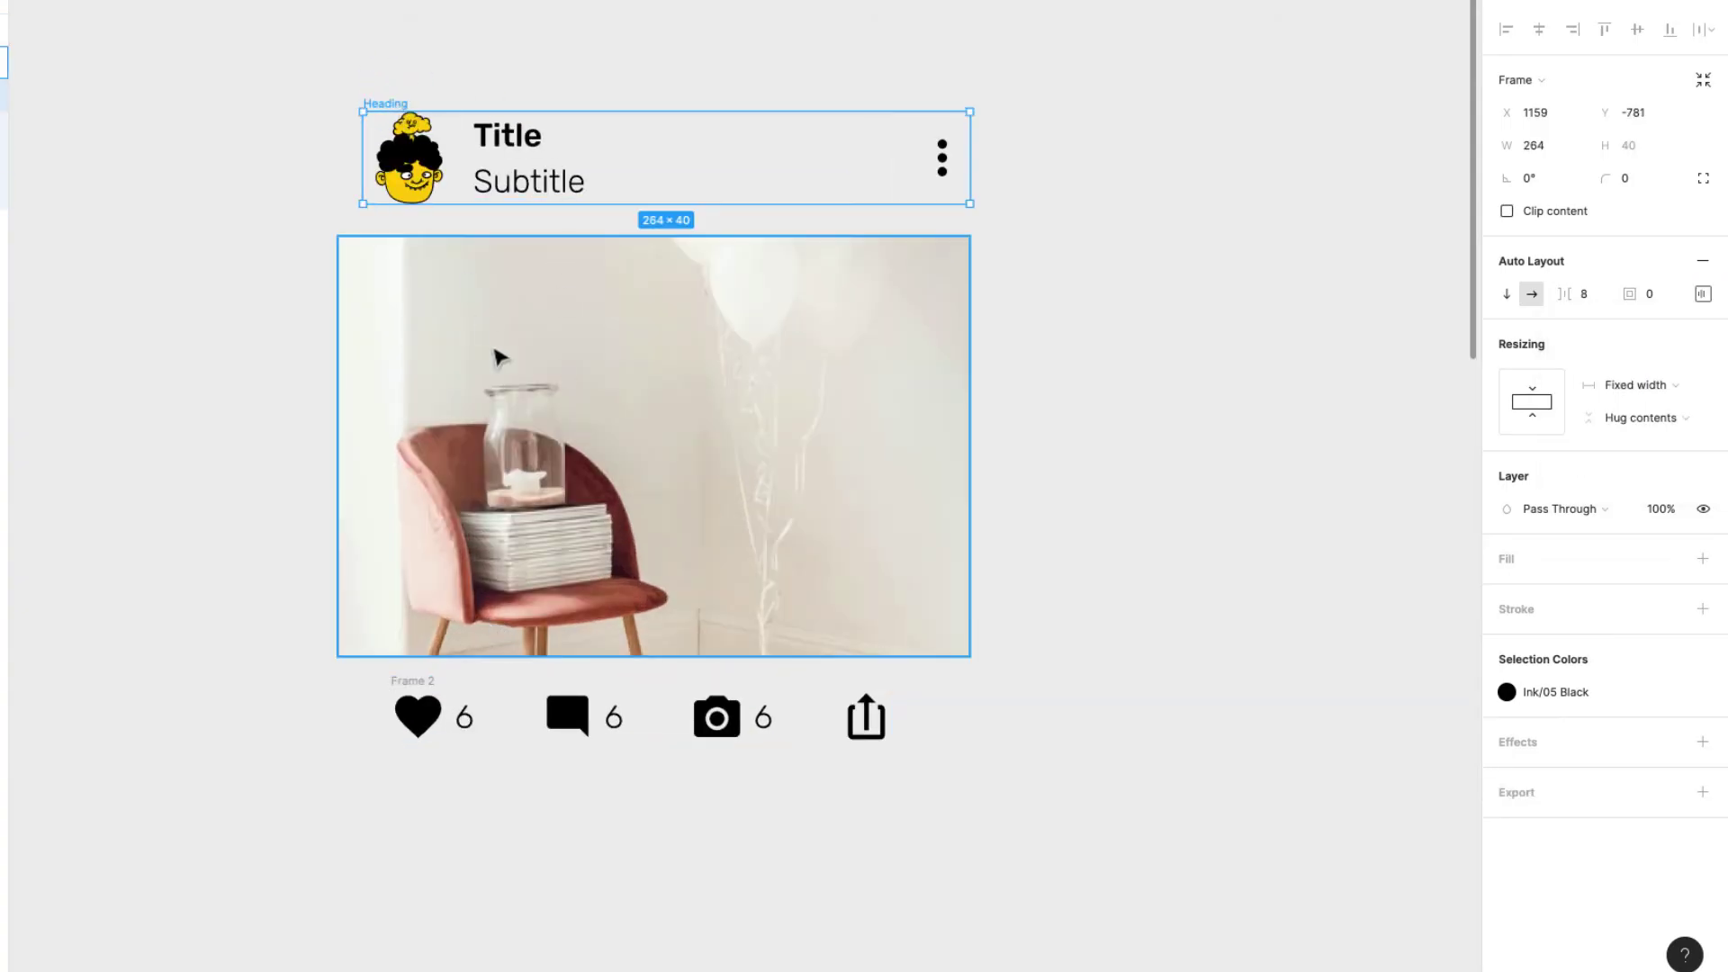
click(494, 353)
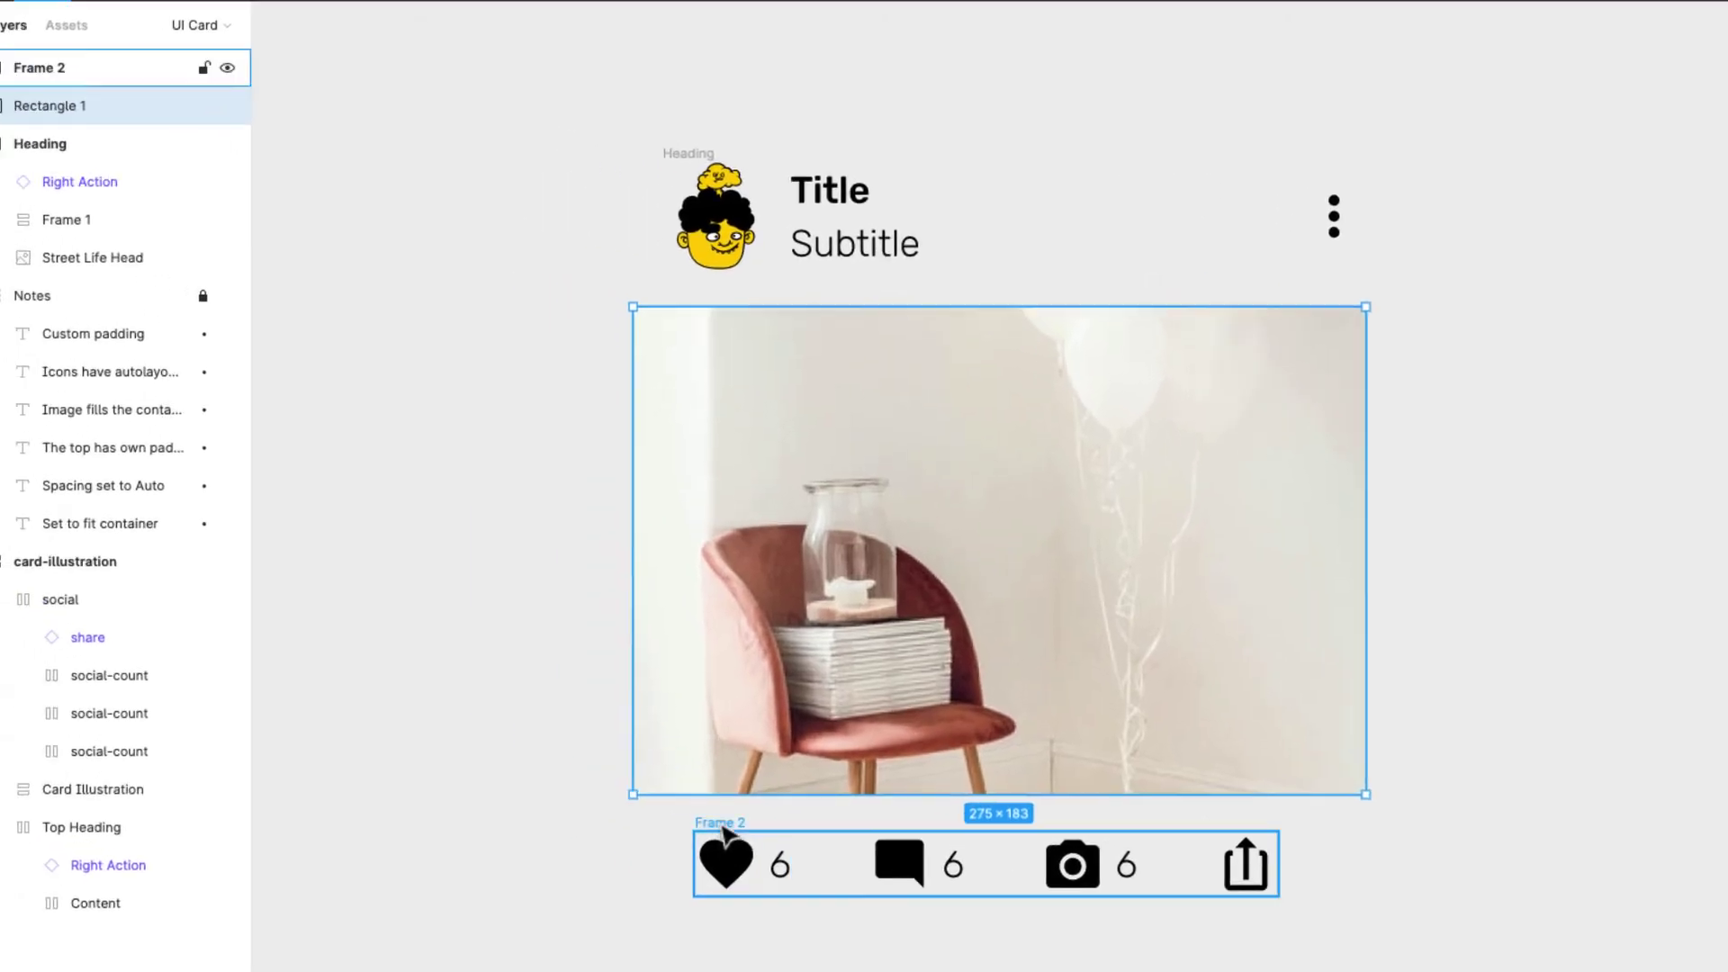
click(417, 688)
key(super+r)
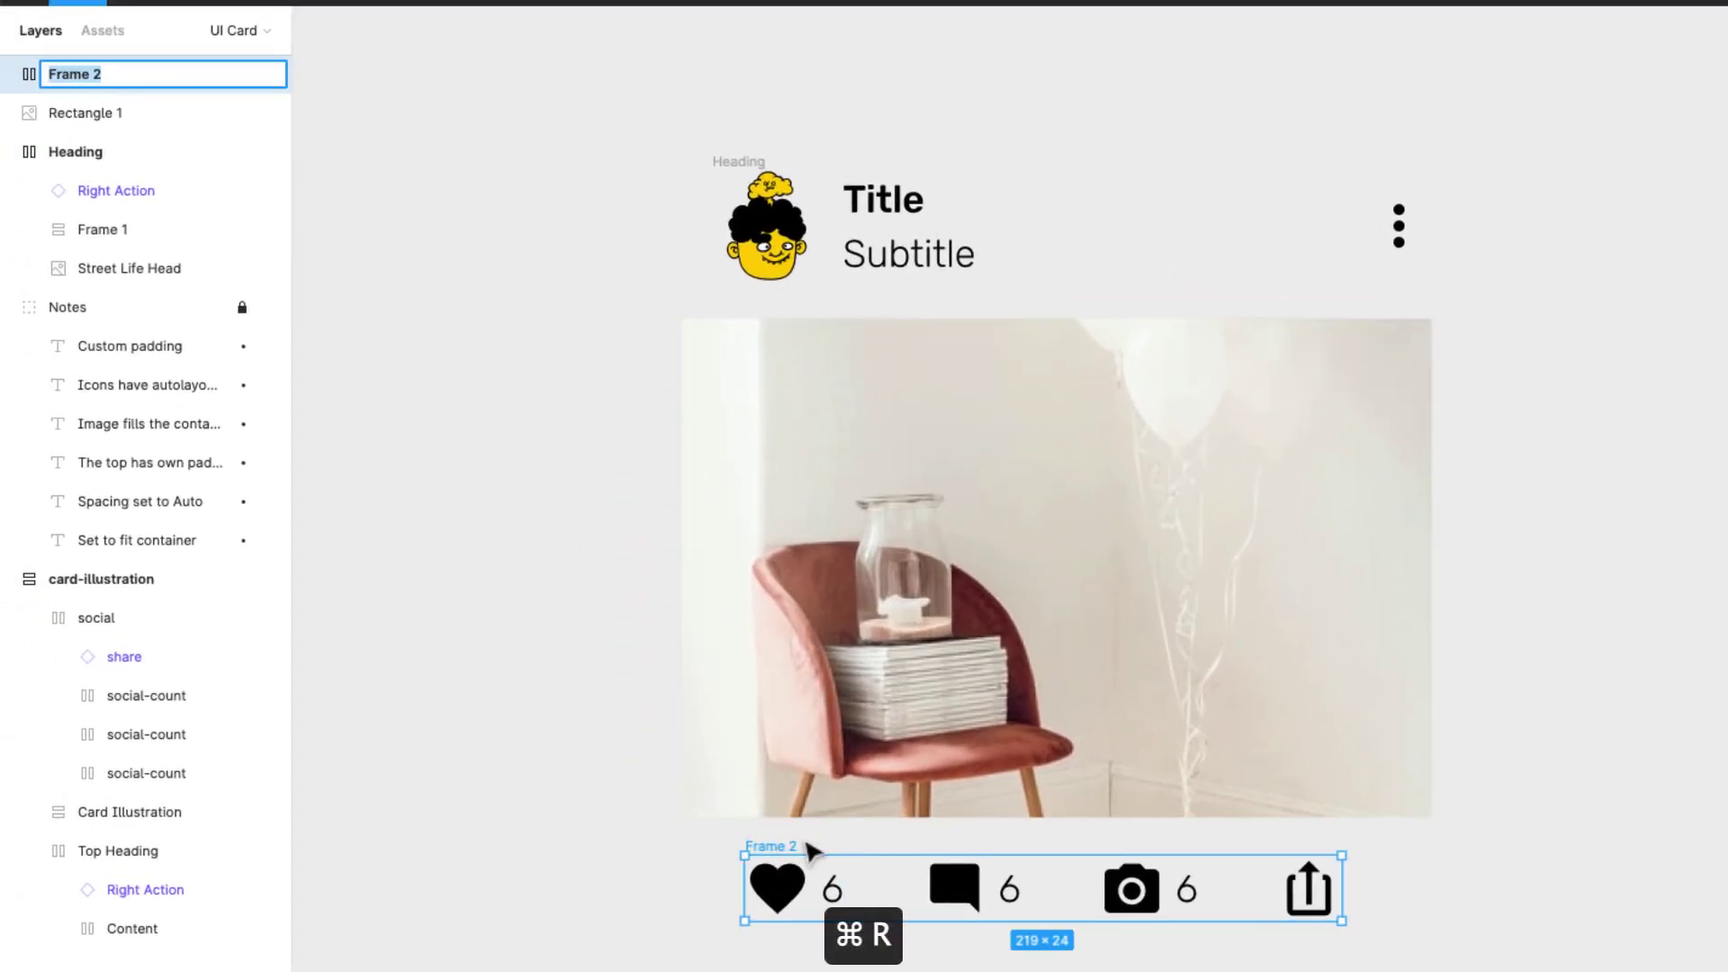
text(Bottom)
key(Return)
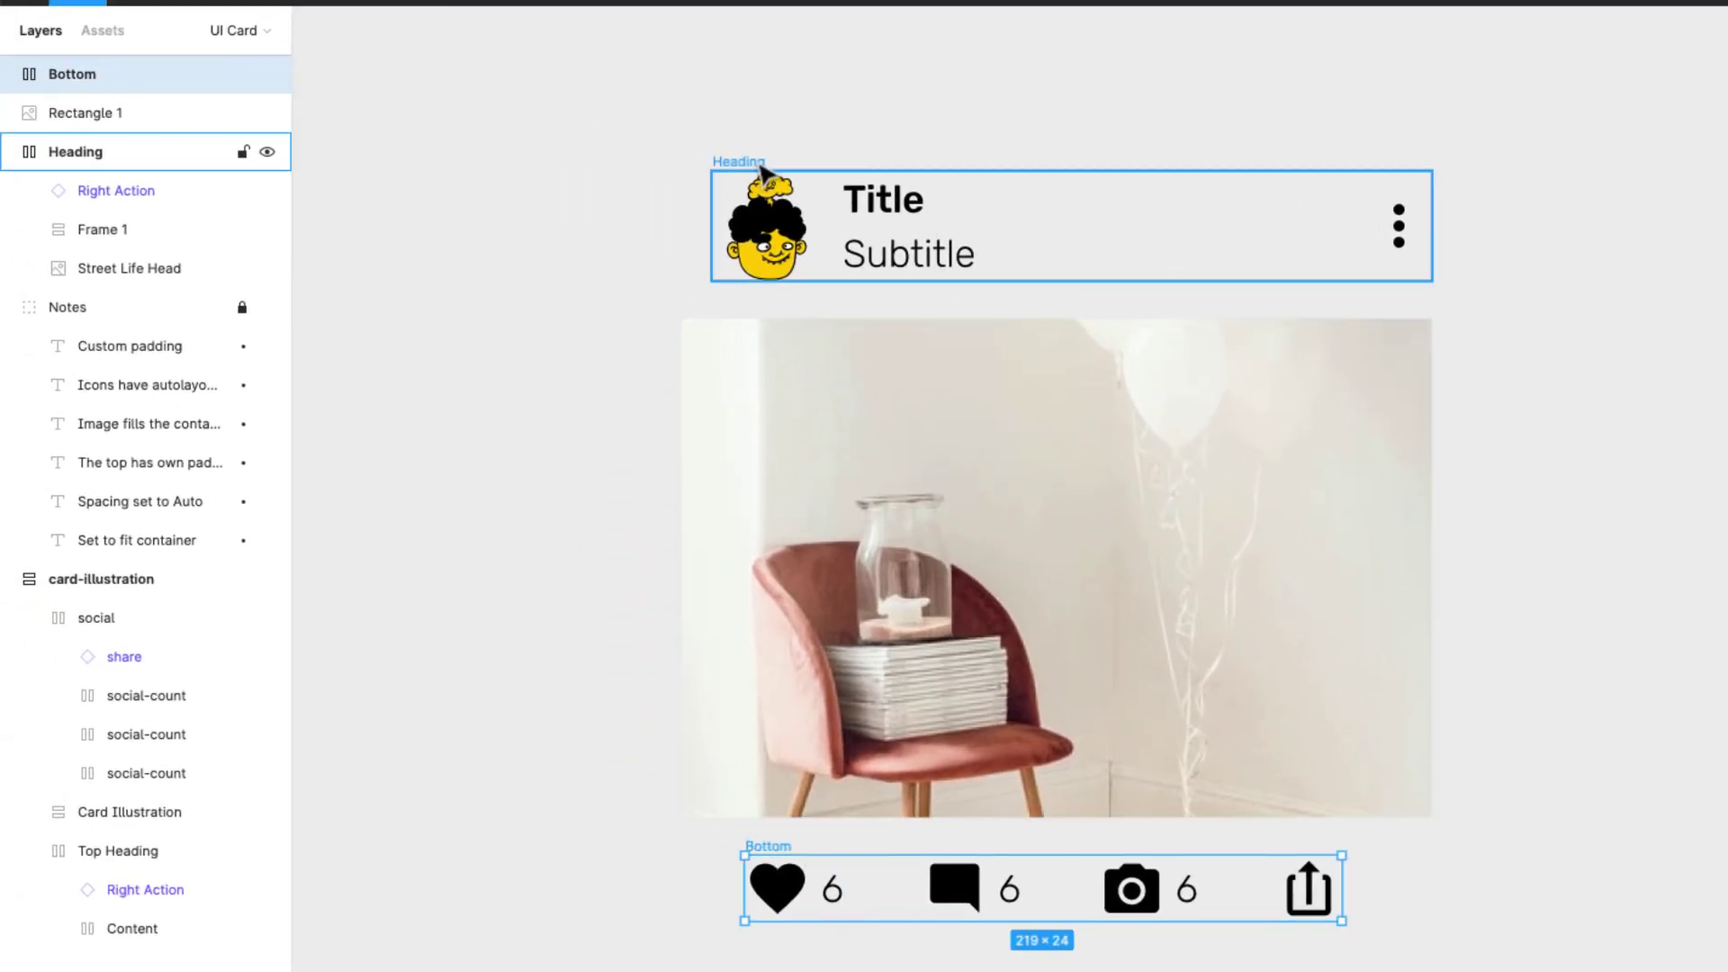
click(754, 477)
key(super+r)
text(Image)
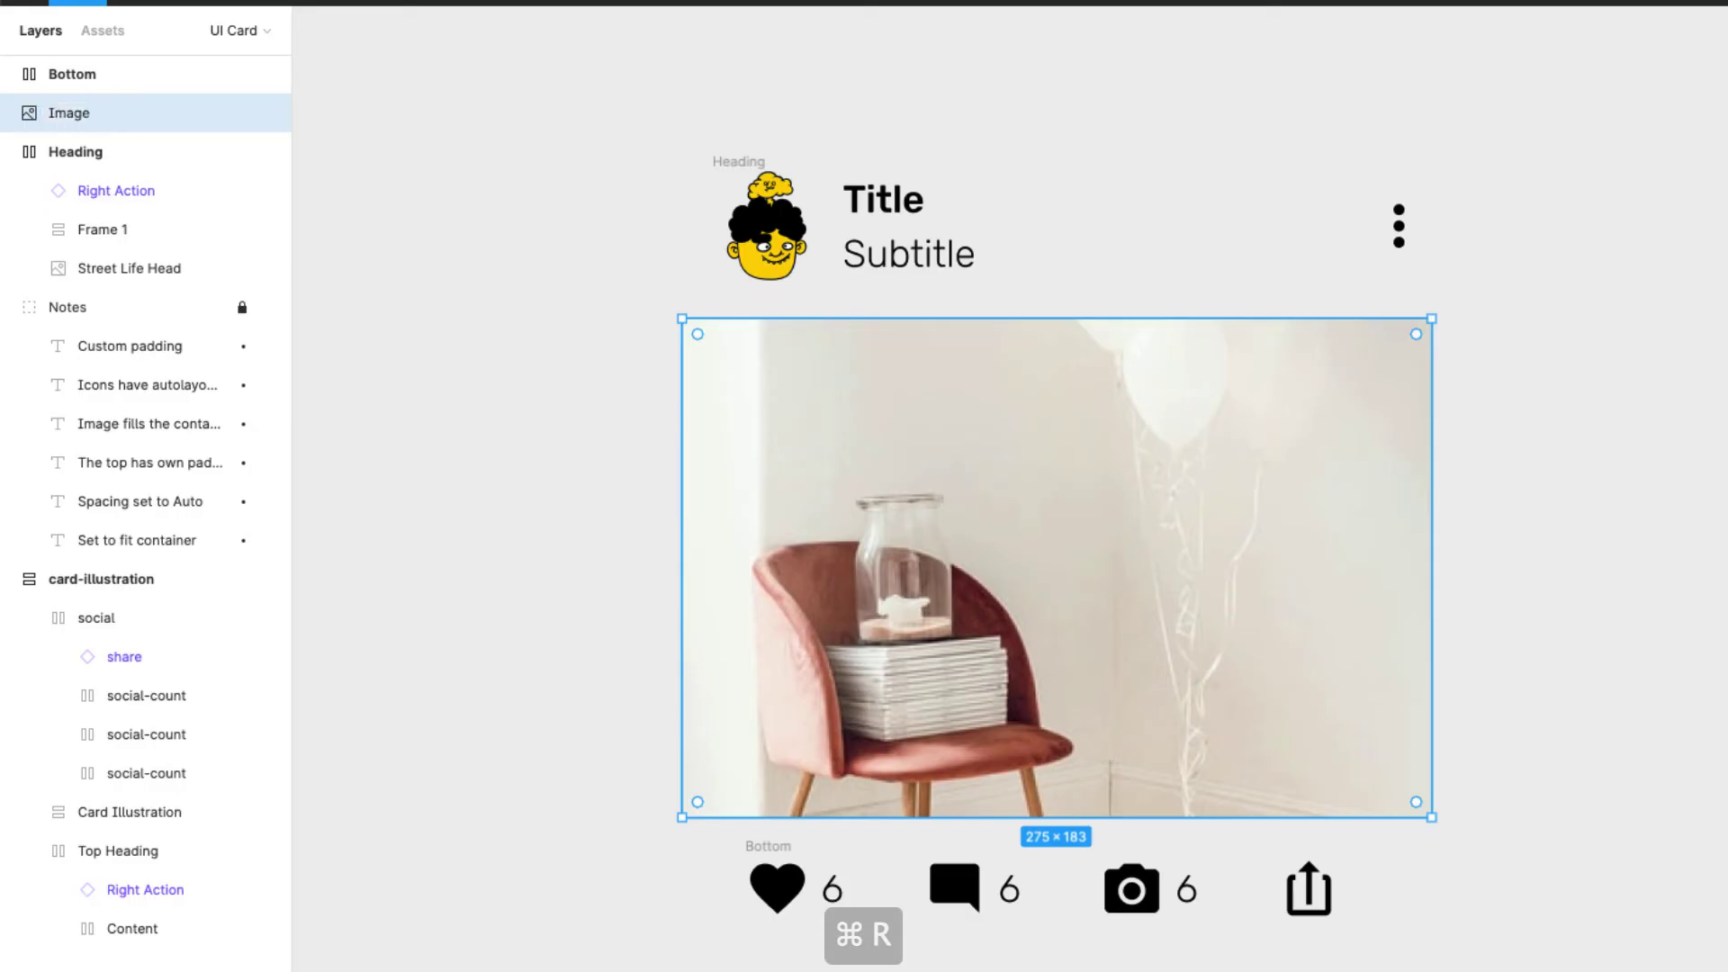
key(Return)
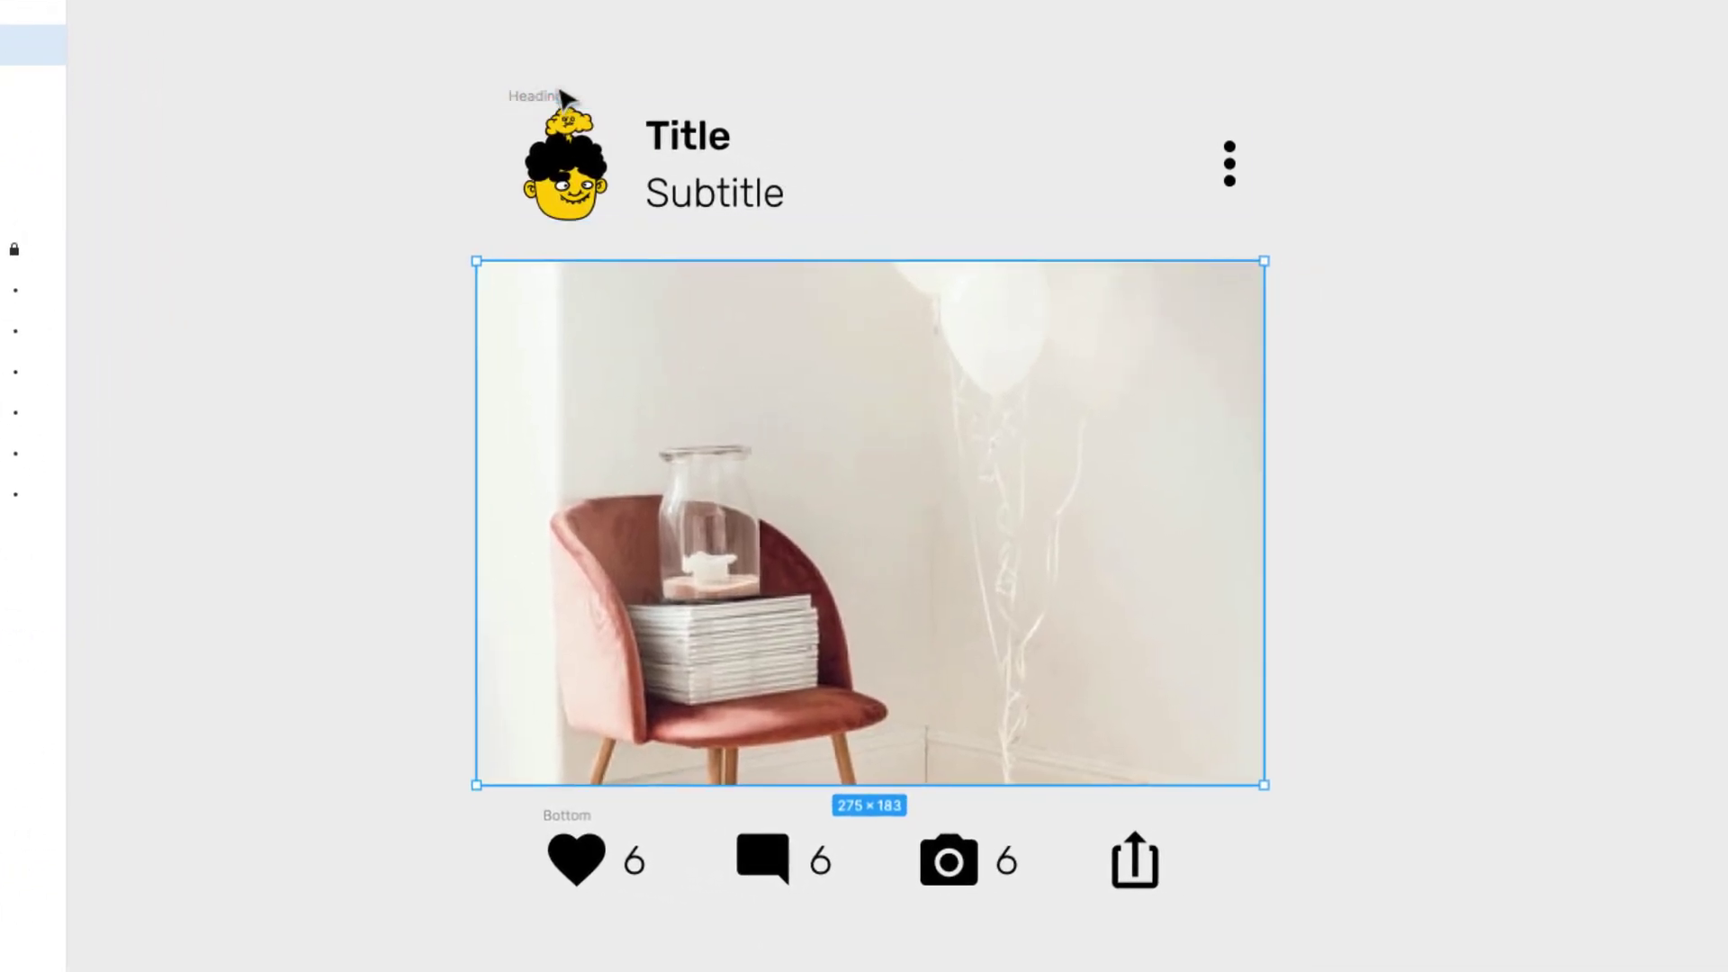
Stack Heading, Image and Bottom into a vertical auto-layout frame spaced 14
shift+click(587, 113)
shift+click(565, 826)
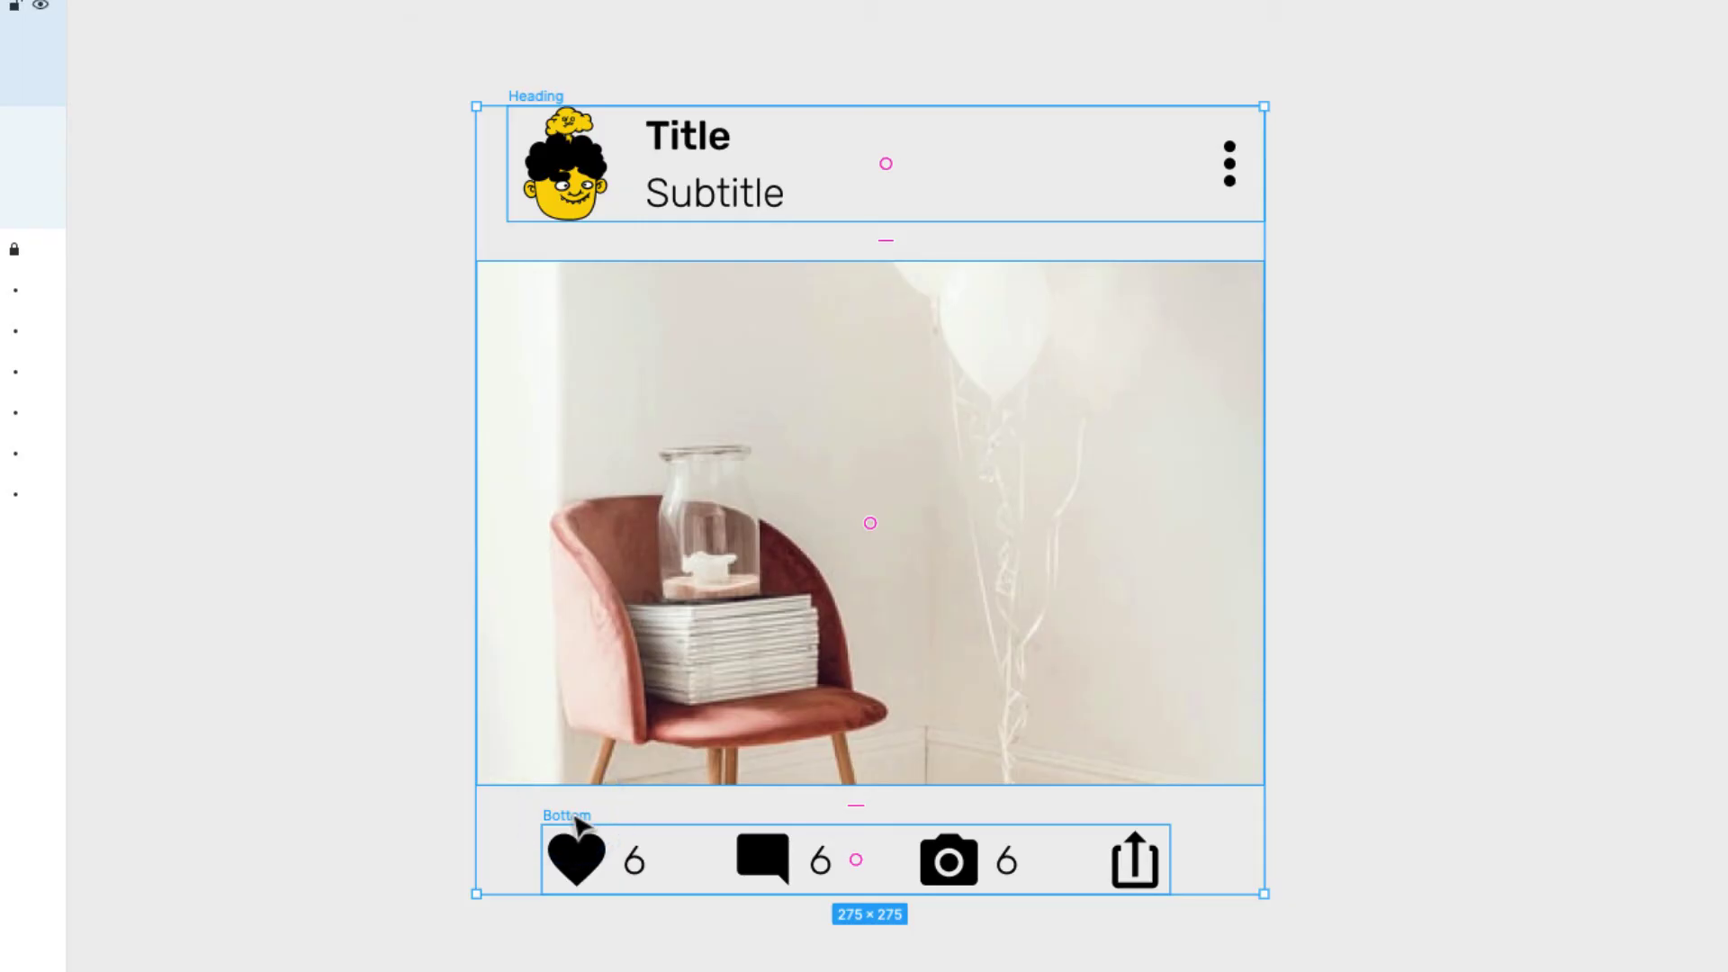
key(shift+a)
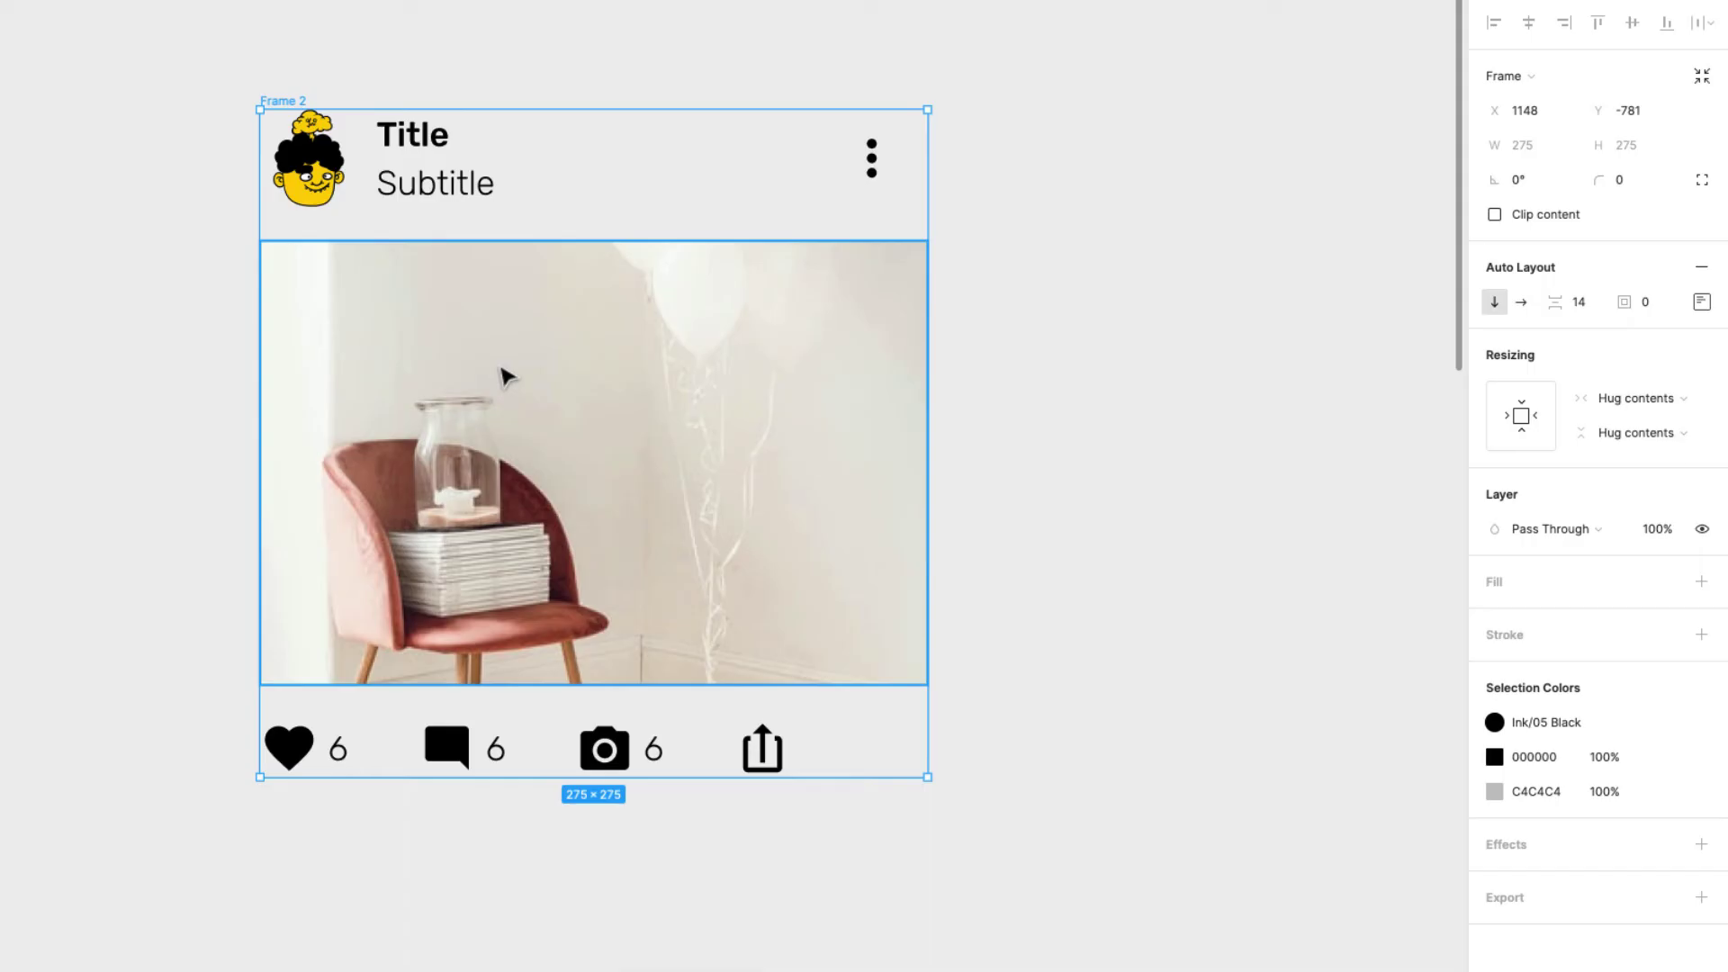
click(1178, 302)
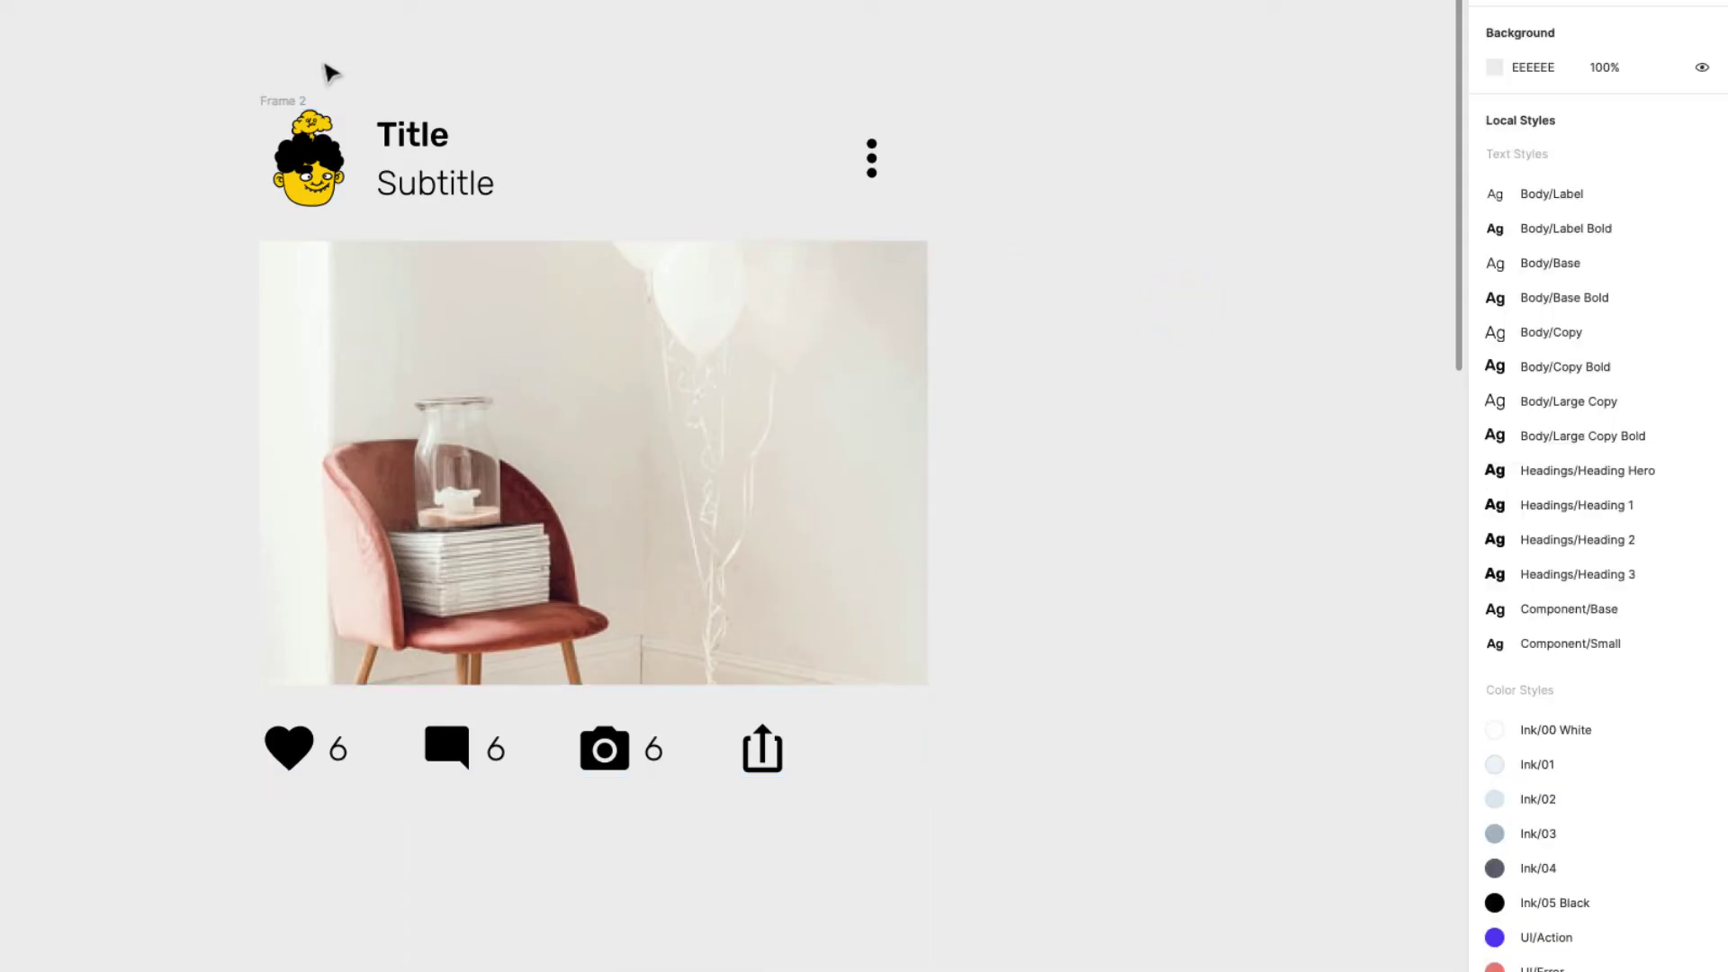
click(284, 93)
key(super+r)
text(UI Car)
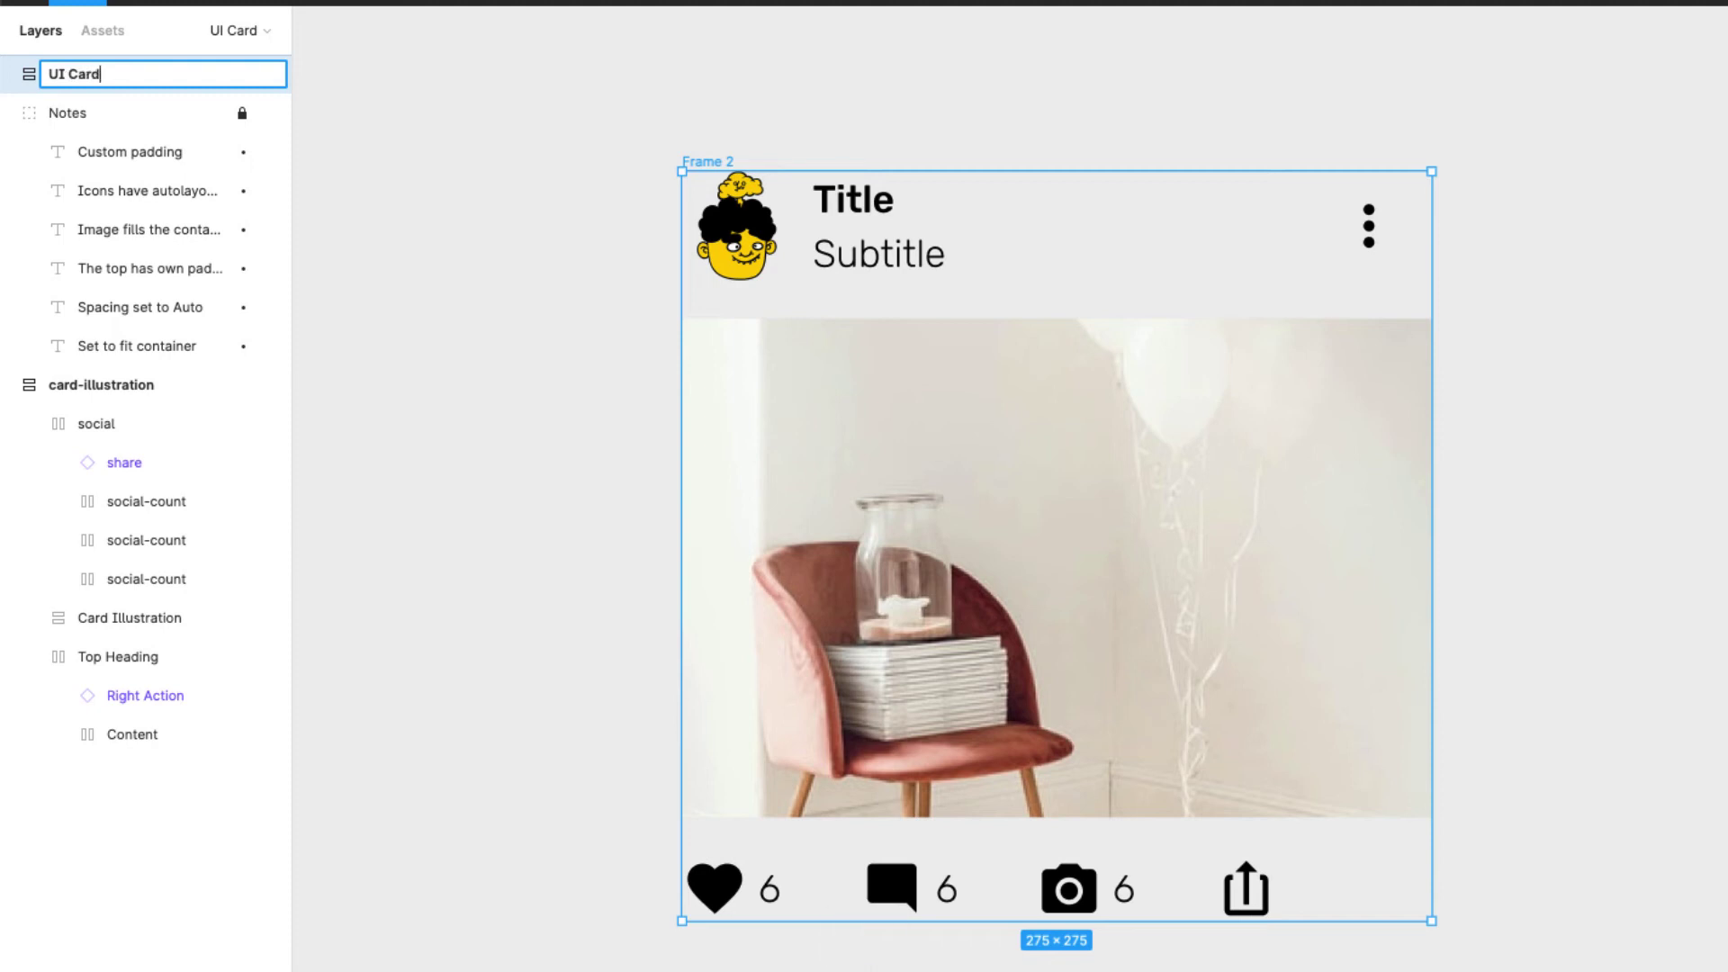
text(d)
key(Return)
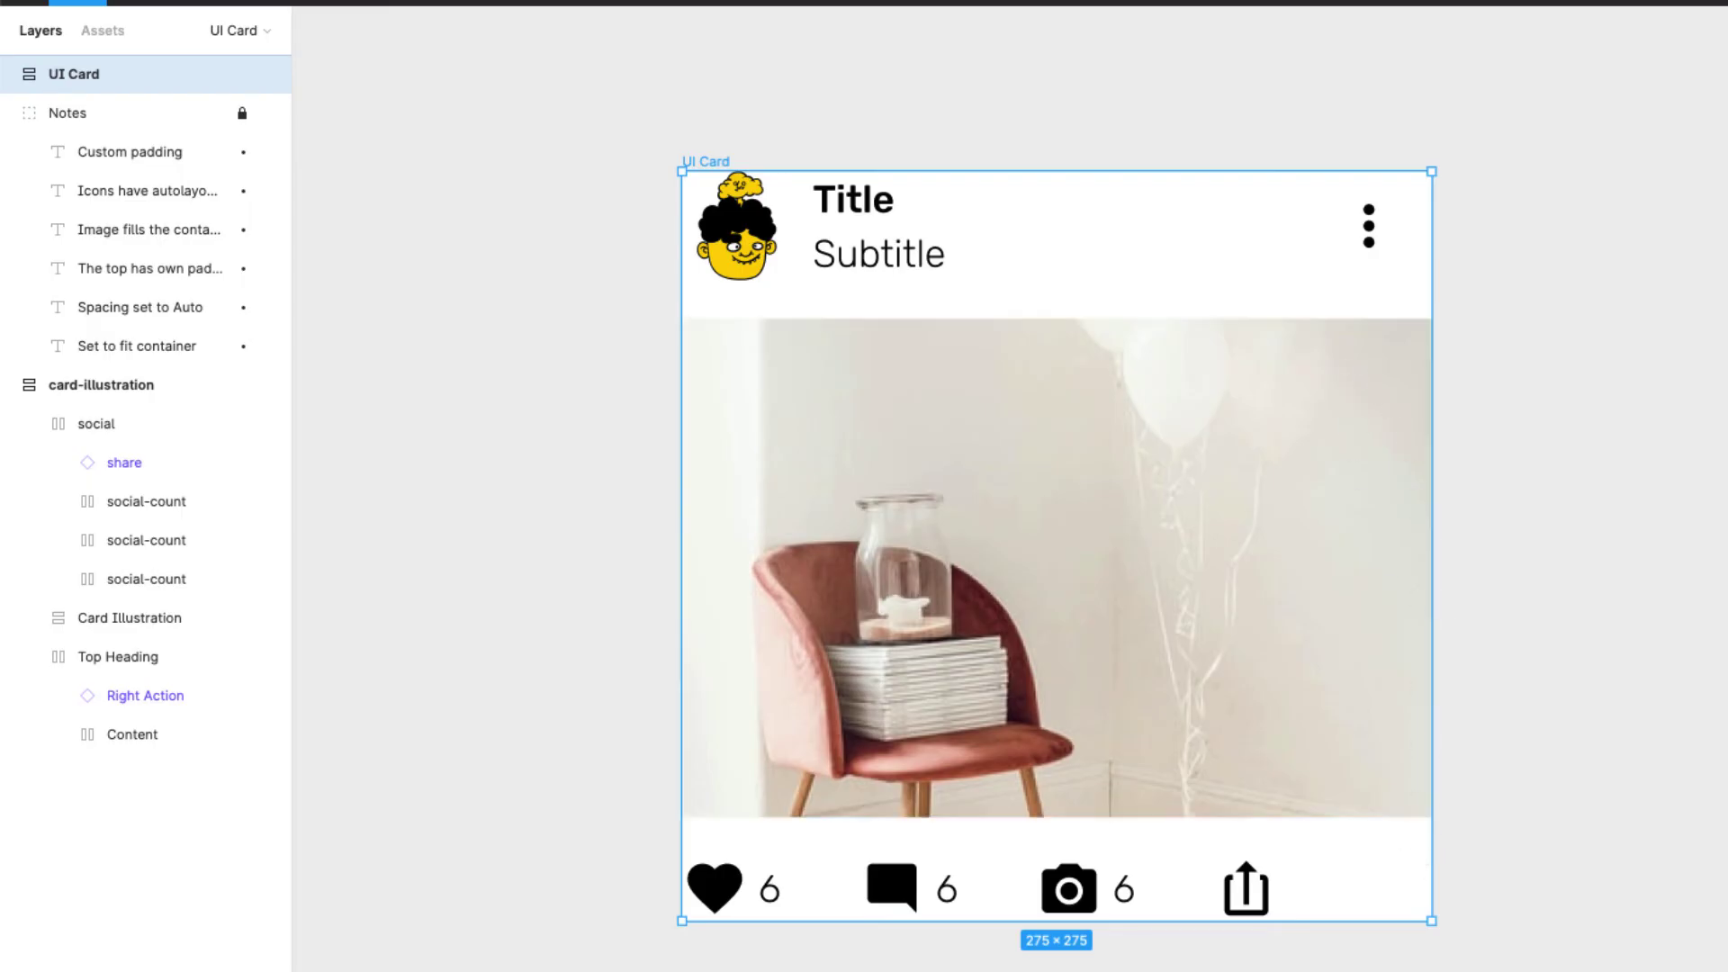
click(1601, 243)
double_click(1371, 227)
click(1625, 418)
scroll(1625, 418, right, 2)
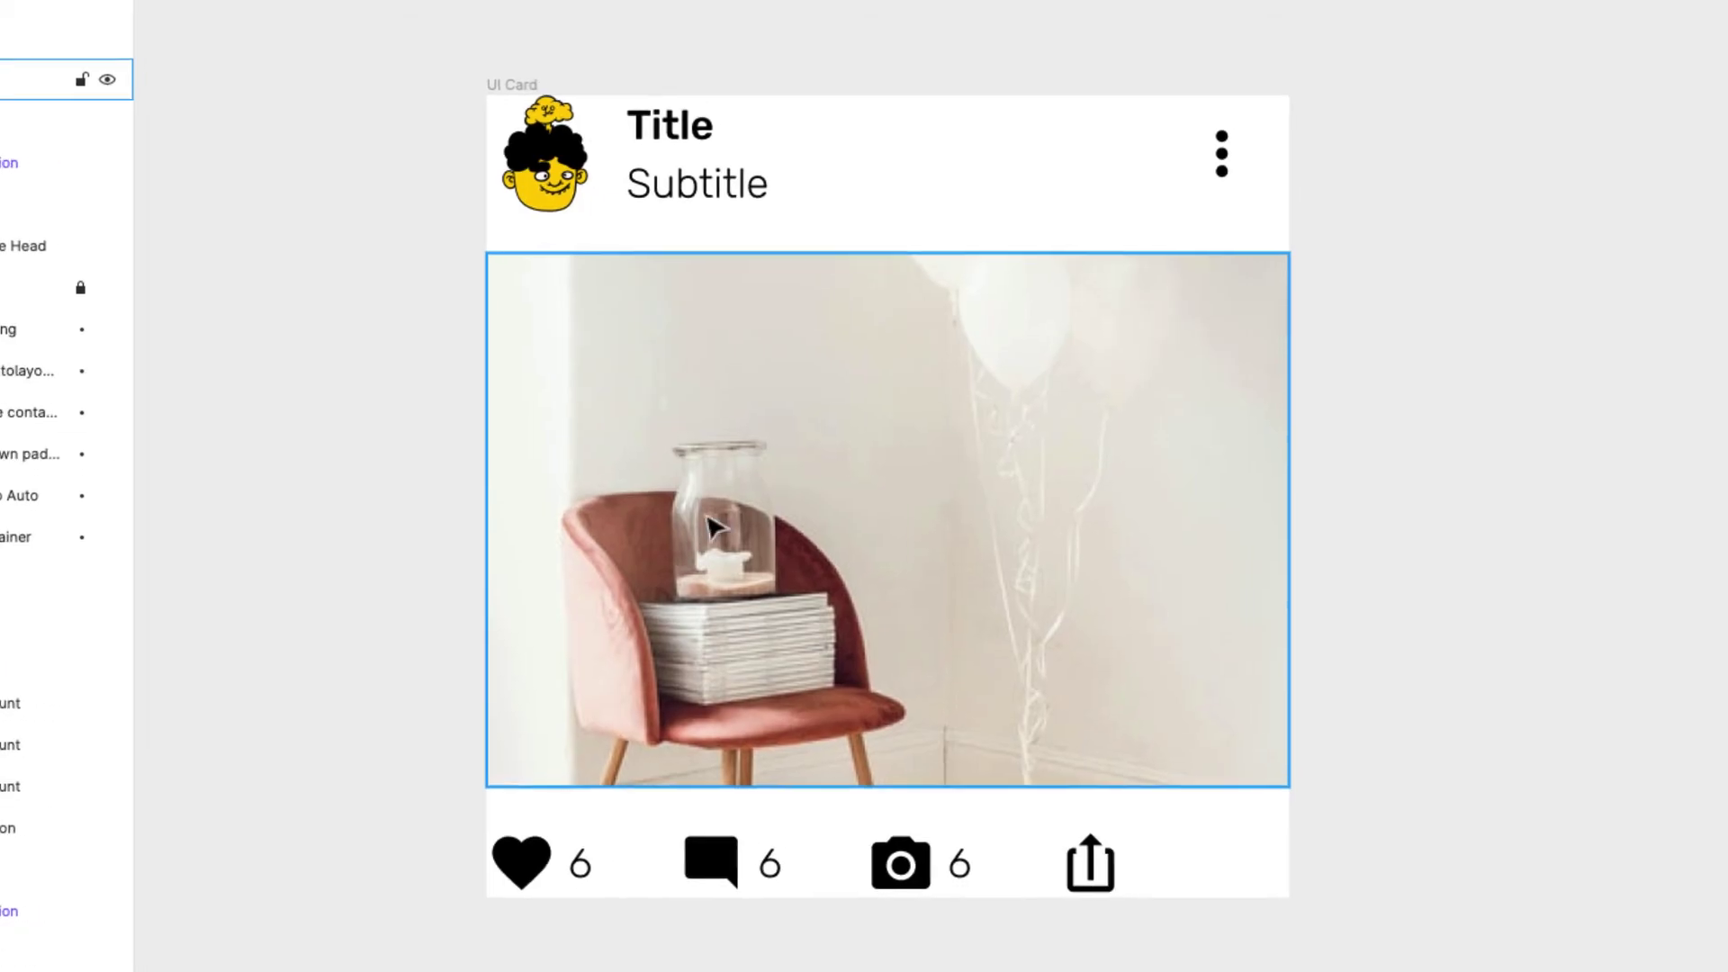
Try enlarging the UI Card to 377×333, undo it, and check the header, photo and row
click(515, 83)
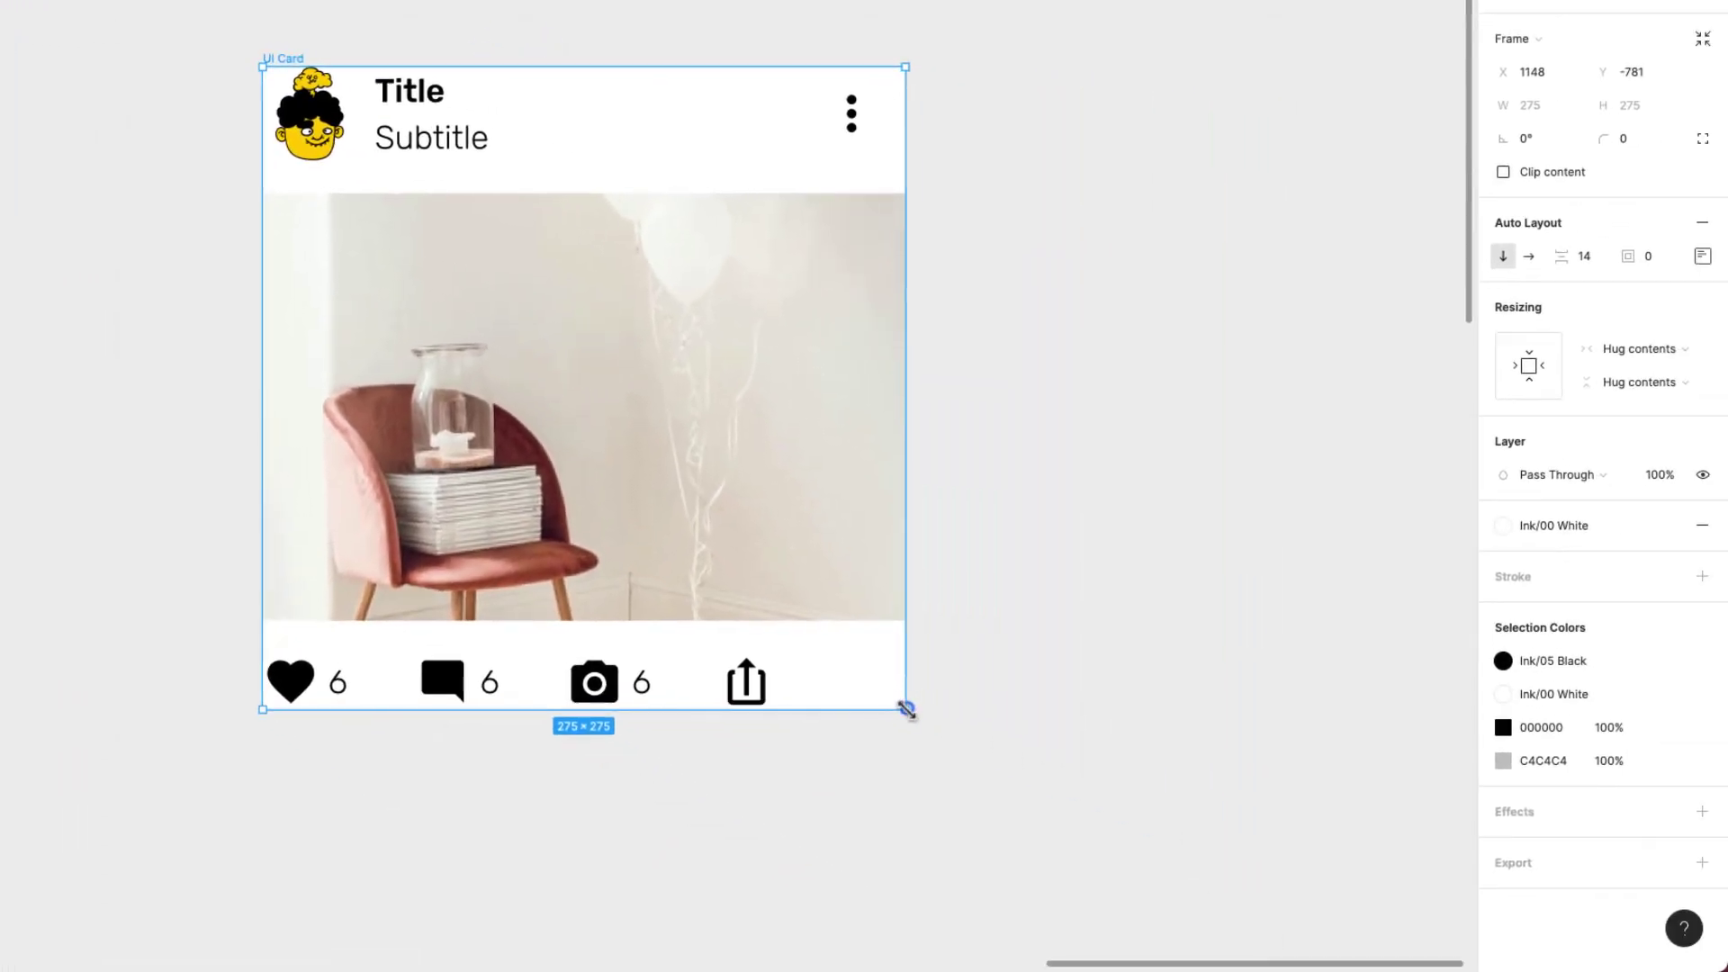
drag(1068, 786, 1334, 947)
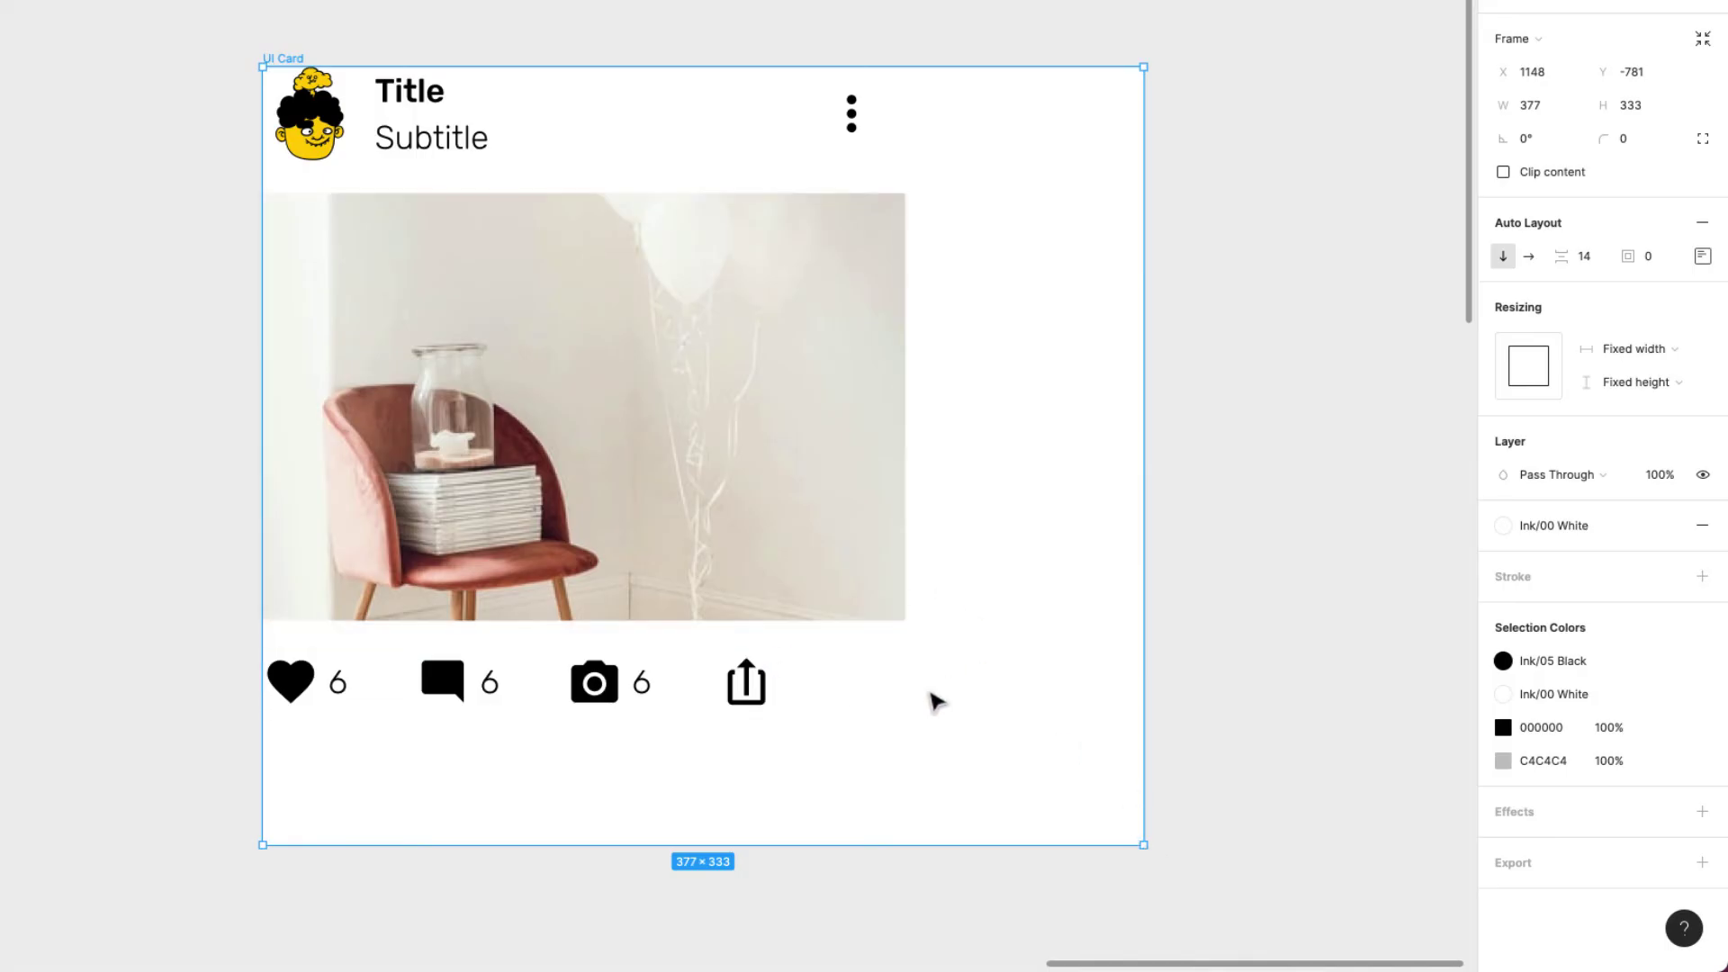
key(super+z)
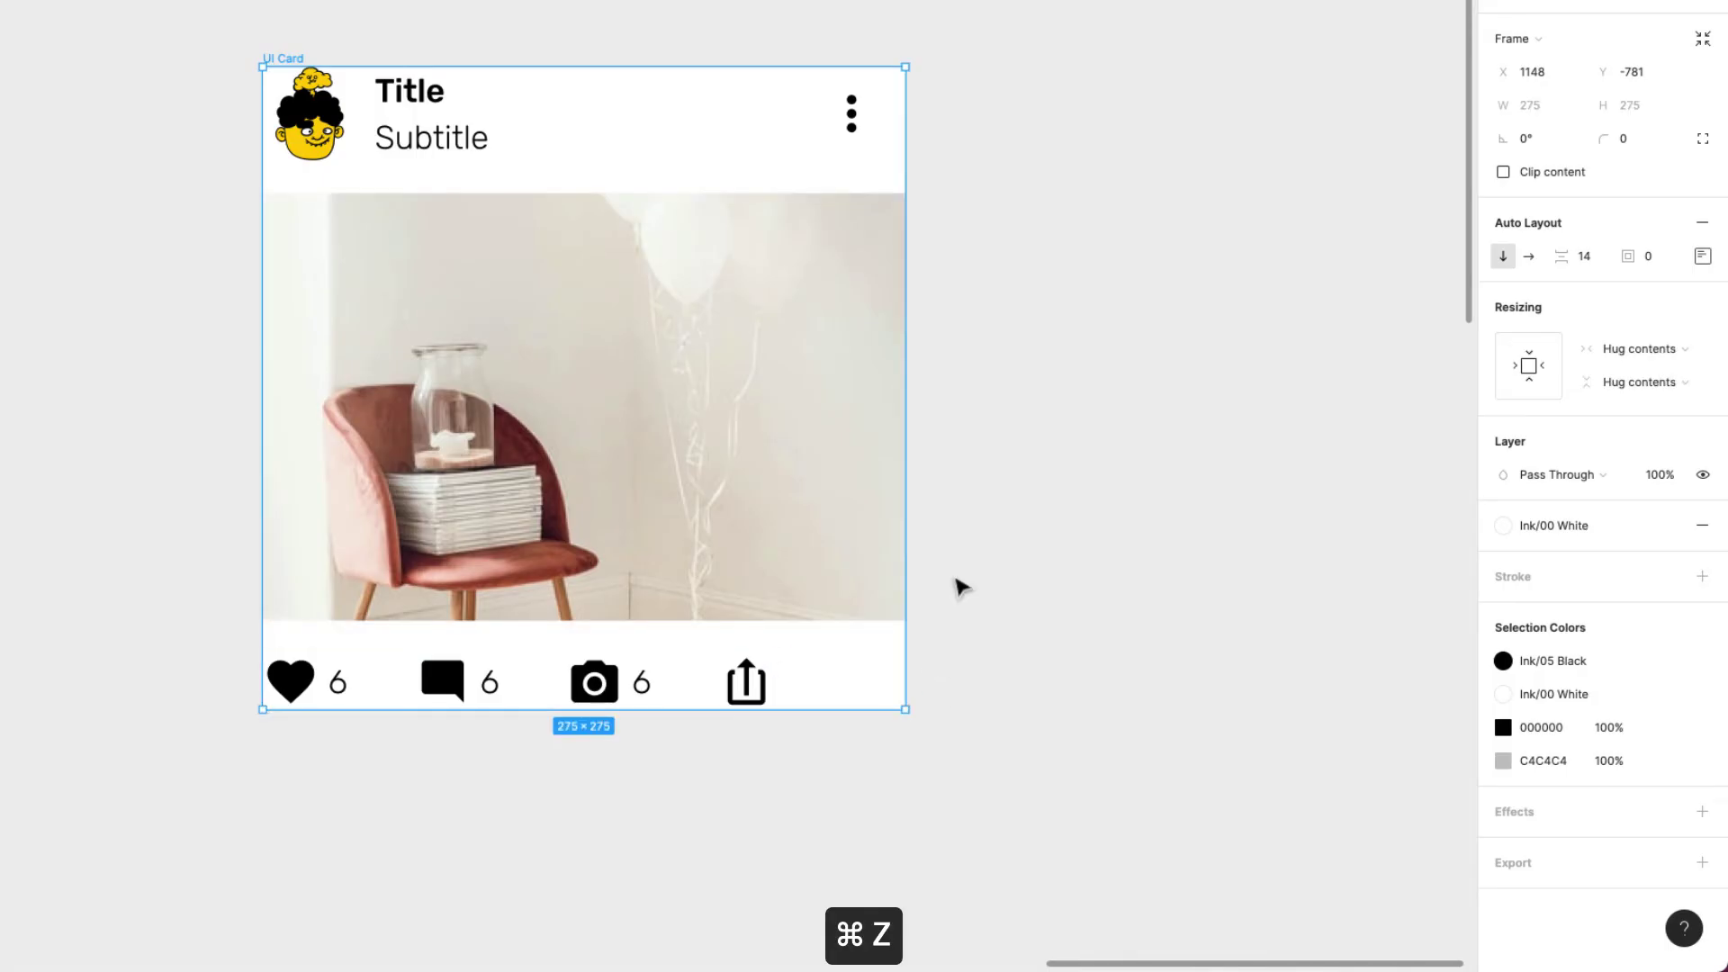
click(1120, 329)
click(630, 104)
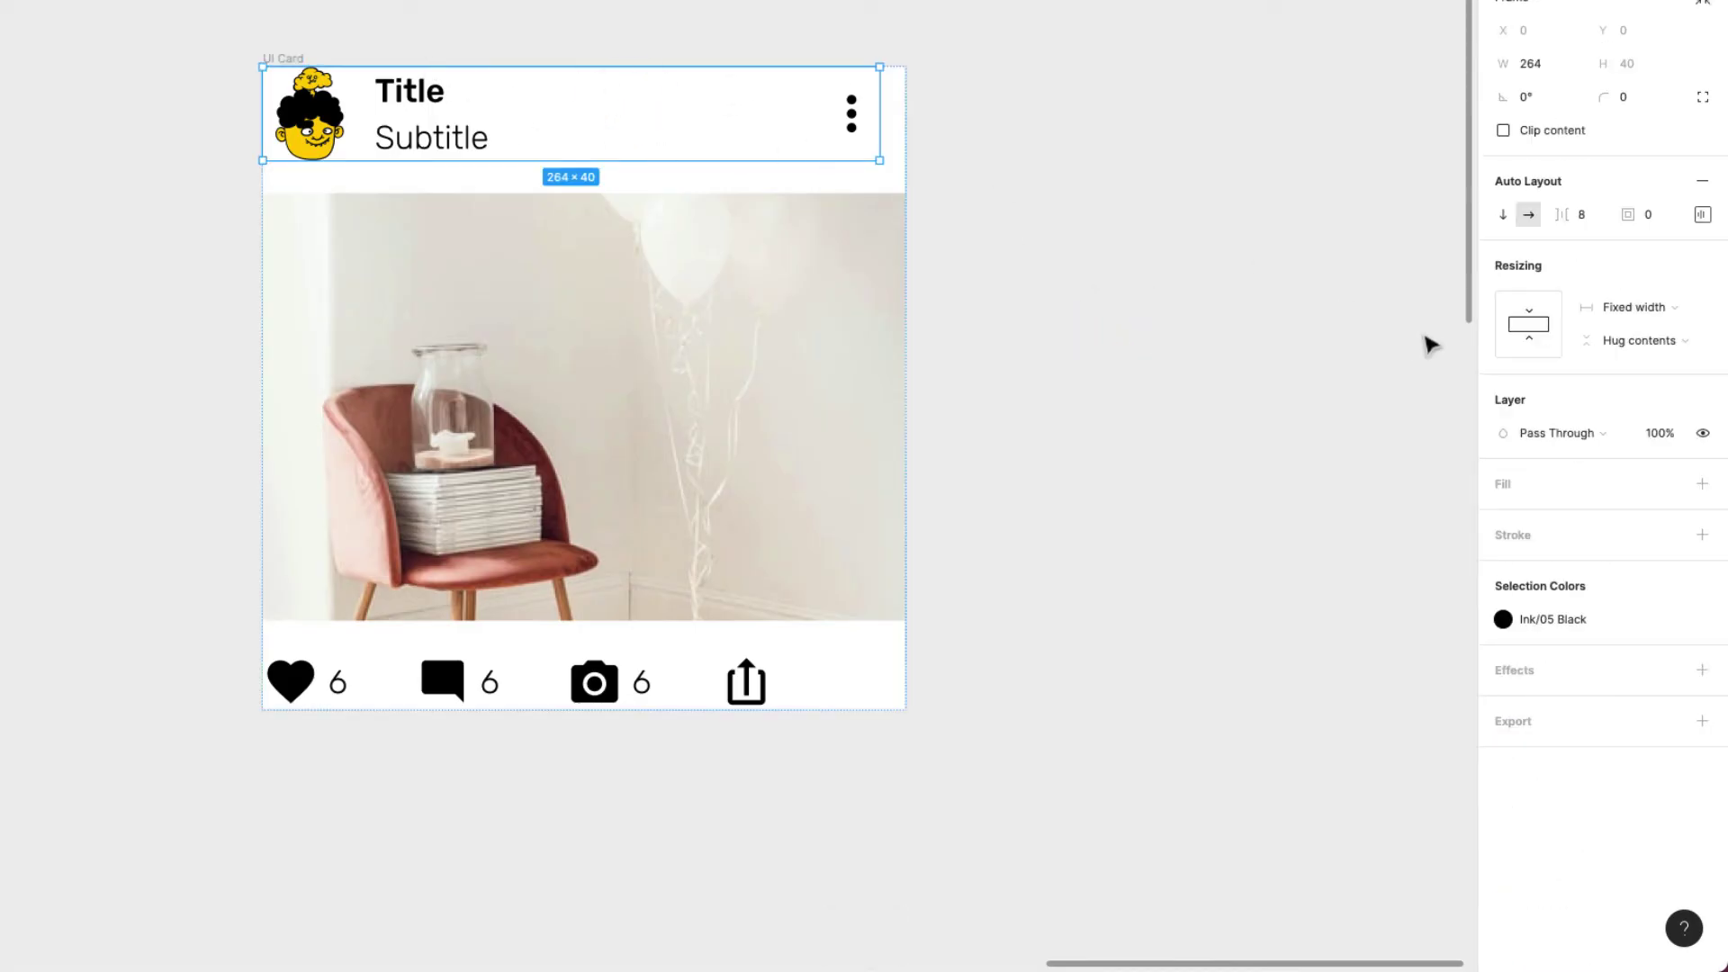
click(830, 399)
shift+click(707, 681)
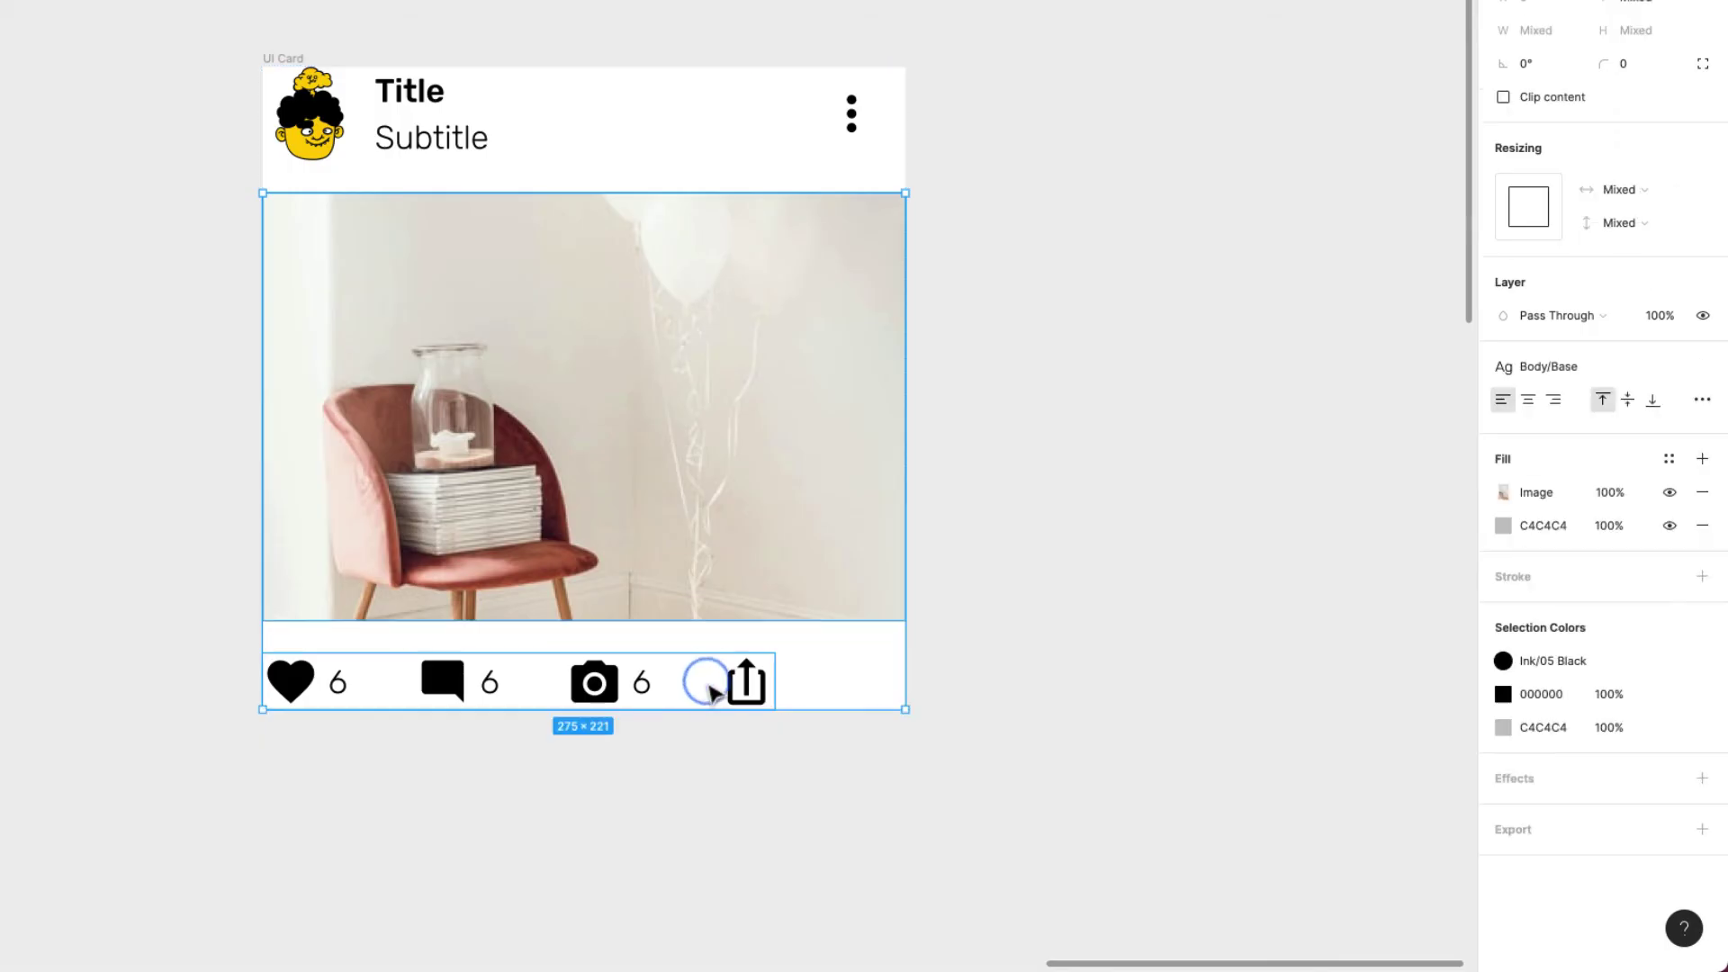
shift+click(618, 112)
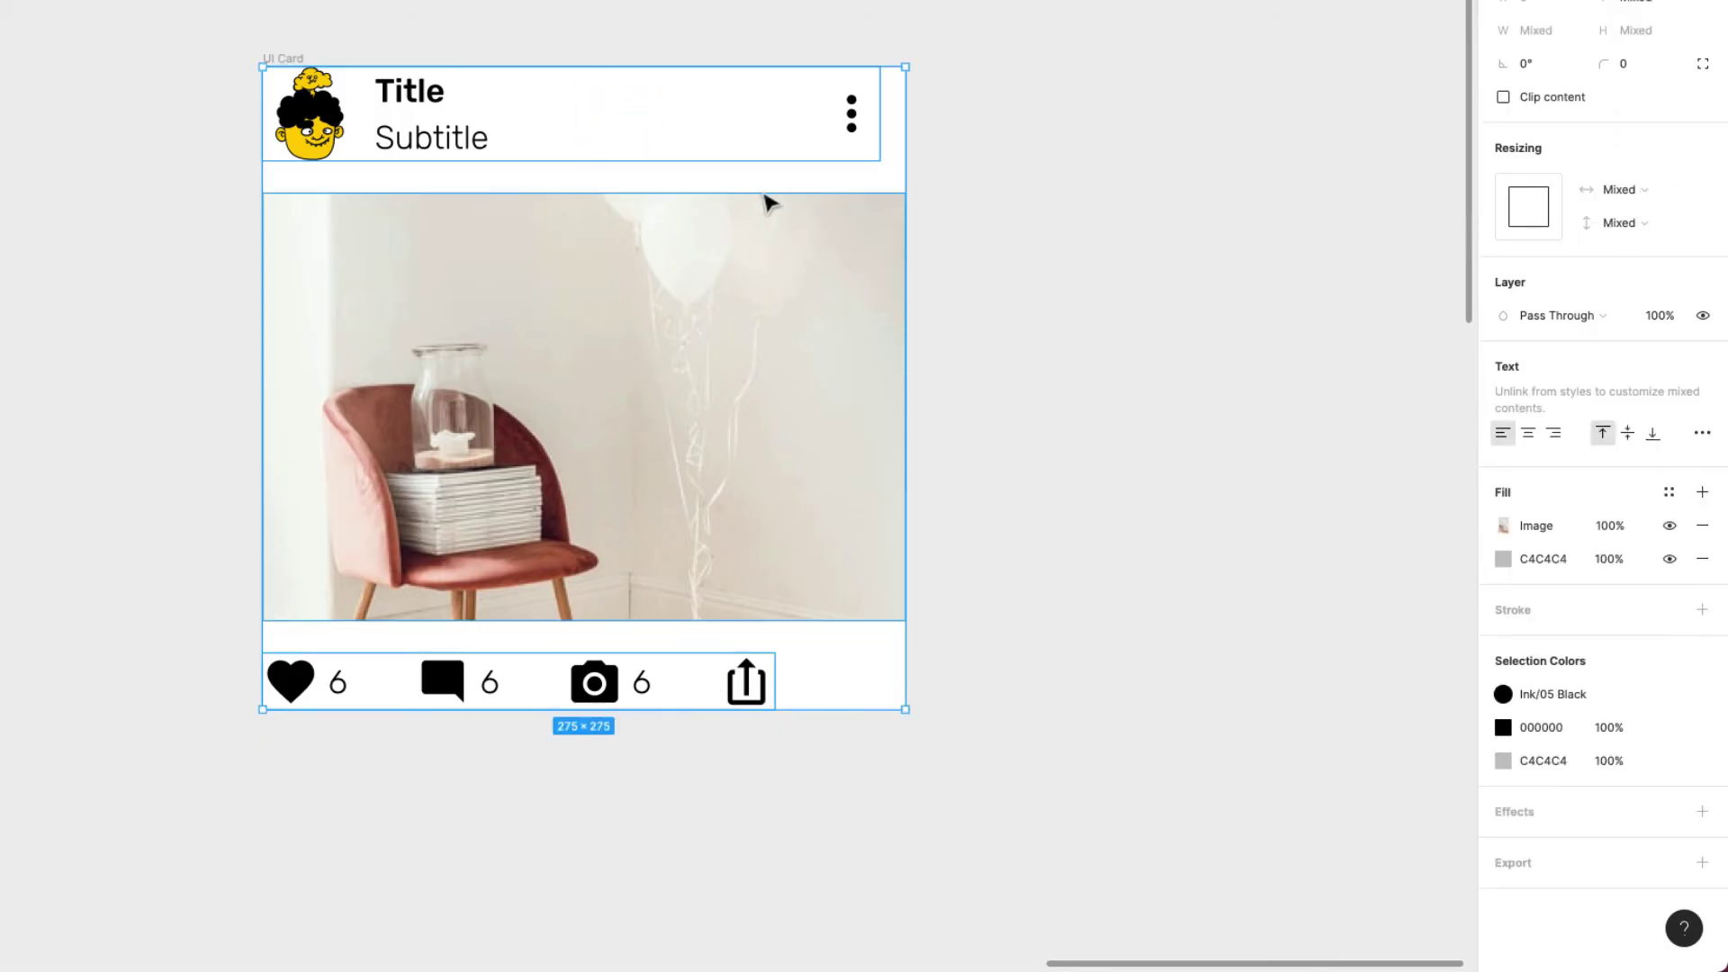
click(1112, 211)
Resize the UI Card to 377×317 and select its header, photo and icon row together
click(281, 58)
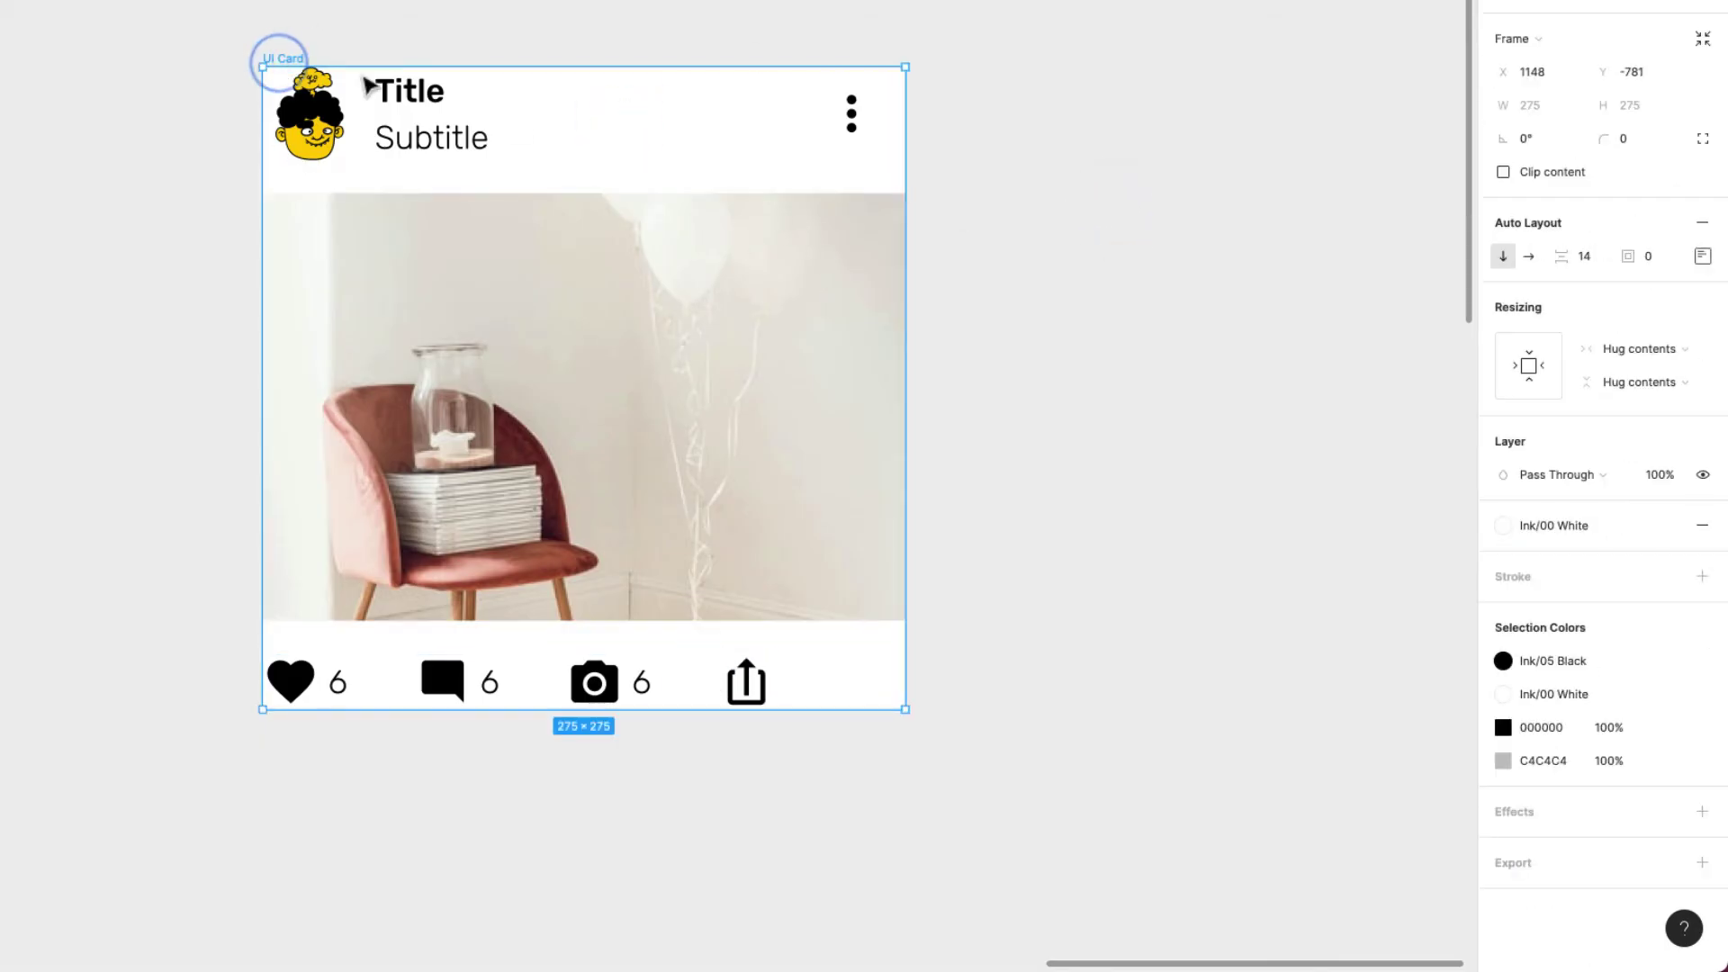
drag(911, 220, 1125, 245)
drag(1123, 713, 1143, 810)
click(444, 132)
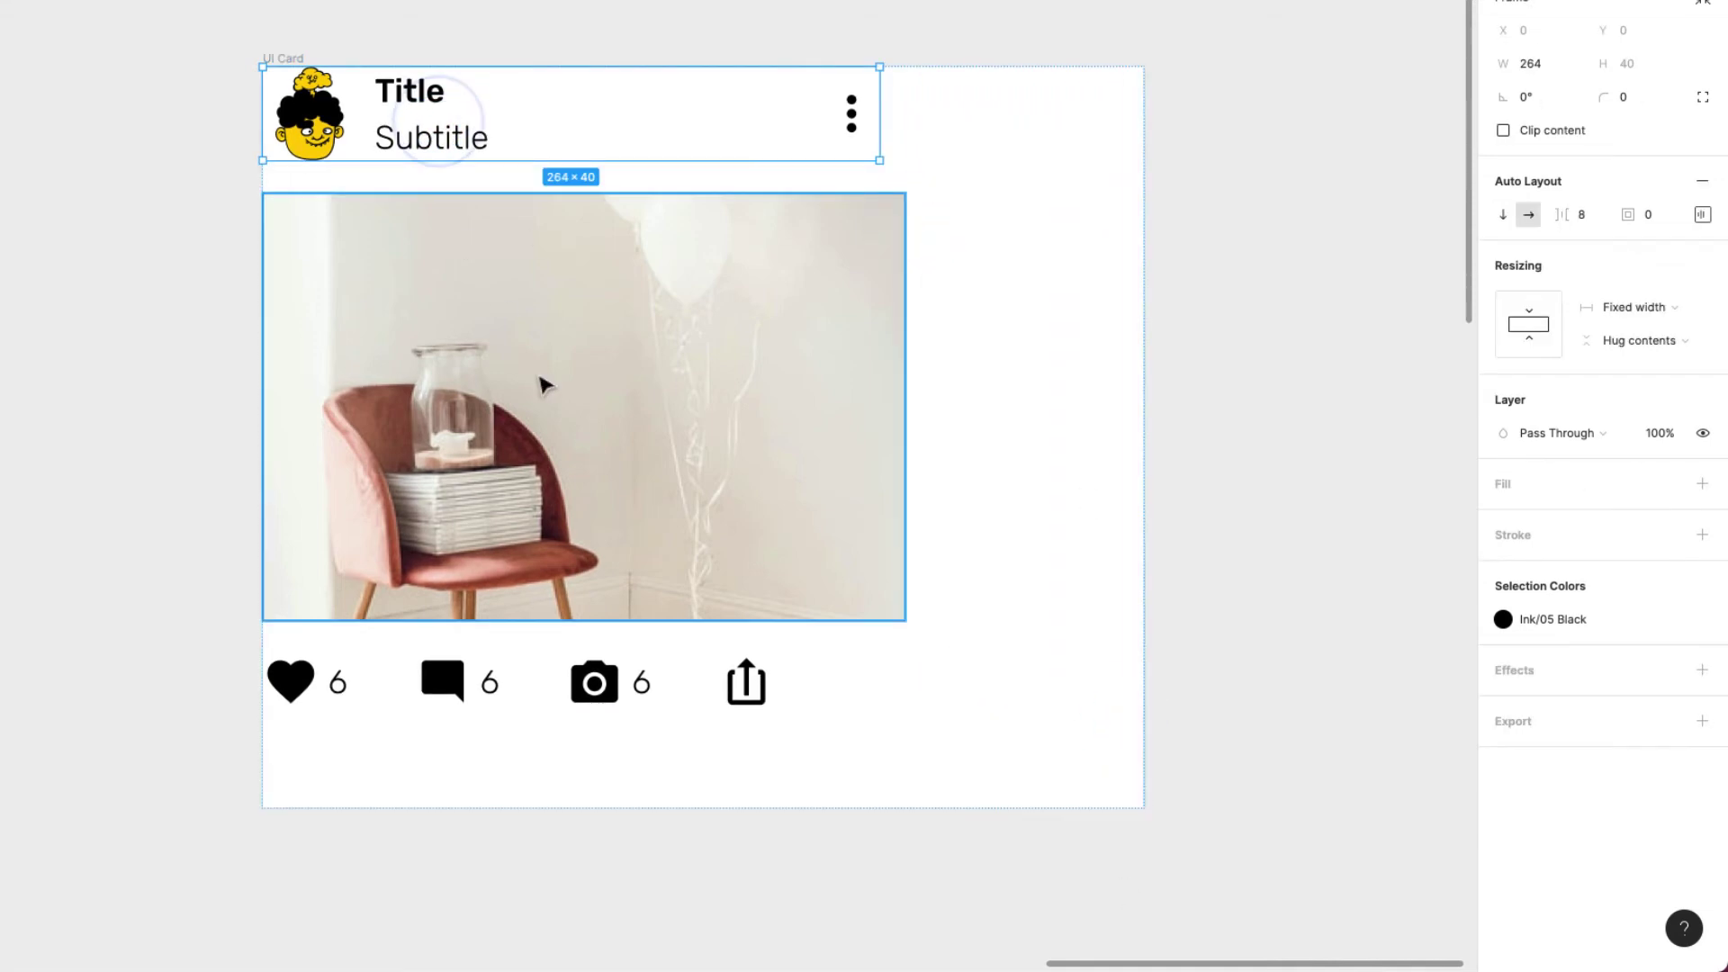
shift+click(540, 373)
shift+click(605, 693)
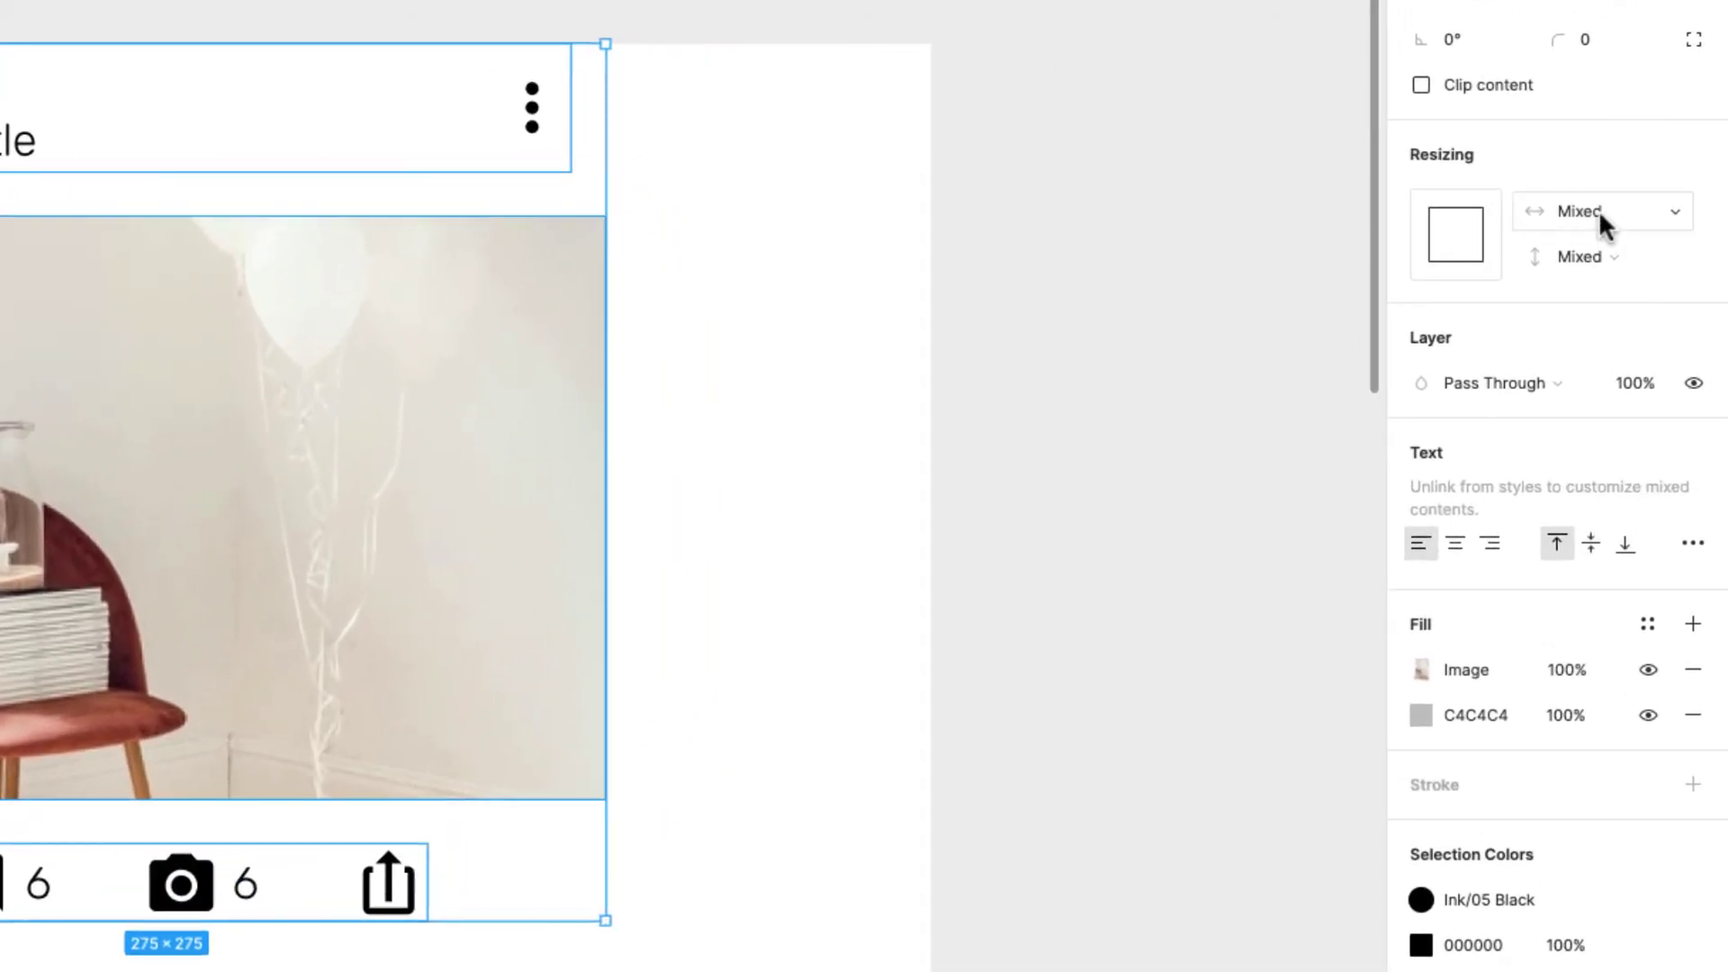
click(1598, 208)
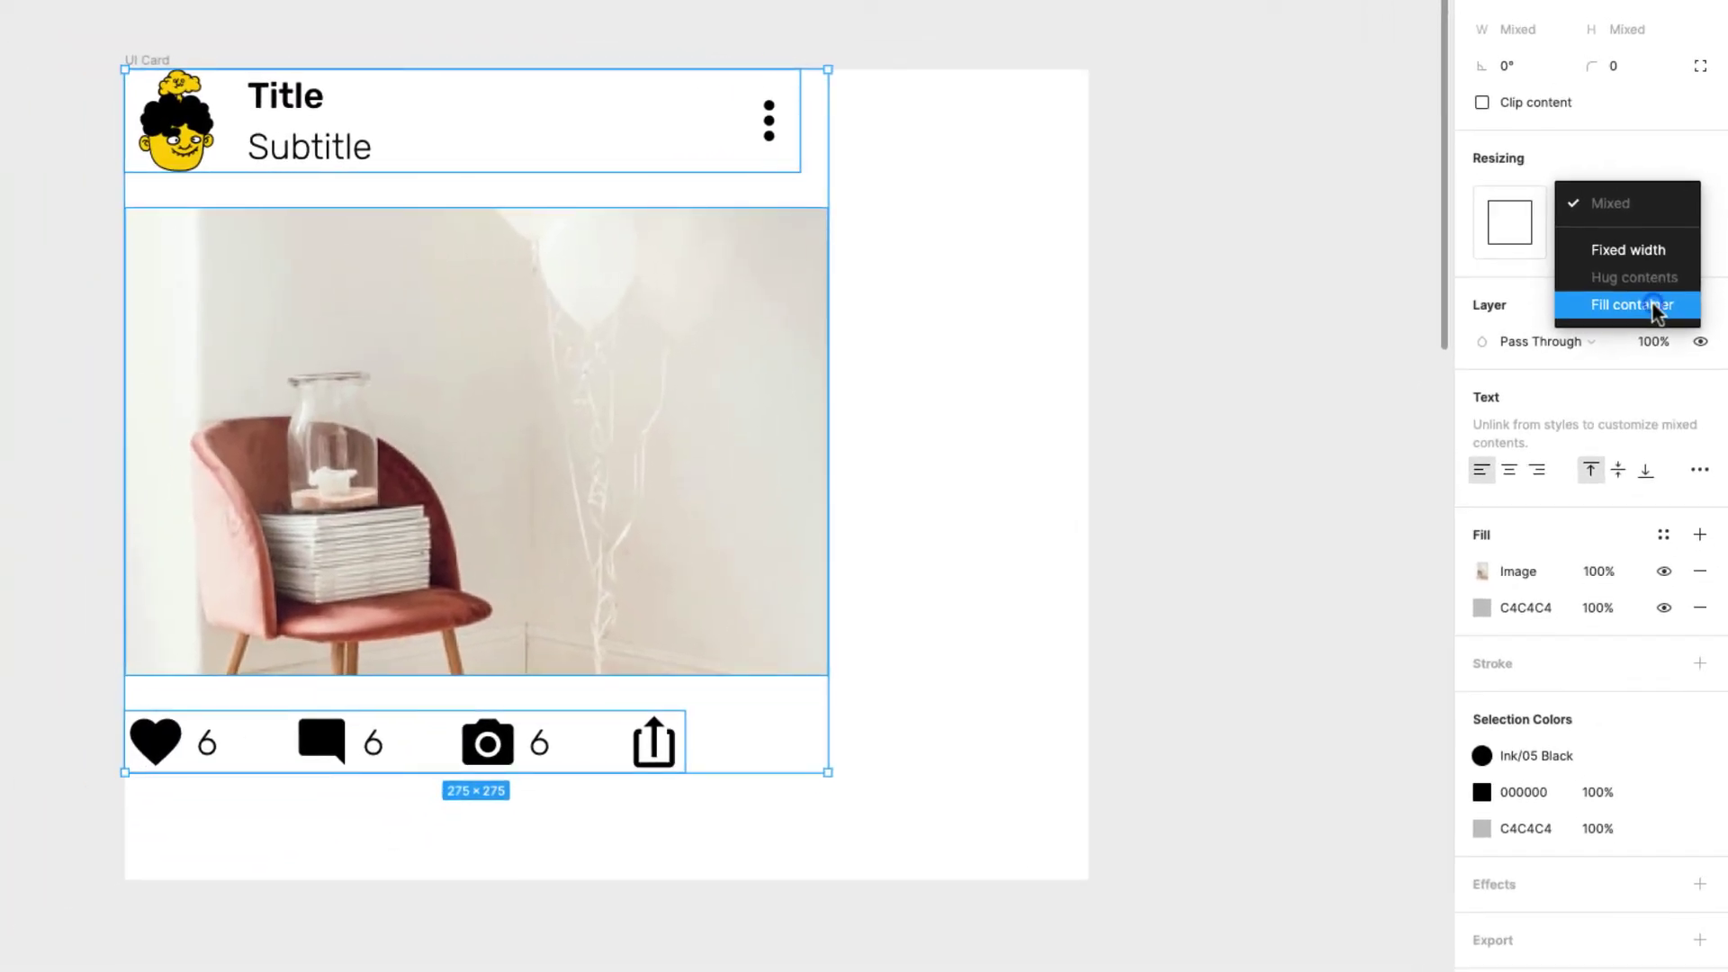
Set the header, photo and icon row widths to Fill container
click(1656, 306)
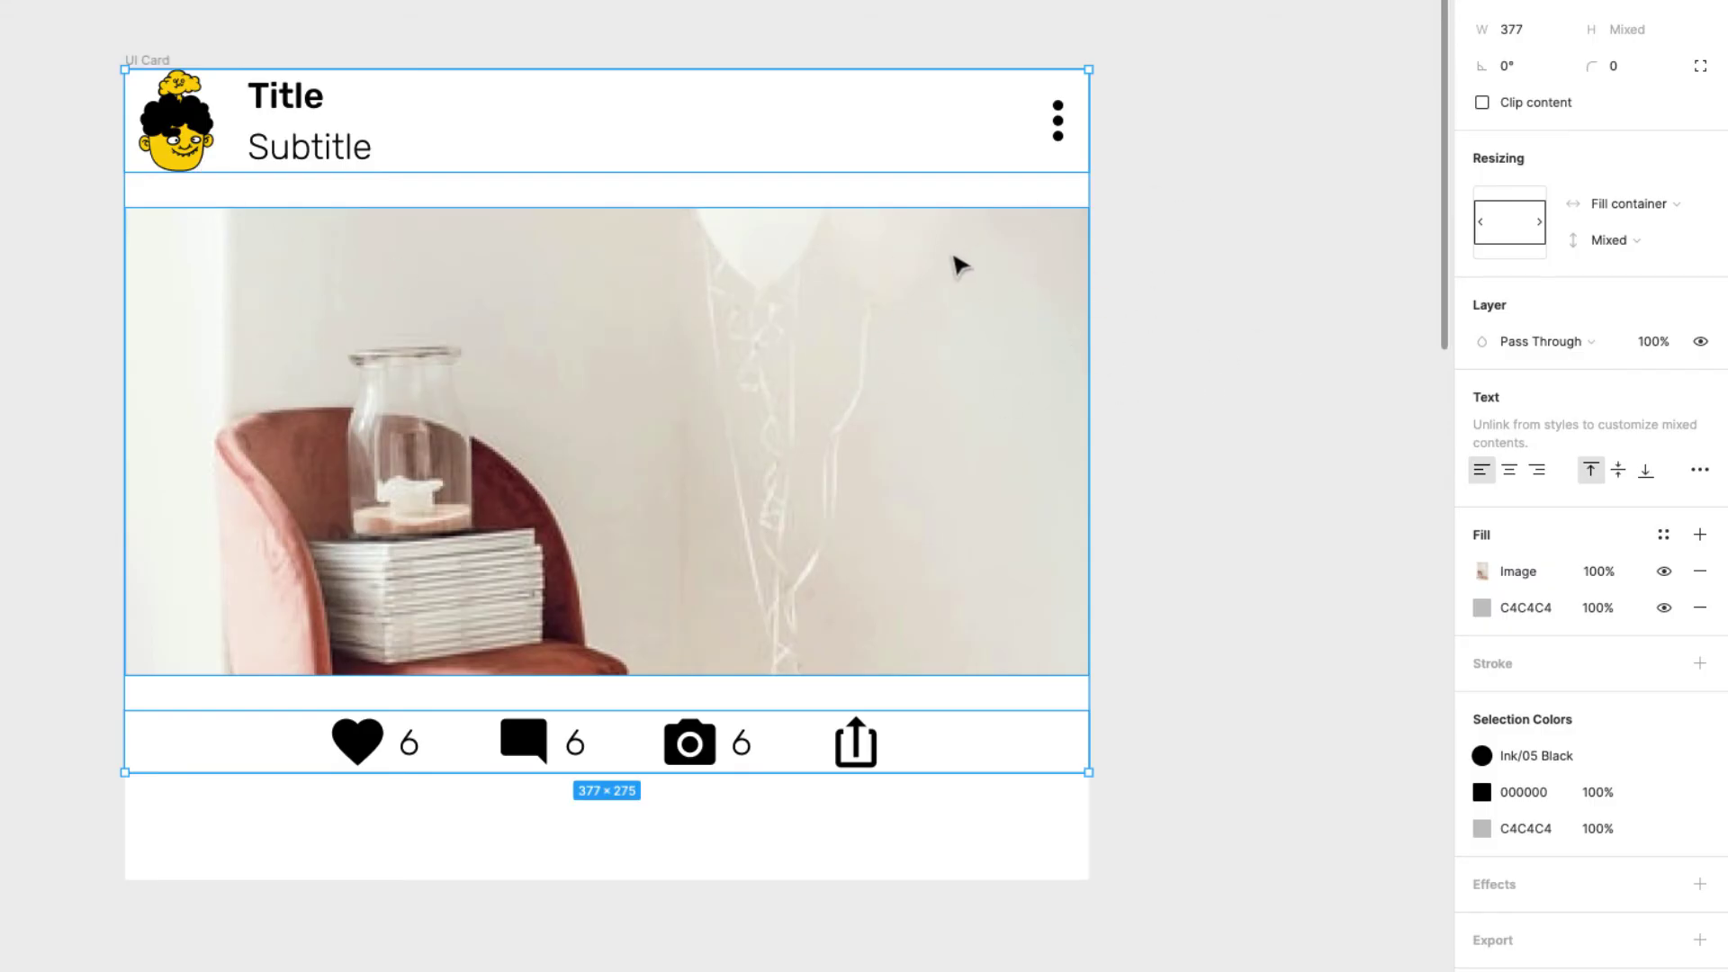
click(1193, 288)
click(149, 60)
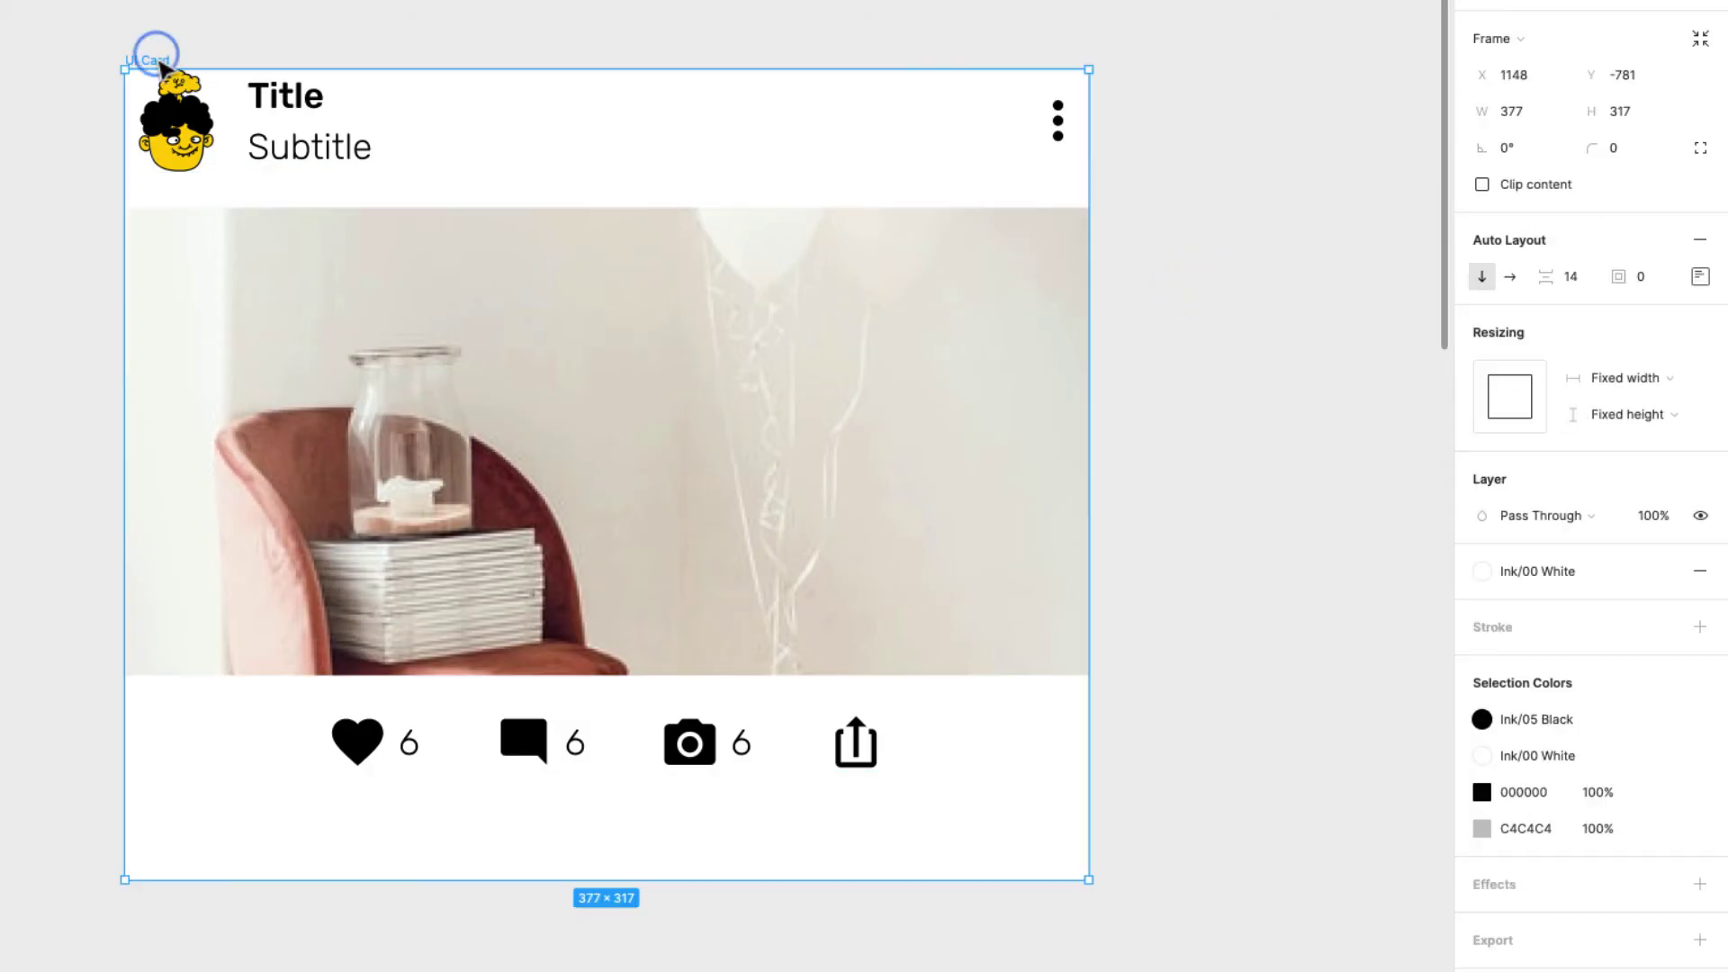
click(372, 142)
click(386, 291)
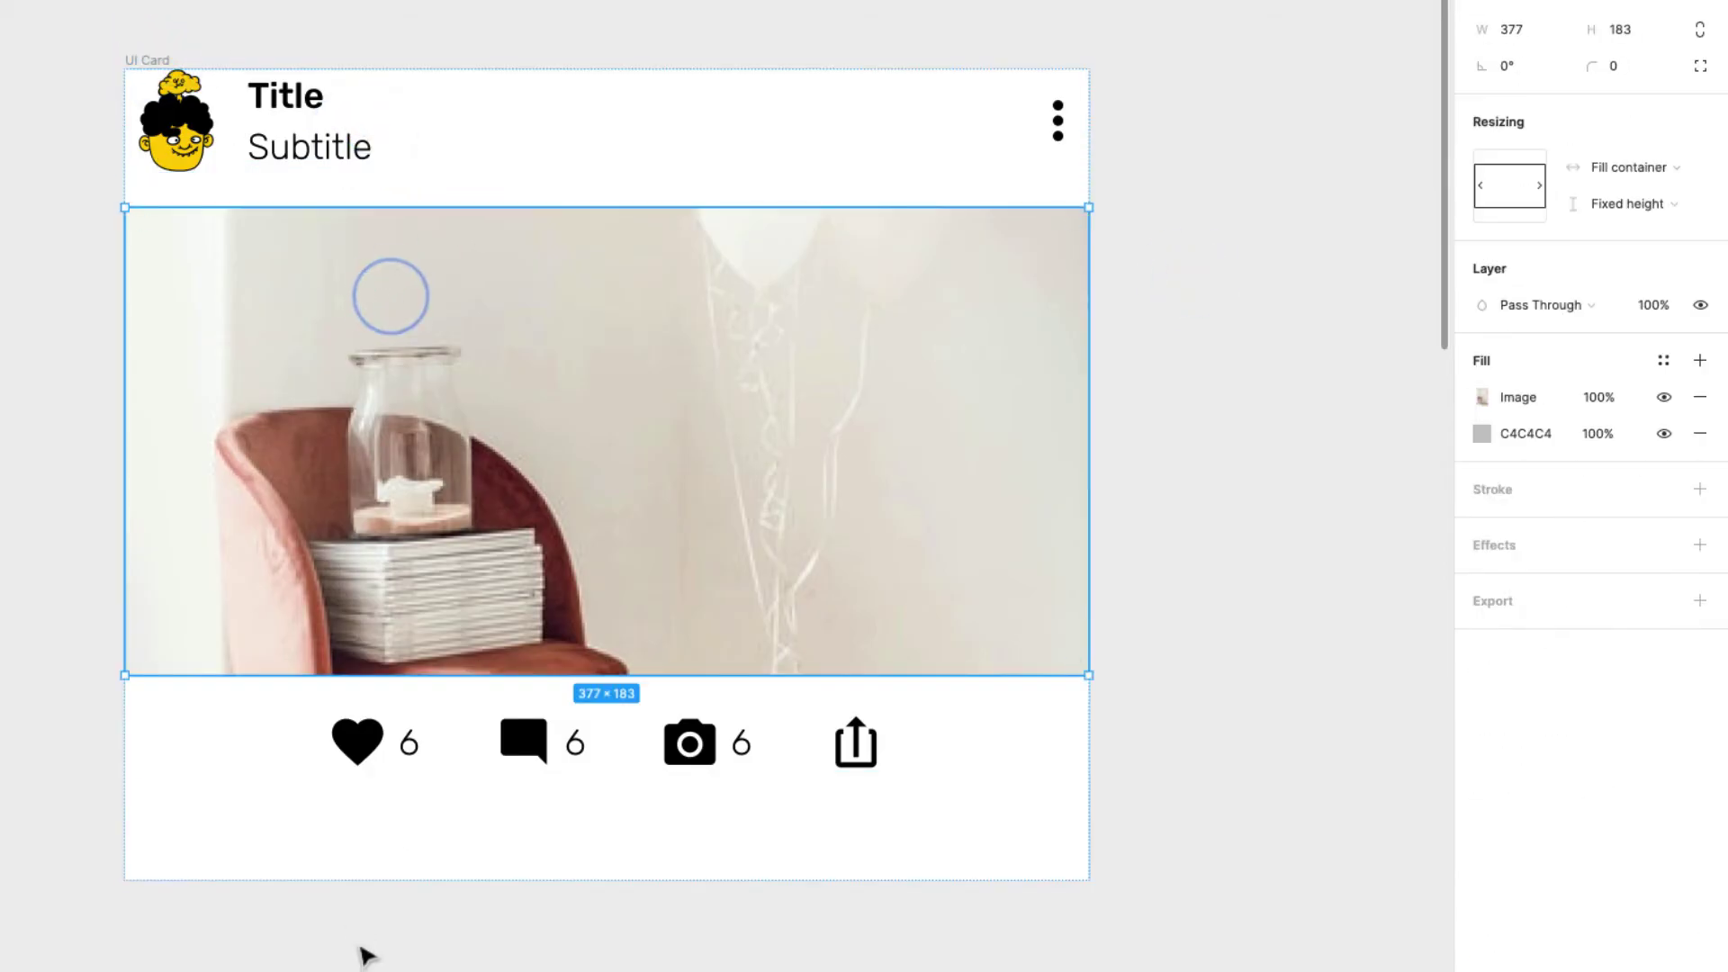
click(396, 747)
Set the UI Card's spacing between items to 0
click(147, 58)
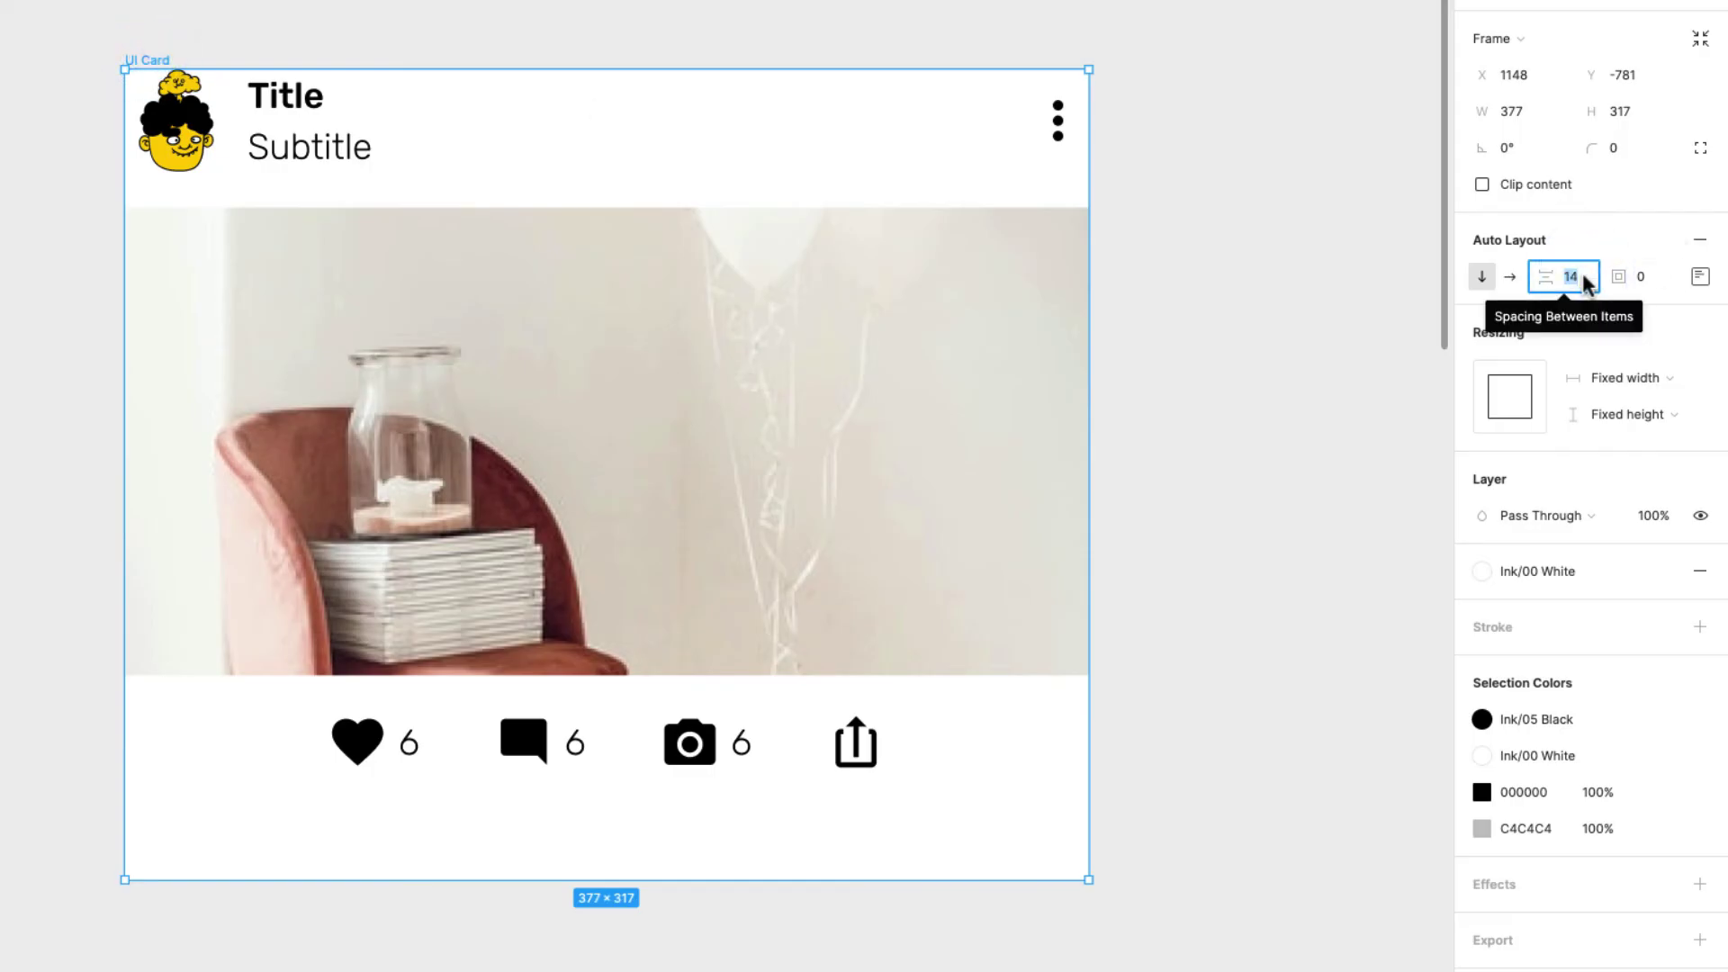
text(0)
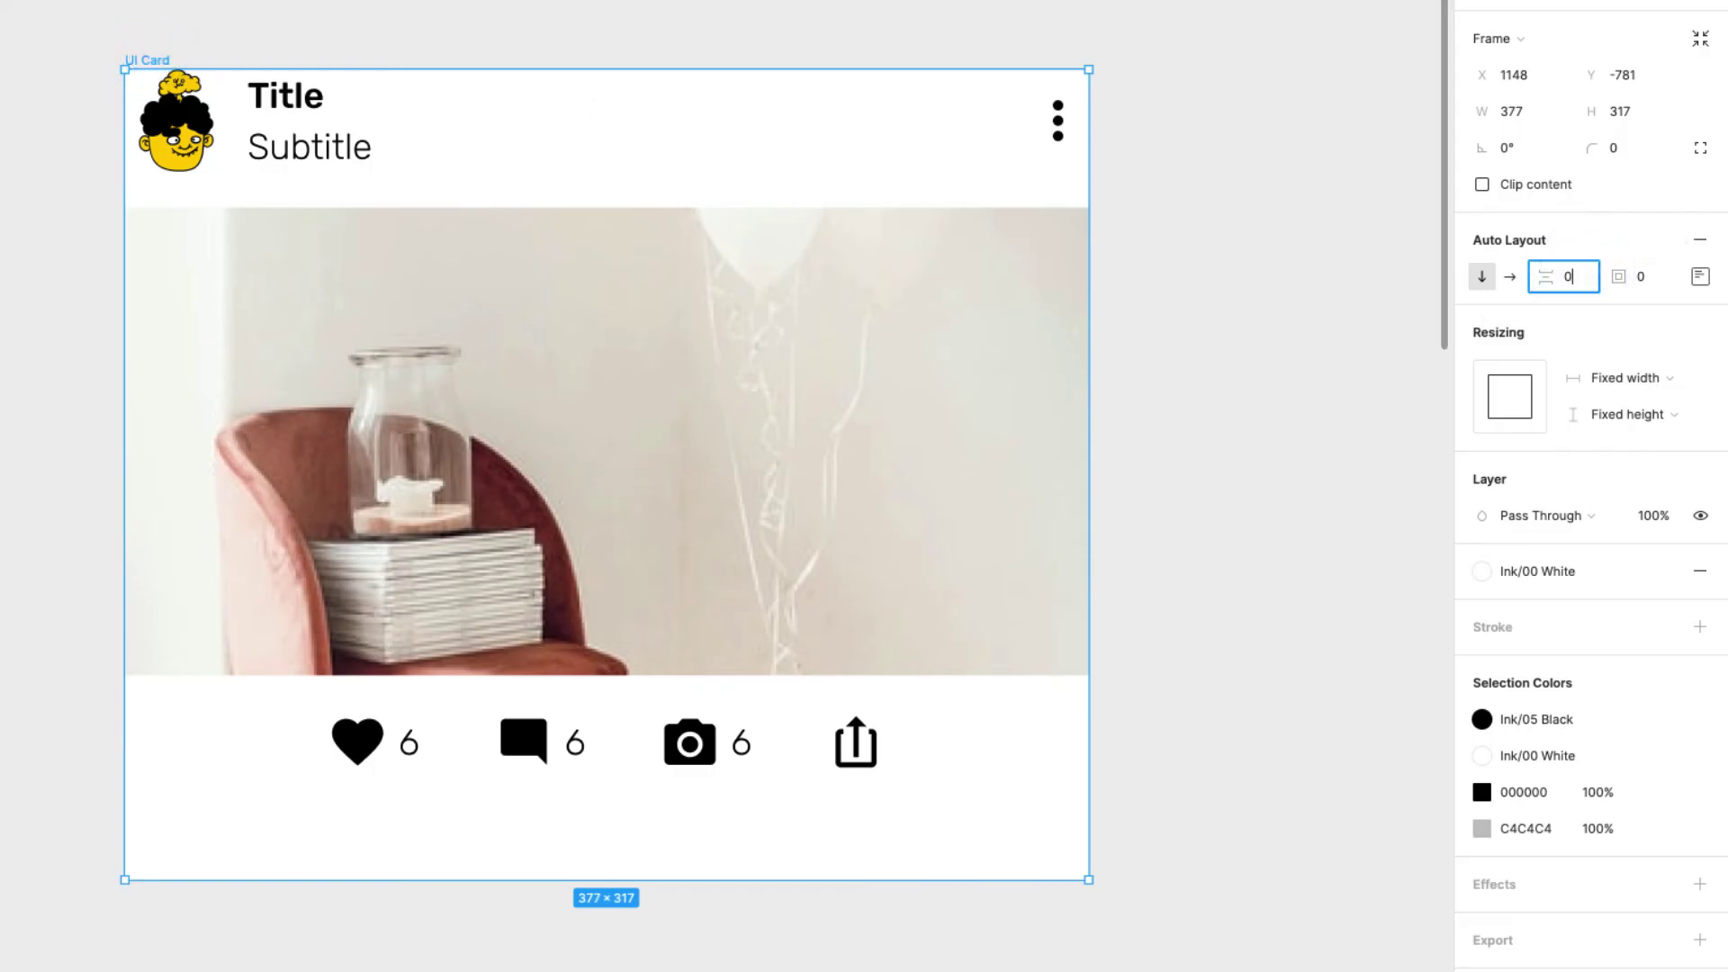
key(Return)
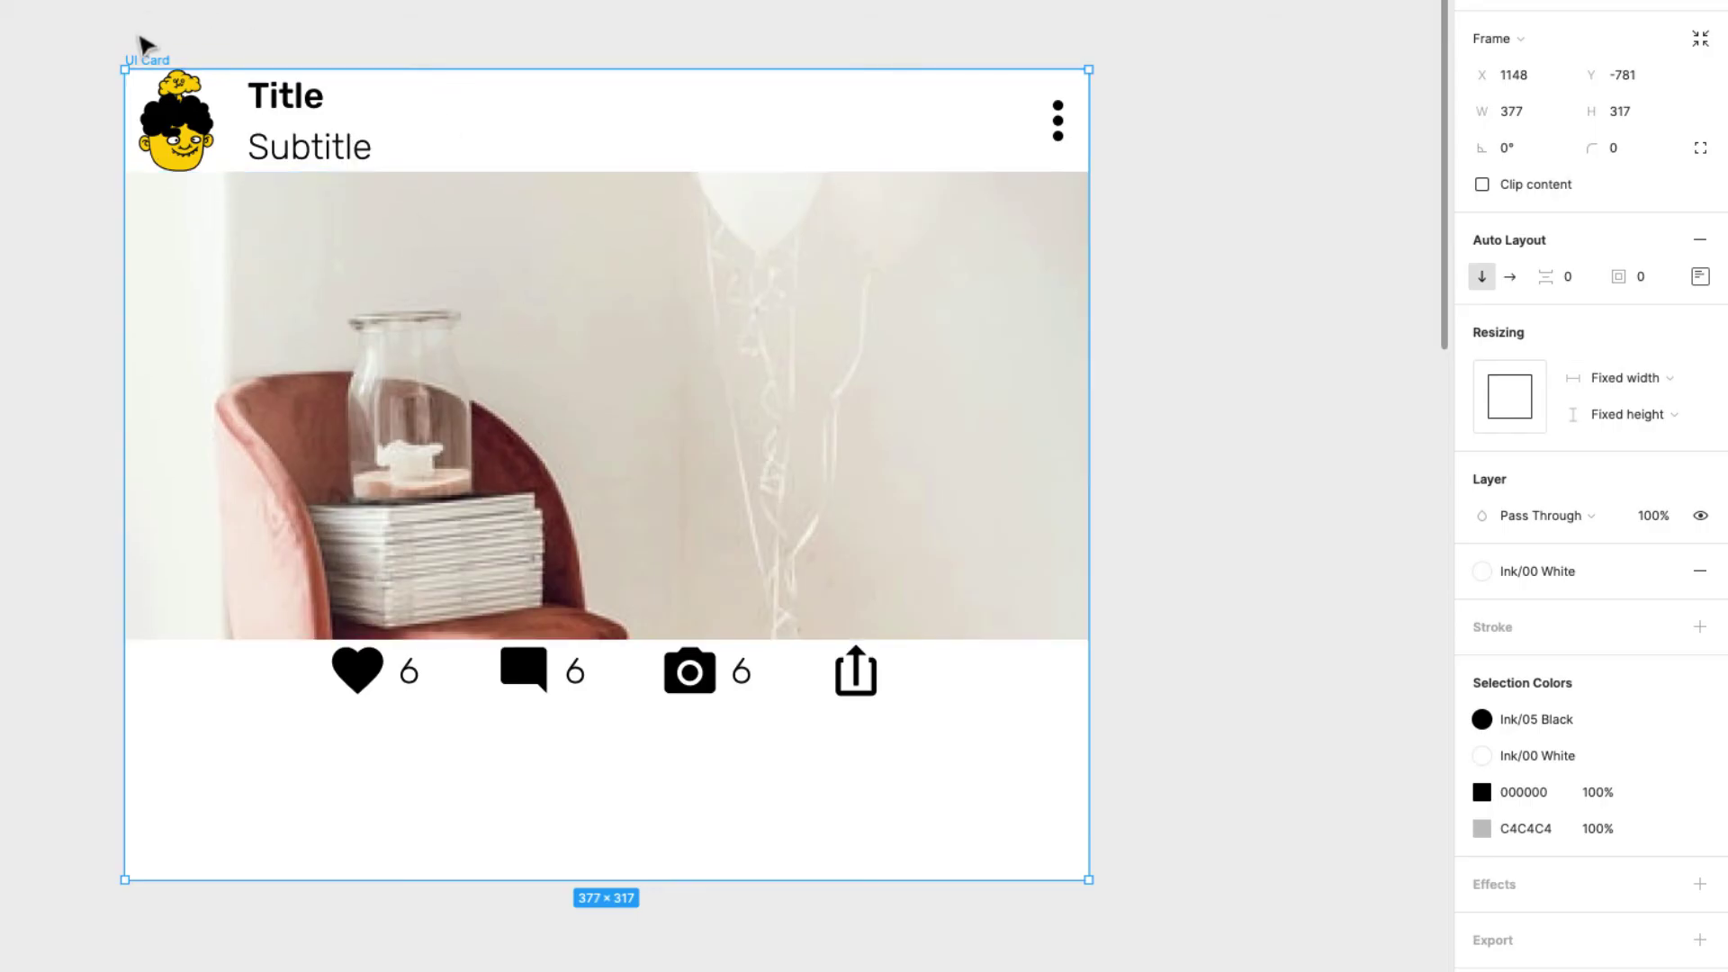
click(1265, 629)
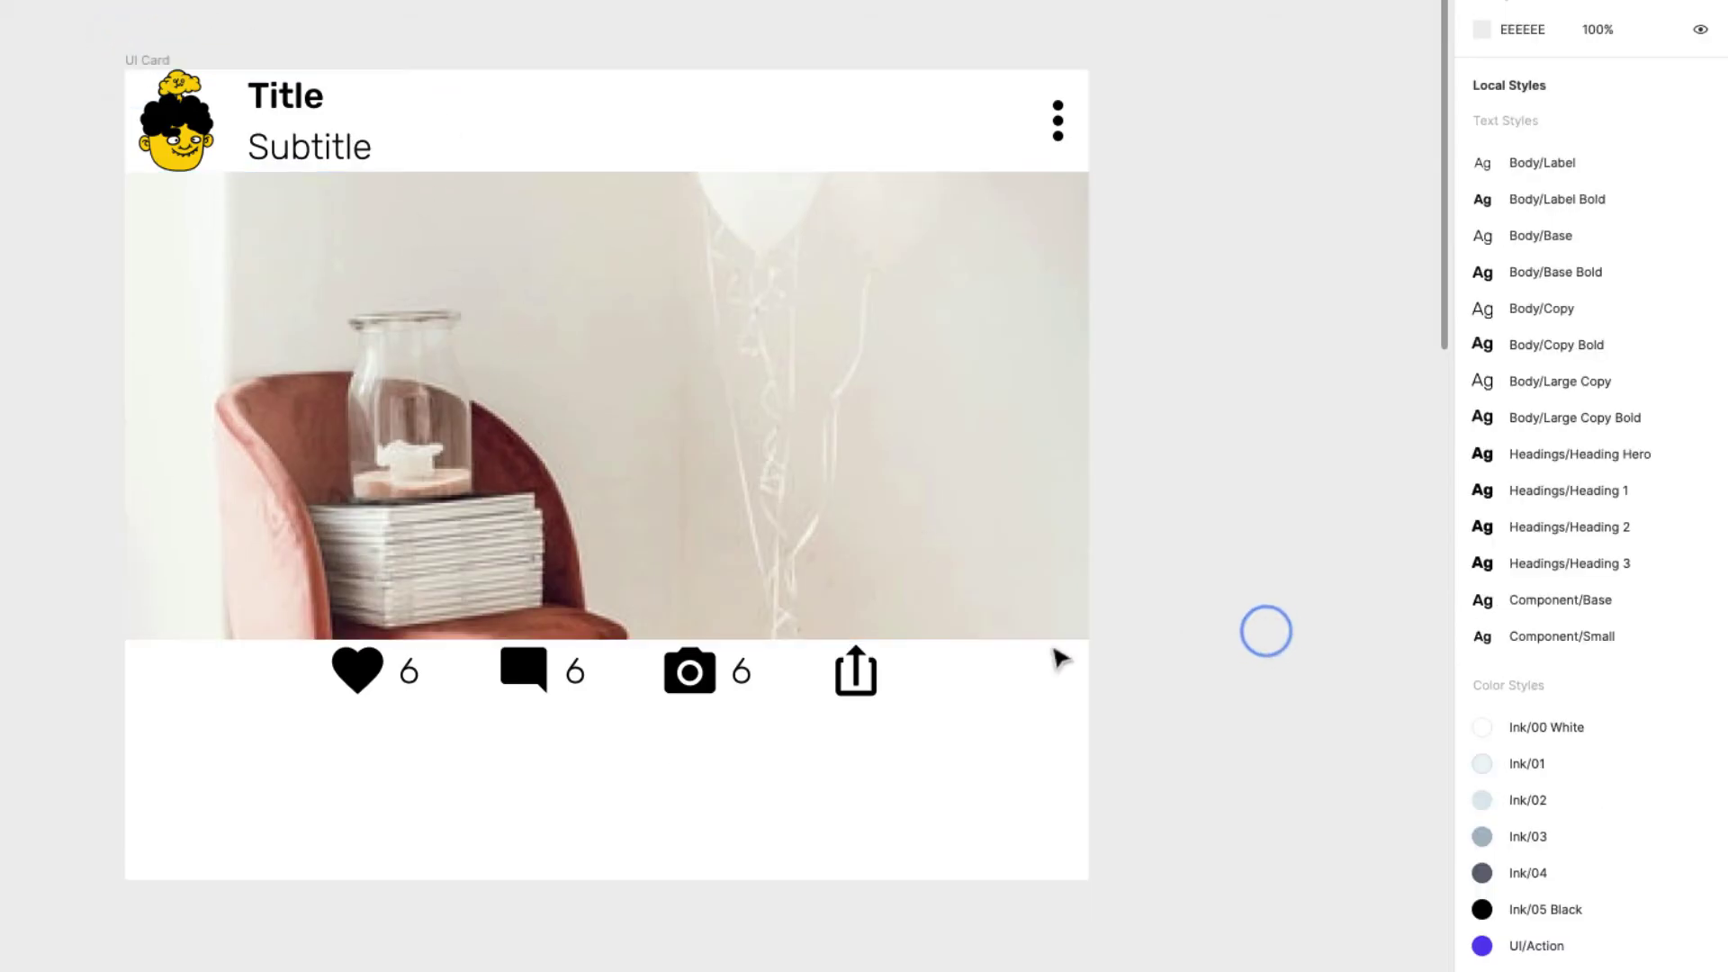
click(630, 679)
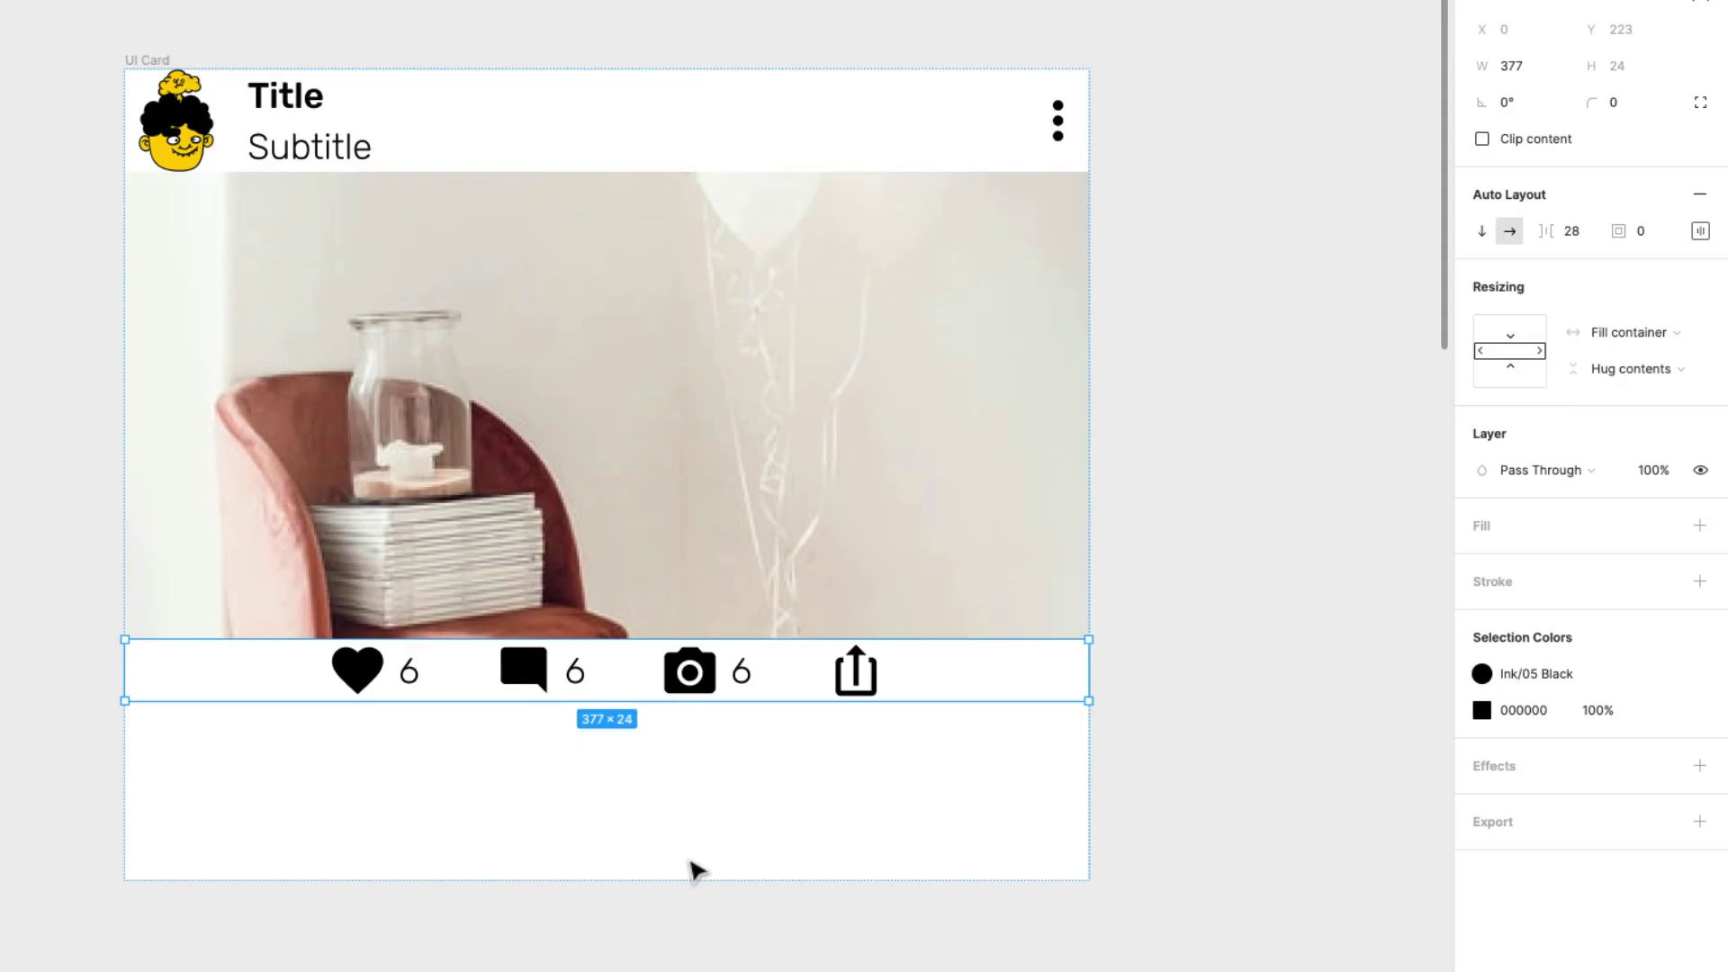
click(1245, 666)
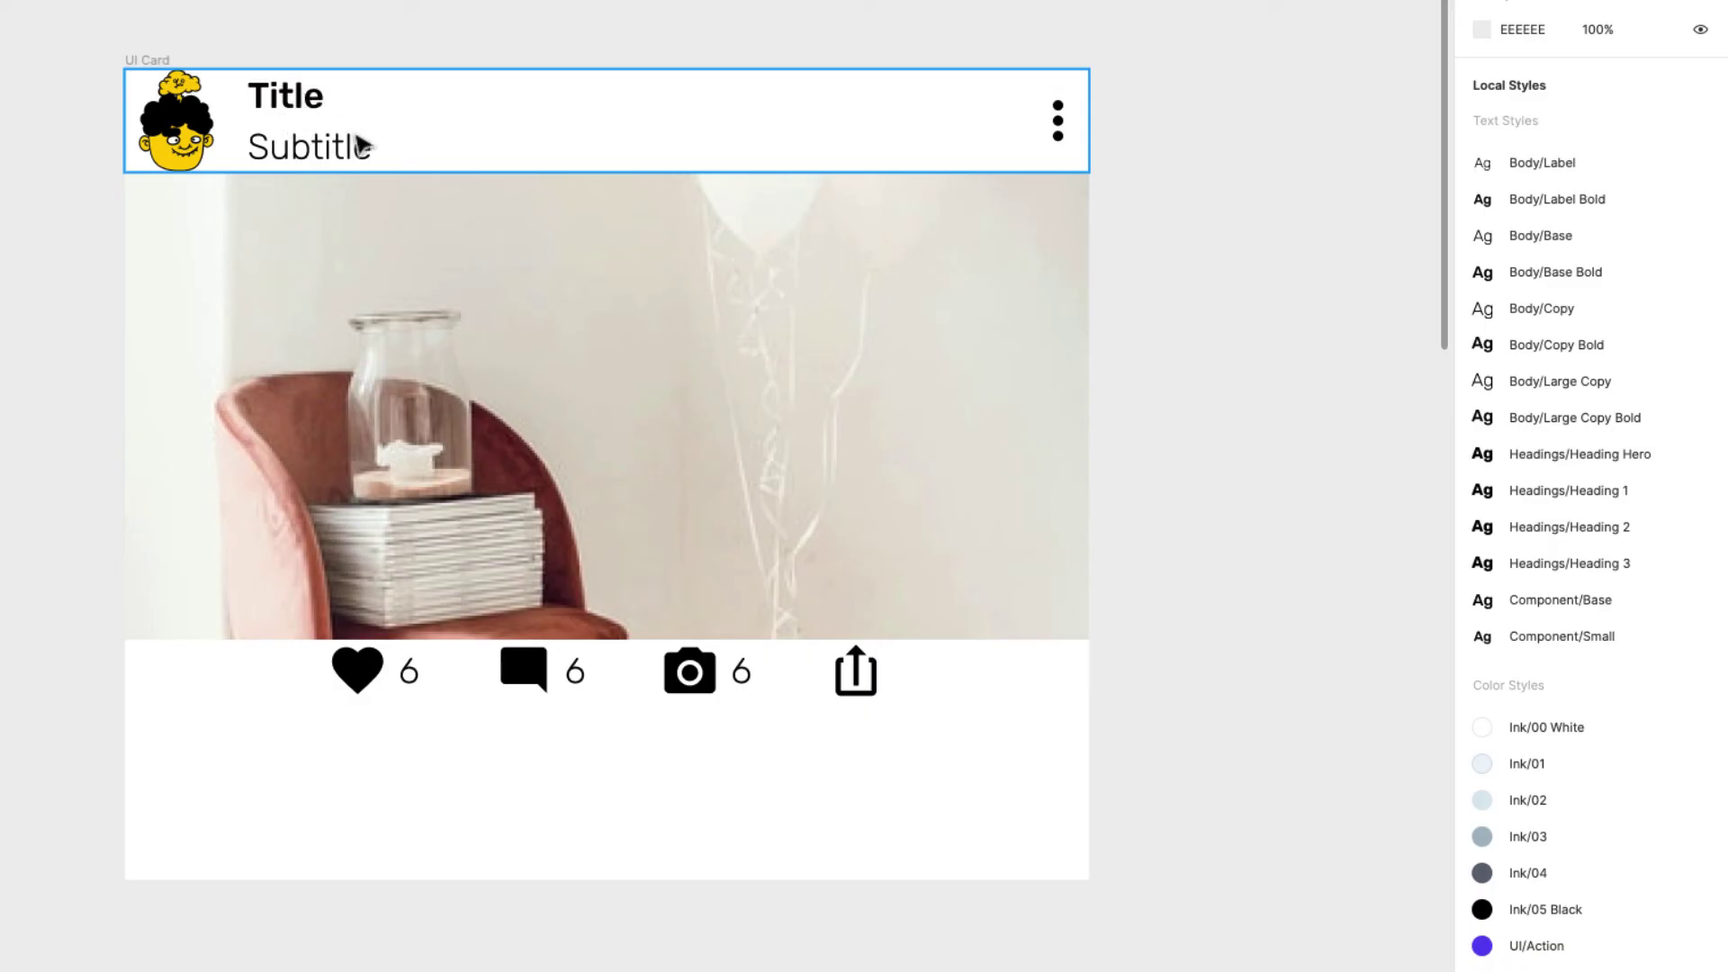
Set the chair photo's height to Fill container so it fills the remaining space
click(424, 394)
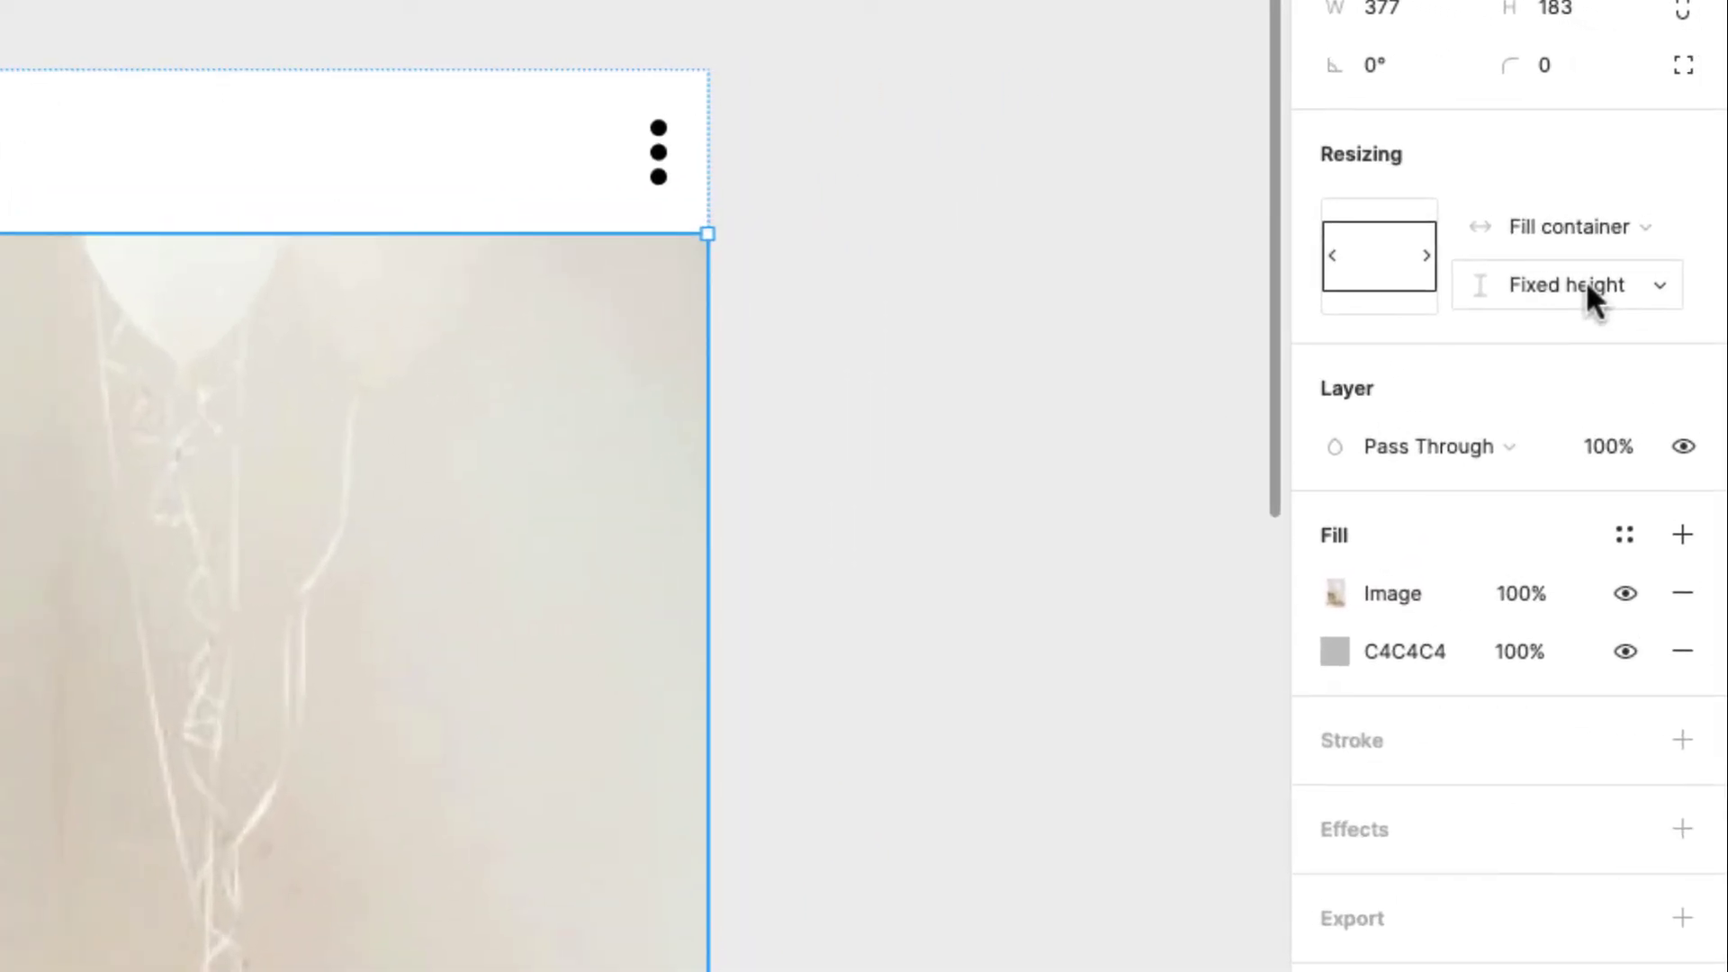
click(1585, 279)
click(1605, 324)
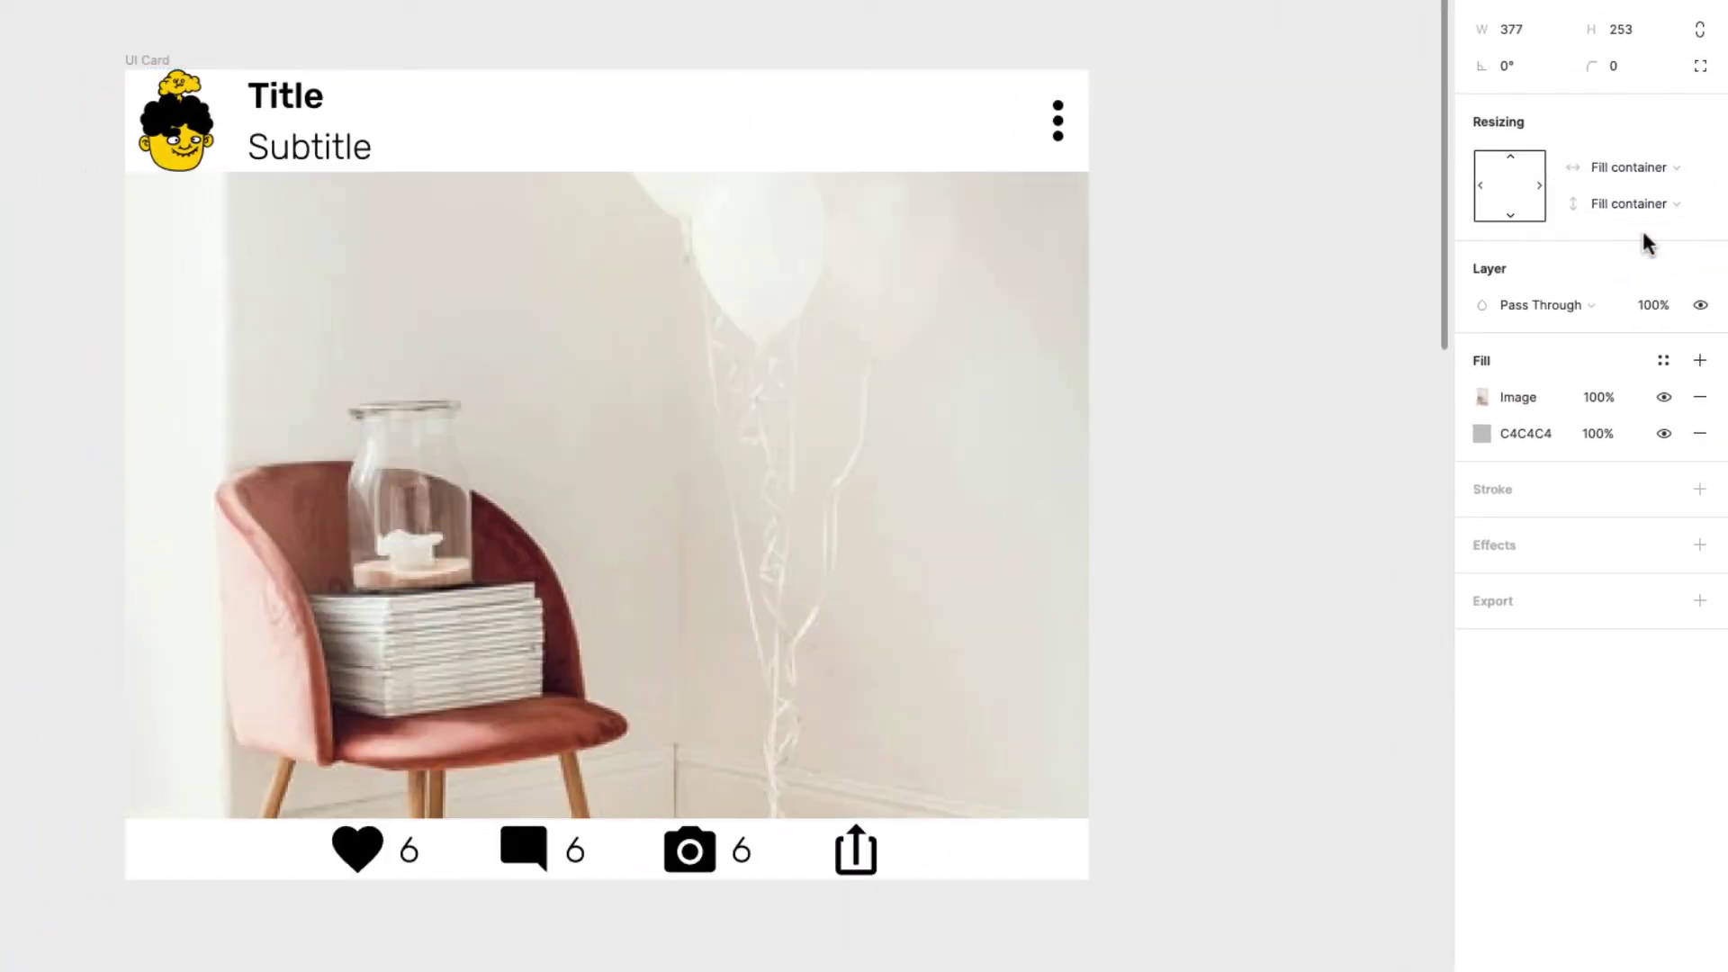
click(1291, 403)
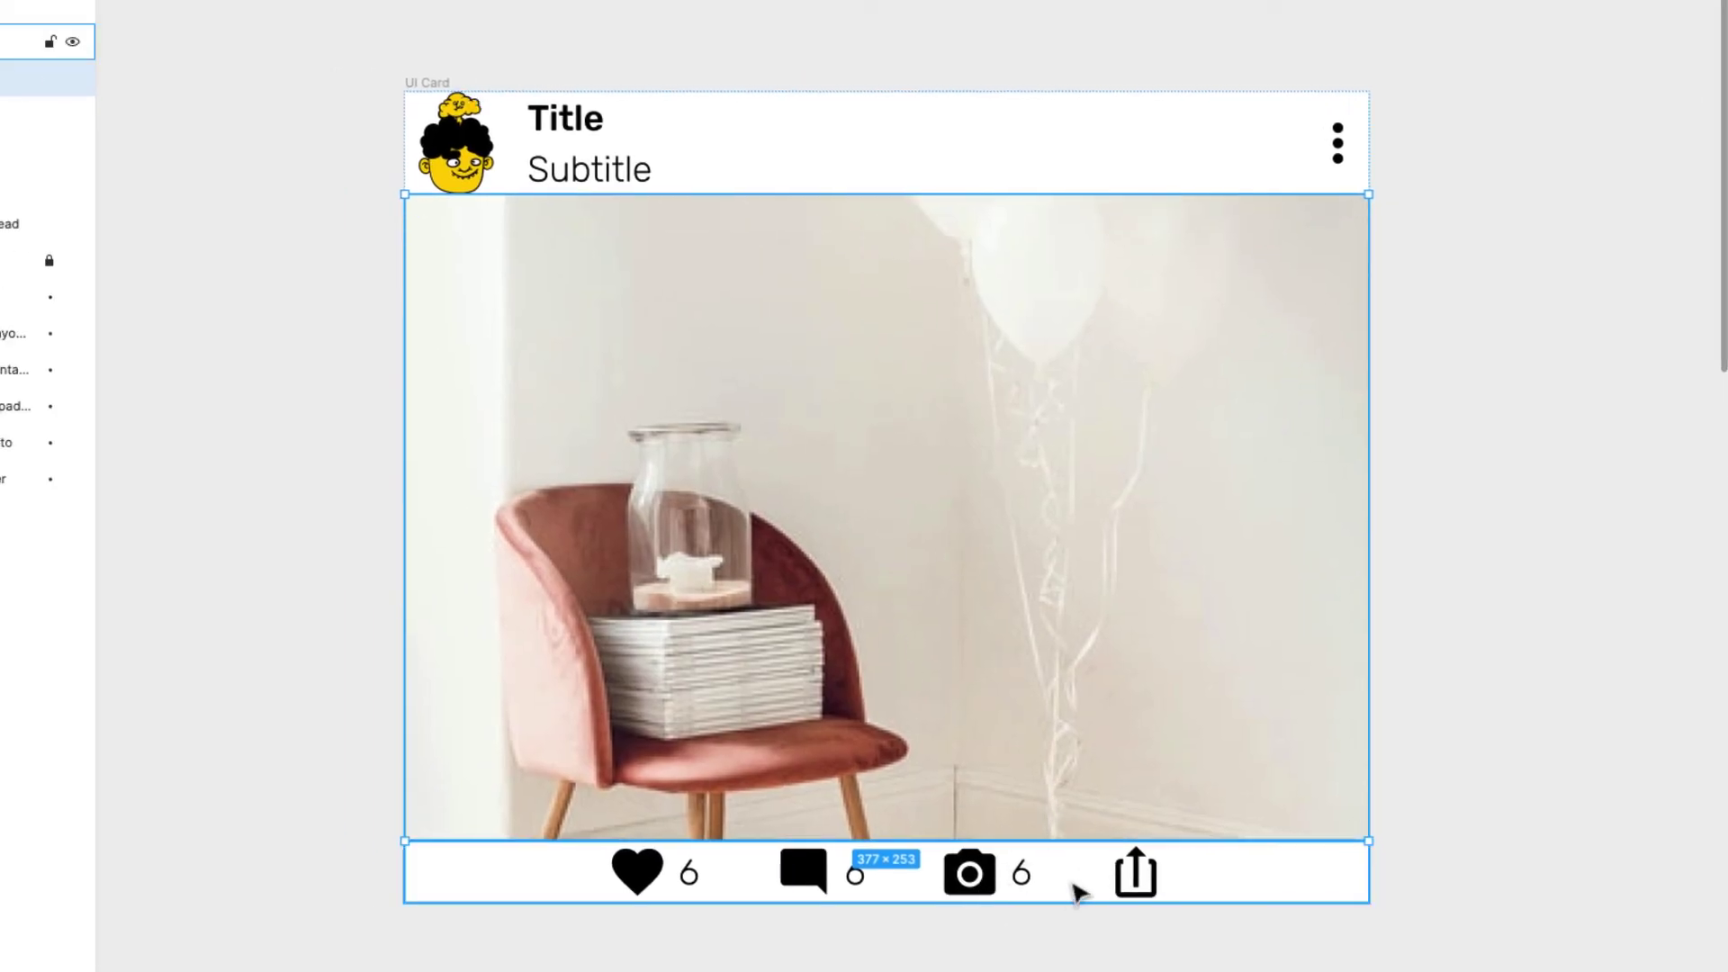
Drag the UI Card through sizes like 345×203, 268×222 and 349×226 to check reflow
click(425, 80)
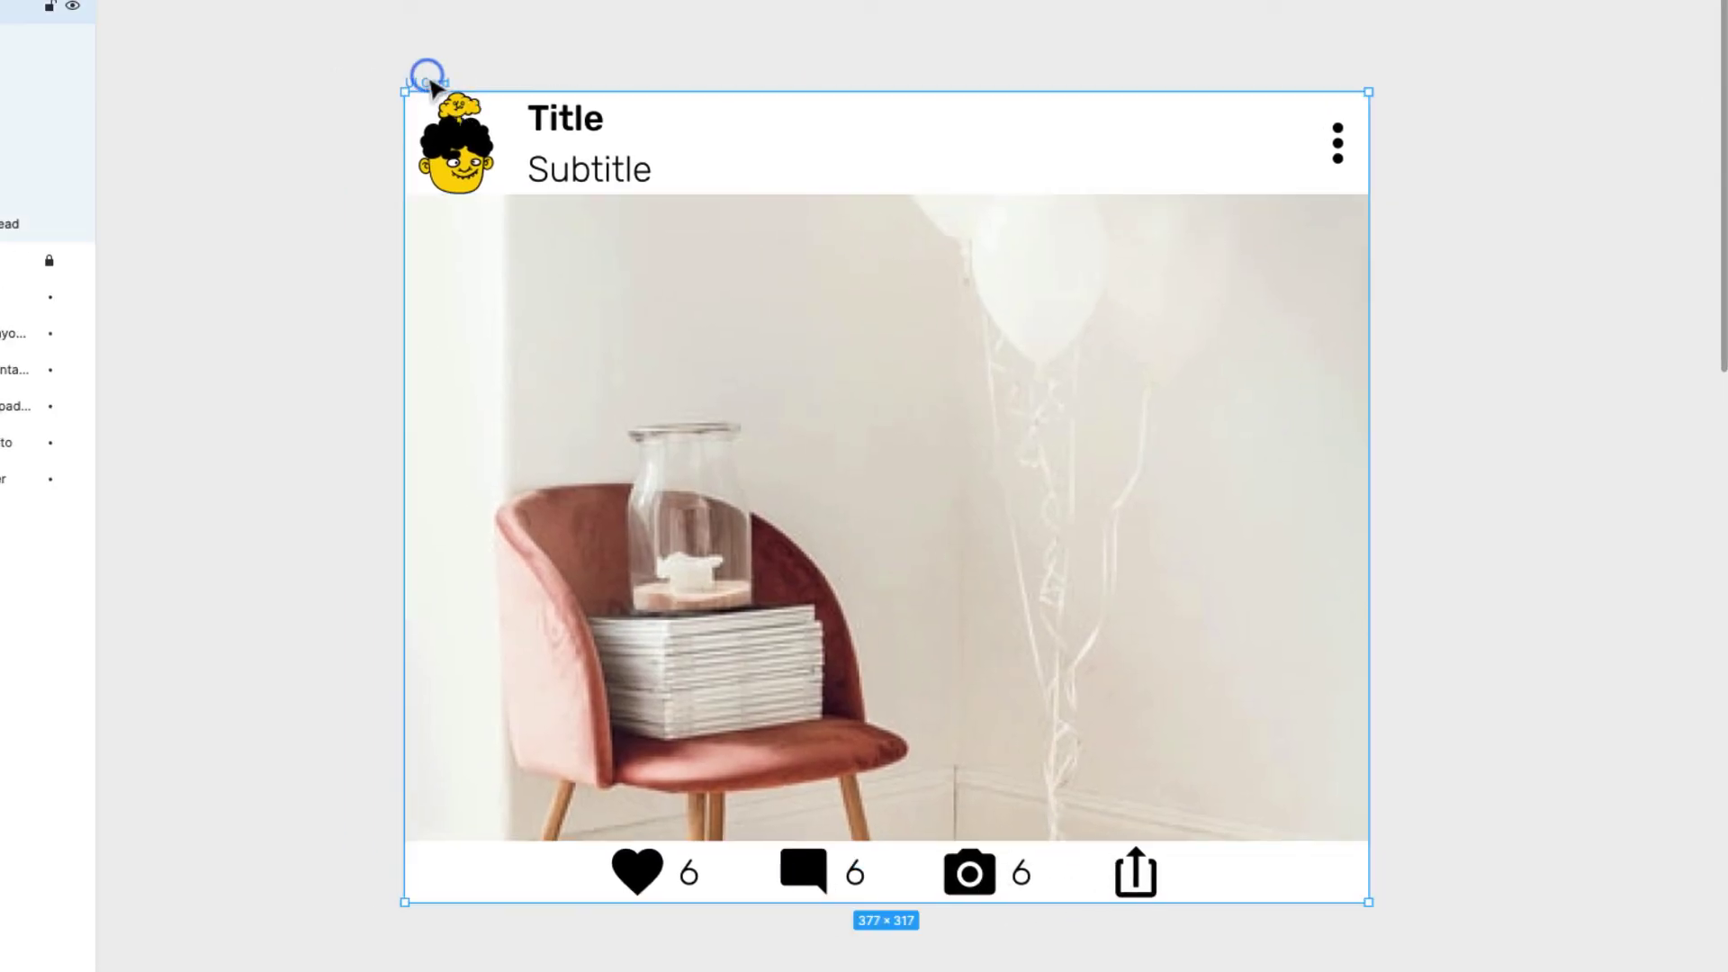
drag(1371, 908, 1256, 623)
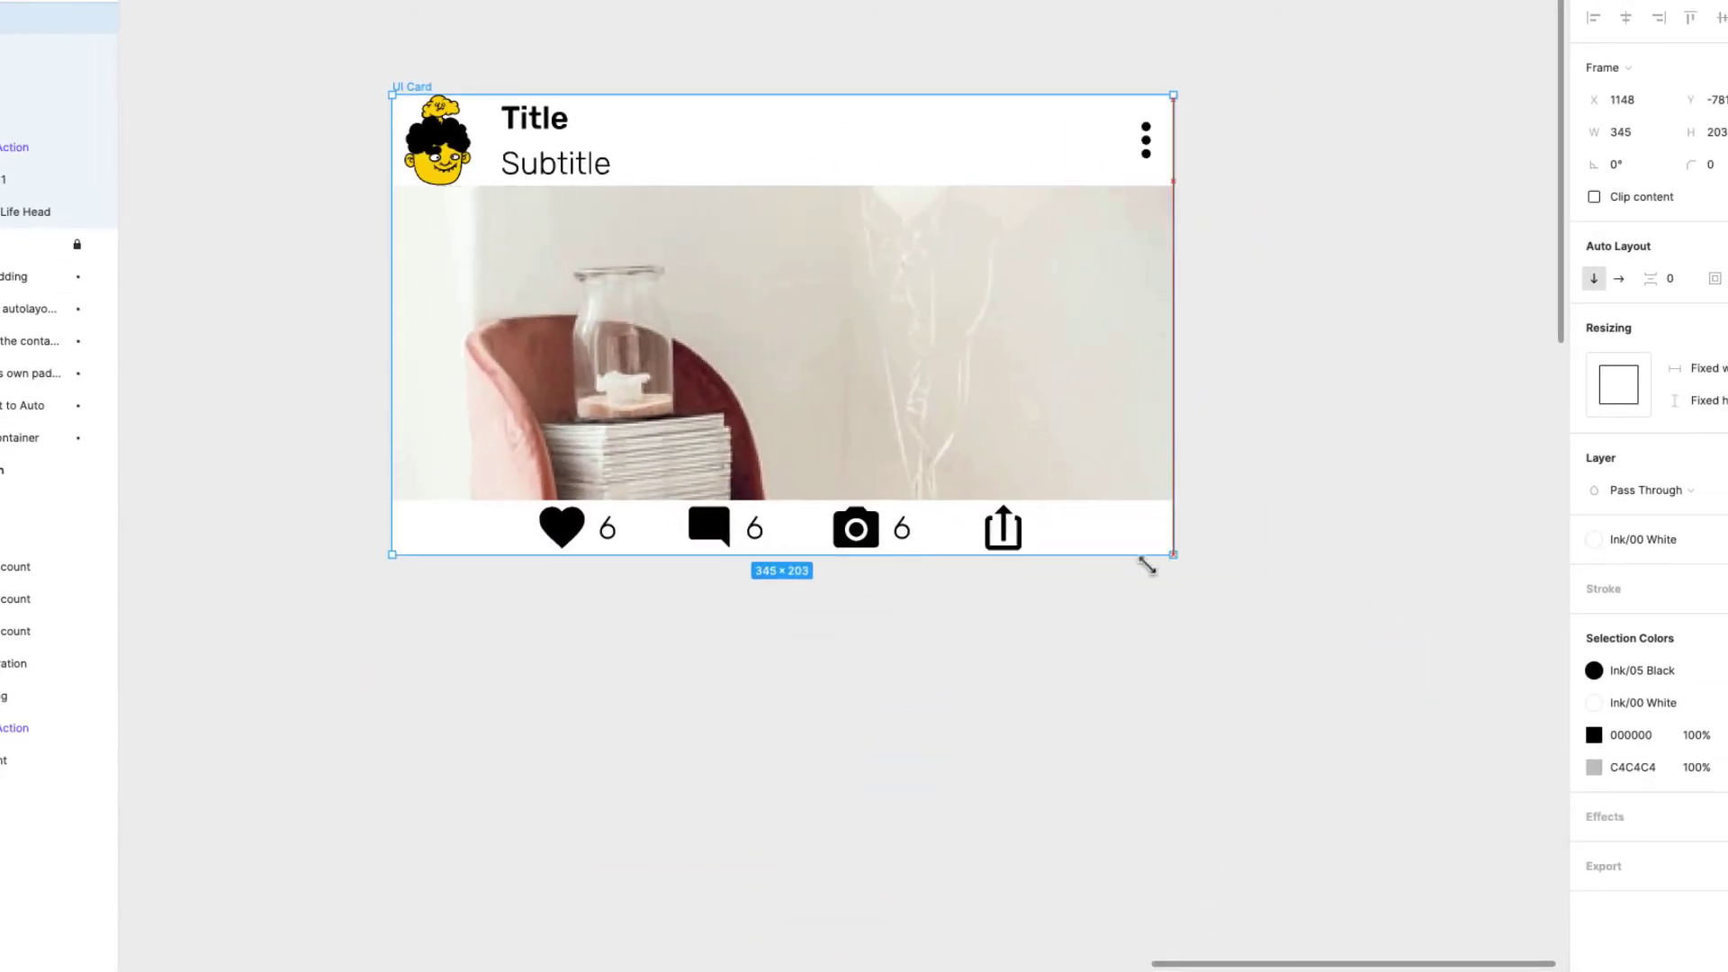
drag(1148, 565, 997, 527)
scroll(997, 526, up, 3)
scroll(997, 527, left, 1)
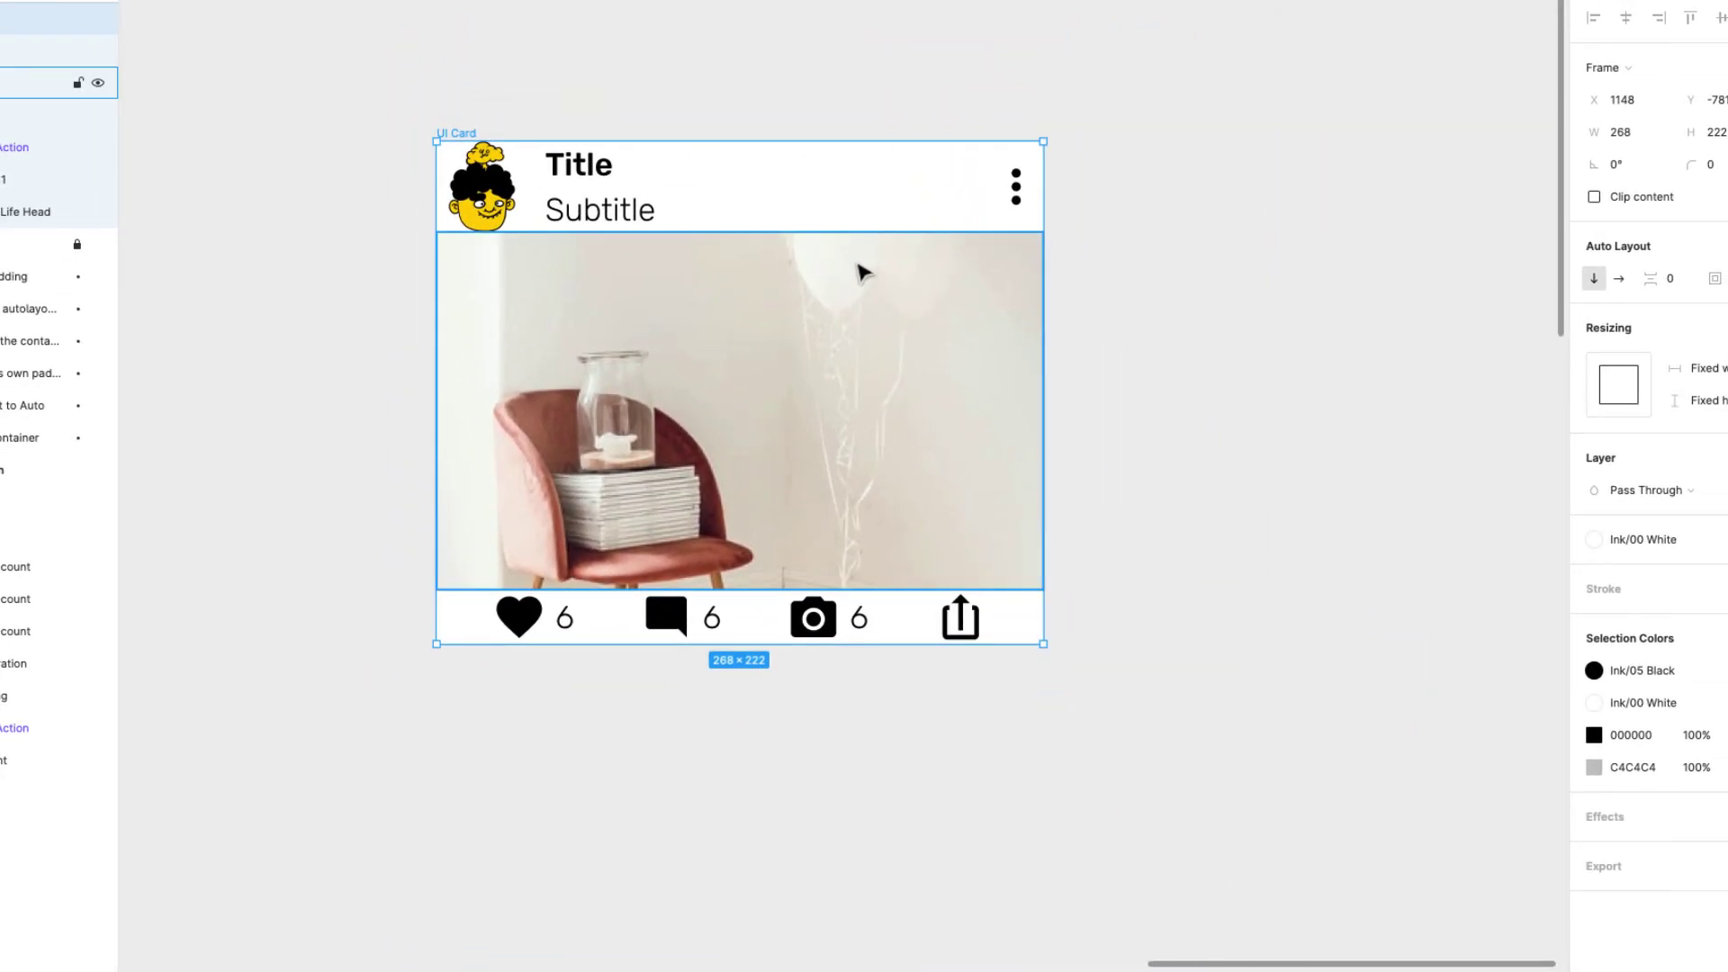
drag(1042, 645, 1152, 740)
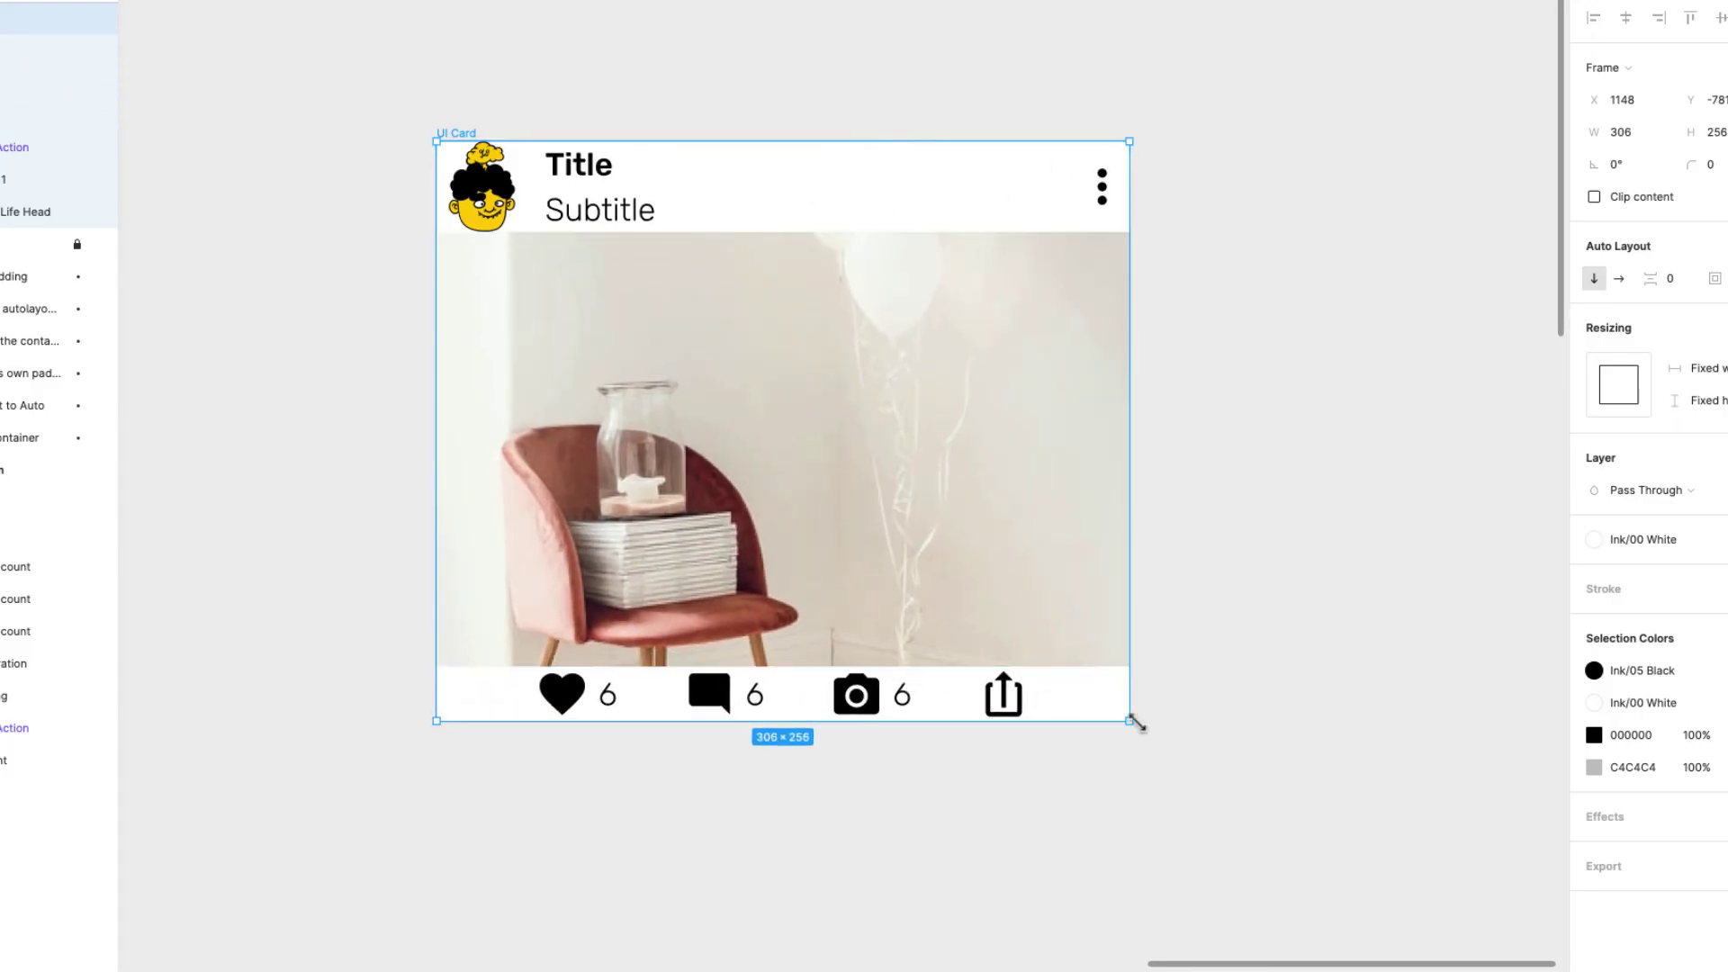
drag(1131, 721, 1149, 774)
click(1396, 286)
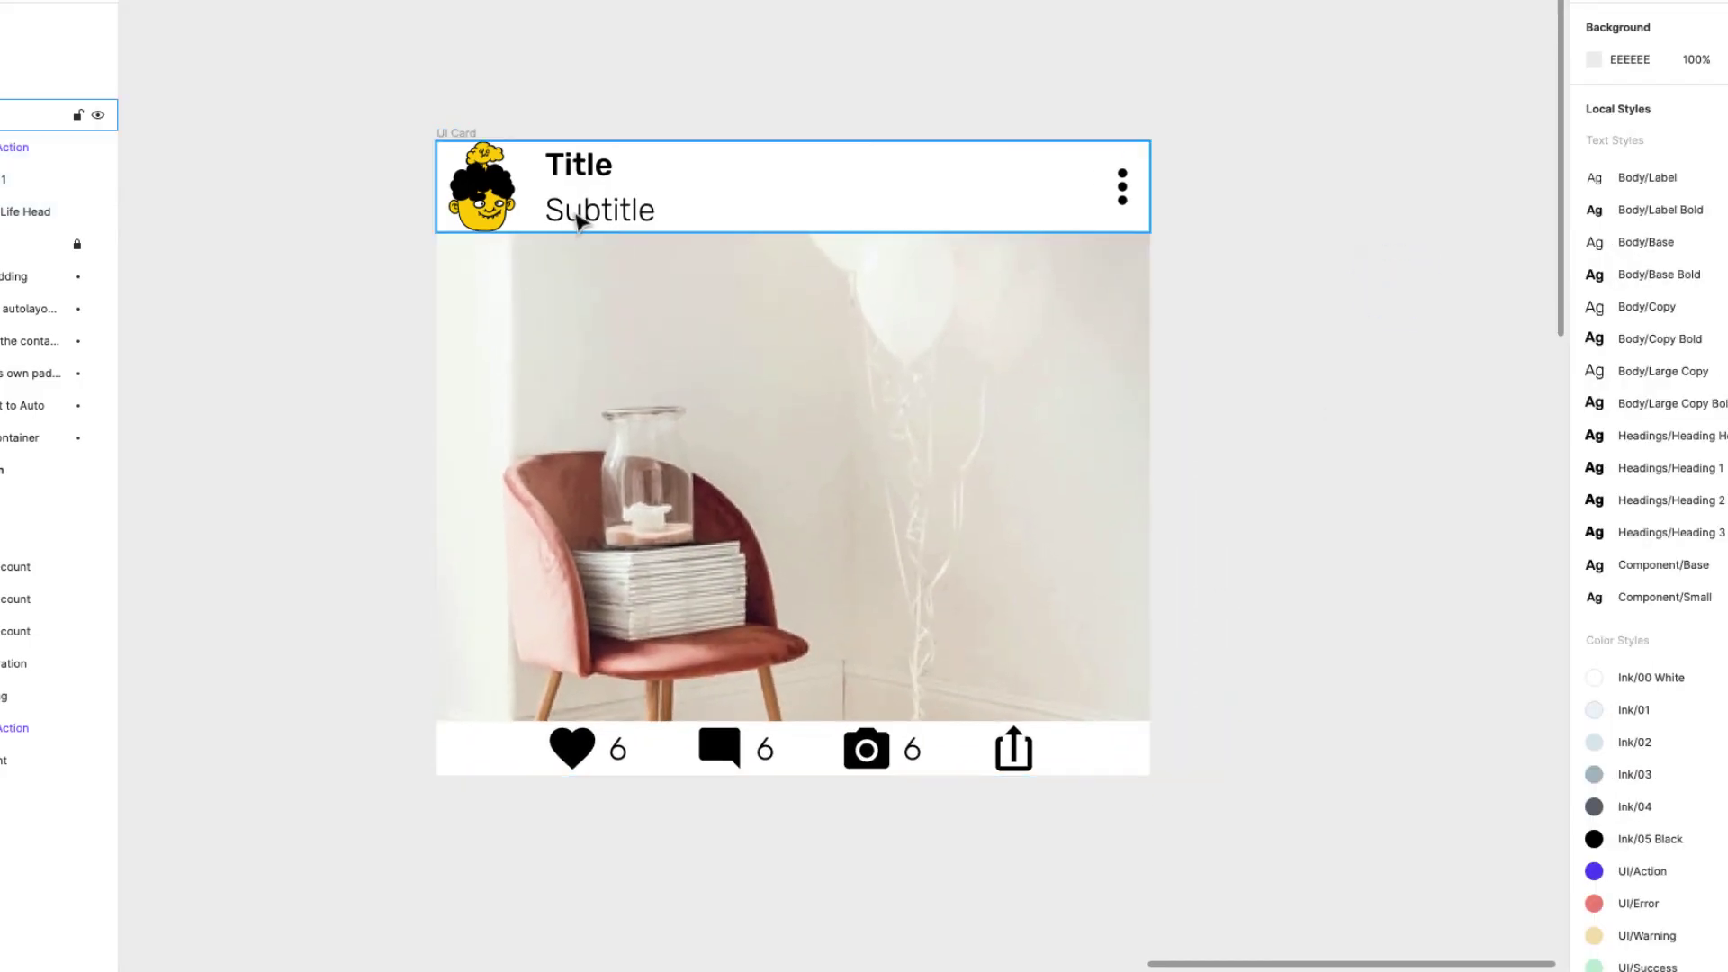
click(573, 208)
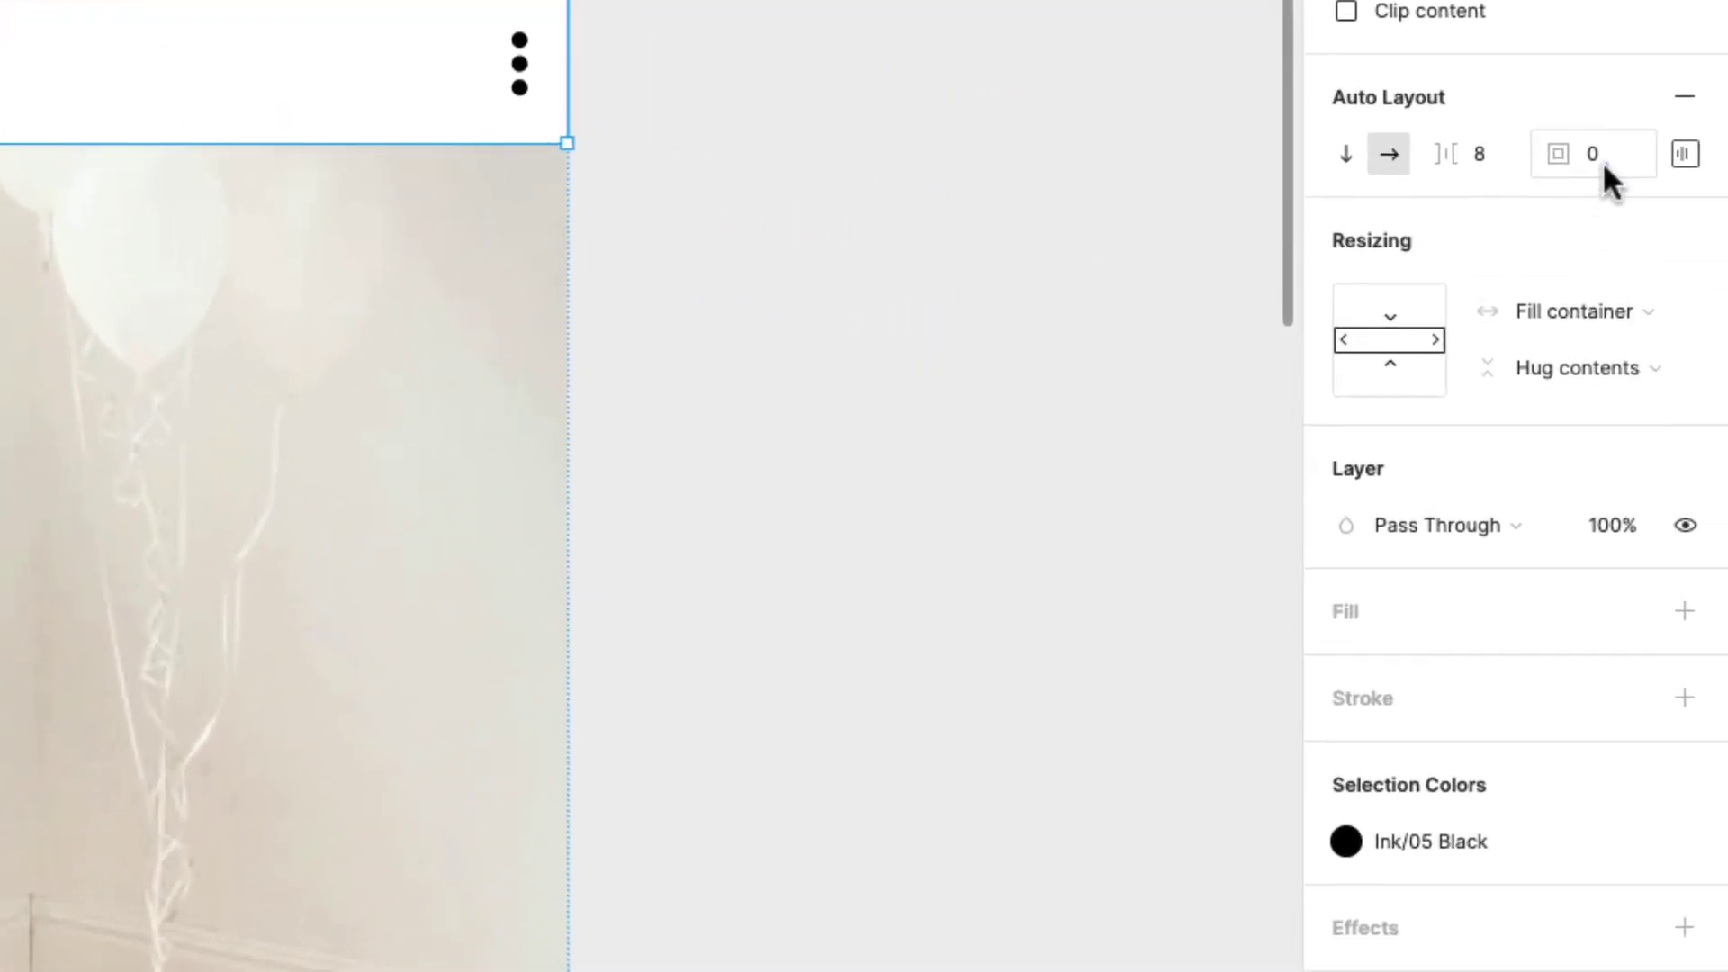
Set padding of 8 on the header row and the icon row
click(1724, 240)
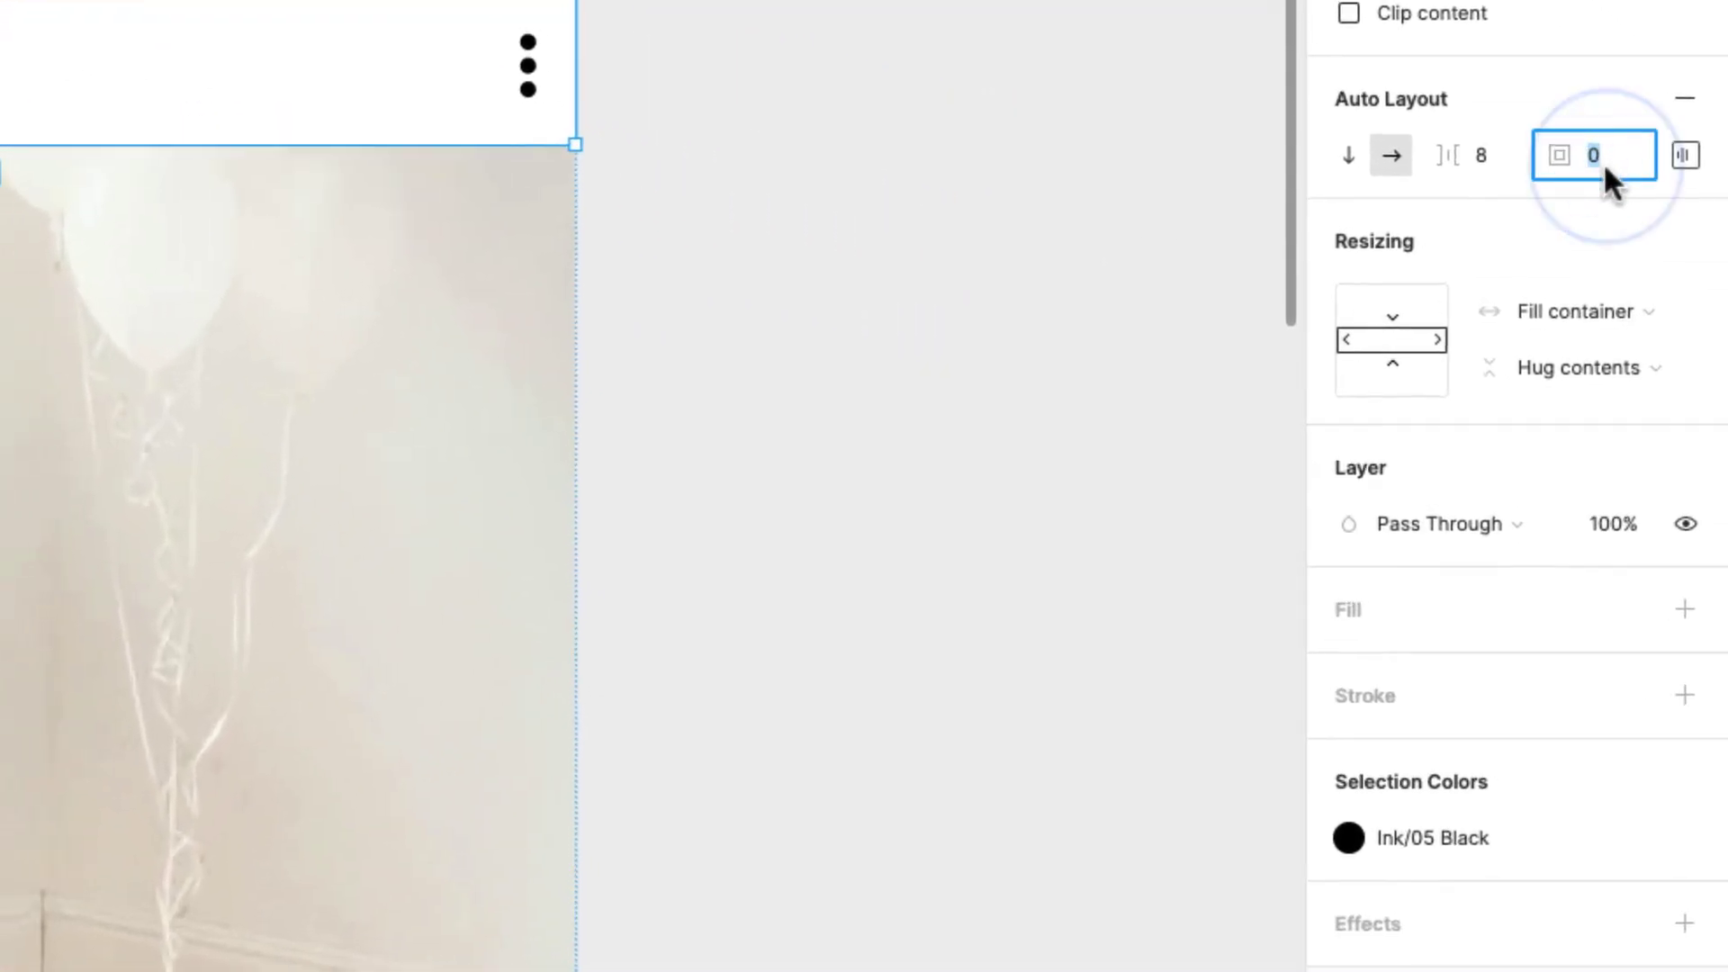
text(8)
key(Return)
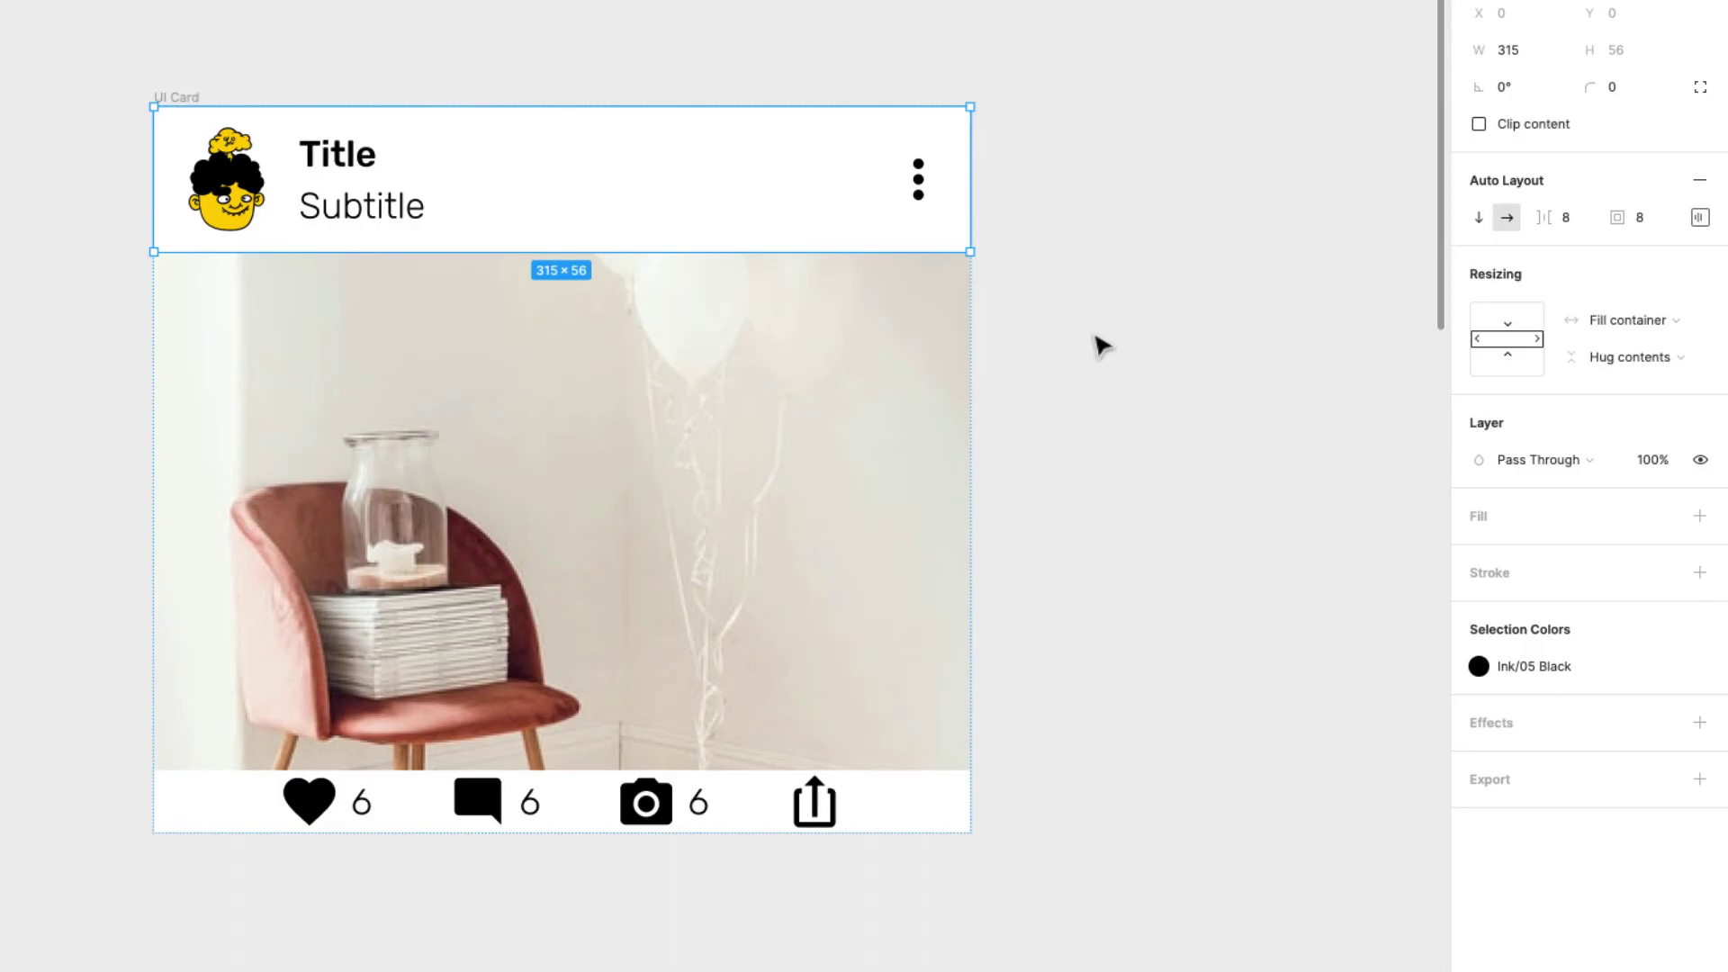
click(1100, 345)
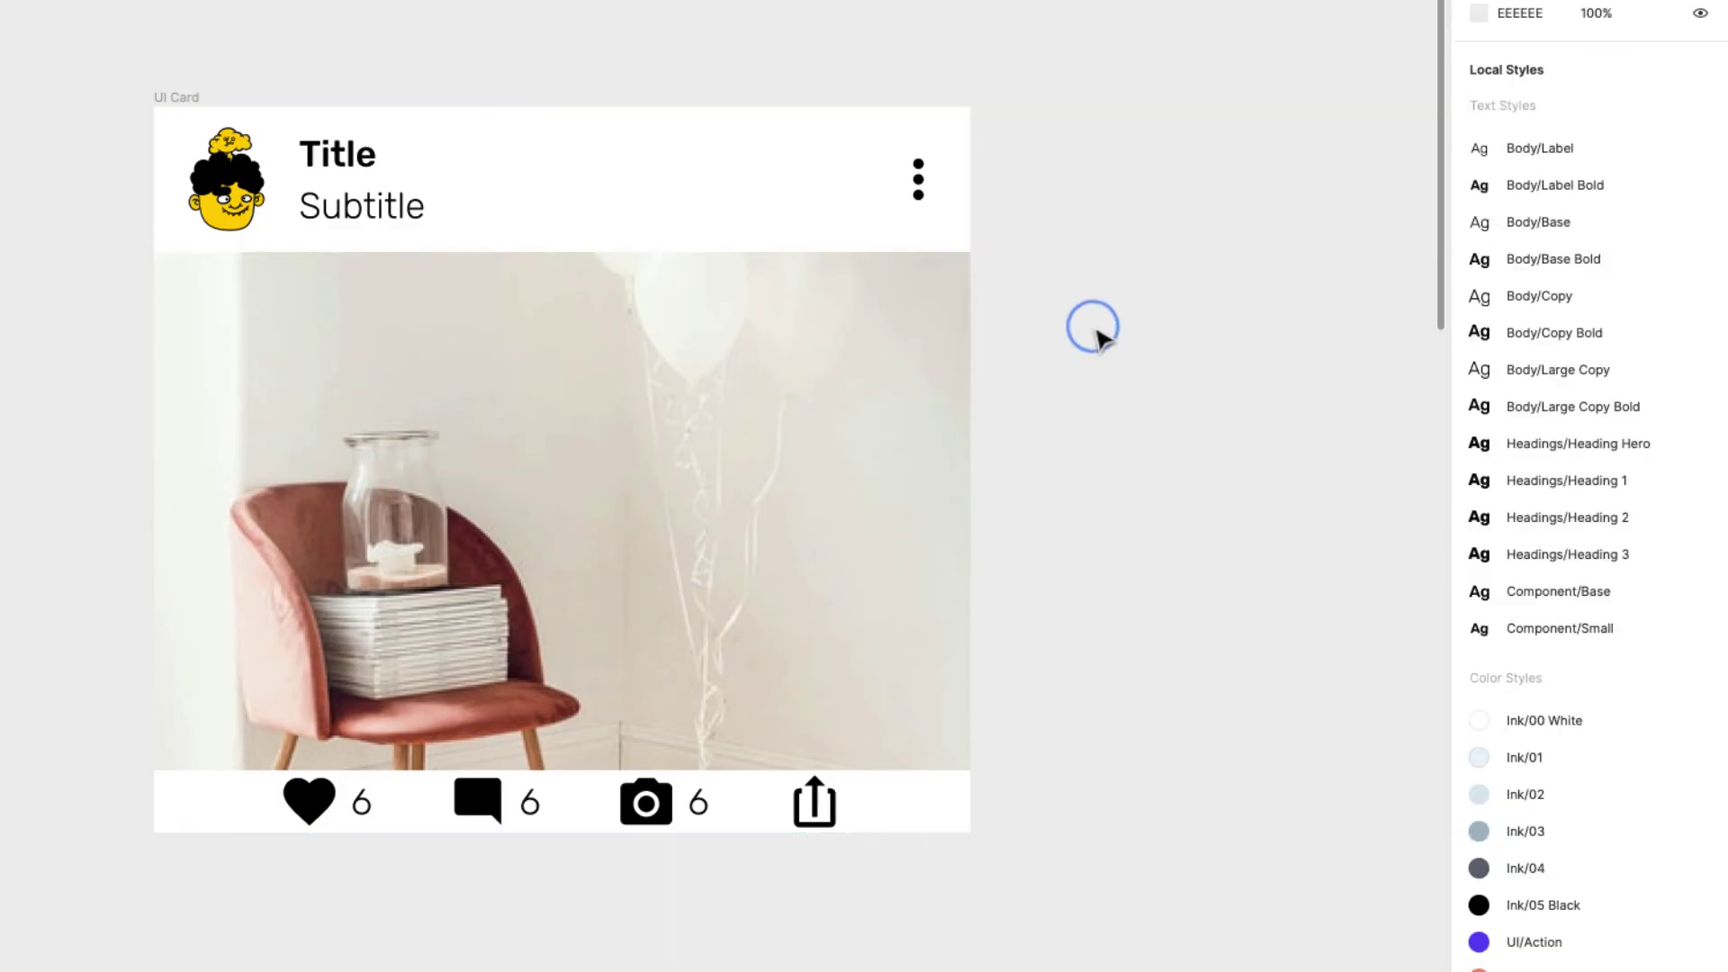
click(330, 830)
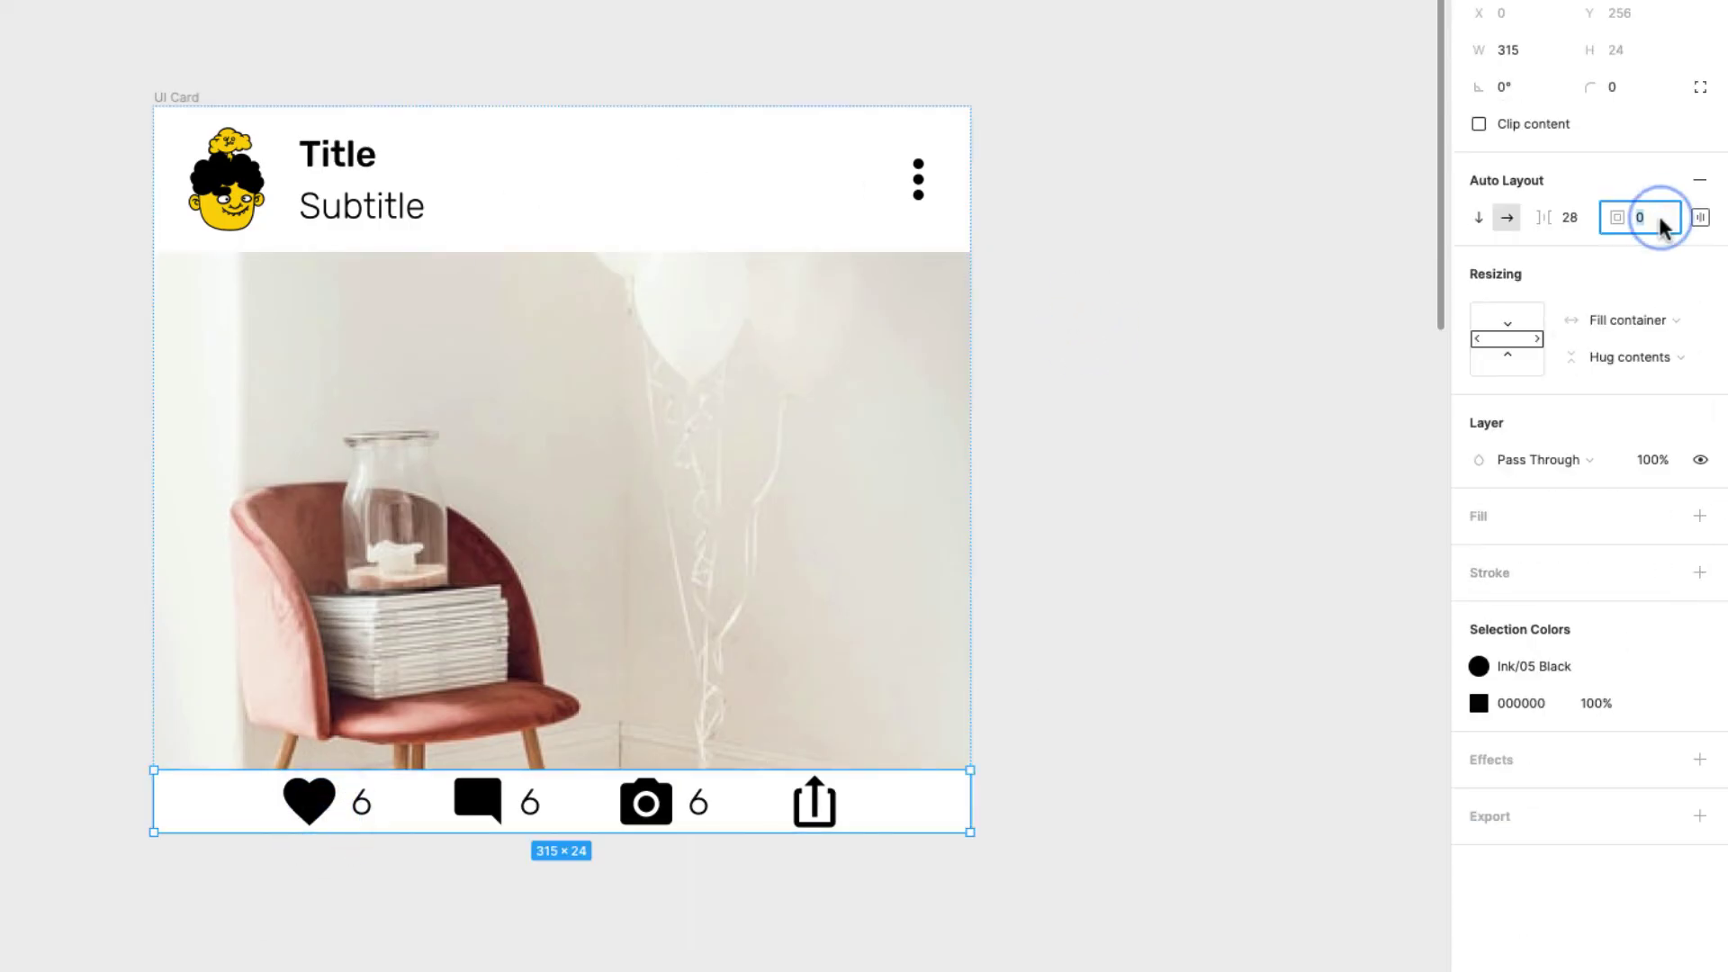
key(Return)
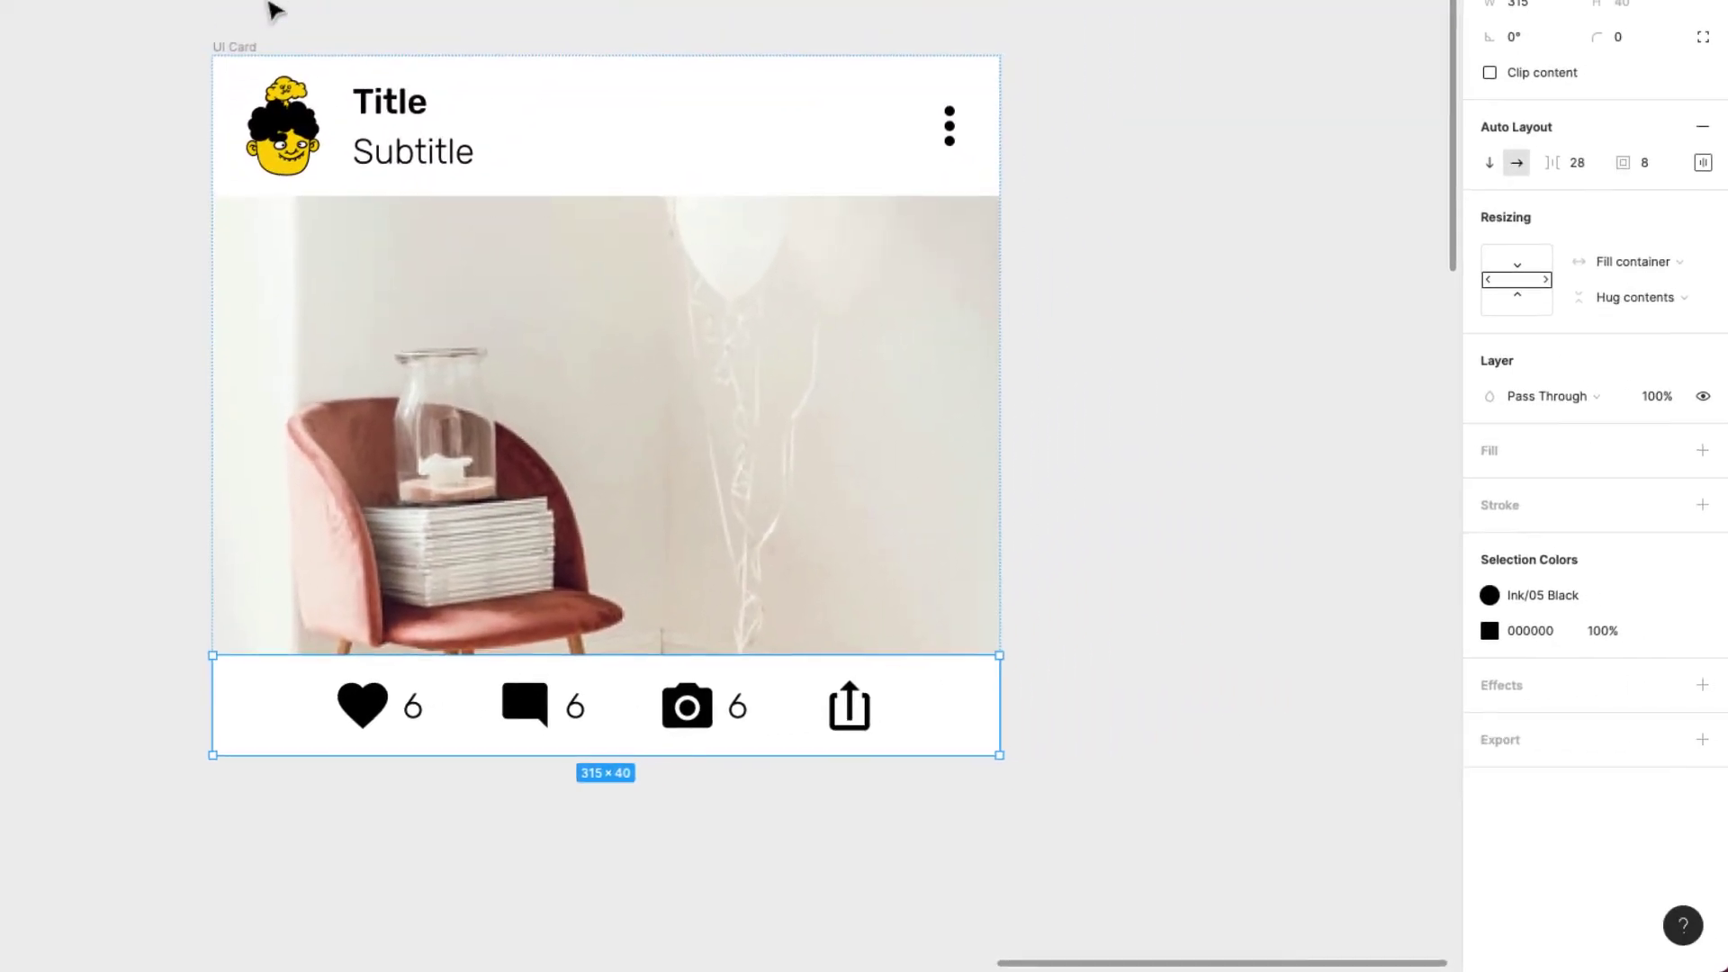
Enlarge the UI Card to 395×318 and select the footer icon row
click(236, 48)
drag(996, 759, 1198, 850)
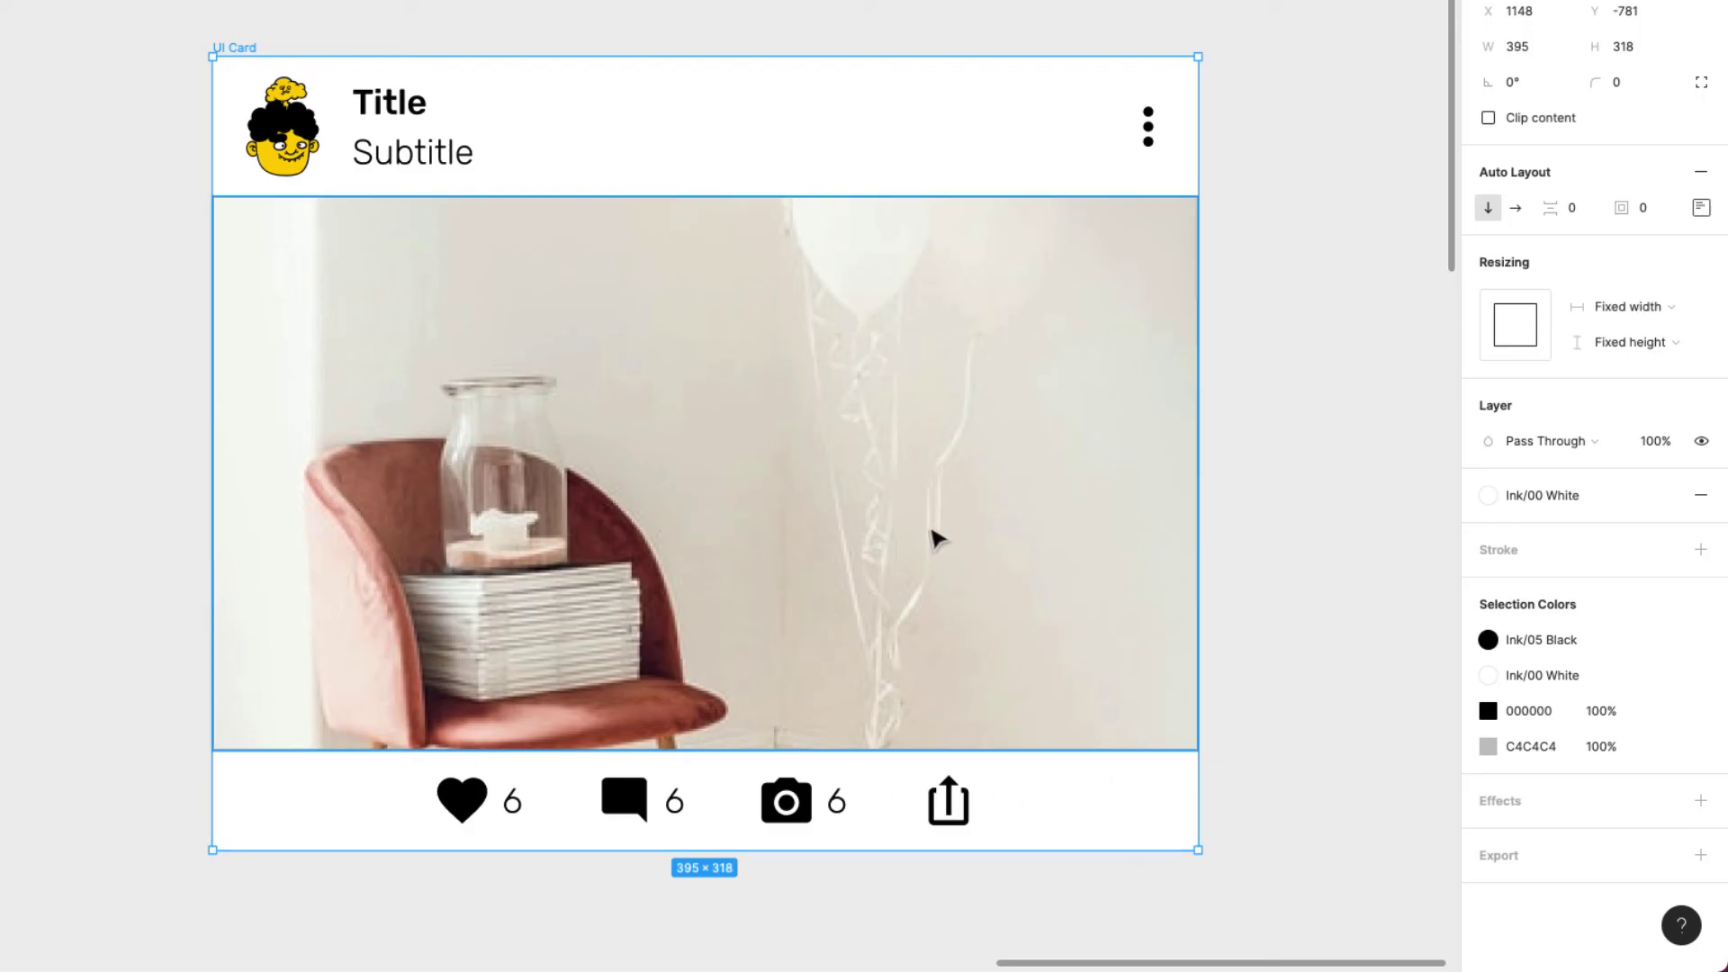
click(706, 805)
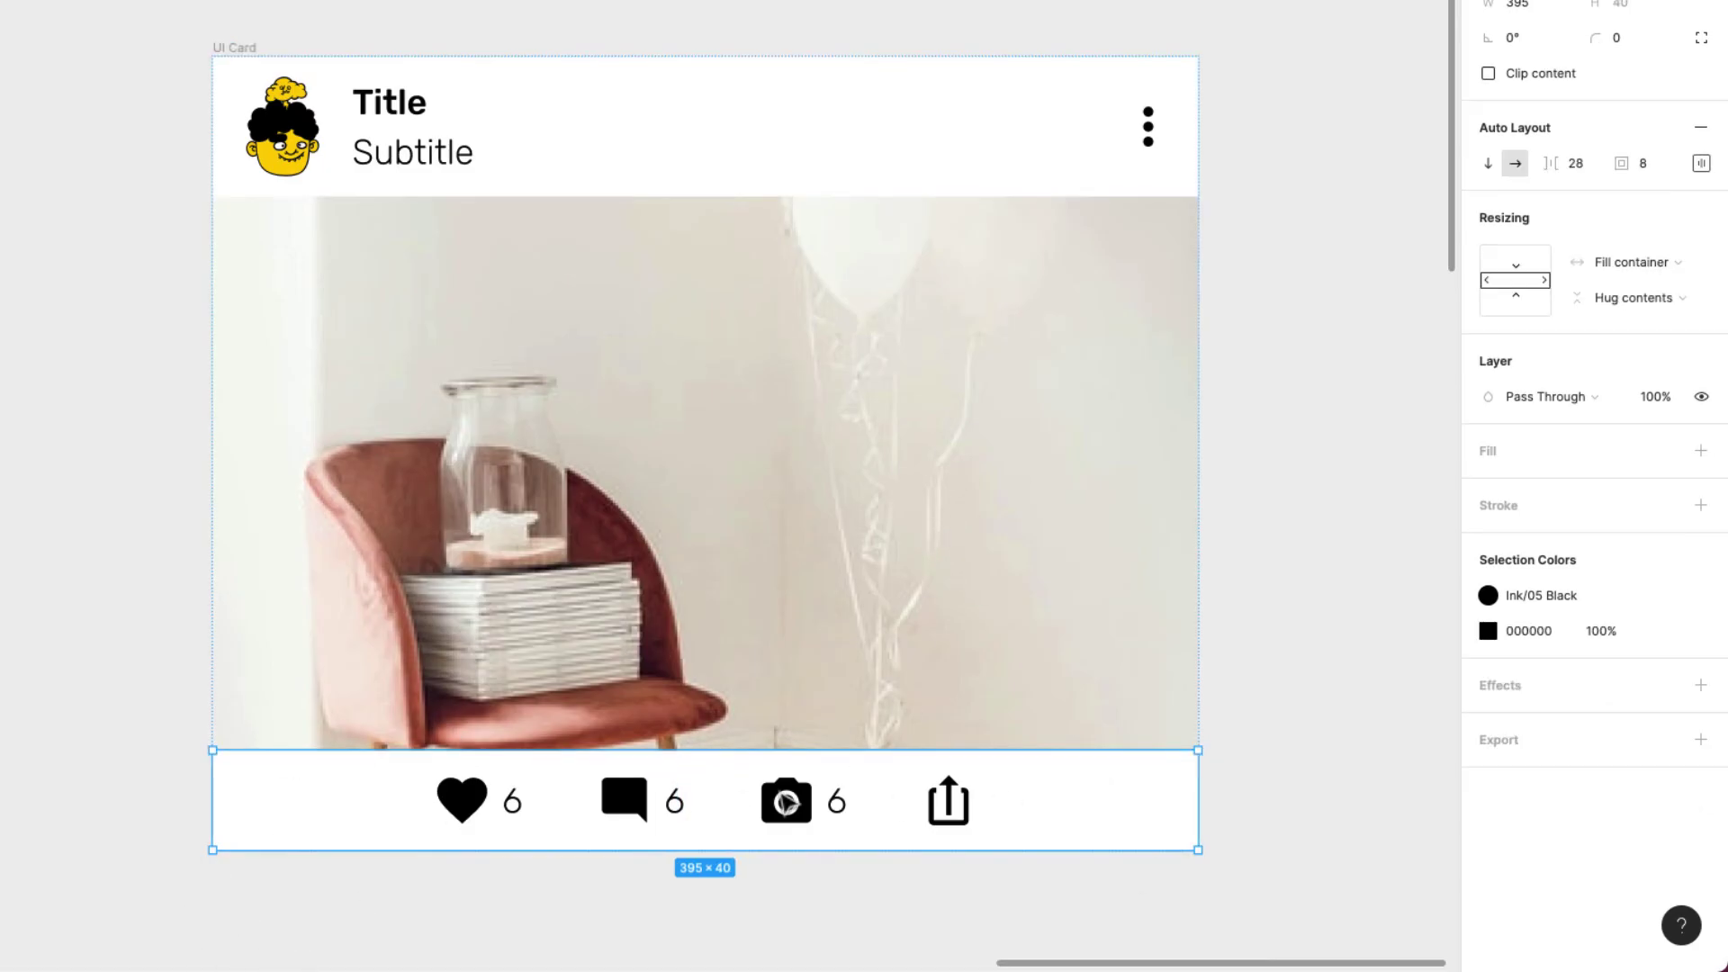
Set the footer icons' spacing between items to Auto
scroll(783, 802, down, 1)
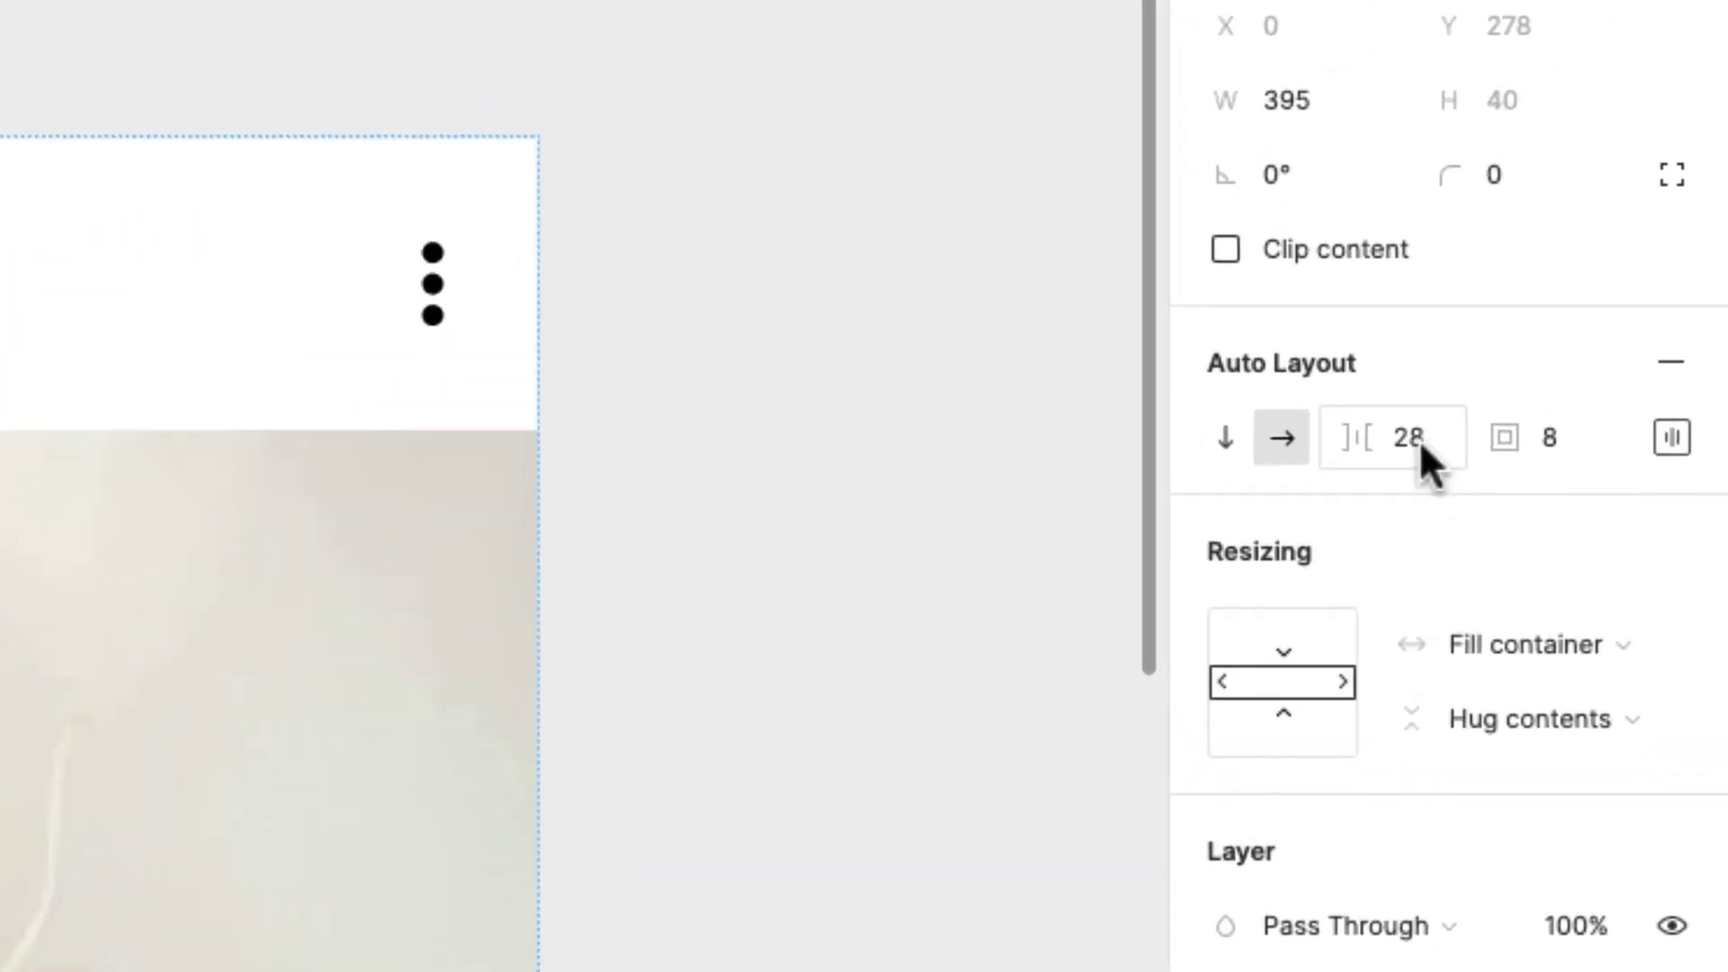
click(1431, 439)
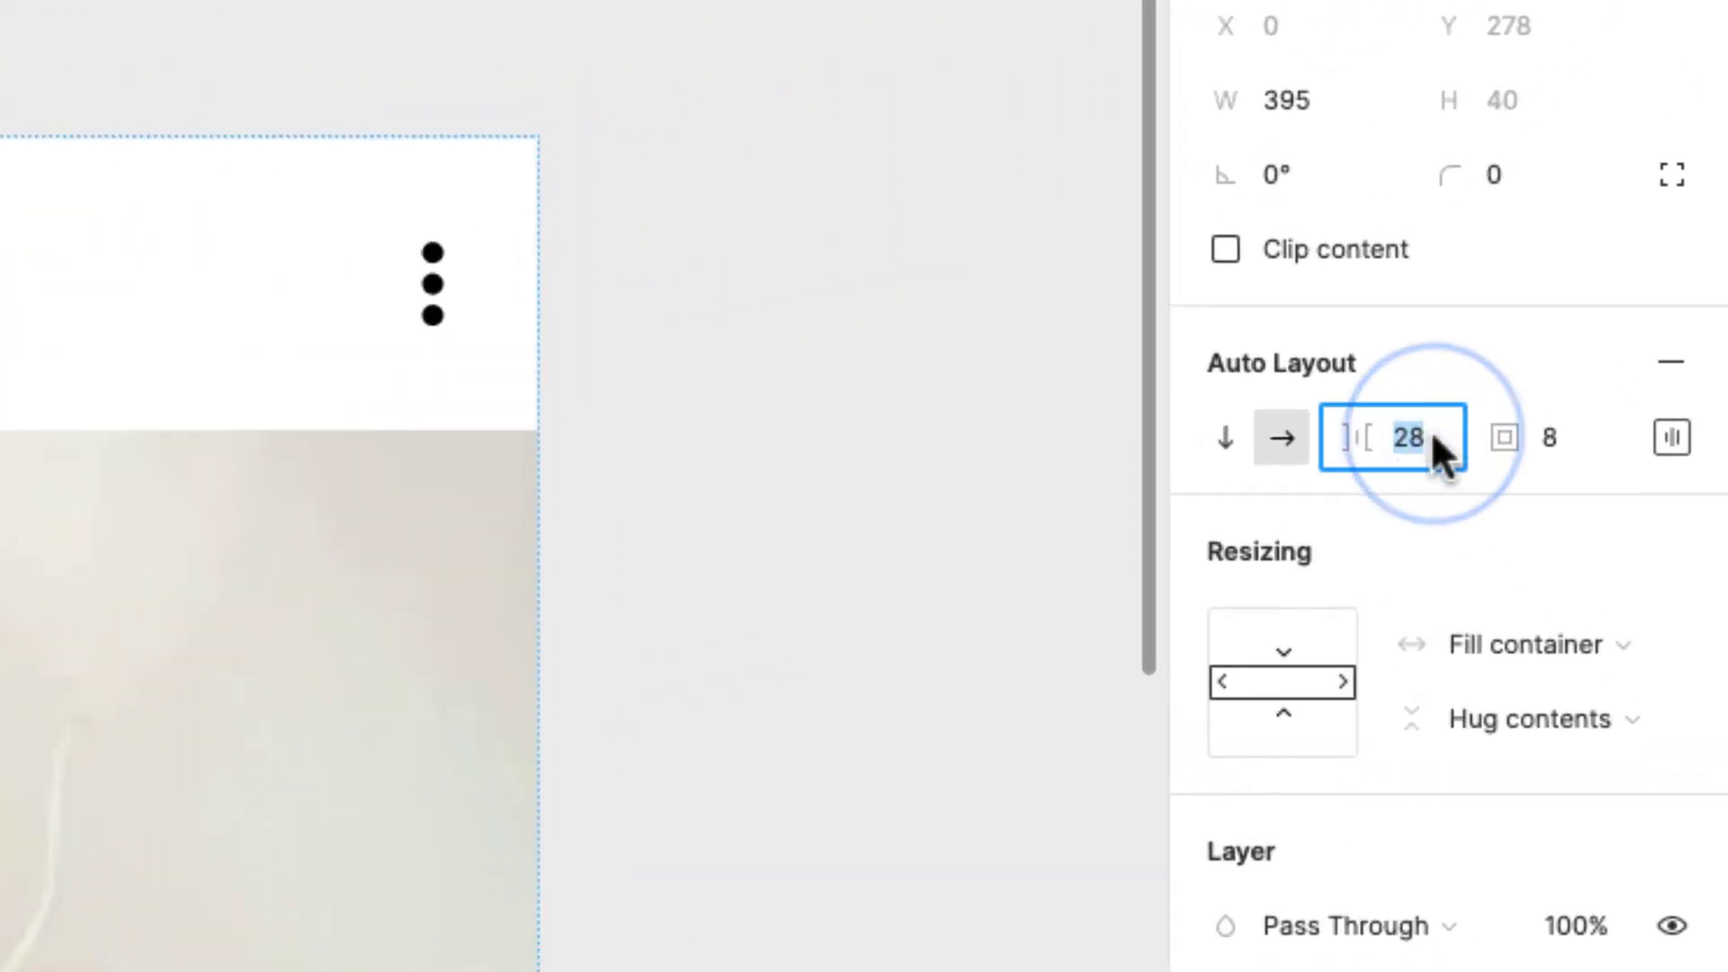
key(BackSpace)
text(auto)
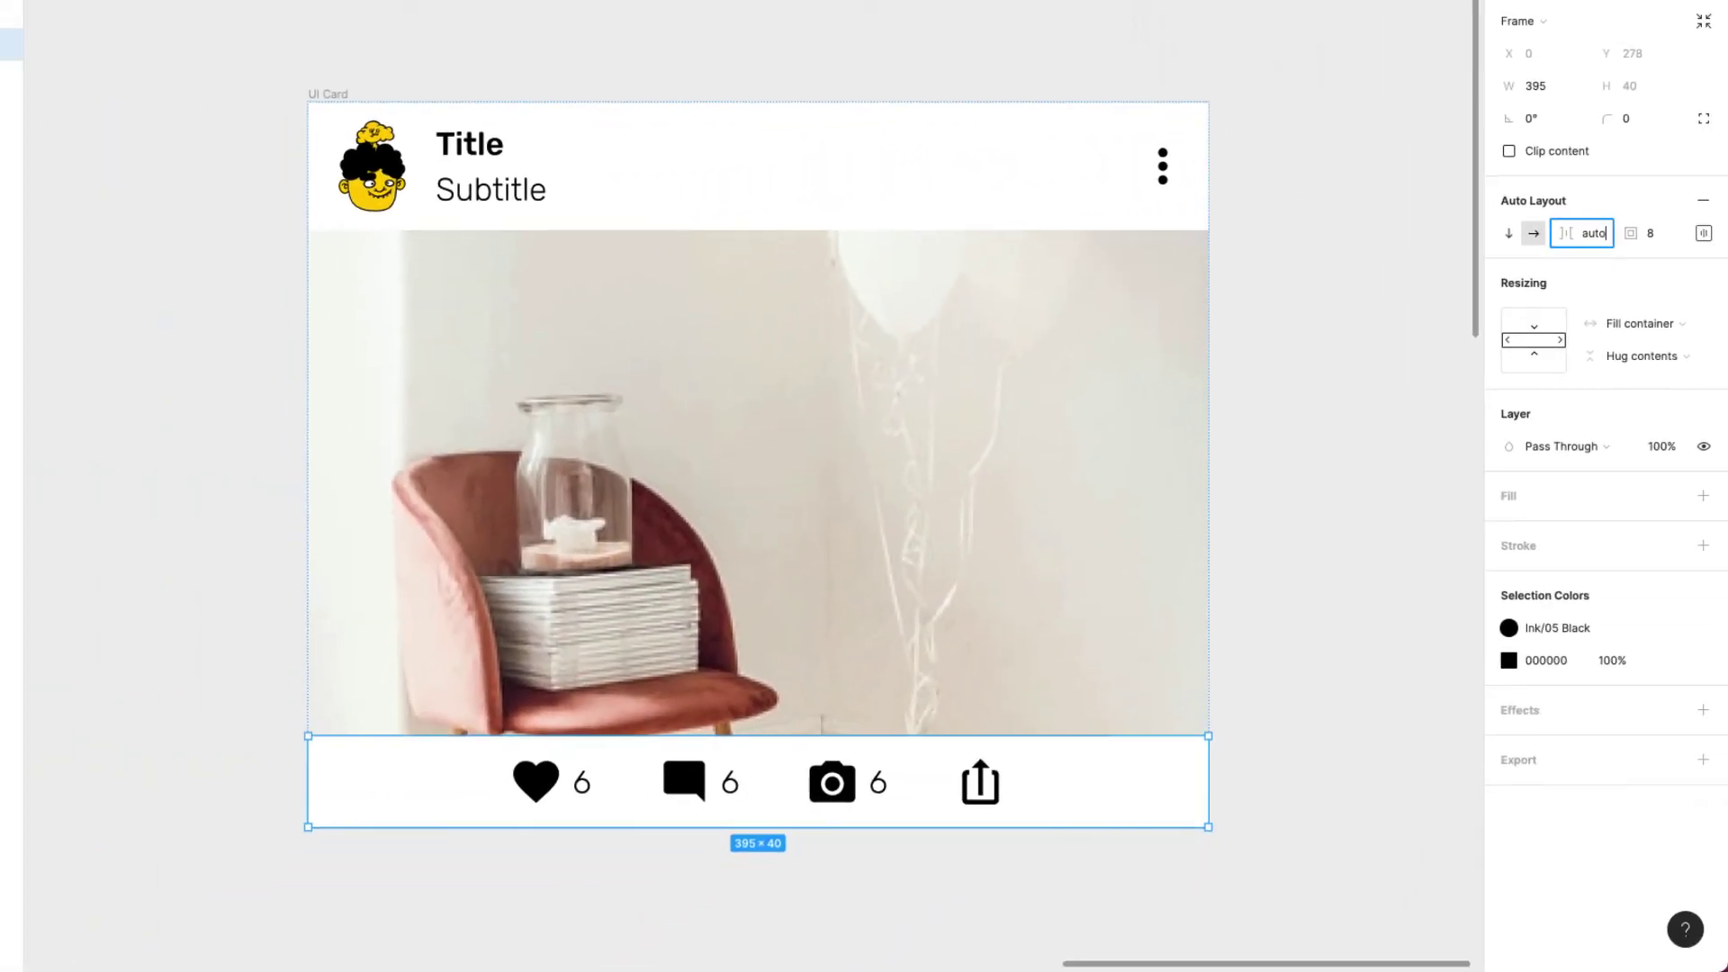
key(Return)
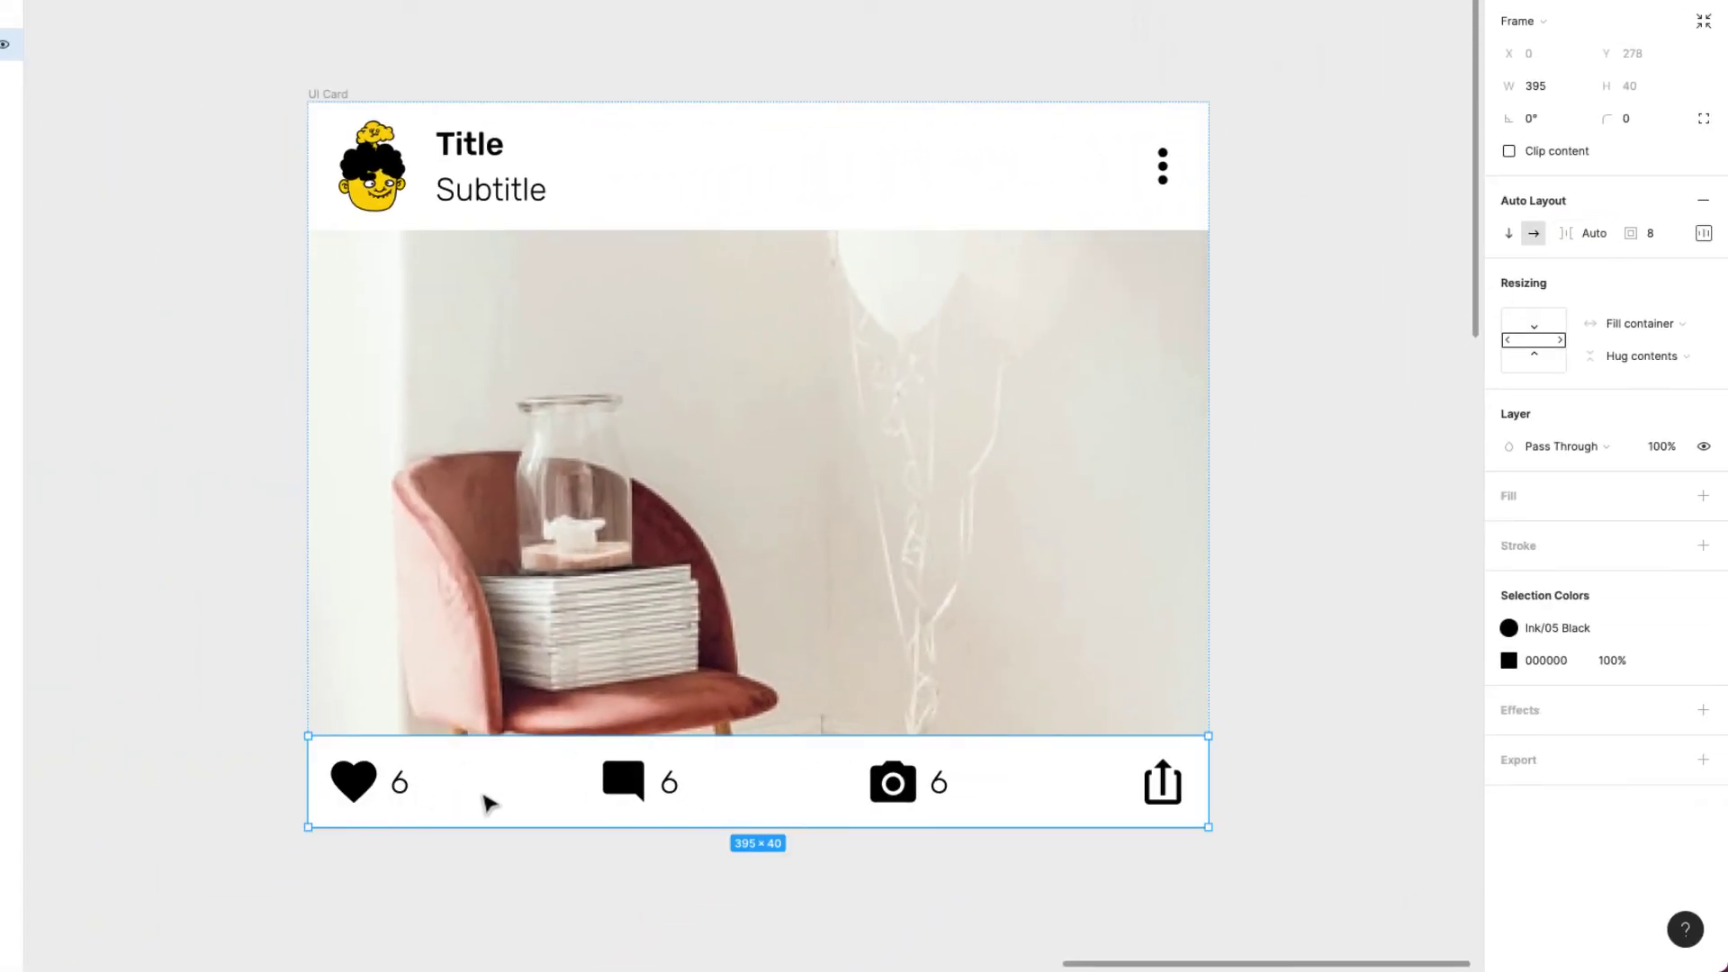
Resize the UI Card to 233×333 and then 285×361 to test the footer
key(shift+Return)
drag(1201, 825, 839, 860)
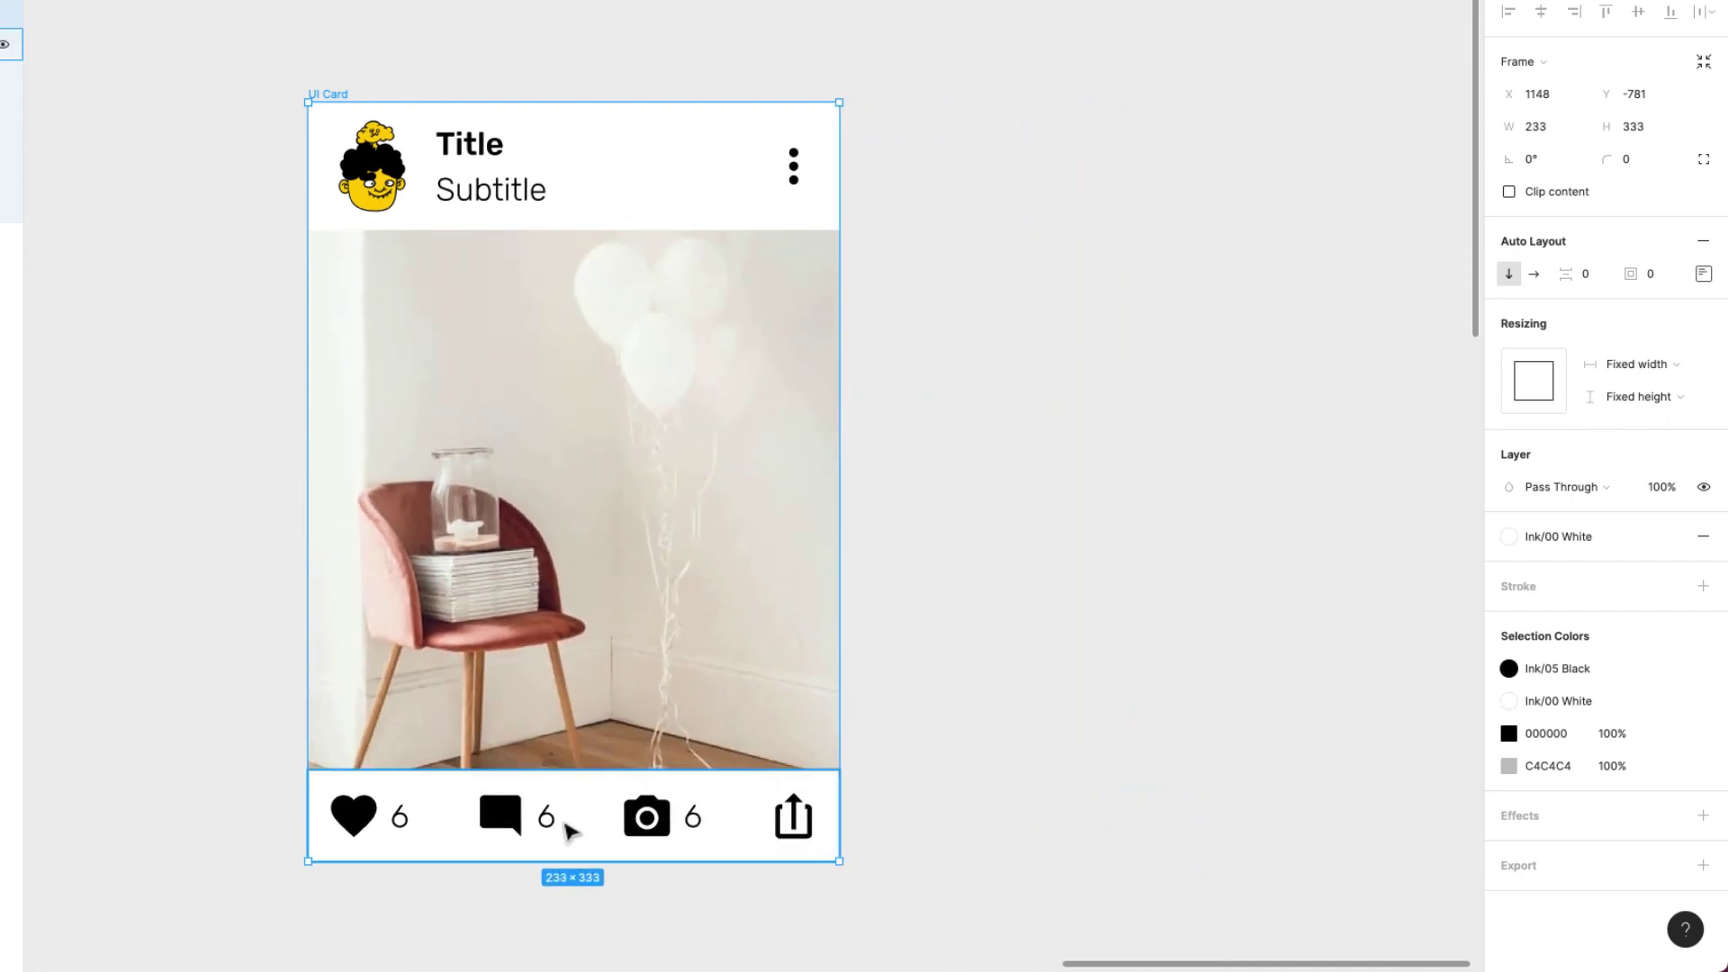
drag(839, 862, 1006, 815)
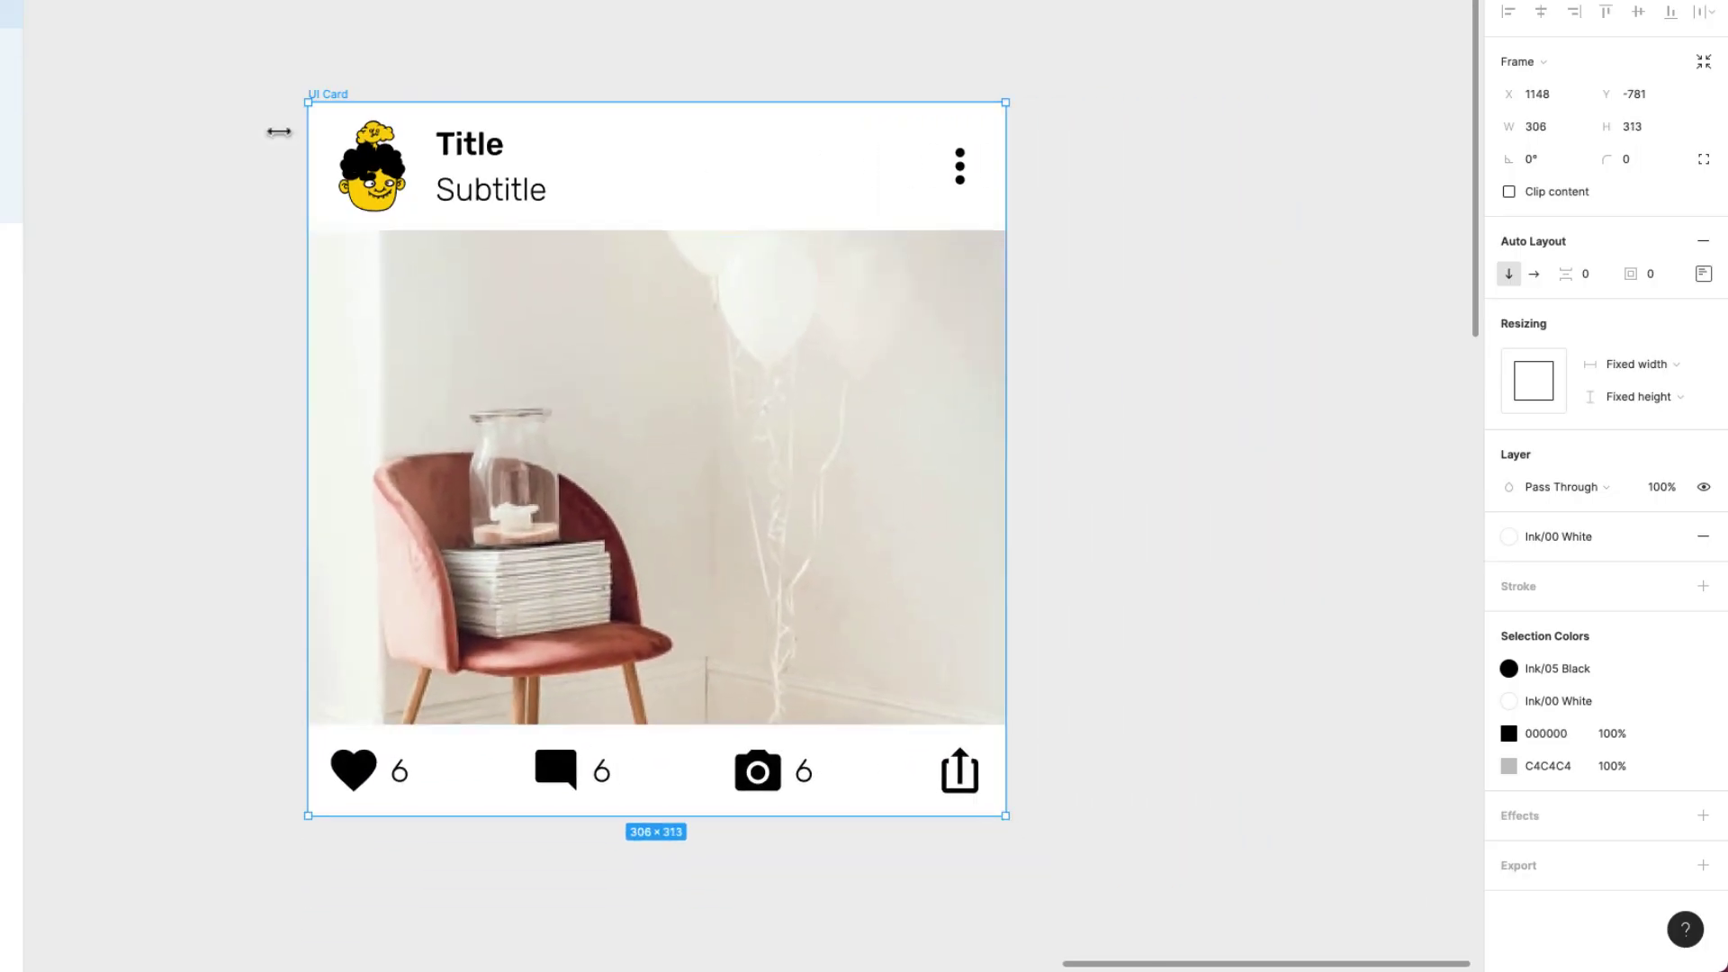
Confirm Space Between distribution in the footer row's alignment settings
click(567, 320)
click(797, 782)
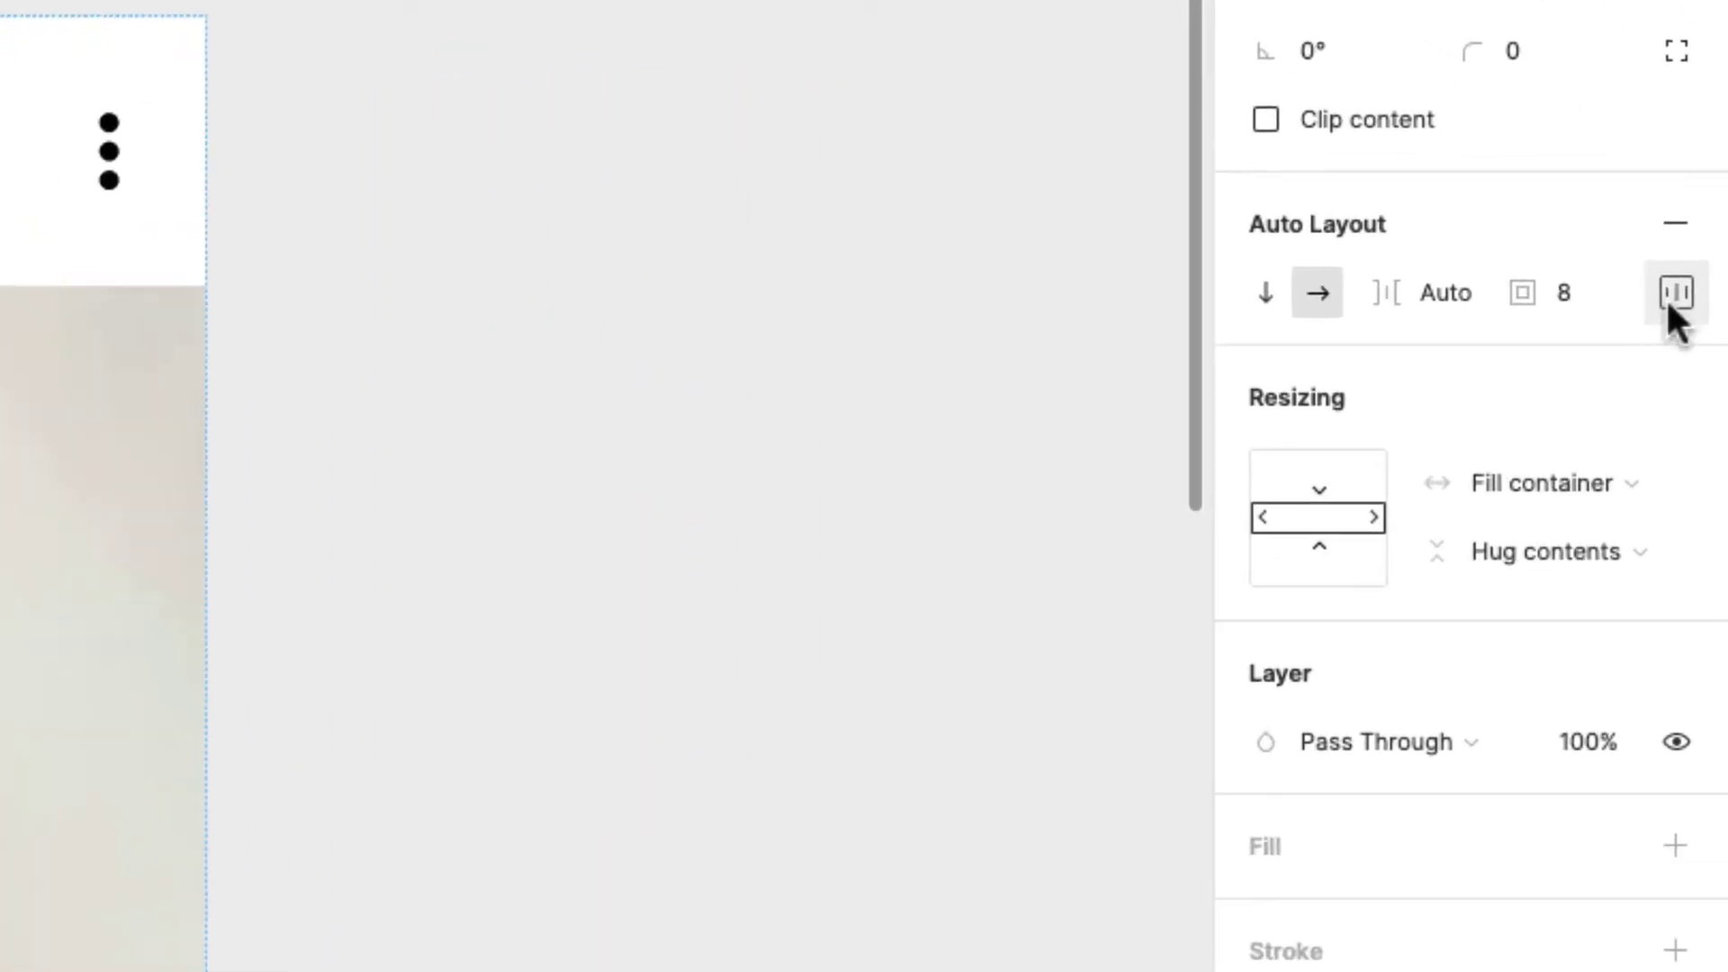
click(1703, 233)
click(1508, 711)
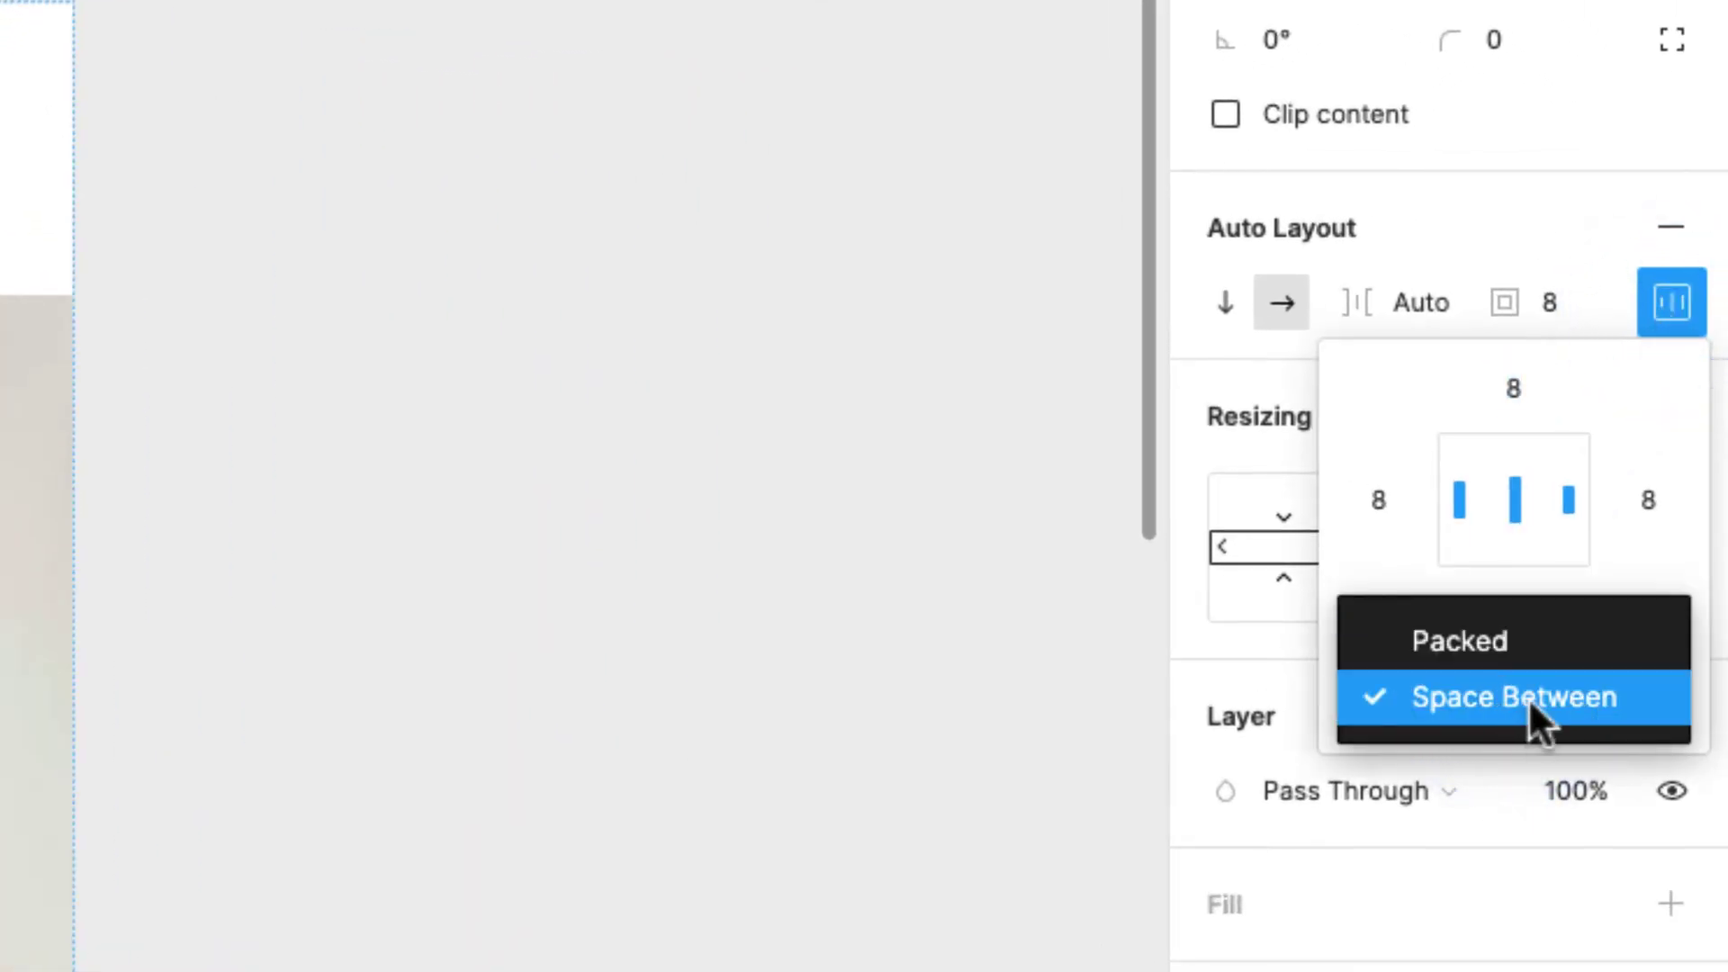
click(1528, 699)
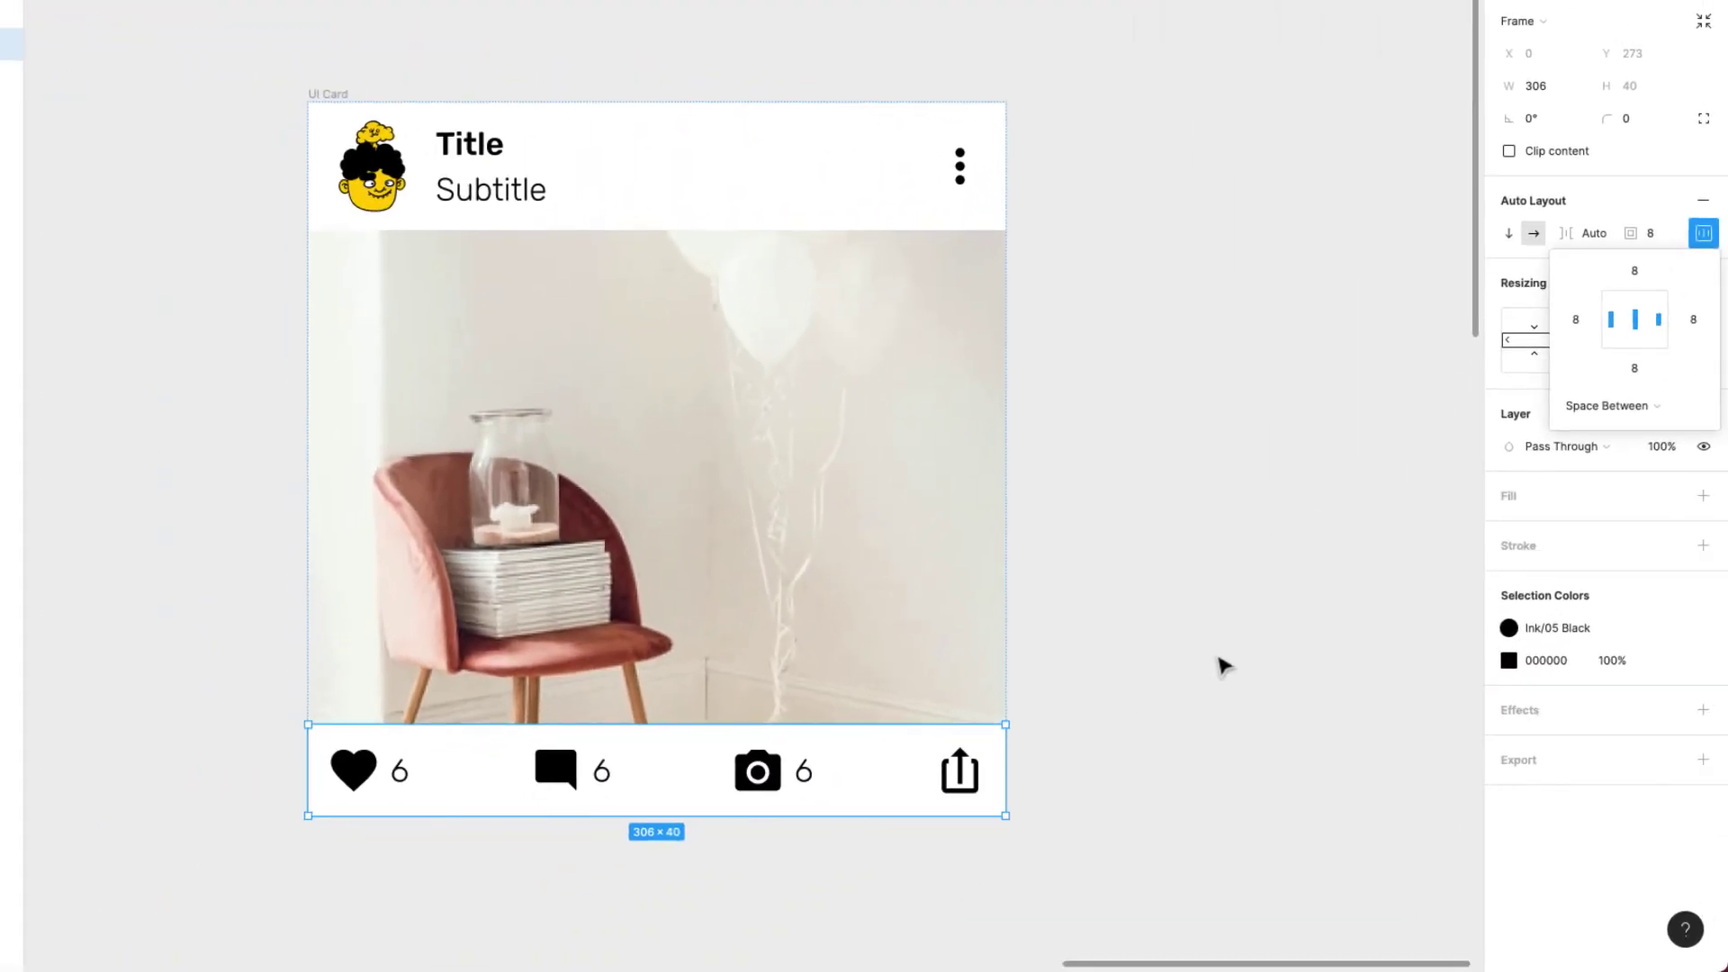
click(1210, 660)
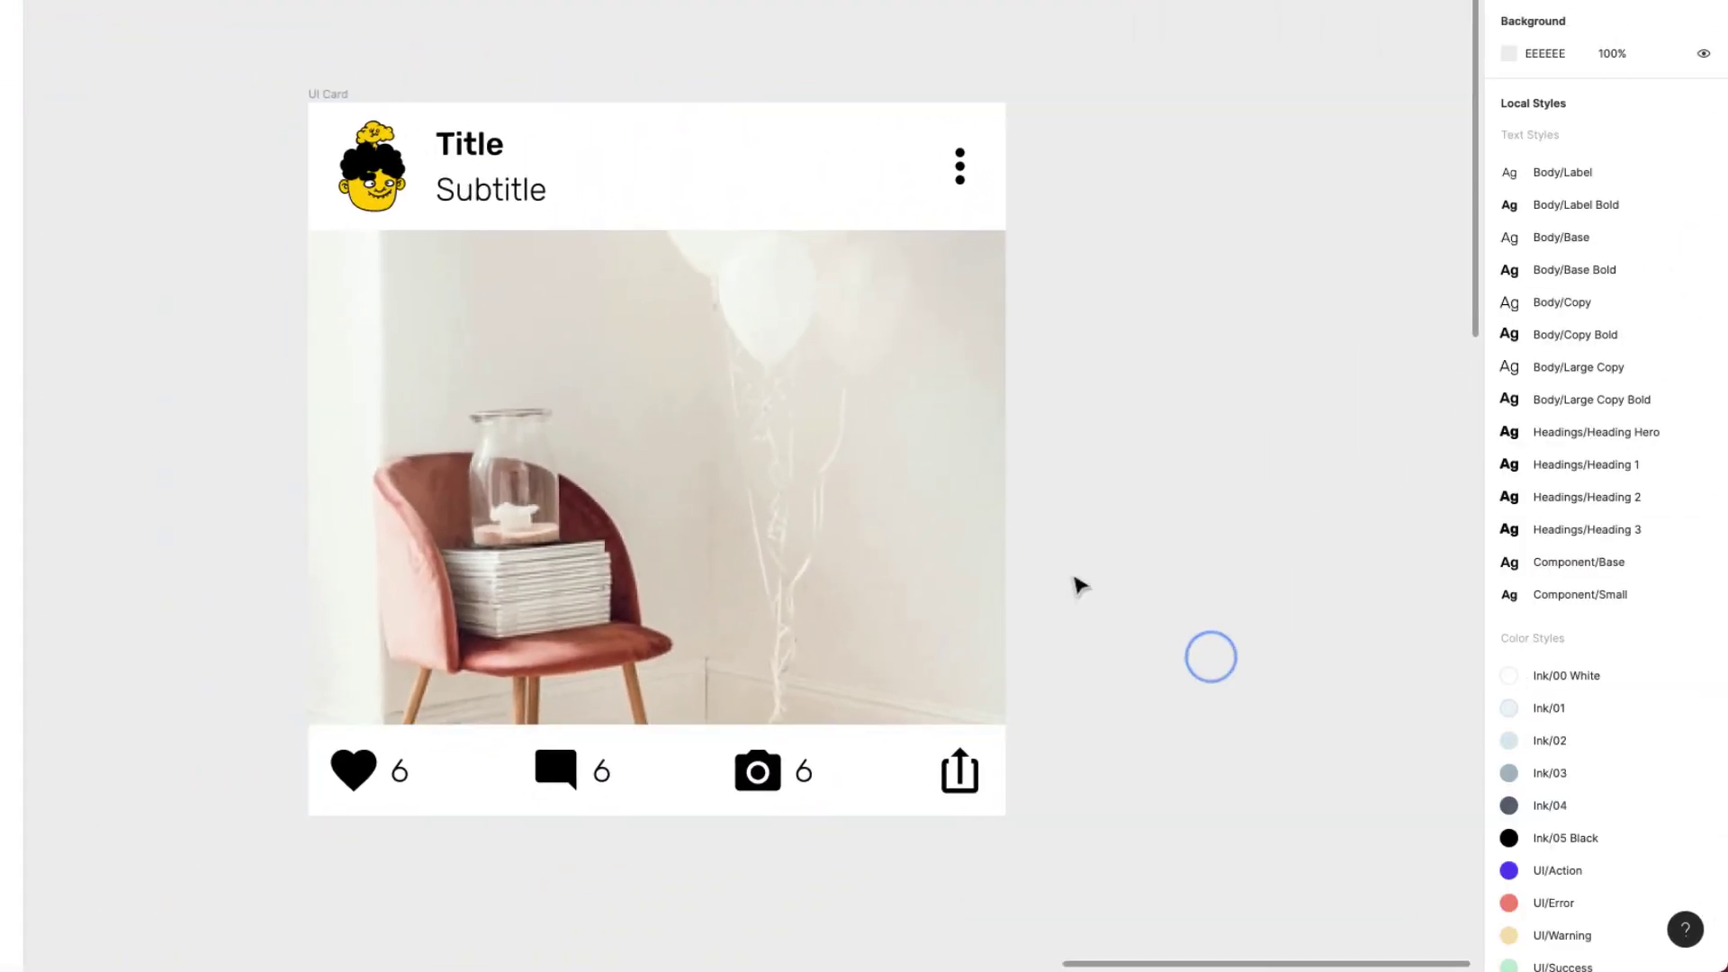
Resize the UI Card again to check the footer icon spacing
click(333, 94)
drag(1003, 820, 932, 807)
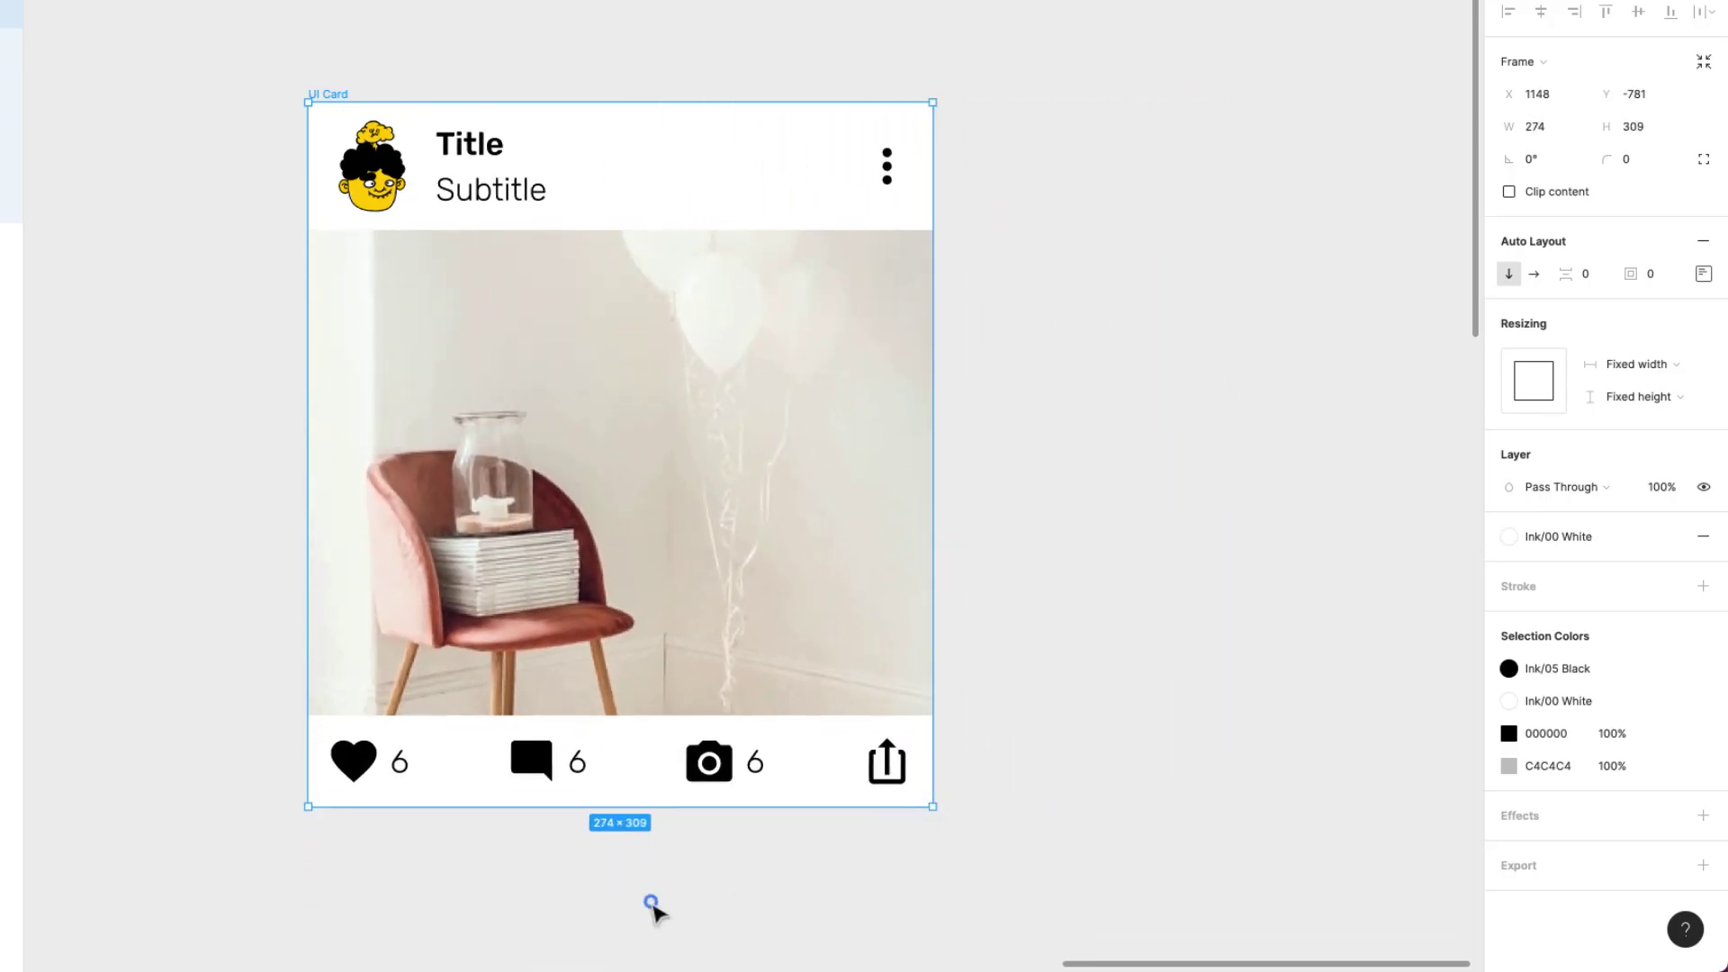
click(514, 759)
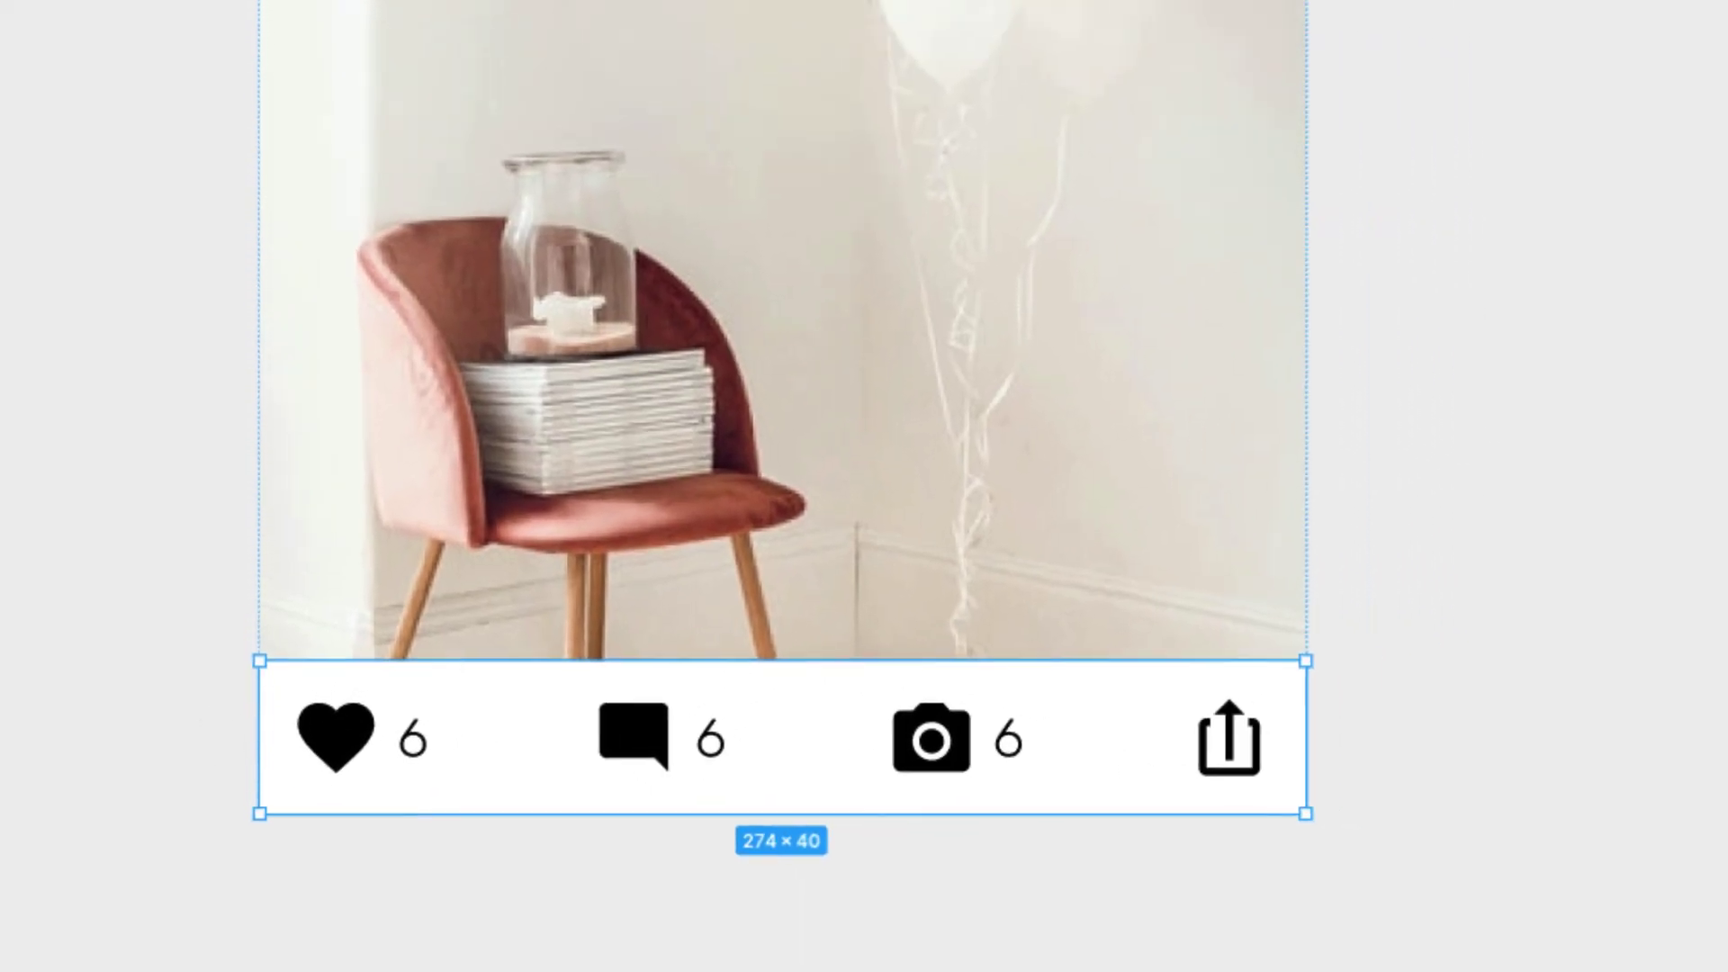
Set the footer's left and right padding to 16, then resize the card to 256×281 to check
click(1708, 241)
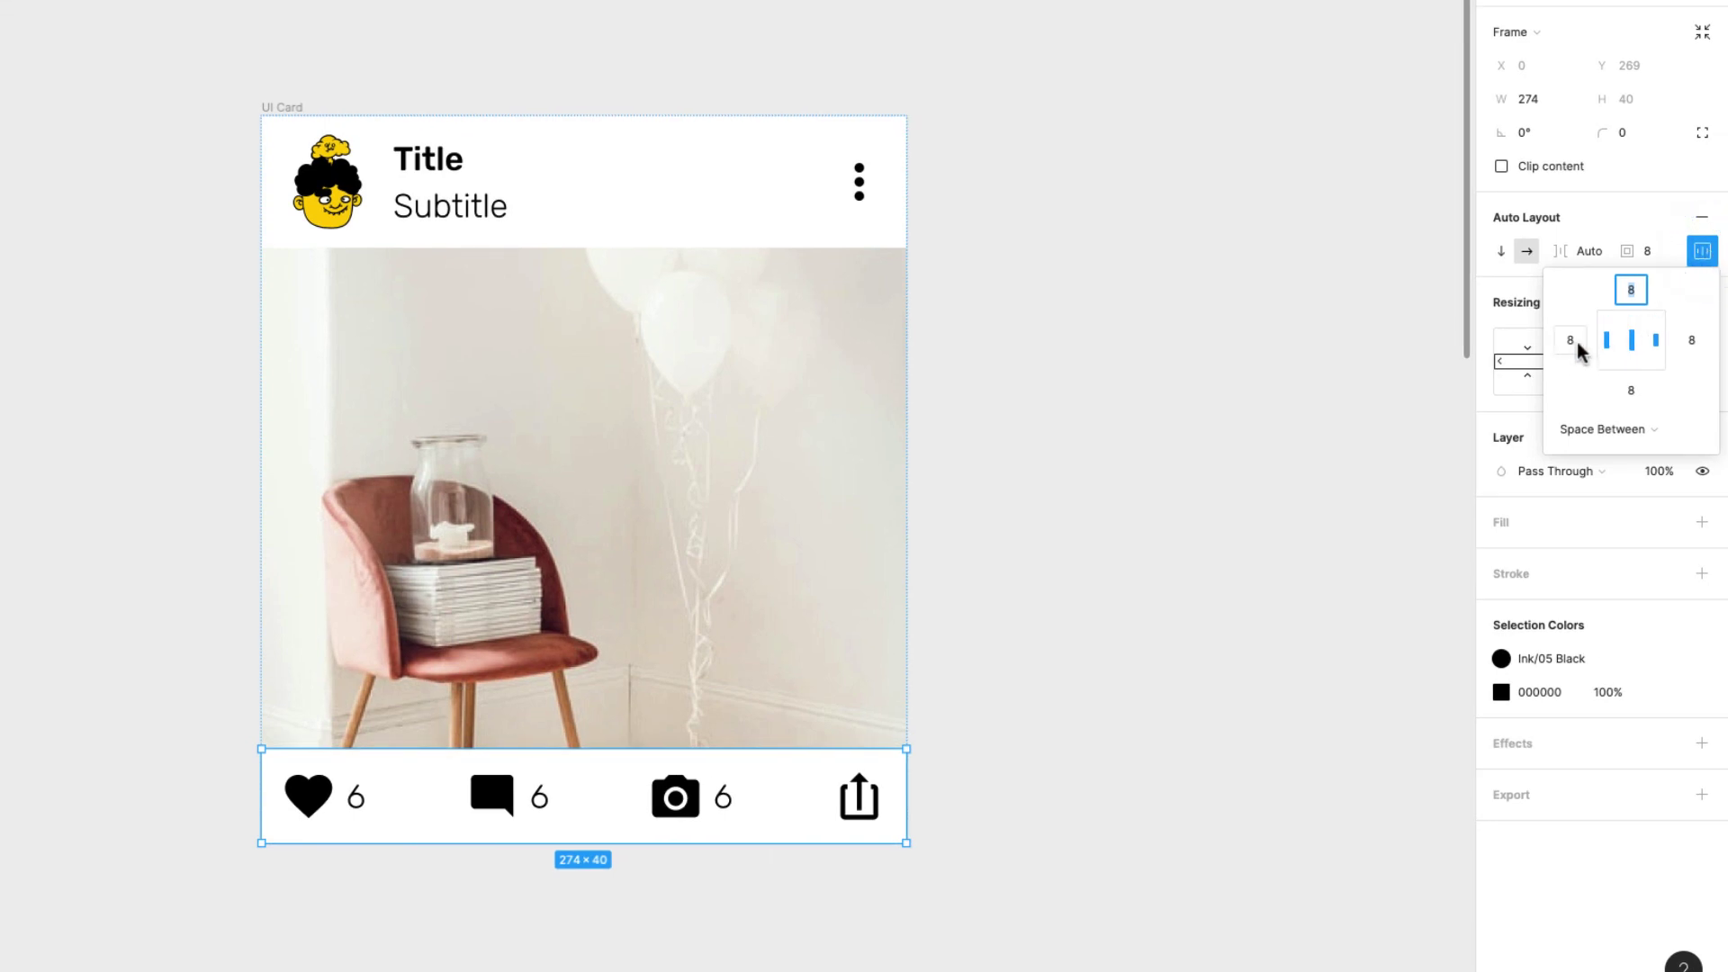
text(16)
key(Return)
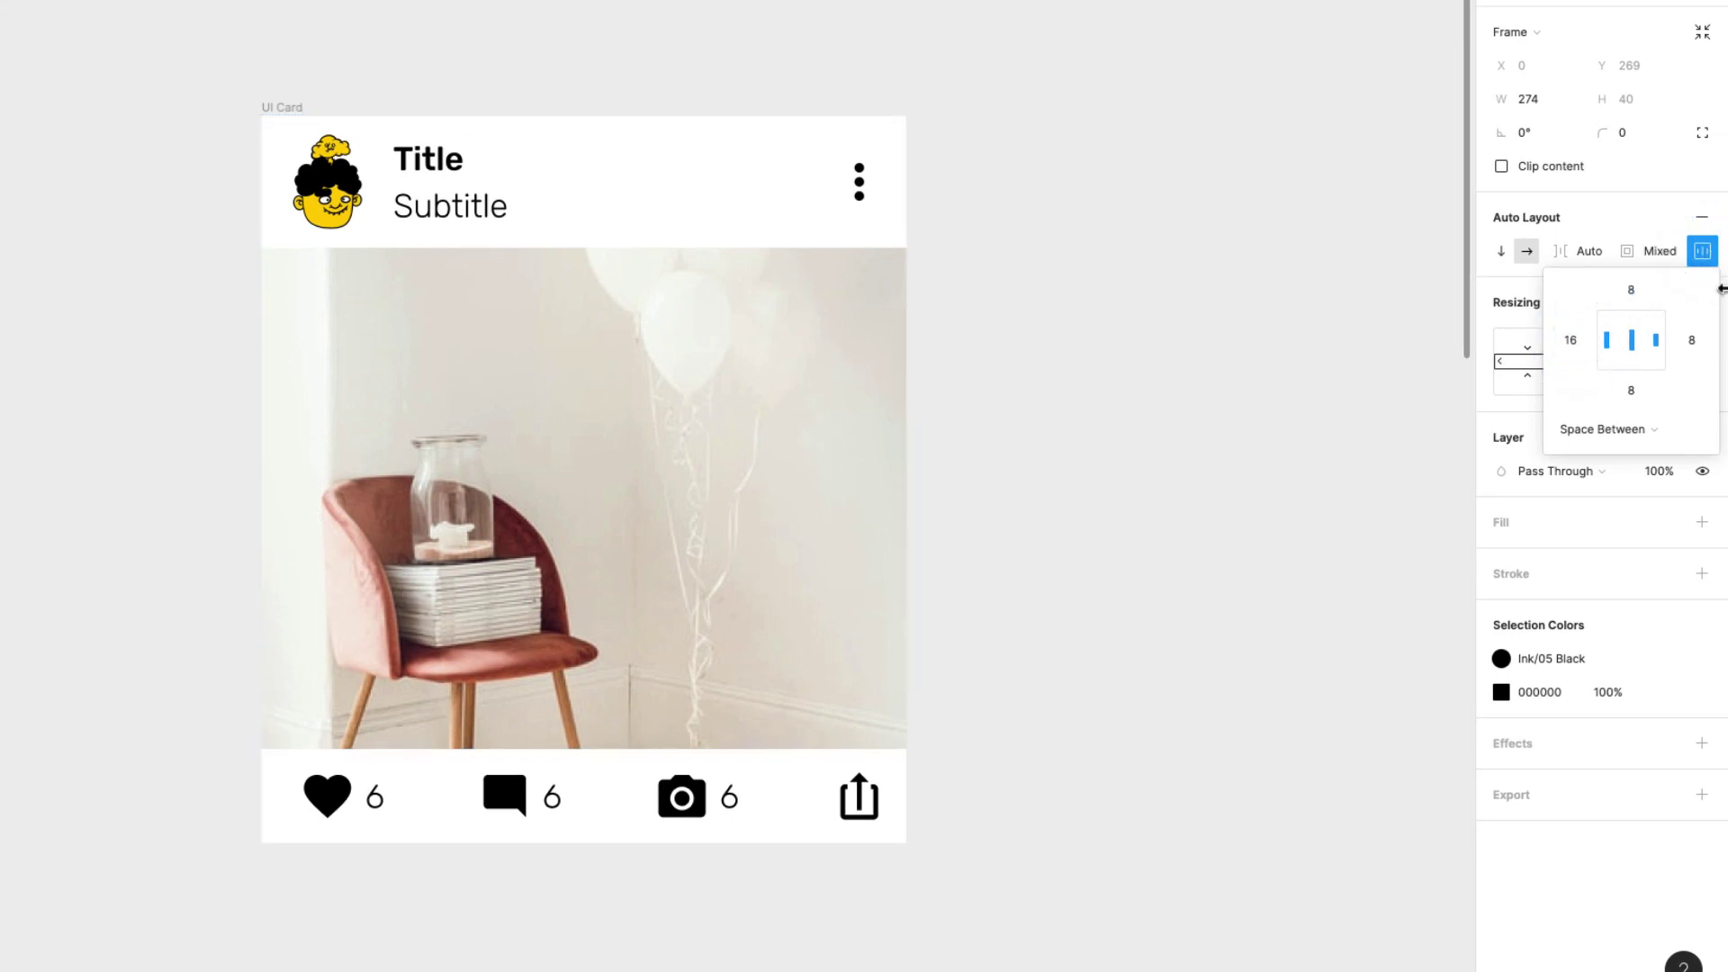
click(1690, 343)
text(16)
key(Return)
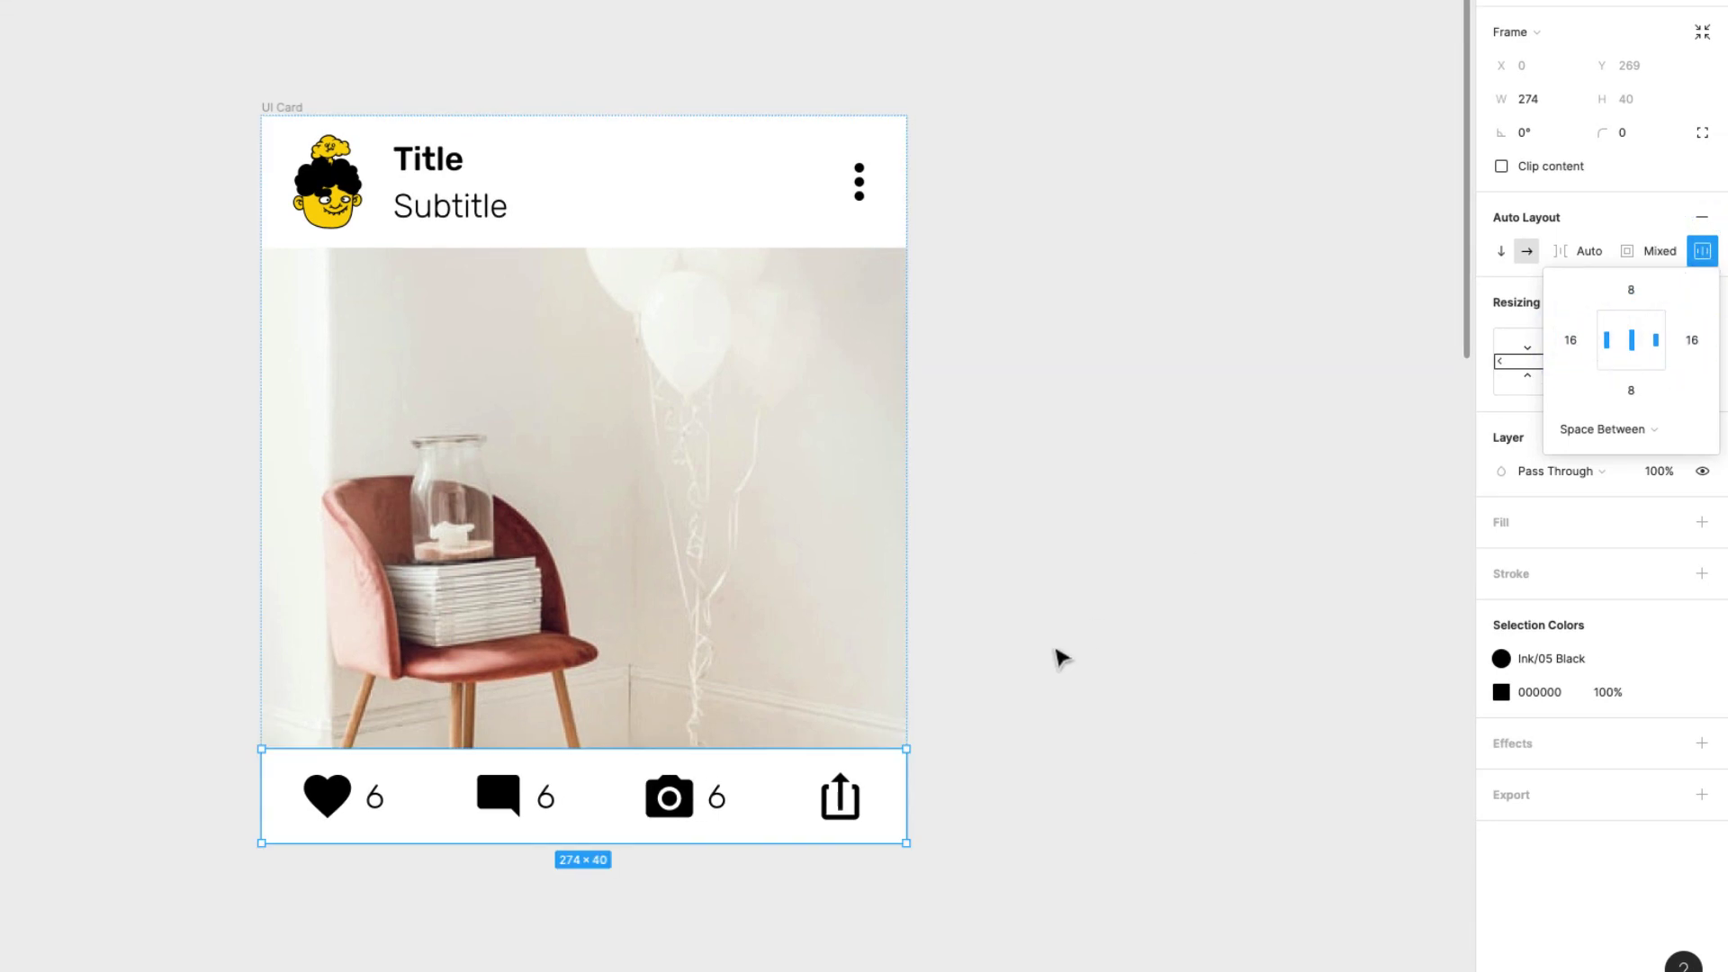
click(1075, 639)
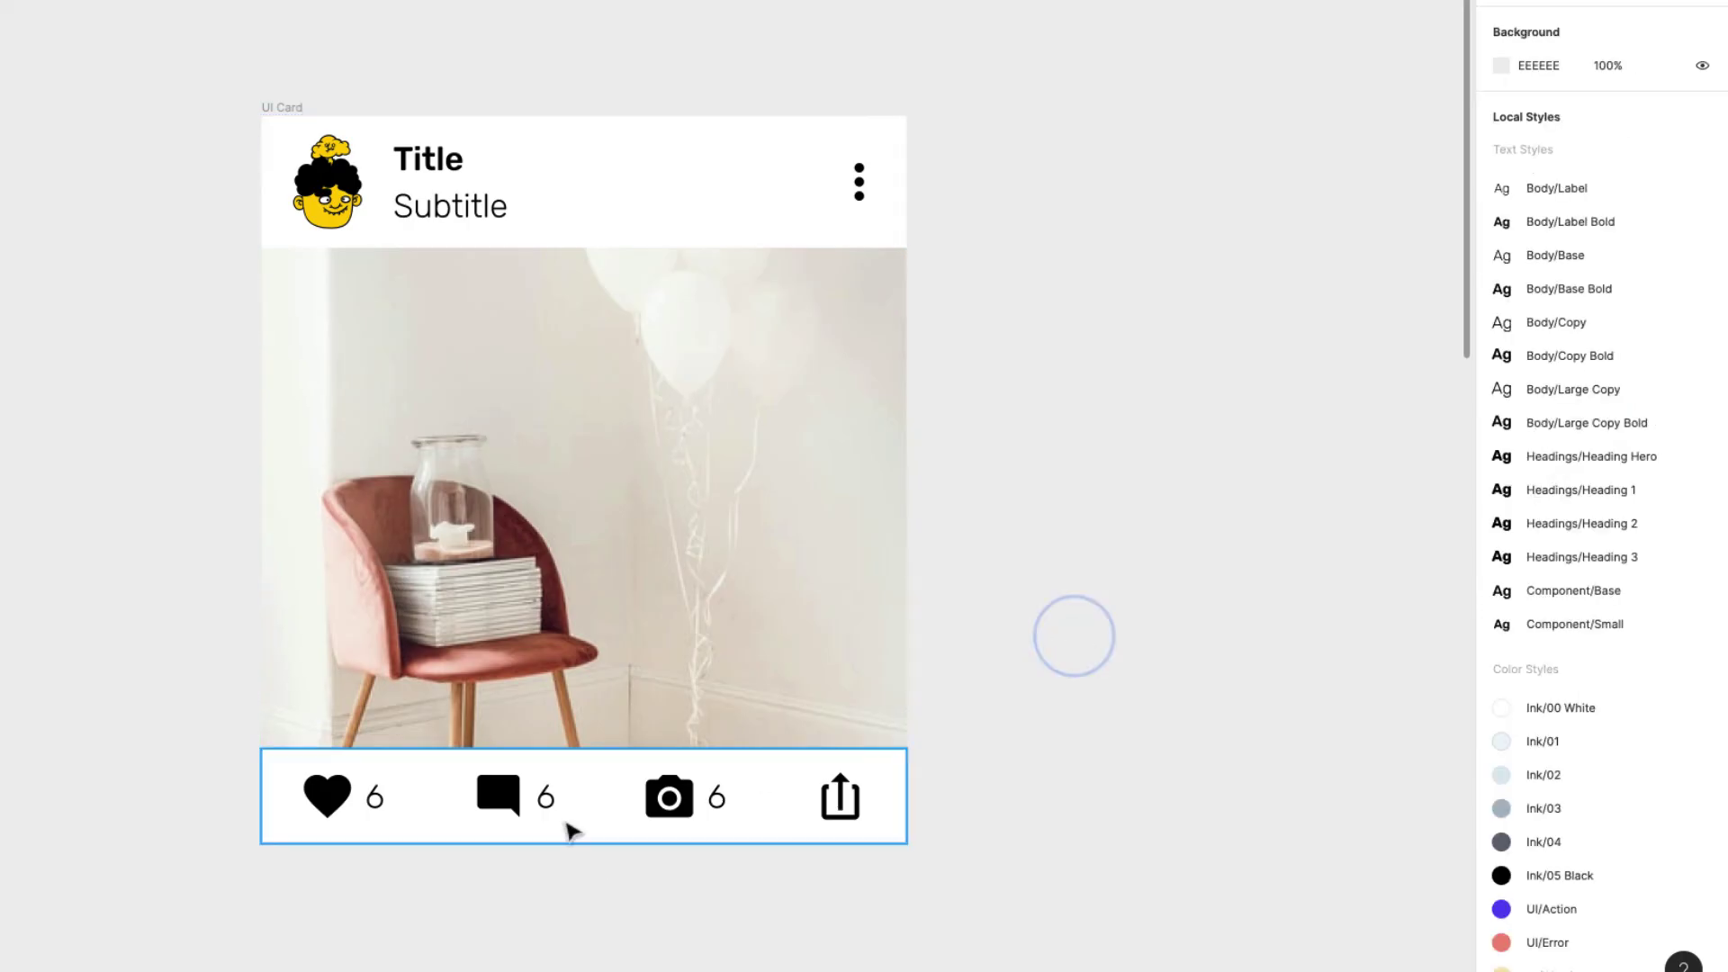
click(270, 108)
drag(911, 841, 864, 715)
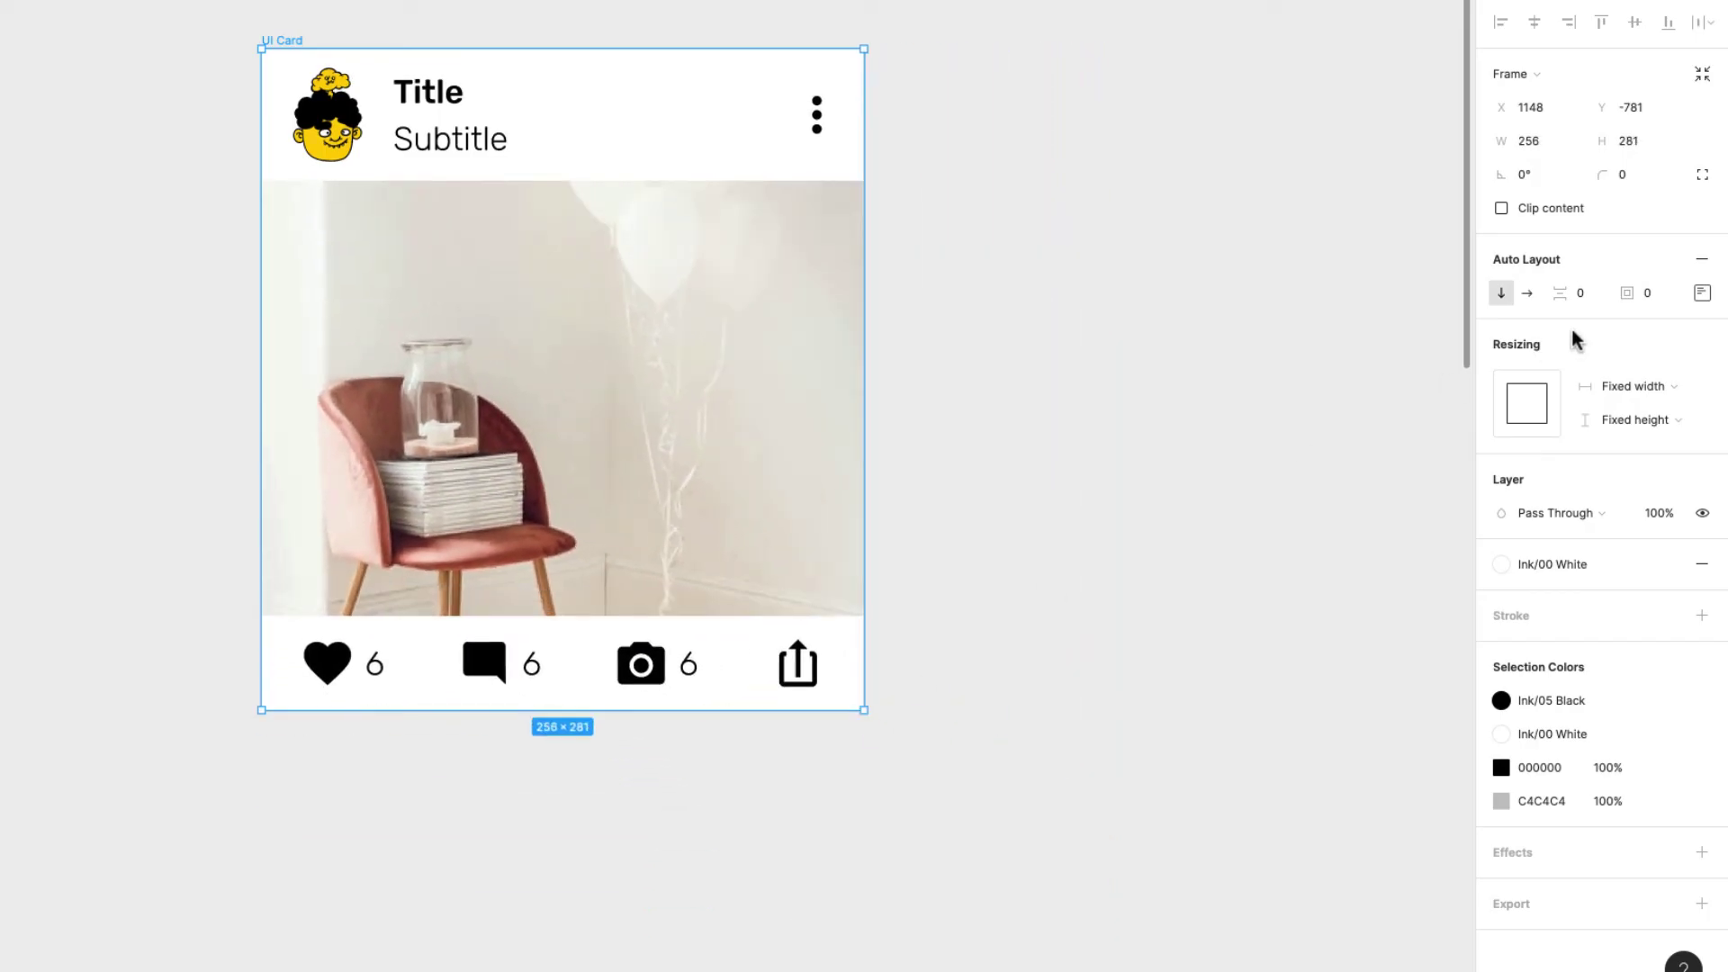
Give the UI Card a corner radius of 8
click(1638, 175)
text(8)
key(Return)
Deselect the card and select the footer icon row
click(1007, 244)
scroll(1007, 245, left, 3)
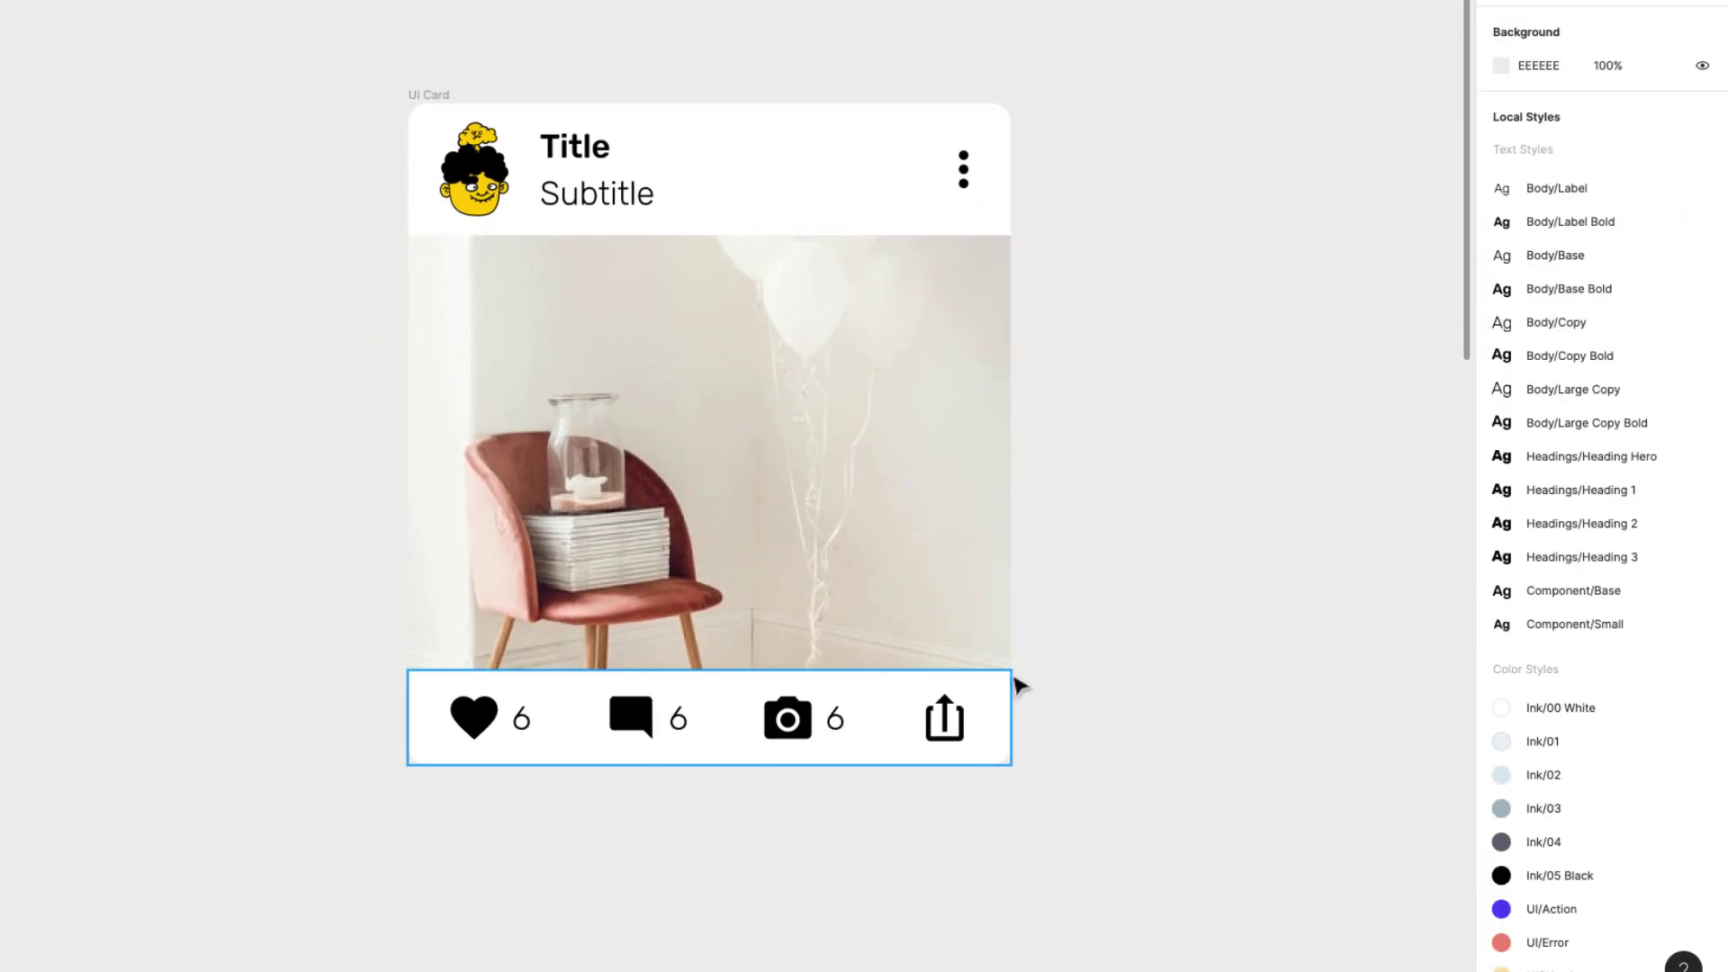
scroll(623, 66, up, 2)
scroll(622, 67, right, 2)
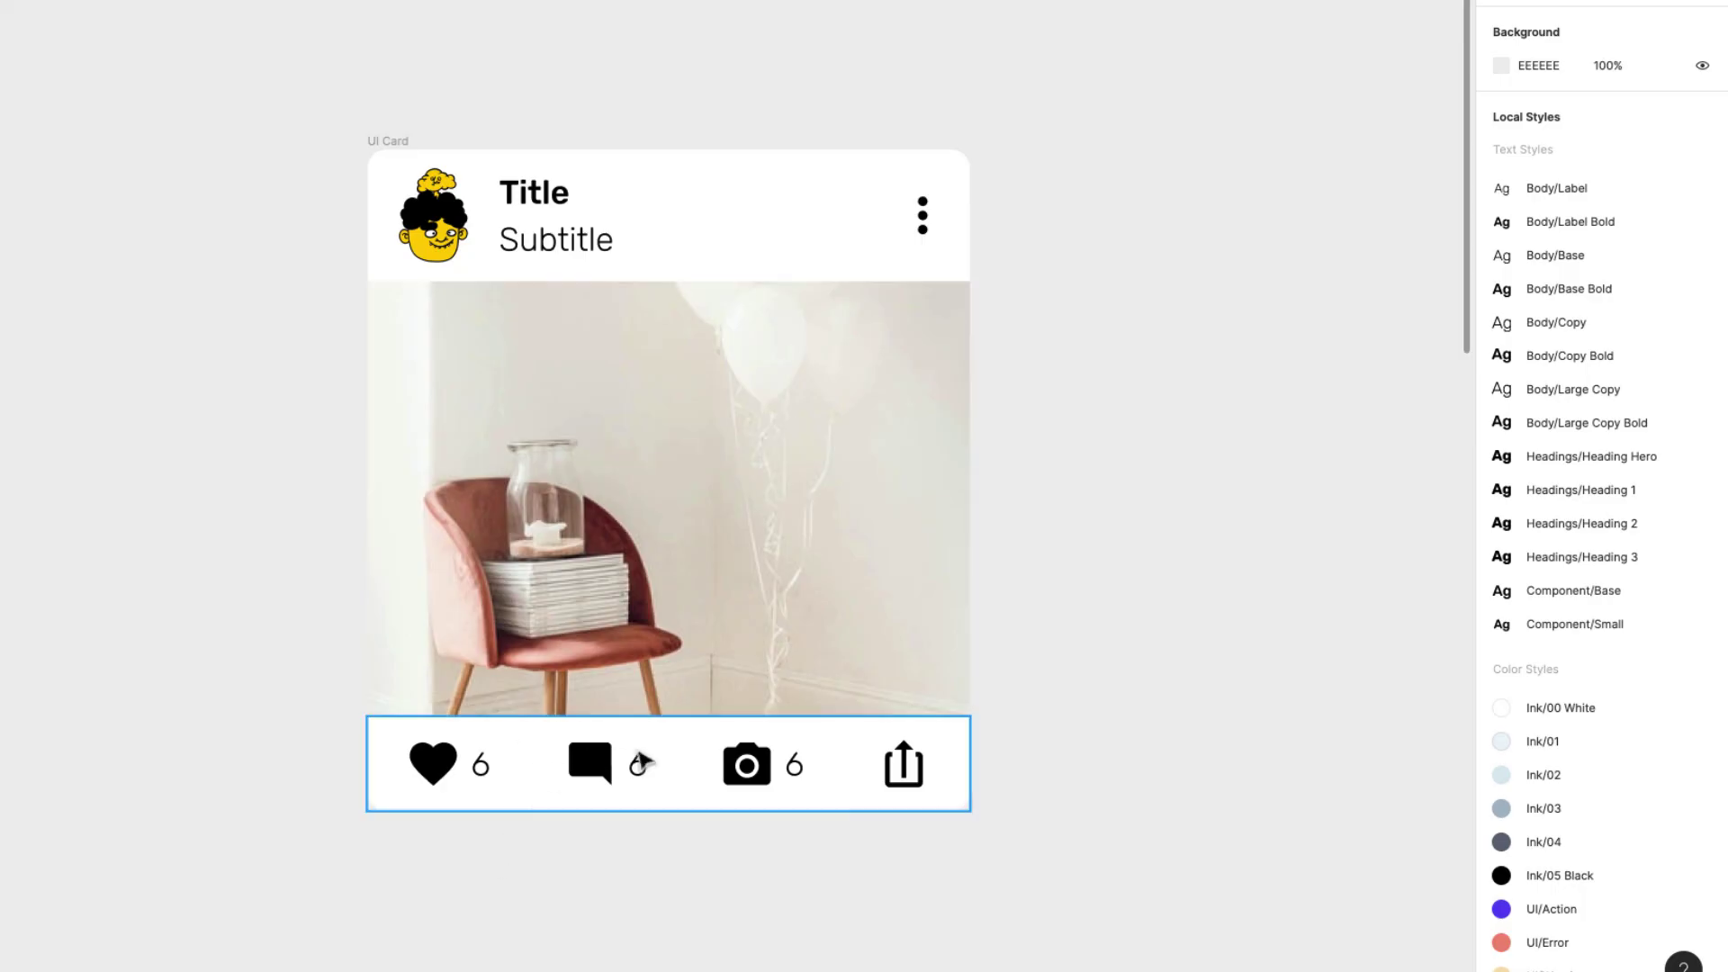
click(661, 759)
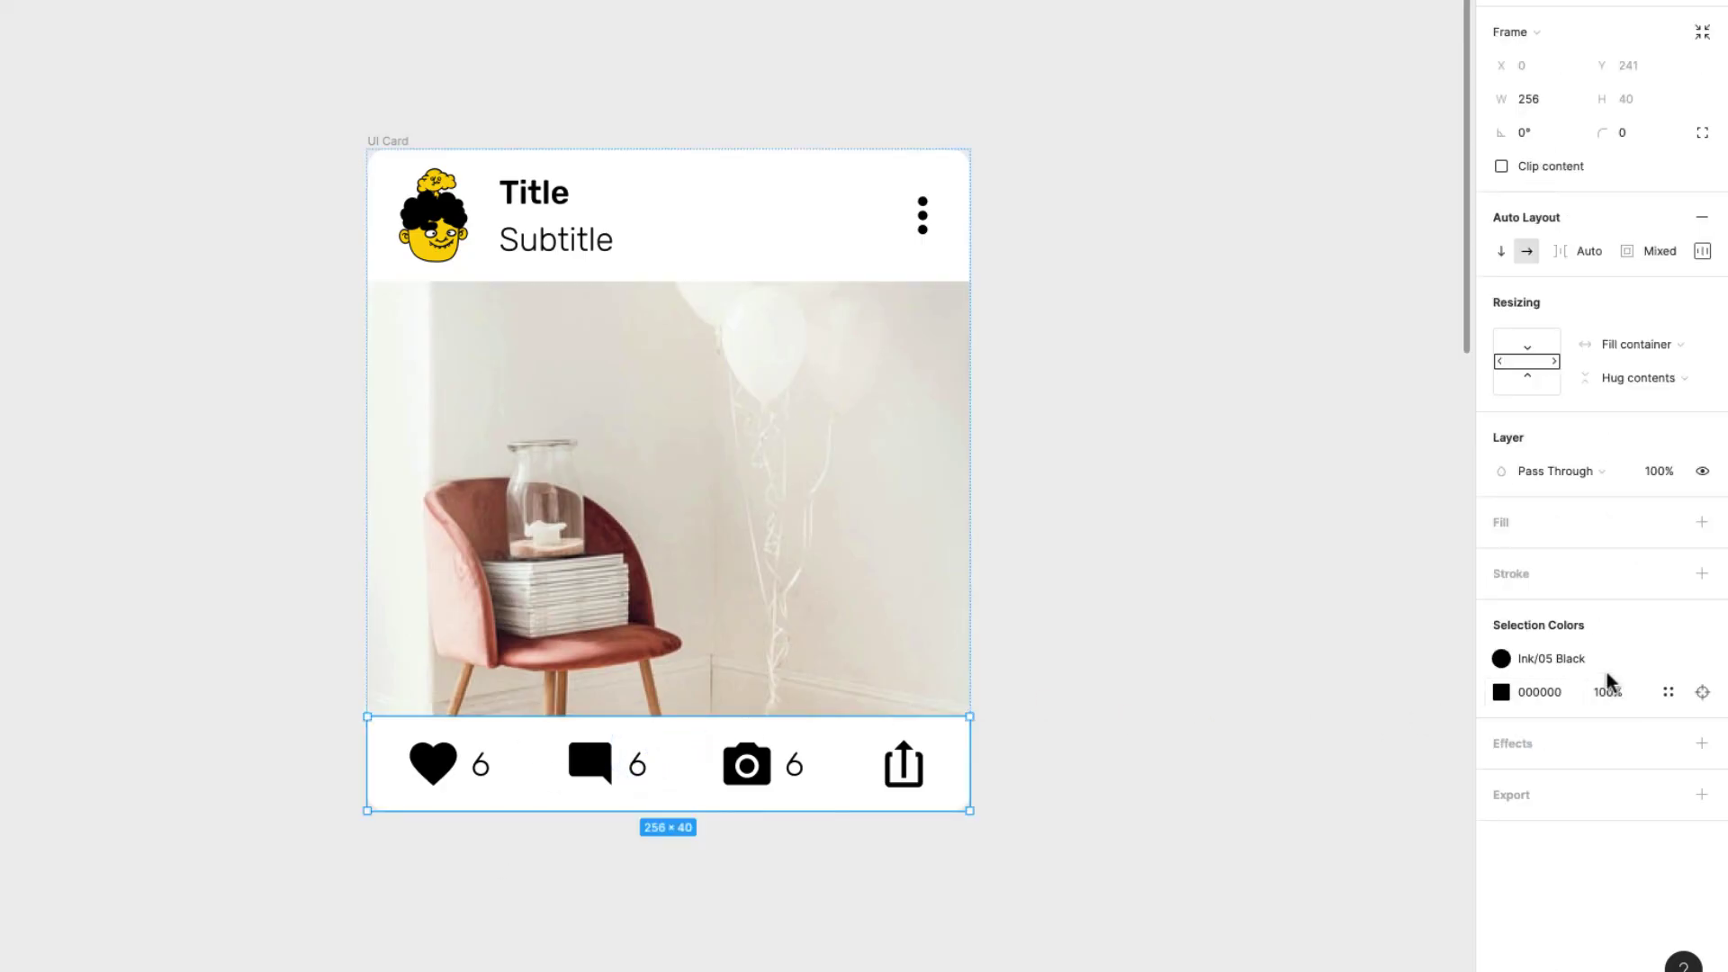
Recolour the footer icons and their counts grey with the Ink/03 style
click(1667, 693)
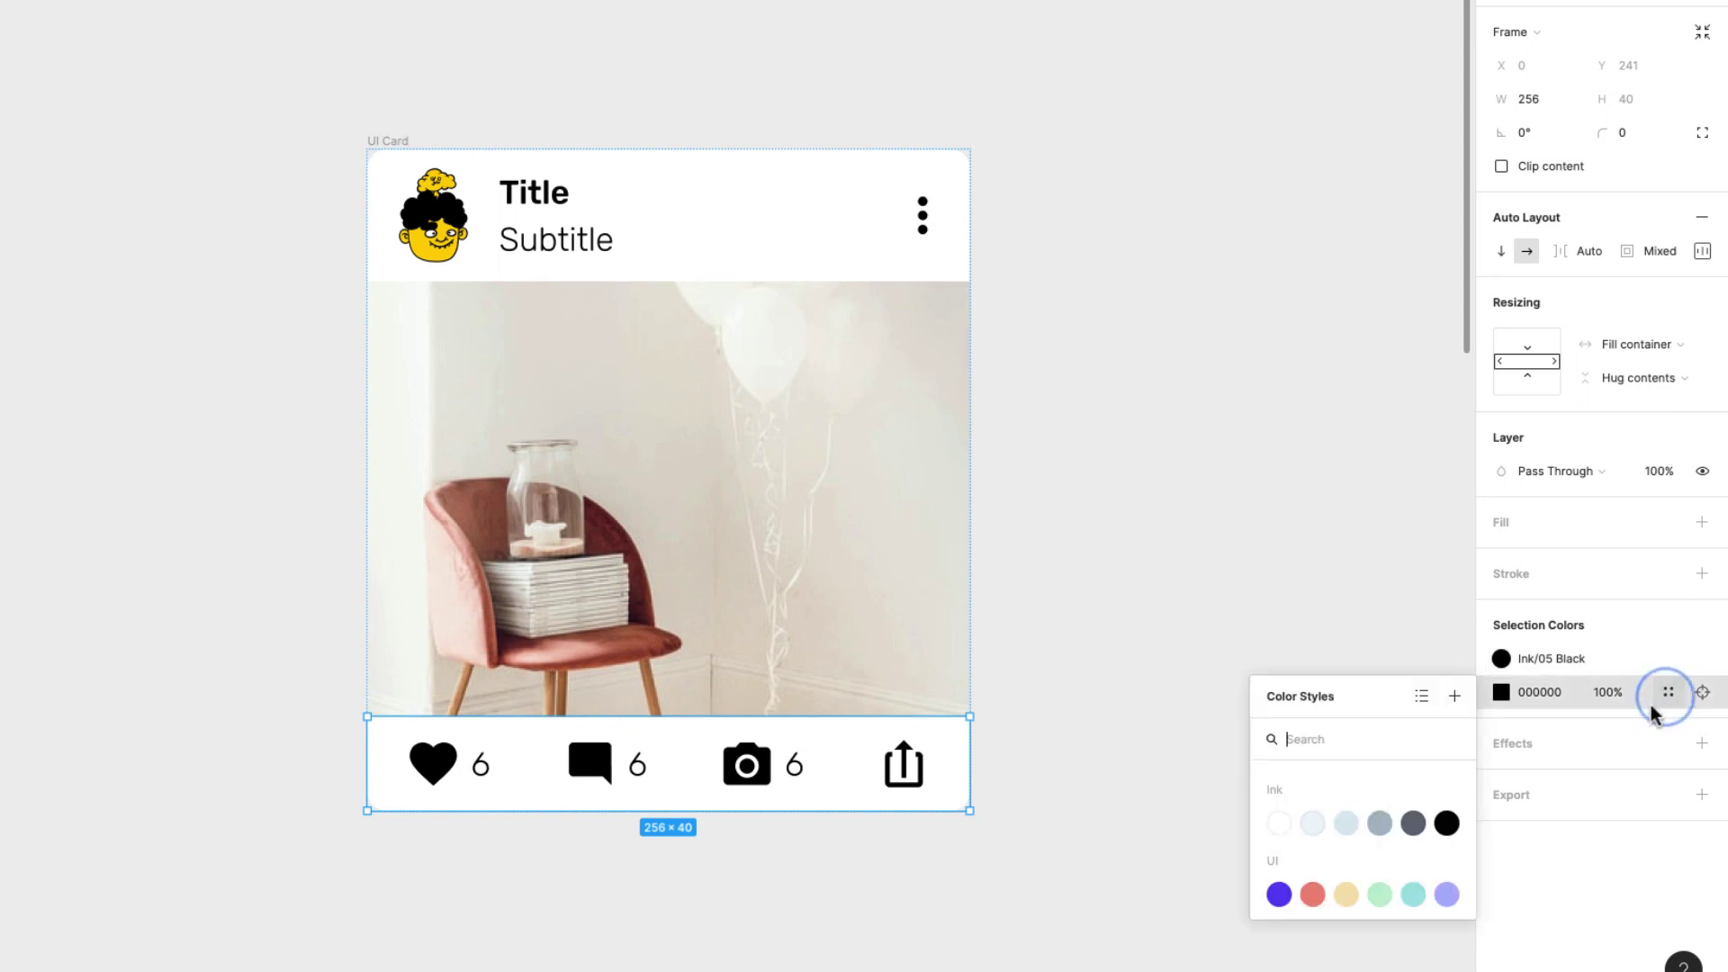
click(1389, 830)
click(1571, 660)
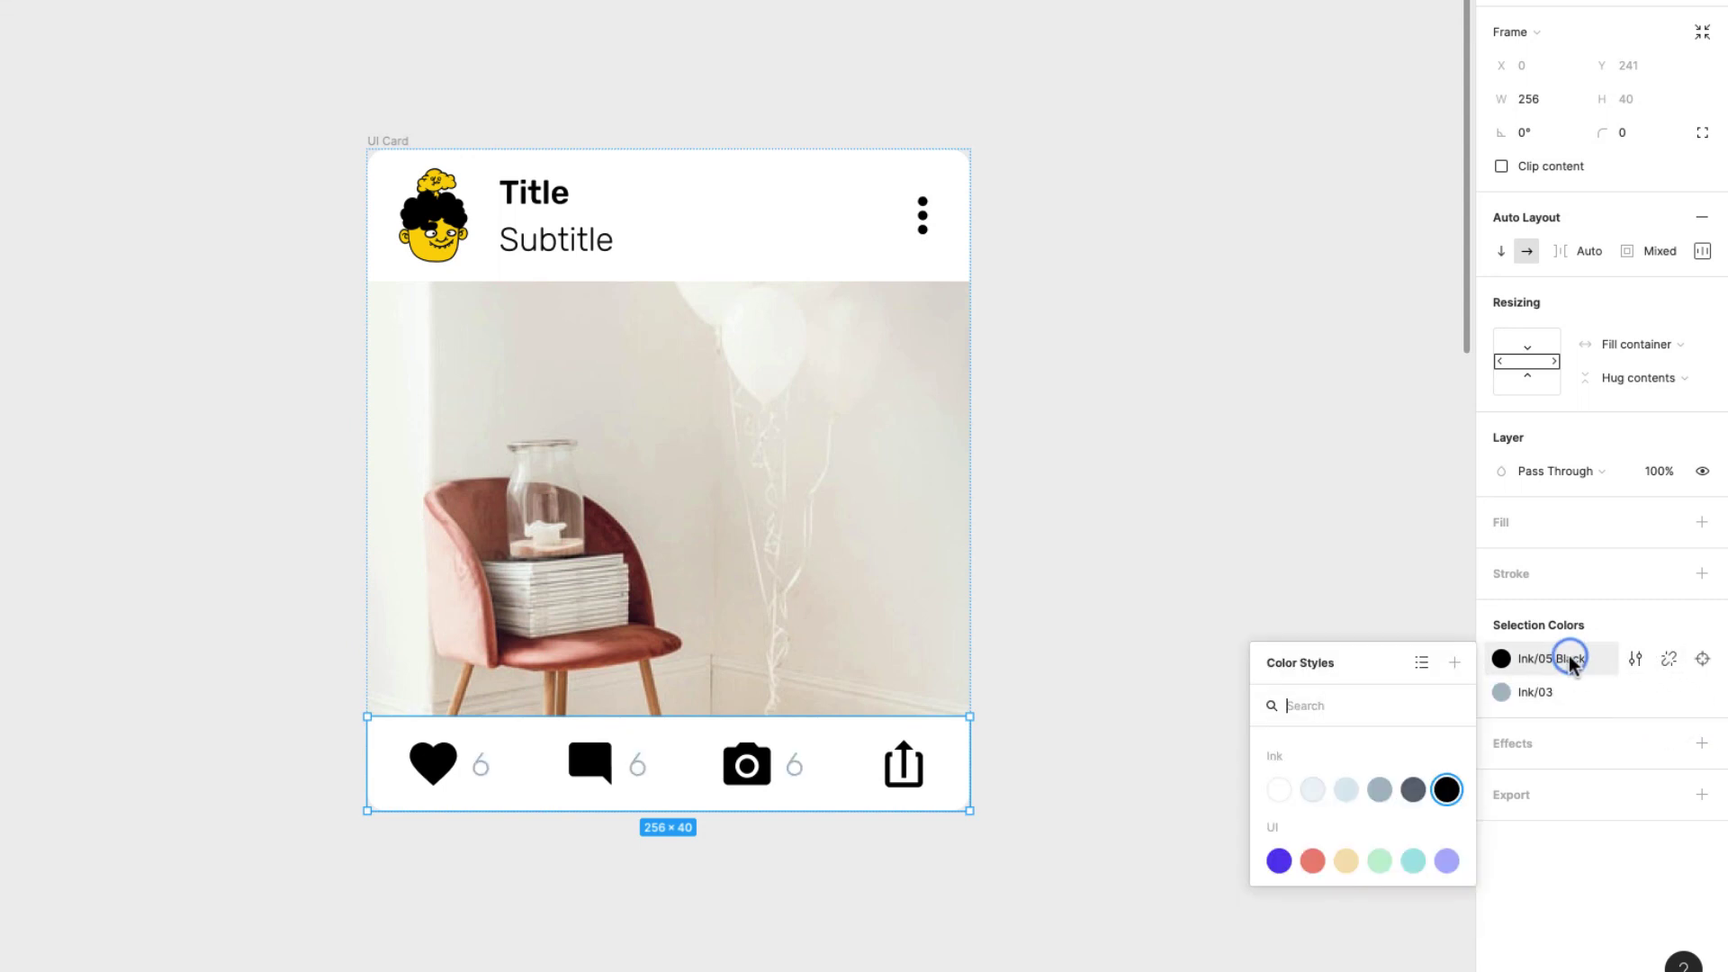
click(1379, 790)
click(1179, 650)
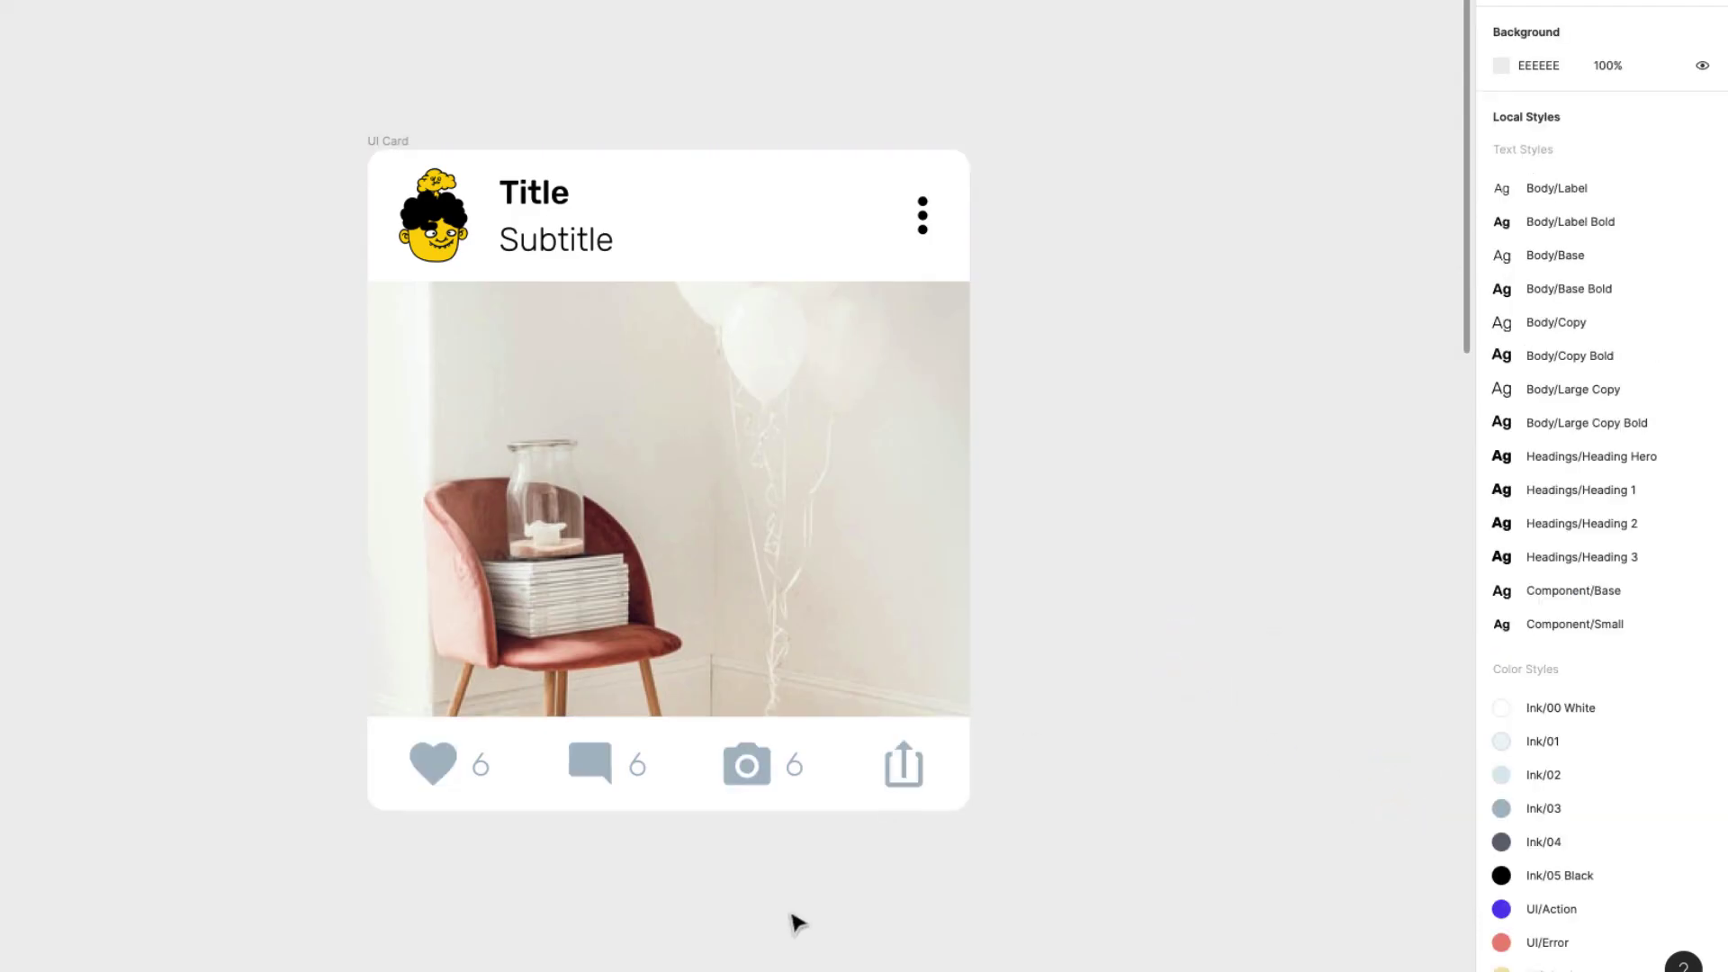
Turn the header's three-dot icon grey with Ink/03
double_click(934, 218)
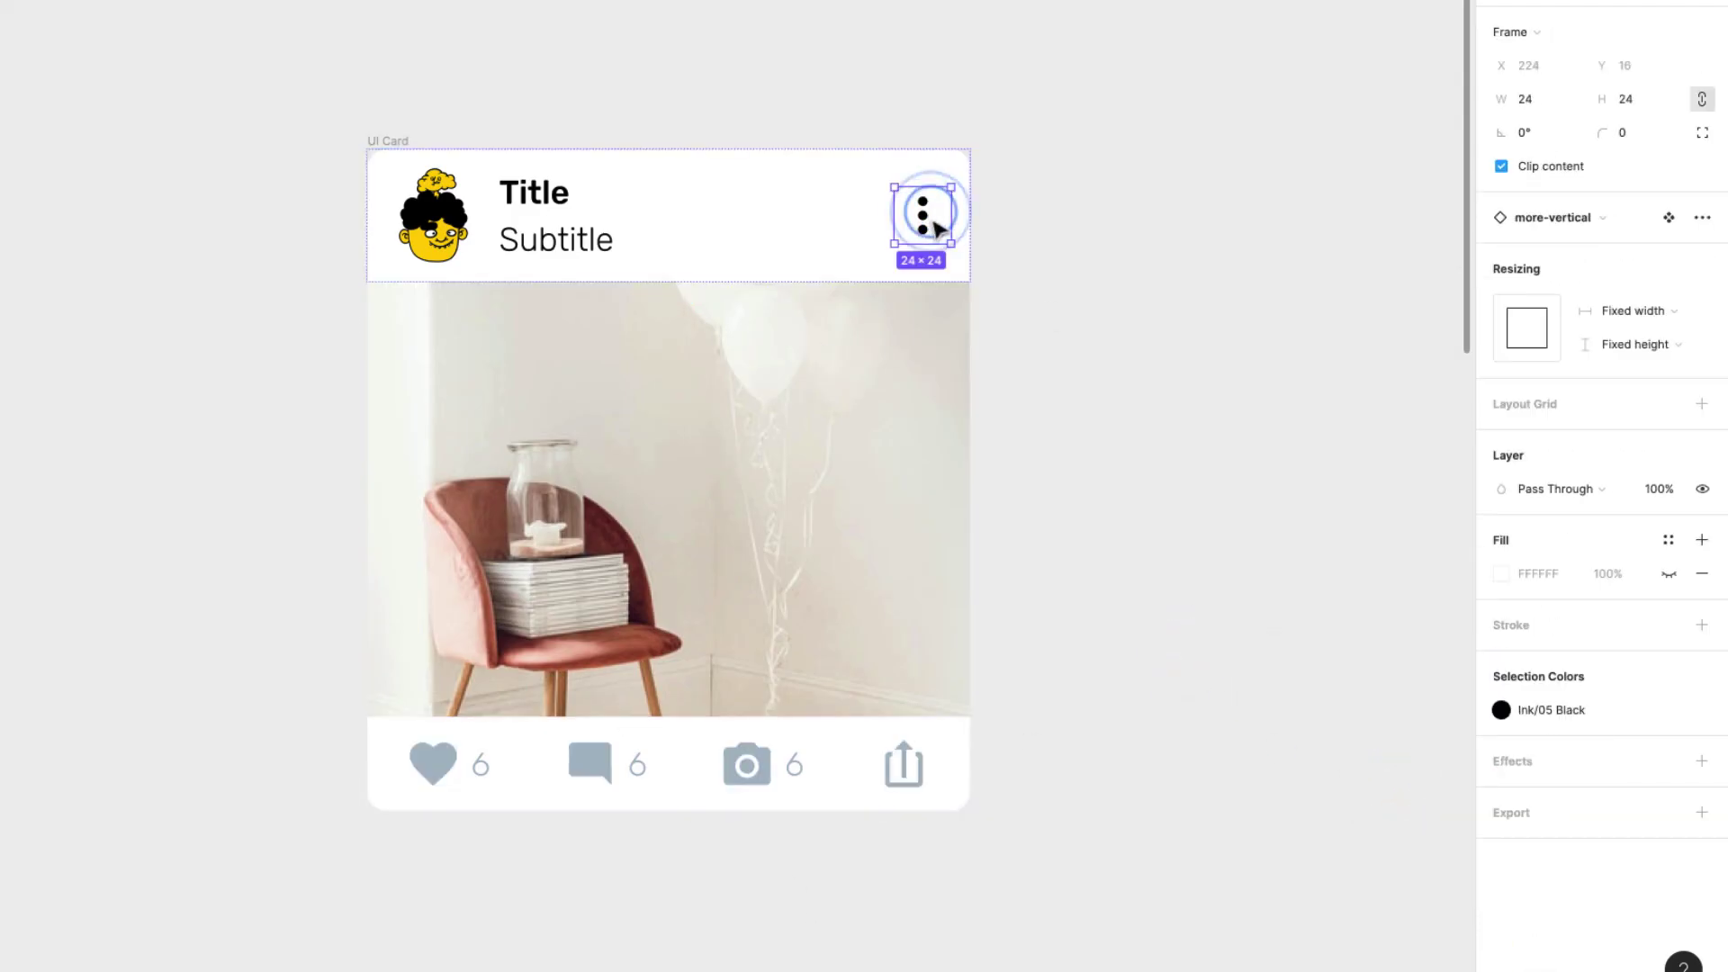
click(1501, 710)
click(1379, 841)
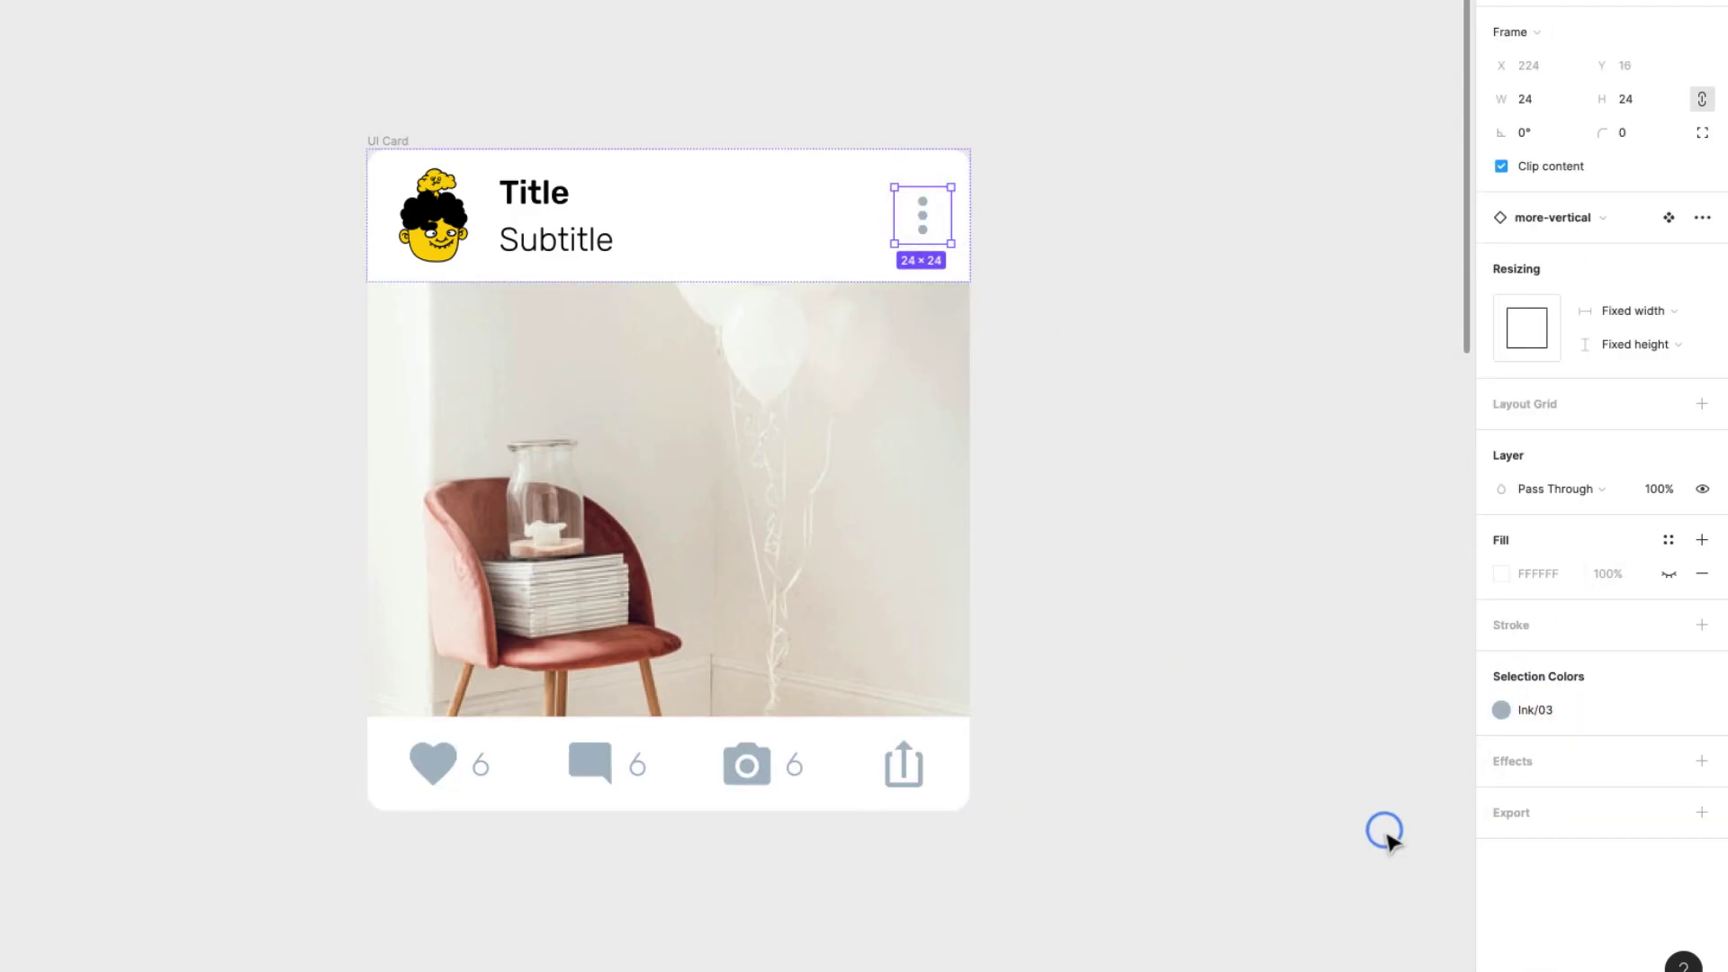
click(1081, 299)
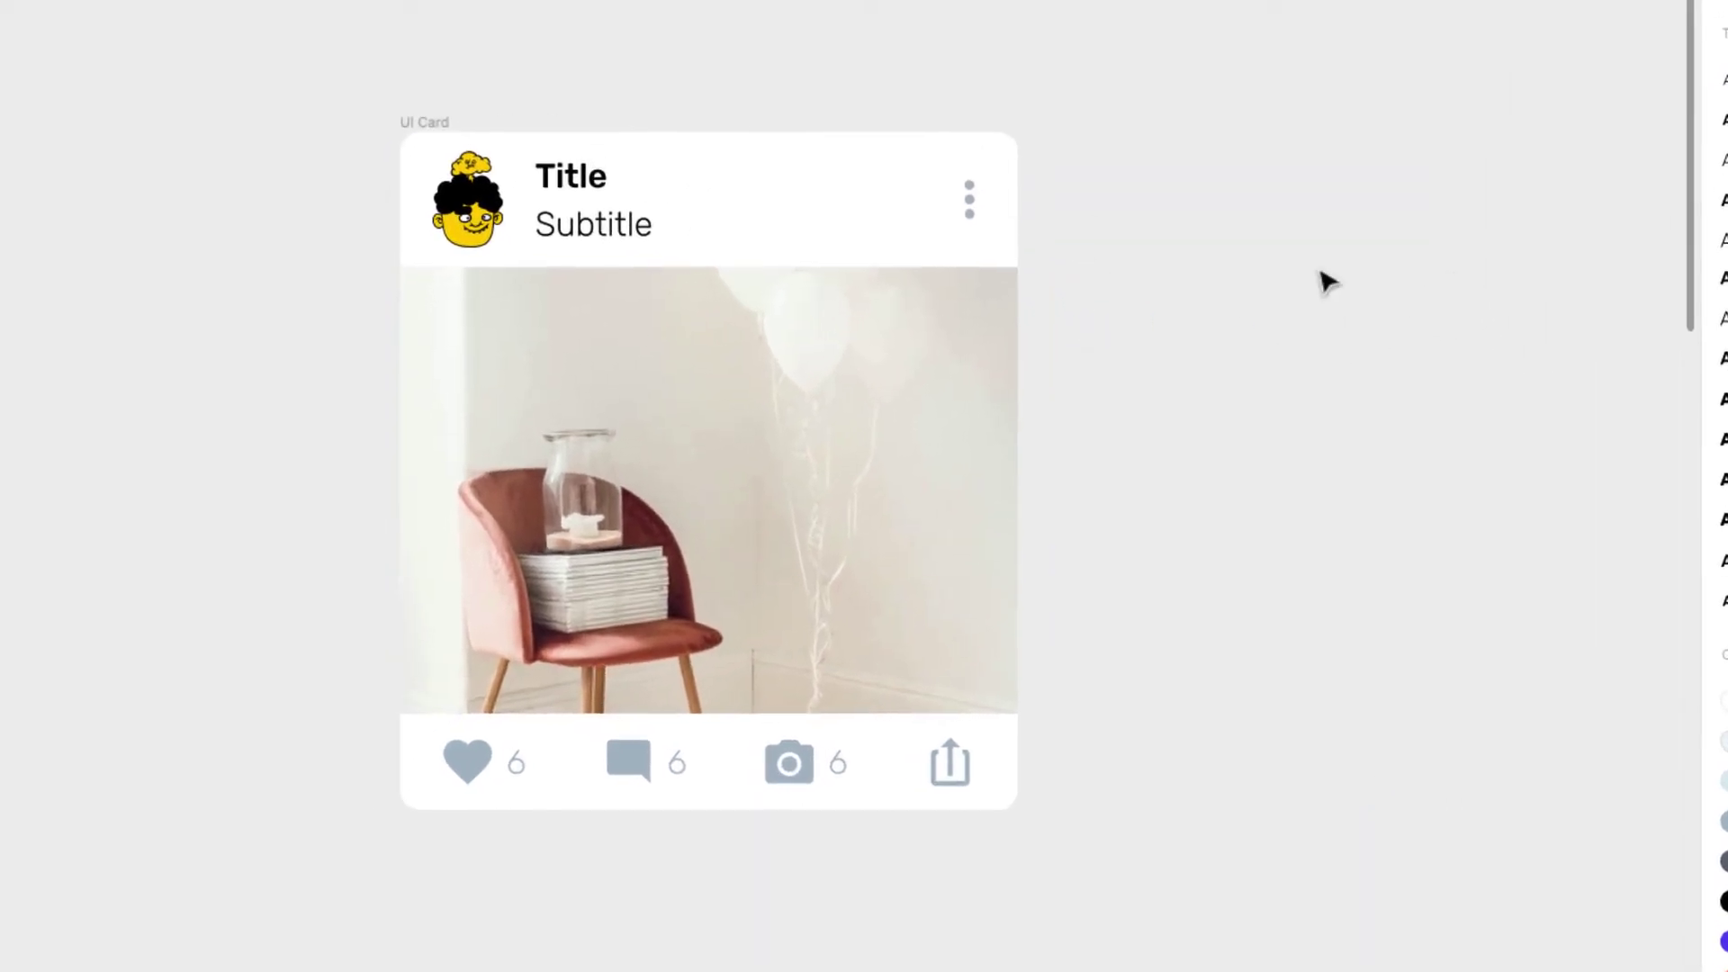
Select the UI Card frame
click(403, 139)
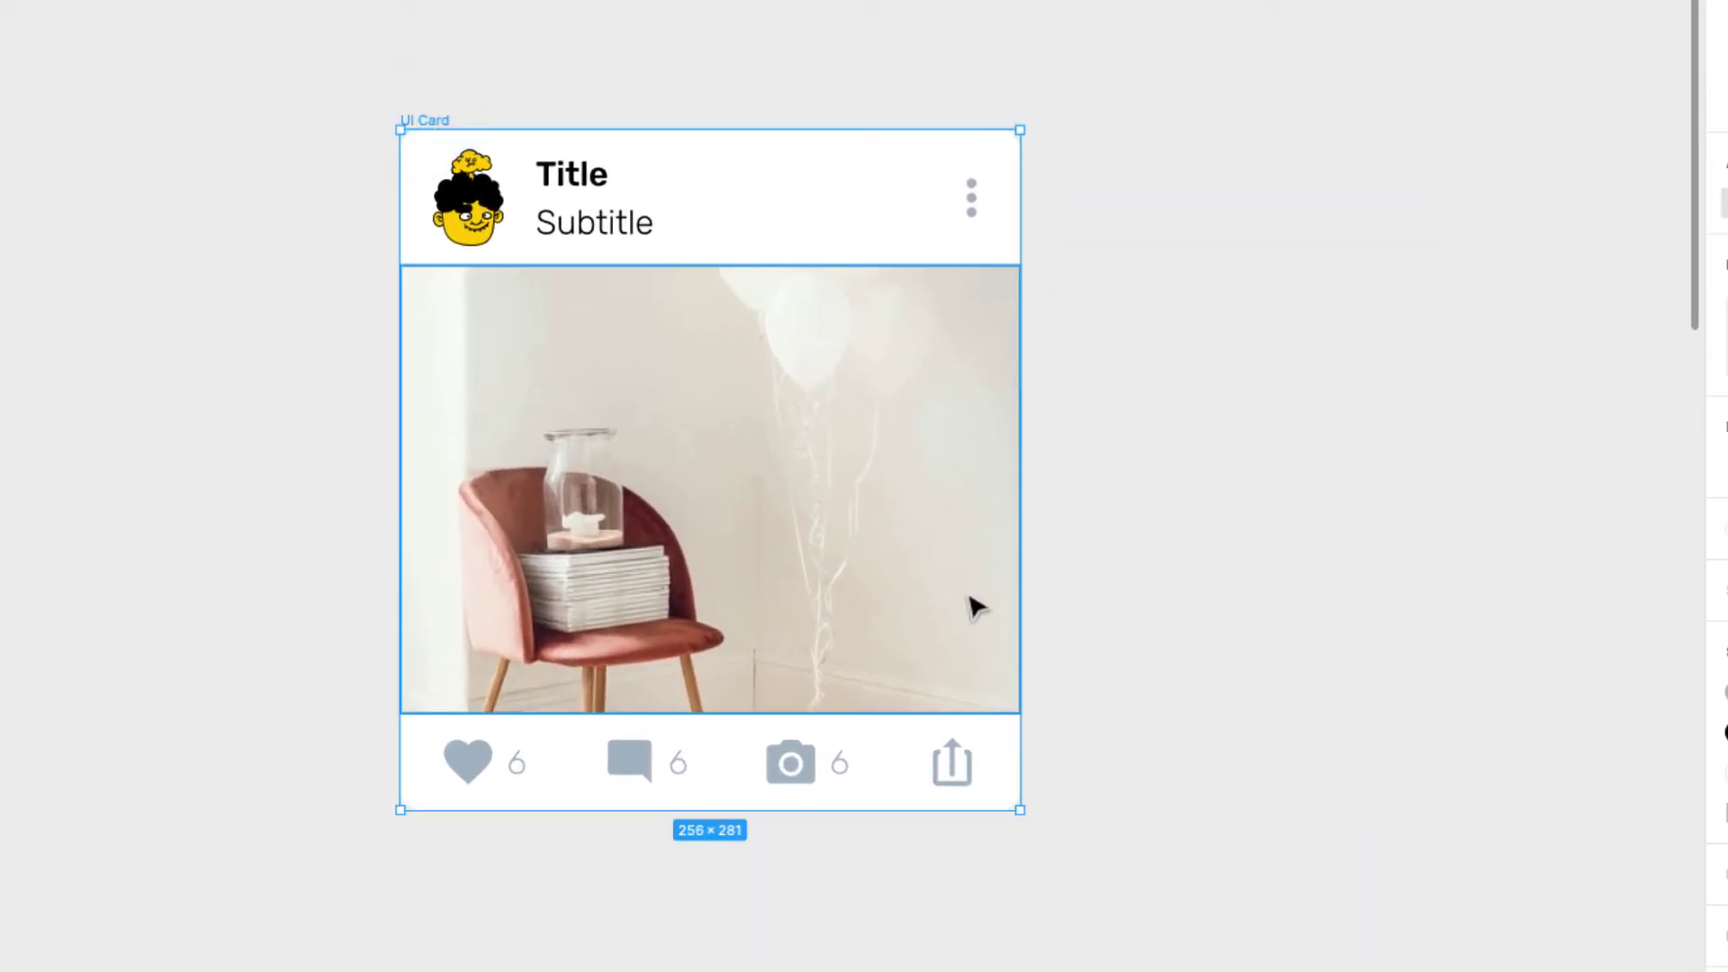
scroll(952, 597, left, 3)
scroll(952, 598, down, 1)
Resize the UI Card to 298×293, then down to 257×288, checking the layout reflows
drag(1141, 772, 1232, 864)
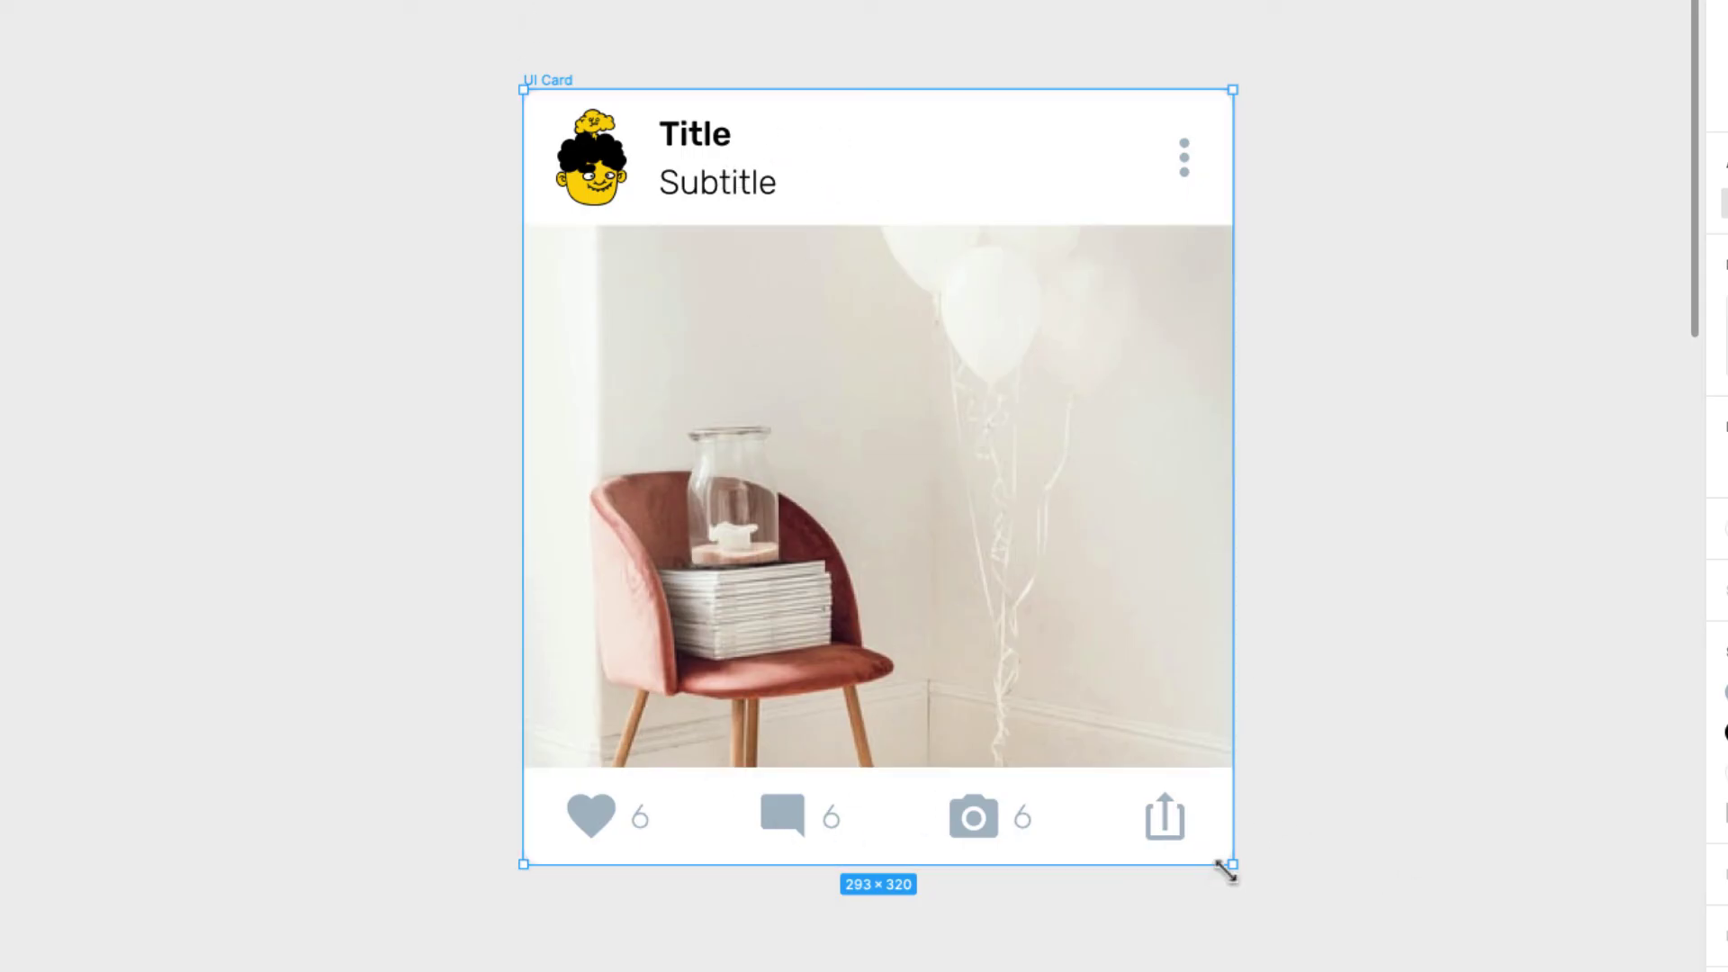
drag(1232, 864, 1150, 733)
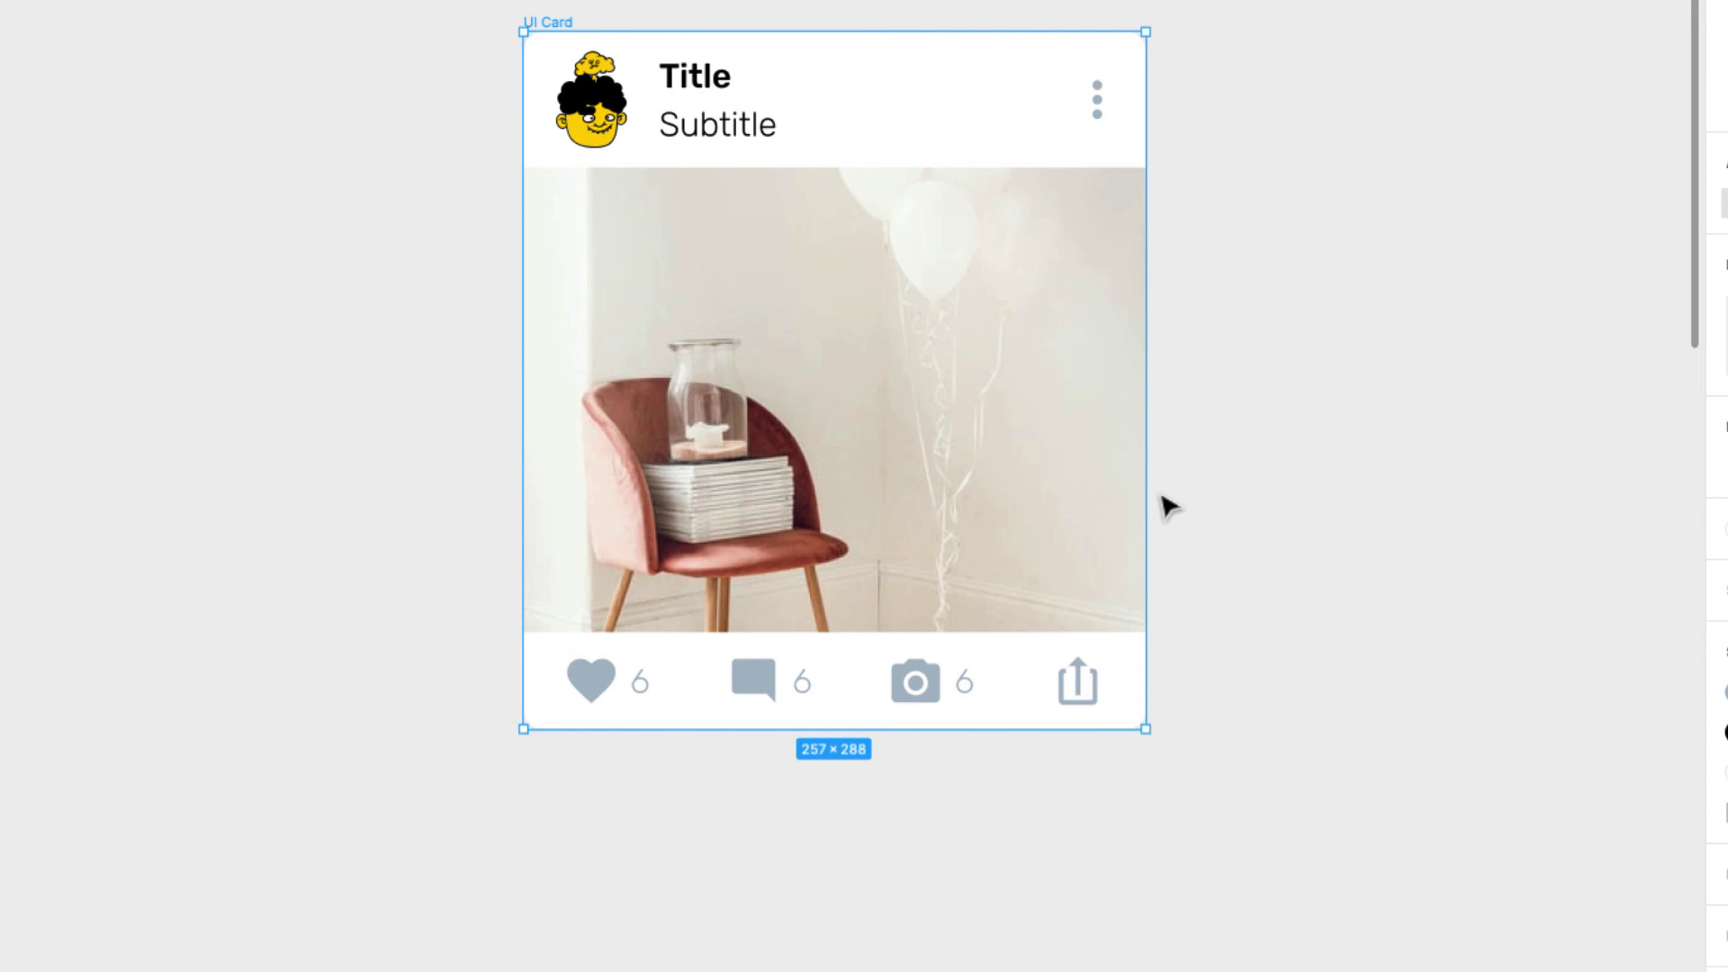
scroll(1161, 495, up, 2)
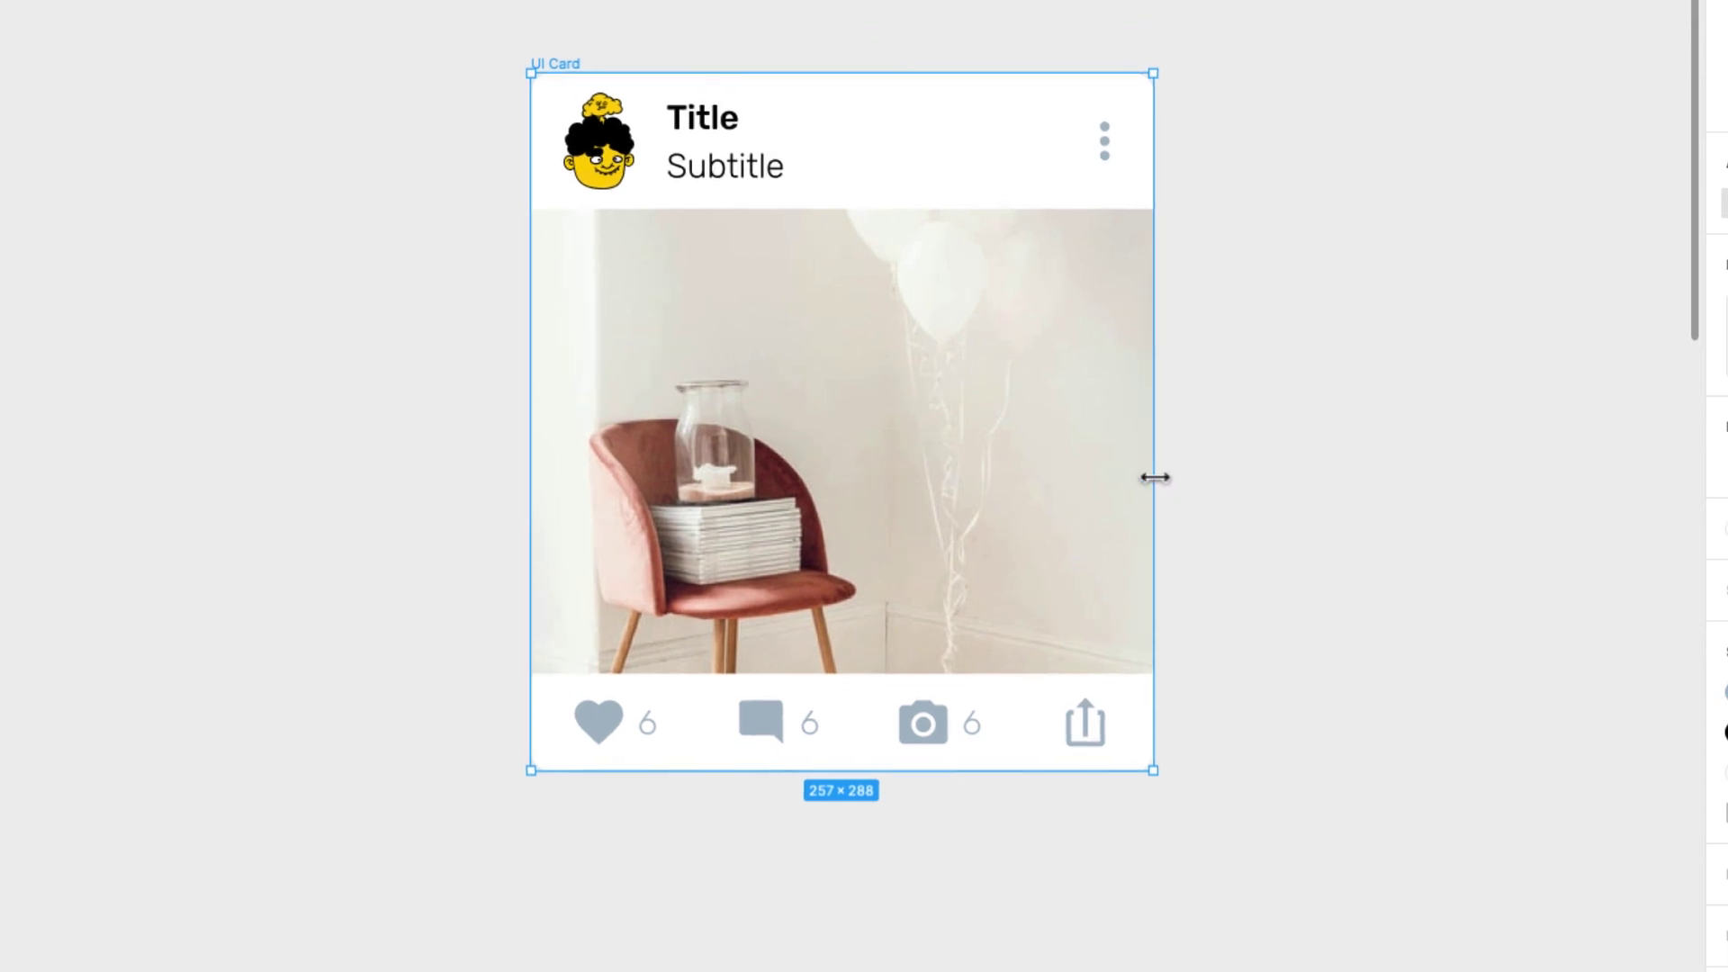